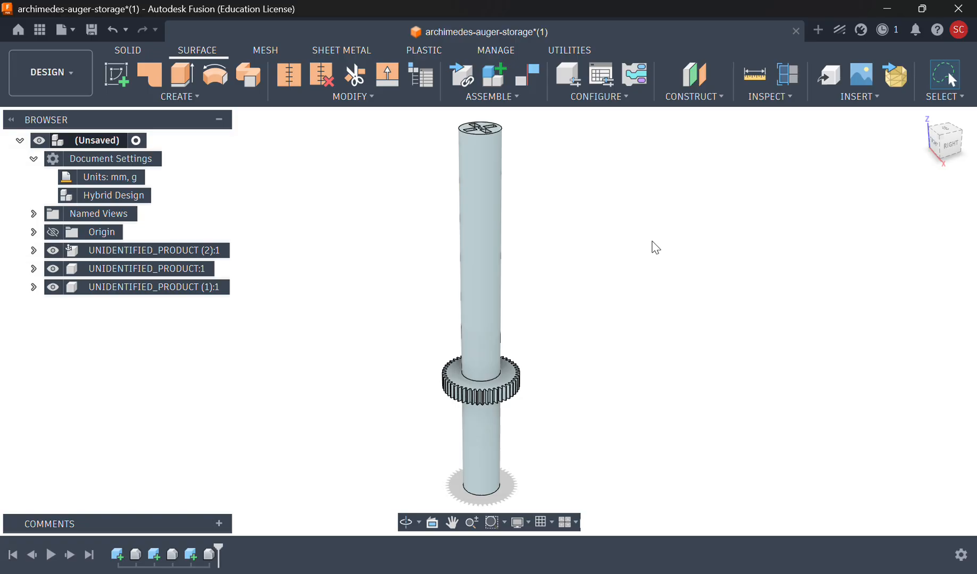
Step: Create a section analysis of the auger assembly through the YZ plane with zero offset
{"action": "left_click", "coordinate": [130, 53]}
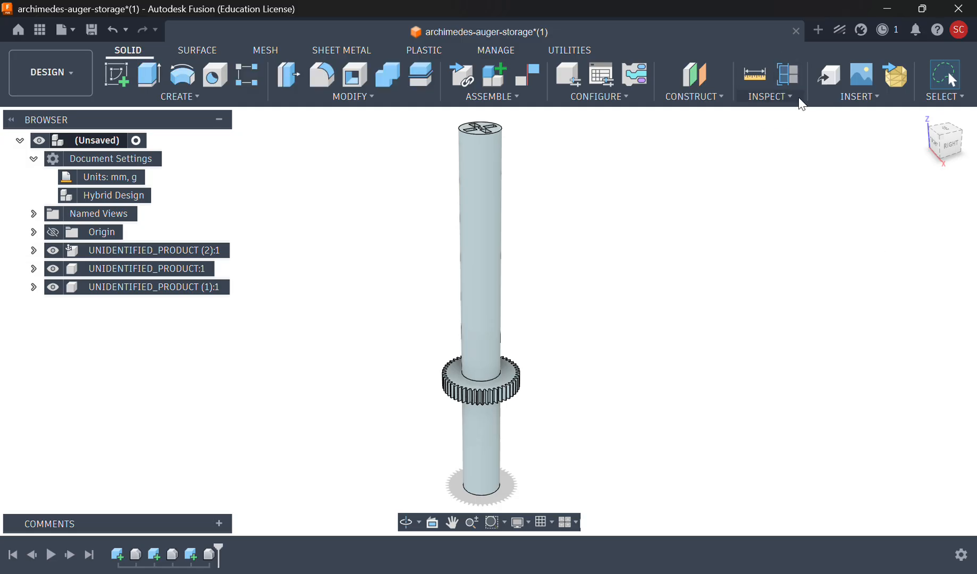
{"action": "left_click", "coordinate": [786, 80]}
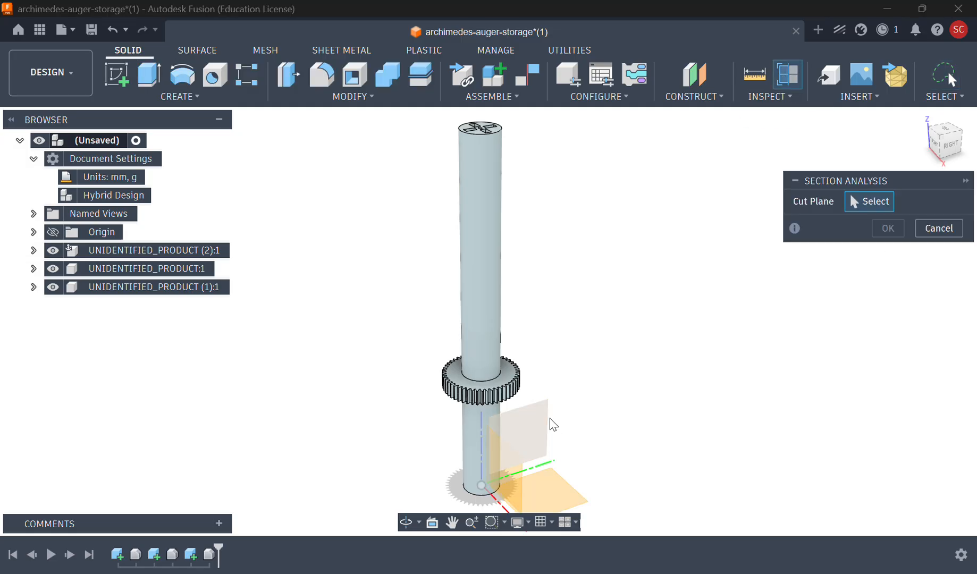
{"action": "left_click", "coordinate": [535, 420]}
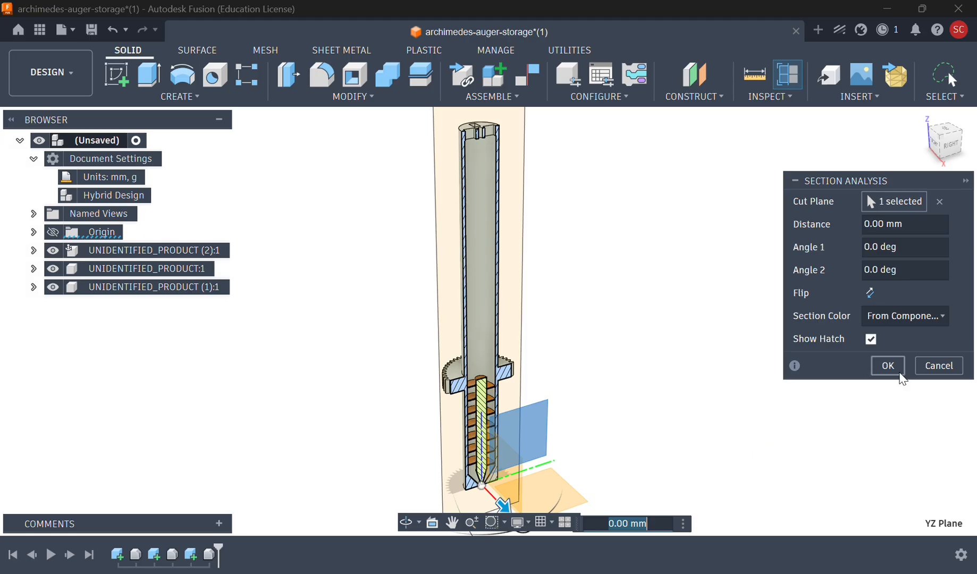
{"action": "left_click", "coordinate": [888, 368]}
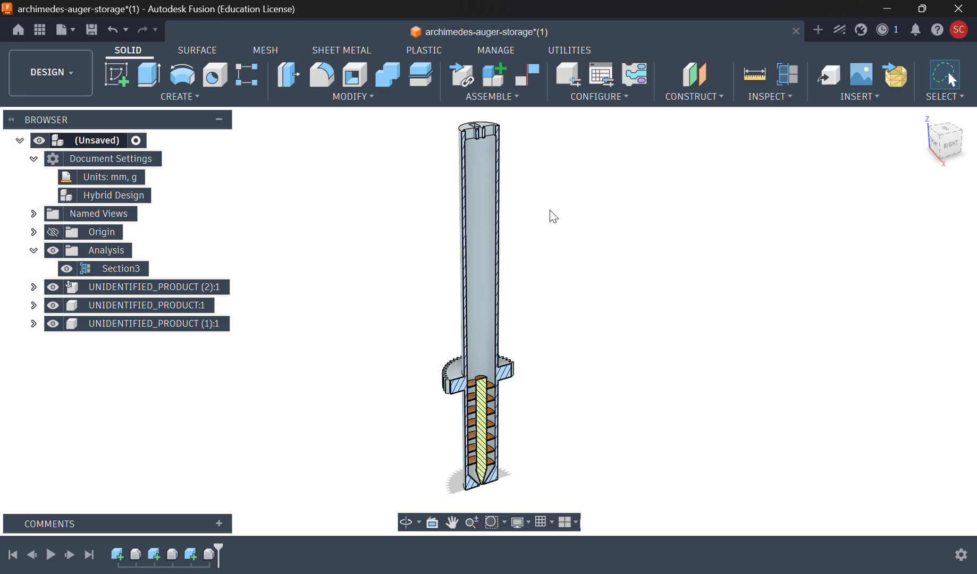
Step: Measure the inner and outer cylindrical faces of the storage tube to read their radii and wall thickness
{"action": "left_click", "coordinate": [762, 78]}
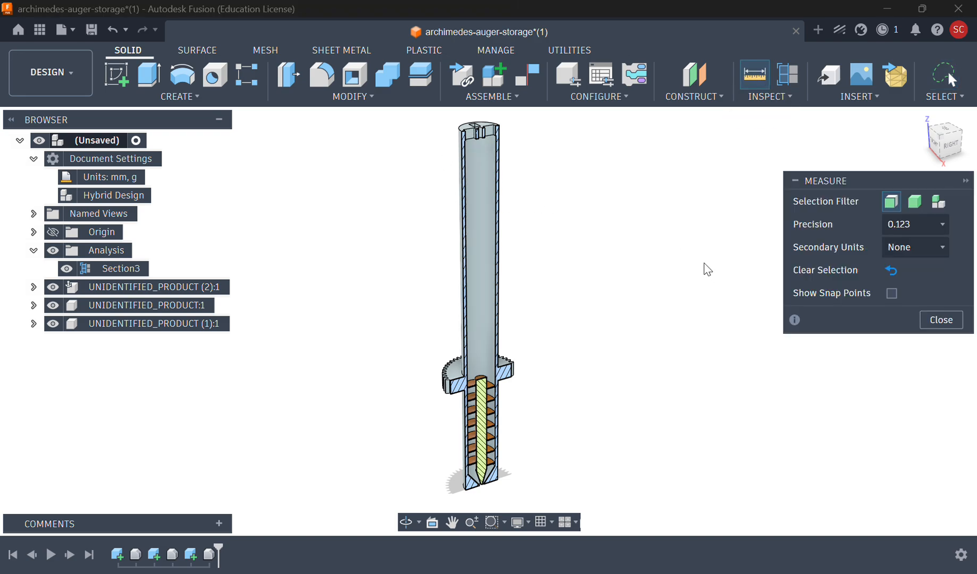
{"action": "left_click", "coordinate": [479, 201]}
{"action": "middle_click_drag", "start_coordinate": [558, 249], "coordinate": [602, 257], "text": "shift"}
{"action": "left_click", "coordinate": [460, 159]}
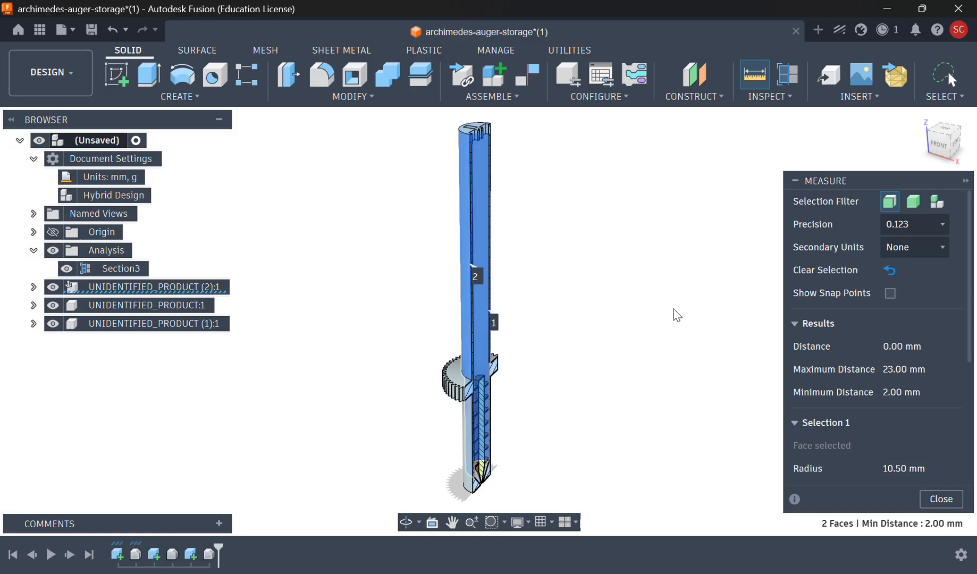
{"action": "middle_click_drag", "start_coordinate": [677, 315], "coordinate": [638, 298], "text": "shift"}
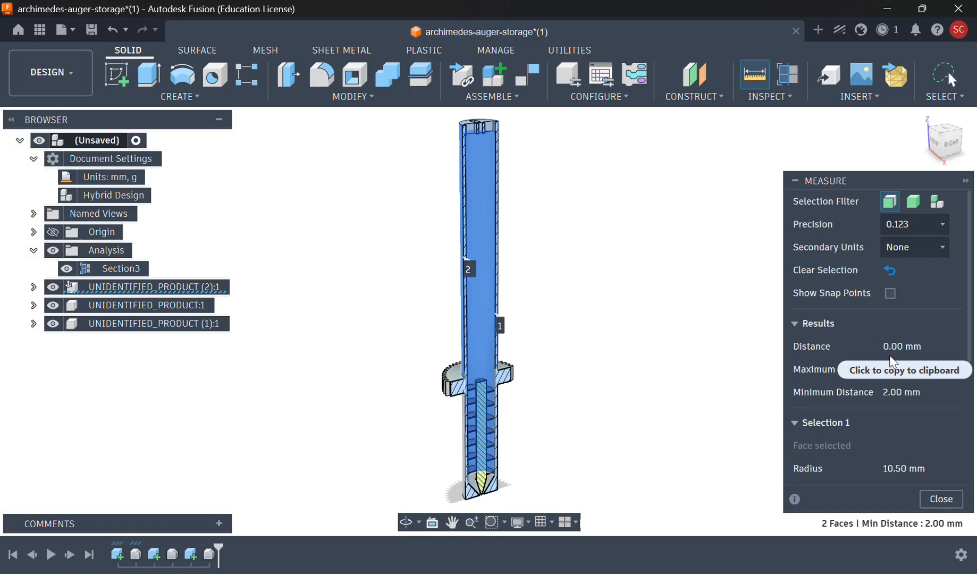
{"action": "scroll", "coordinate": [912, 411], "scroll_direction": "down", "scroll_amount": 4}
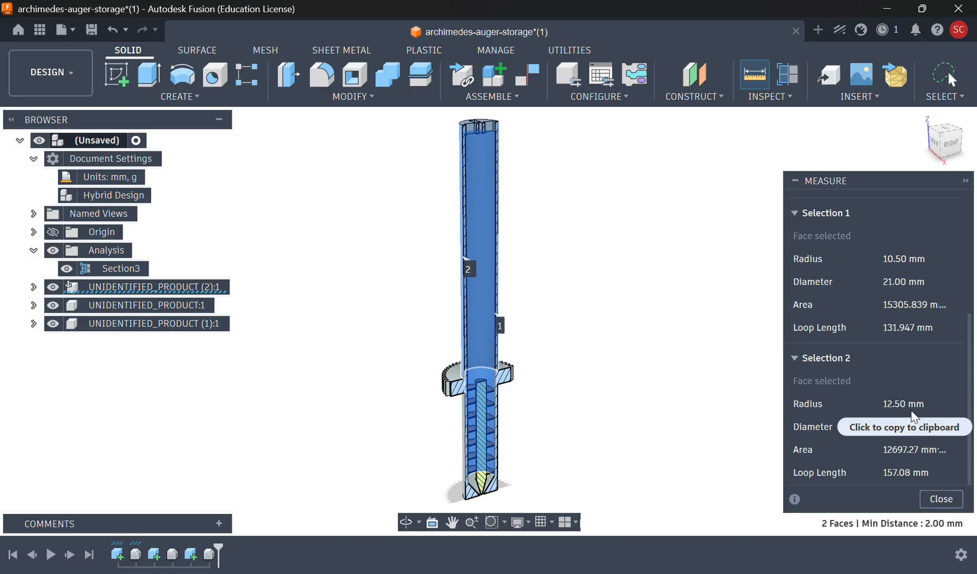
{"action": "scroll", "coordinate": [912, 372], "scroll_direction": "up", "scroll_amount": 3}
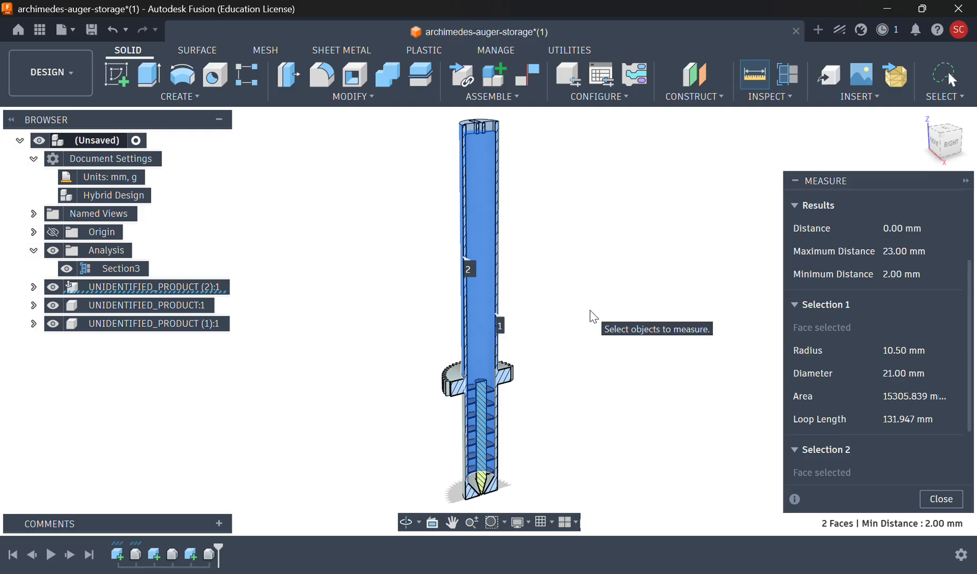
{"action": "left_click", "coordinate": [627, 249]}
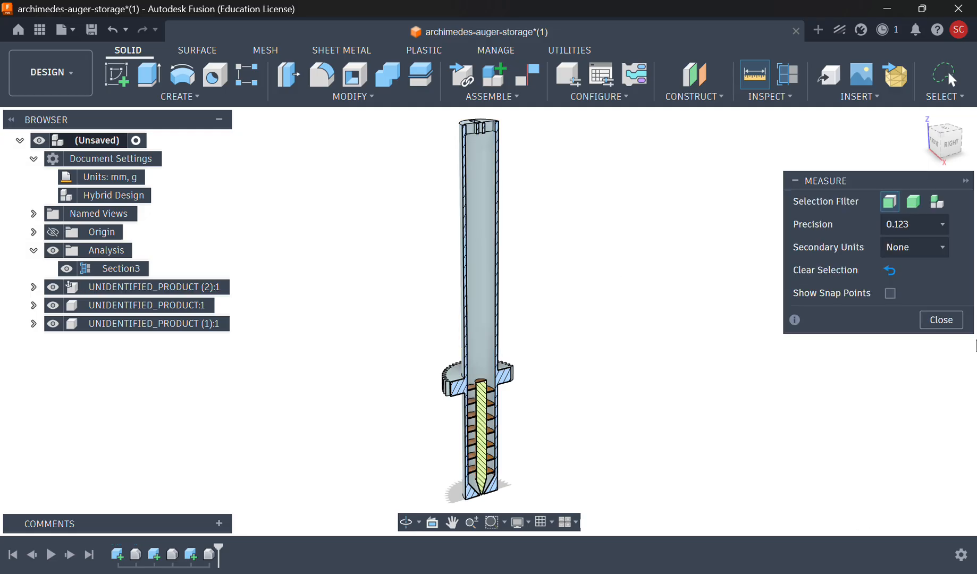
{"action": "left_click", "coordinate": [935, 321]}
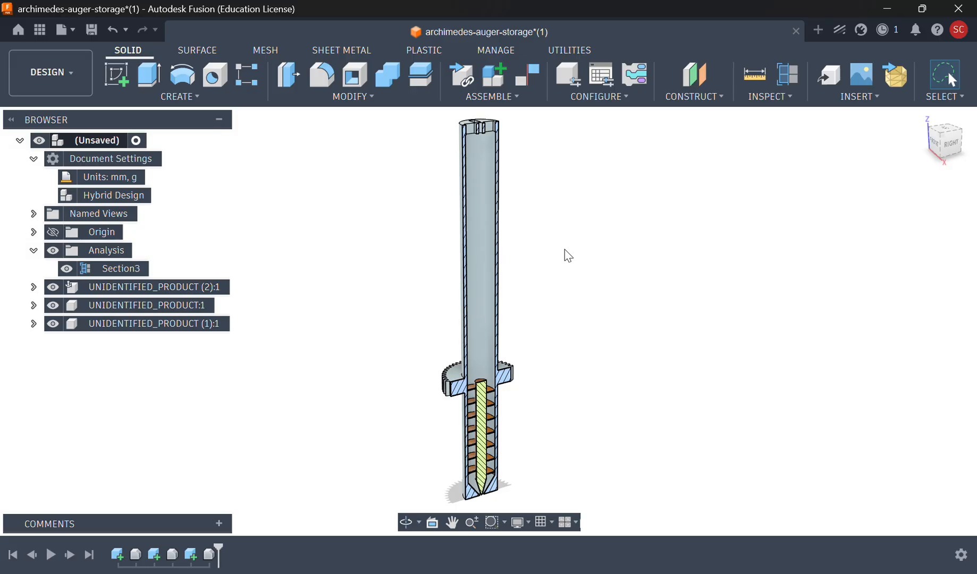
Step: Create a new part design in millimetres and start a sketch on the YZ plane
{"action": "left_click", "coordinate": [817, 30]}
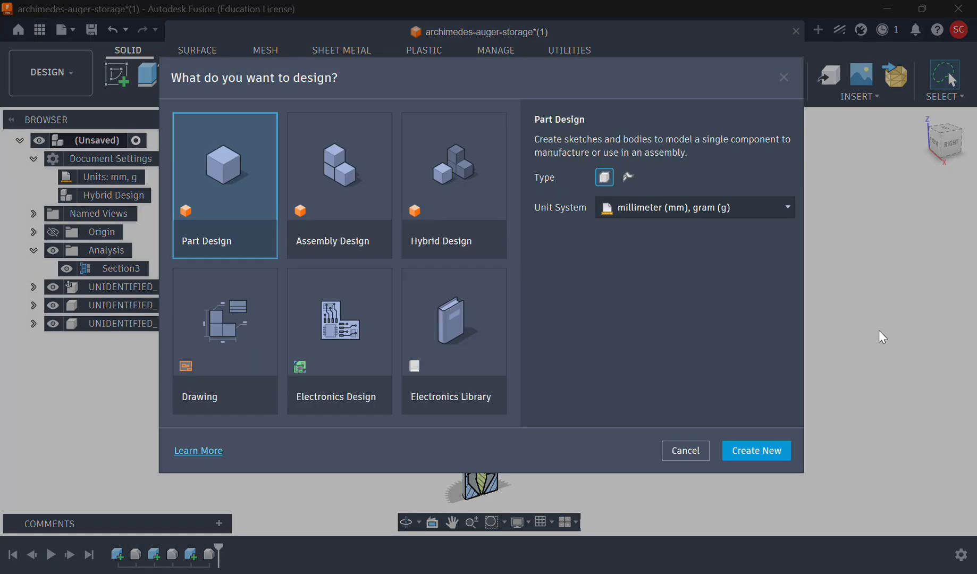
{"action": "double_click", "coordinate": [188, 182]}
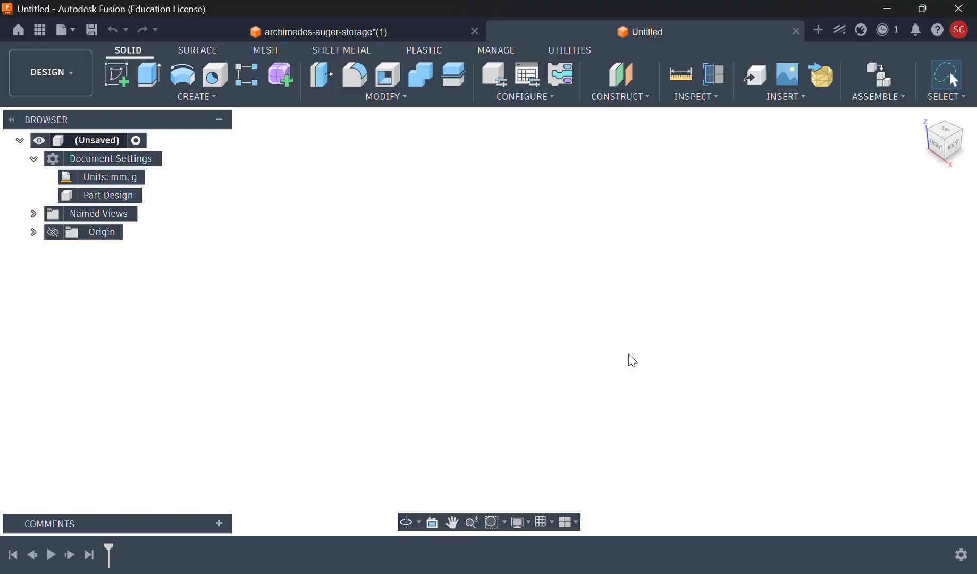
{"action": "left_click", "coordinate": [264, 33]}
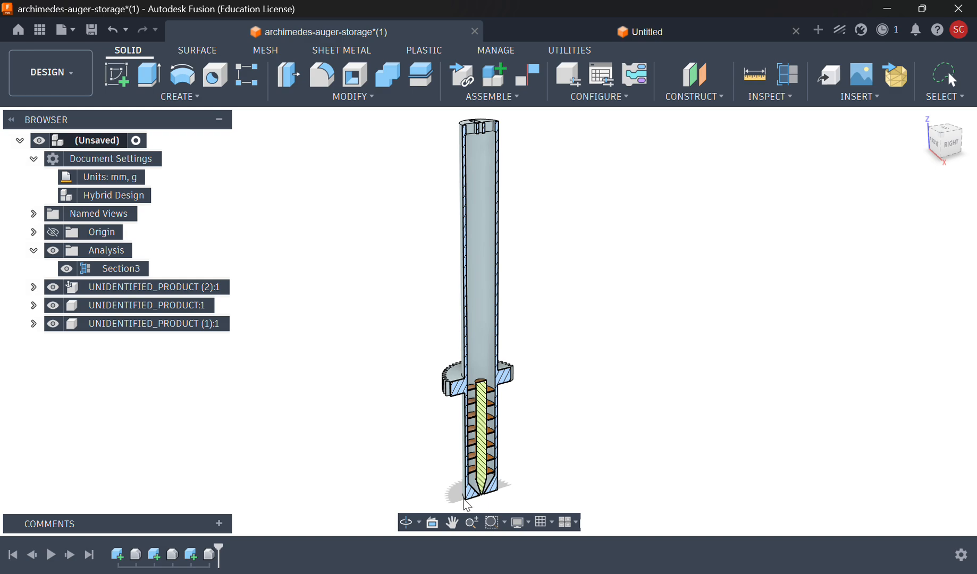
{"action": "left_click", "coordinate": [653, 32]}
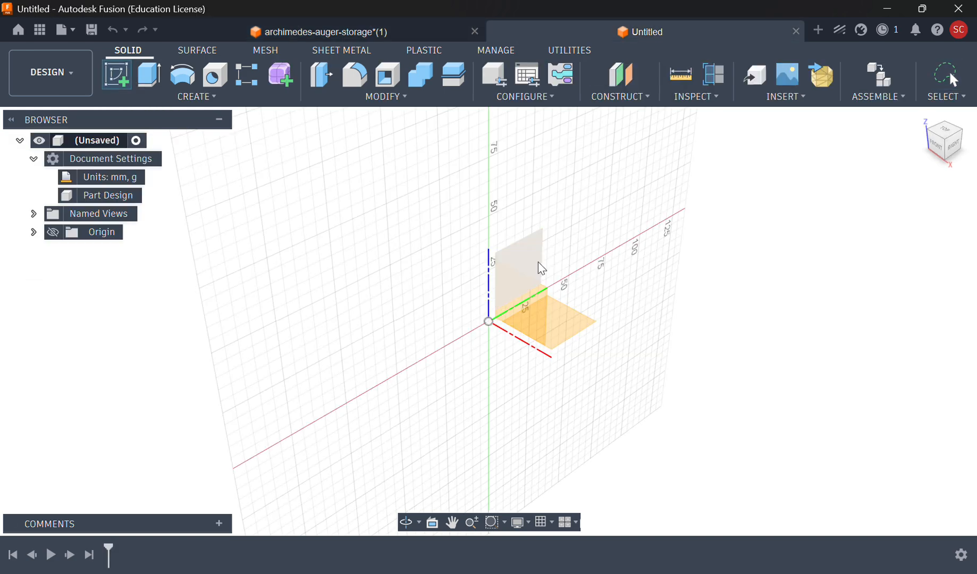
{"action": "left_click", "coordinate": [531, 252]}
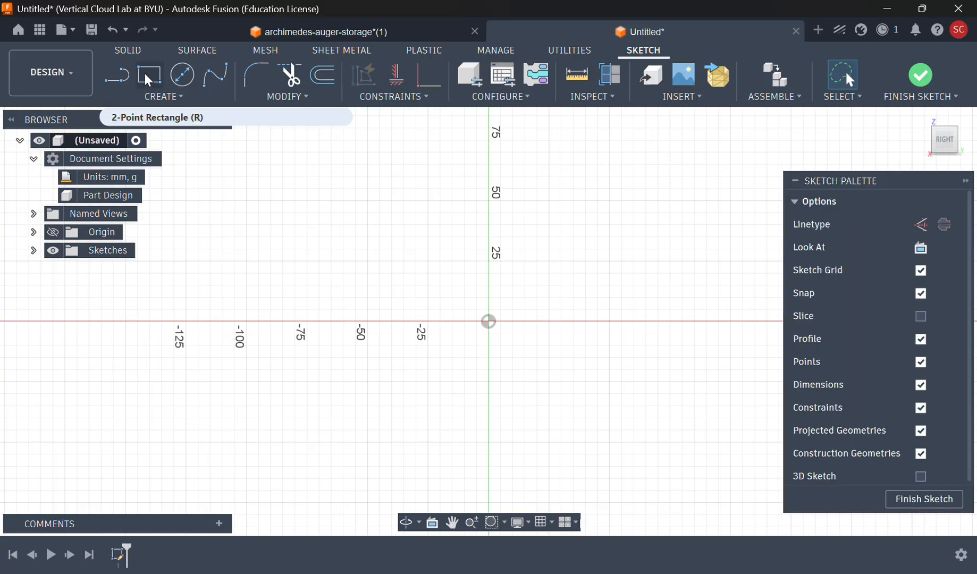
{"action": "left_click", "coordinate": [116, 80]}
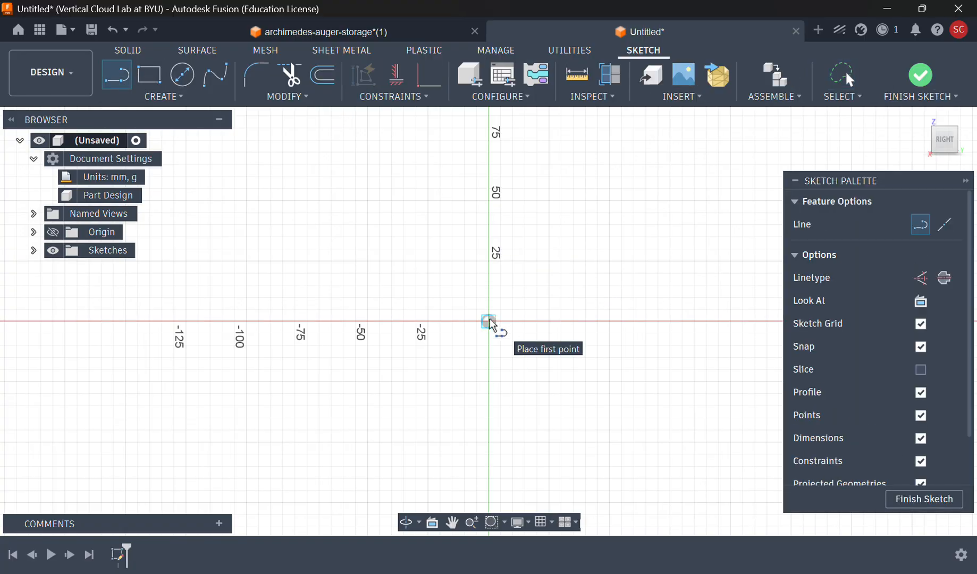
Step: Examine the sectioned auger tip and outlet hole at the tube's lower end in the archimedes-auger-storage design
{"action": "left_click", "coordinate": [338, 31]}
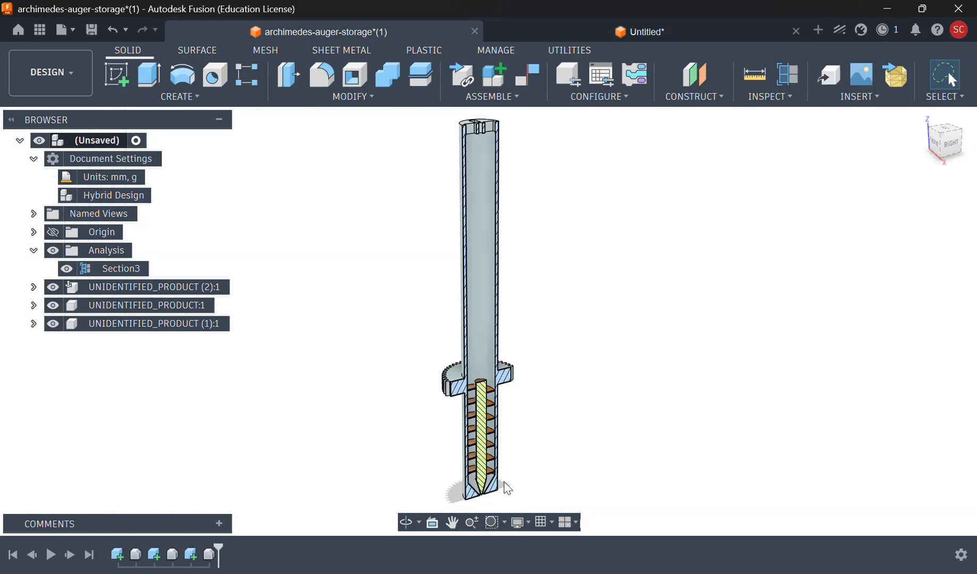
{"action": "middle_click_drag", "start_coordinate": [497, 473], "coordinate": [478, 356]}
{"action": "left_click", "coordinate": [471, 523]}
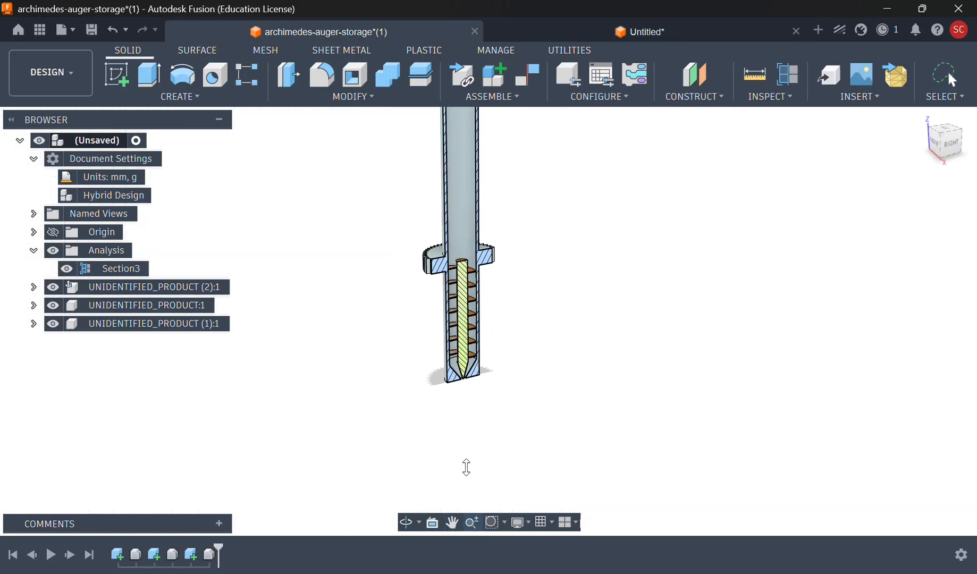
{"action": "left_click_drag", "start_coordinate": [467, 467], "coordinate": [454, 545]}
{"action": "middle_click_drag", "start_coordinate": [507, 399], "coordinate": [735, 146]}
{"action": "middle_click_drag", "start_coordinate": [690, 394], "coordinate": [685, 356]}
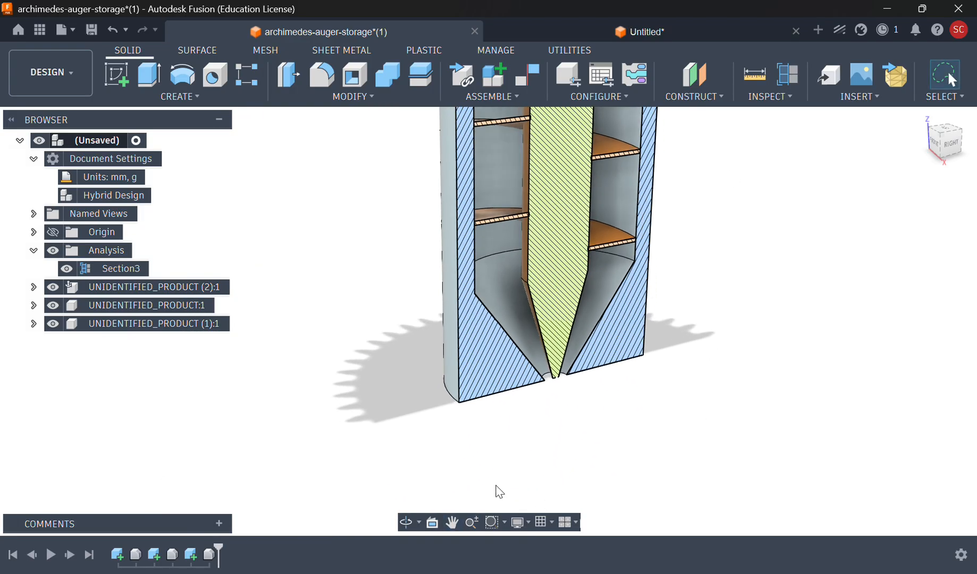
{"action": "left_click", "coordinate": [471, 523]}
{"action": "left_click_drag", "start_coordinate": [550, 454], "coordinate": [665, 489]}
{"action": "middle_click_drag", "start_coordinate": [709, 477], "coordinate": [648, 470]}
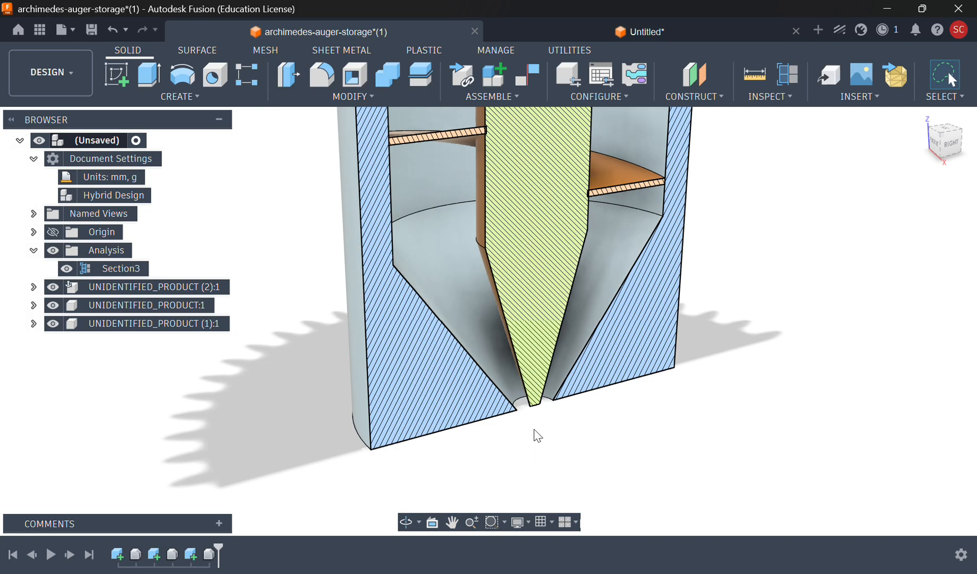
{"action": "left_click", "coordinate": [473, 522]}
{"action": "left_click_drag", "start_coordinate": [542, 430], "coordinate": [547, 480]}
{"action": "left_click_drag", "start_coordinate": [626, 460], "coordinate": [488, 343]}
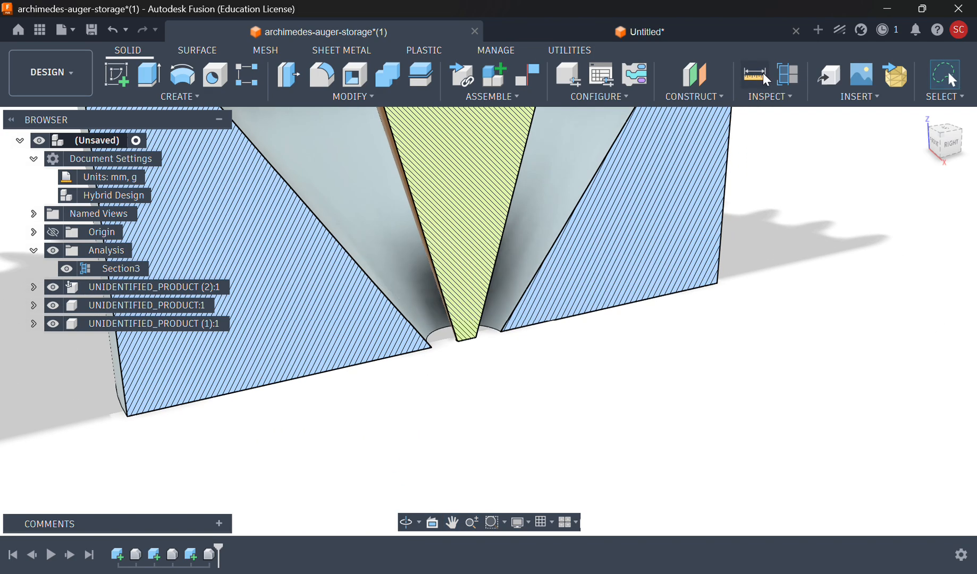
Step: Measure the auger tip's circular edge and the tube's outlet hole edge, including their radii and the gap between them
{"action": "key", "text": "i"}
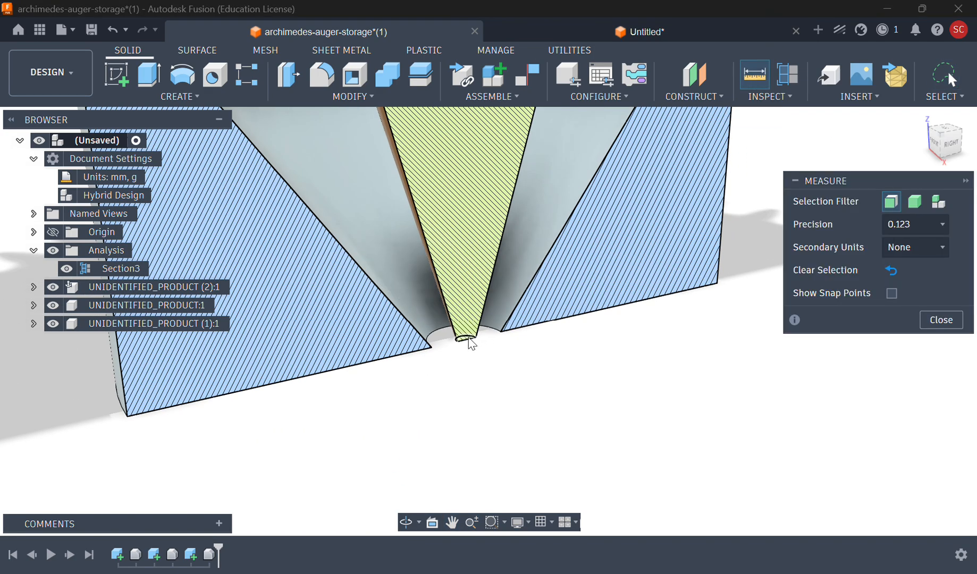
{"action": "left_click", "coordinate": [469, 339]}
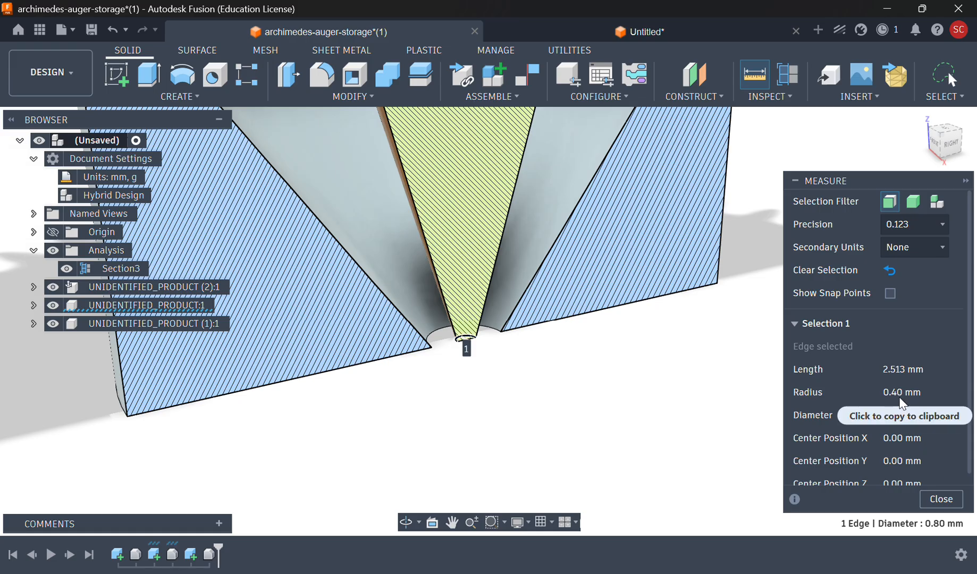
{"action": "left_click", "coordinate": [496, 332]}
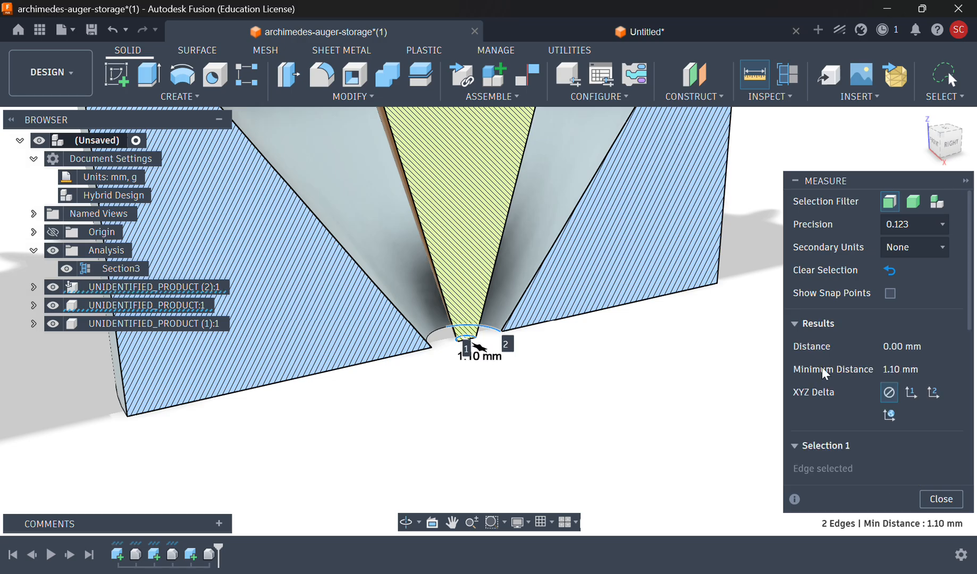
{"action": "scroll", "coordinate": [824, 373], "scroll_direction": "down", "scroll_amount": 3}
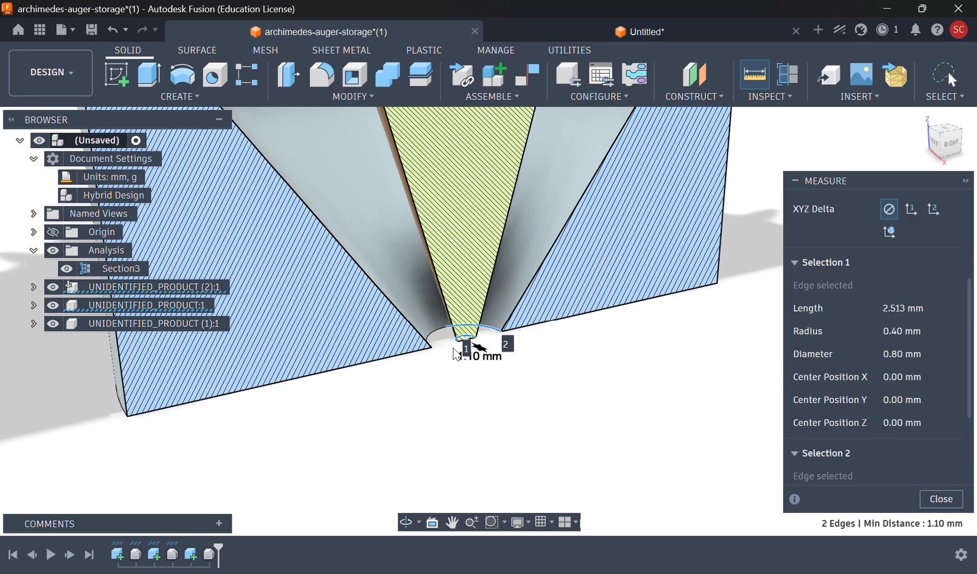
{"action": "scroll", "coordinate": [940, 401], "scroll_direction": "down", "scroll_amount": 2}
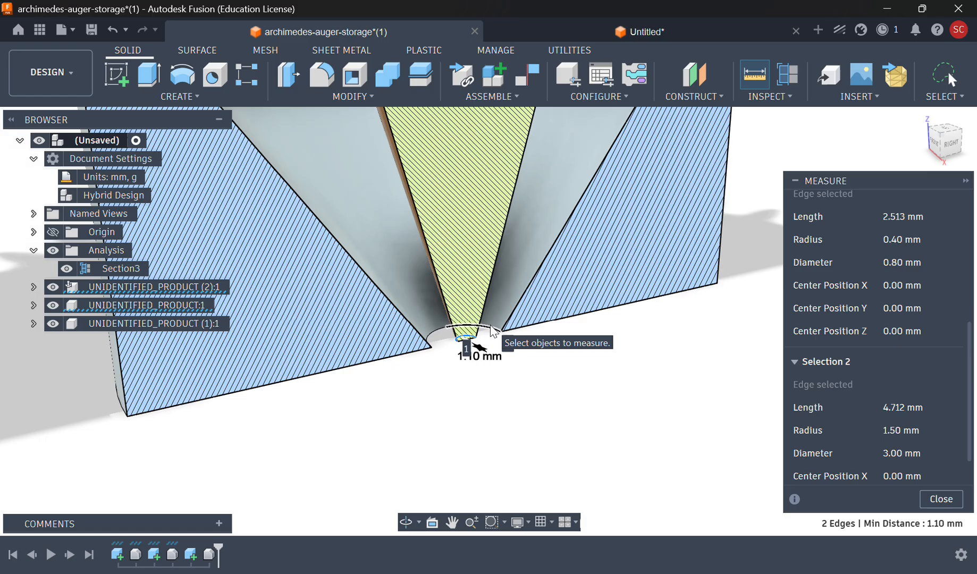
{"action": "scroll", "coordinate": [928, 385], "scroll_direction": "up", "scroll_amount": 4}
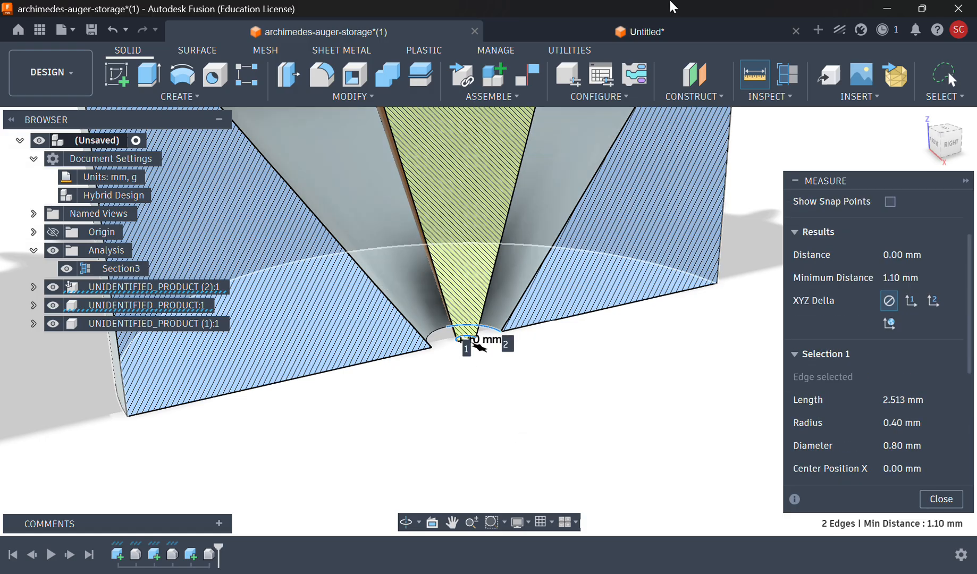
{"action": "left_click", "coordinate": [941, 499]}
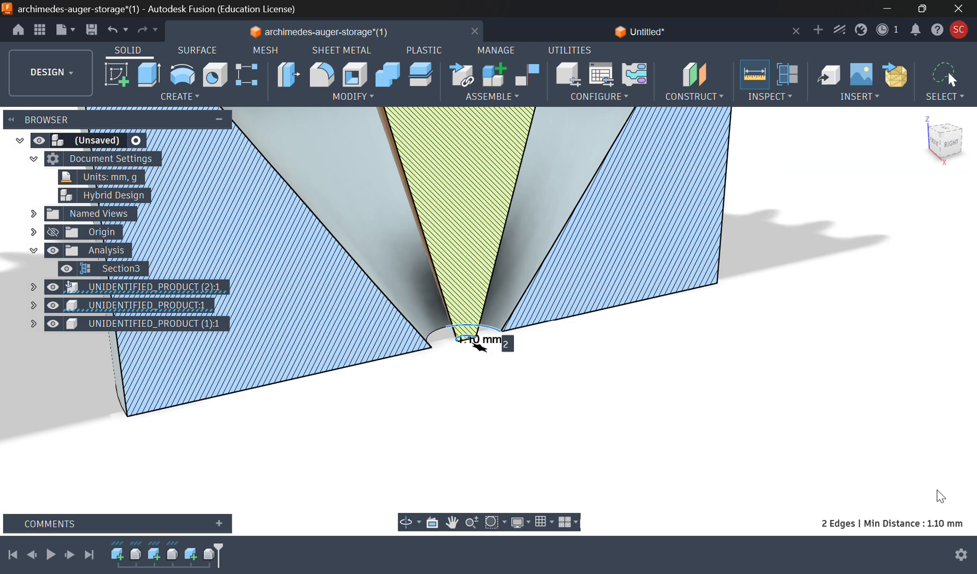
Step: In the new part's sketch, draw a 0.4 mm horizontal line starting at the origin, at 0 degrees
{"action": "left_click", "coordinate": [664, 30]}
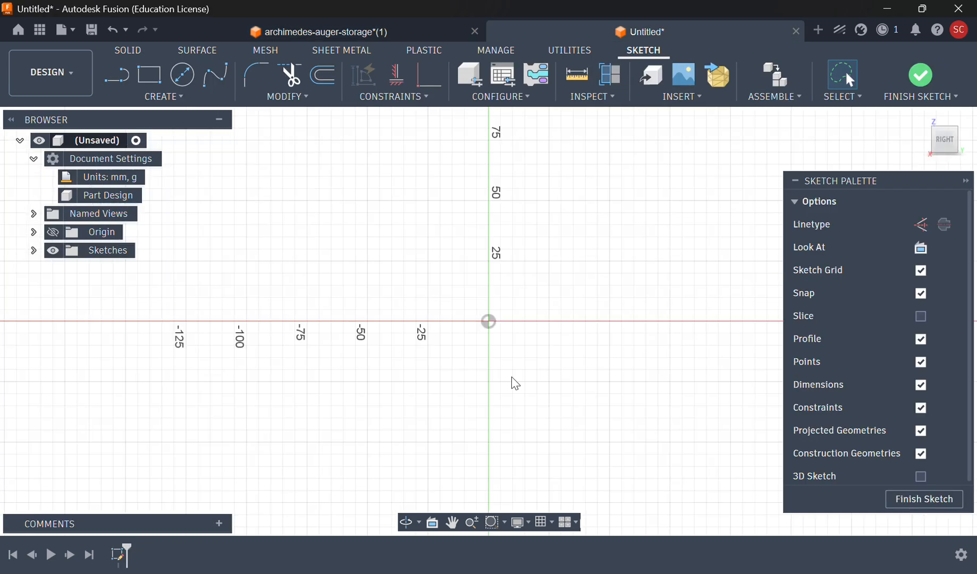
{"action": "left_click", "coordinate": [114, 76]}
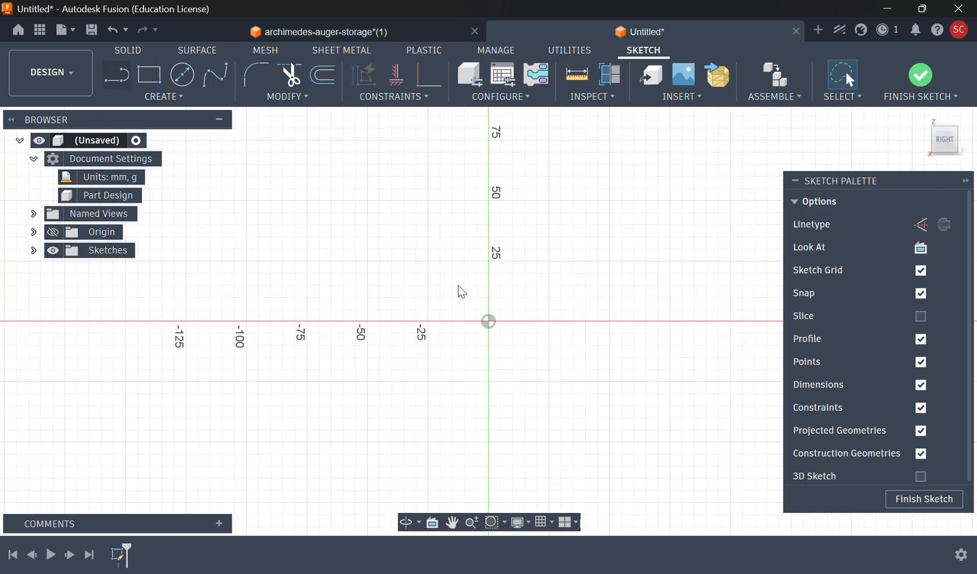
{"action": "left_click", "coordinate": [487, 322]}
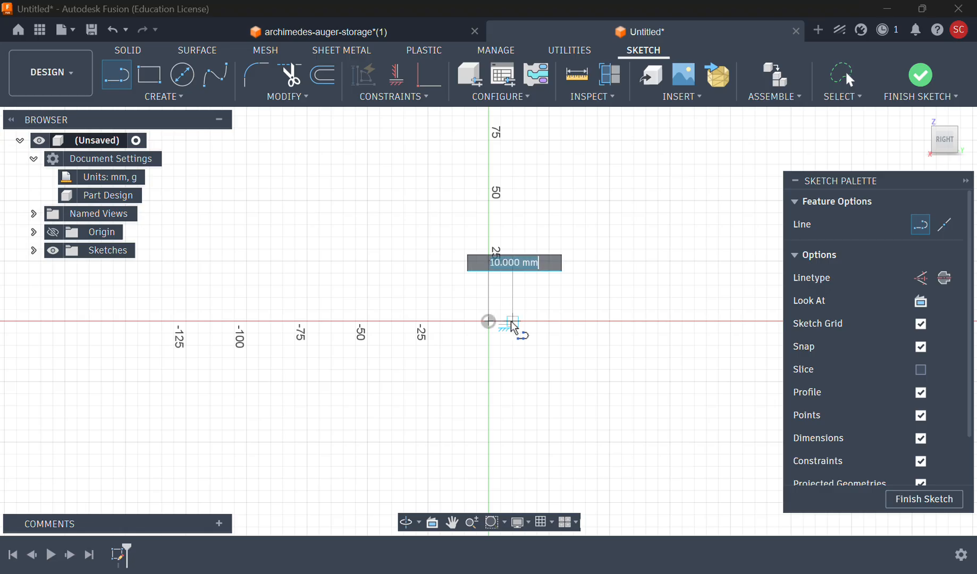
{"action": "type", "text": "0.4"}
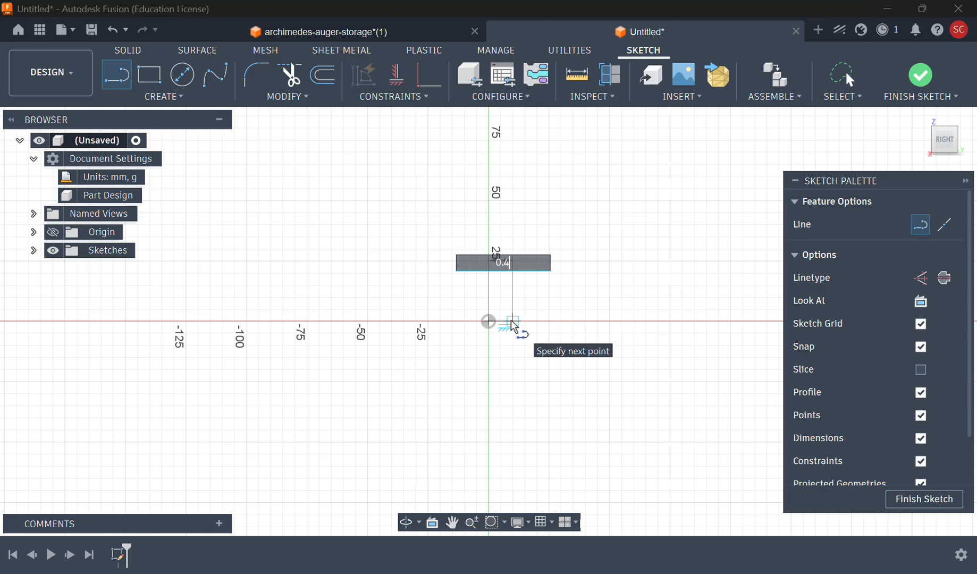
{"action": "key", "text": "Tab"}
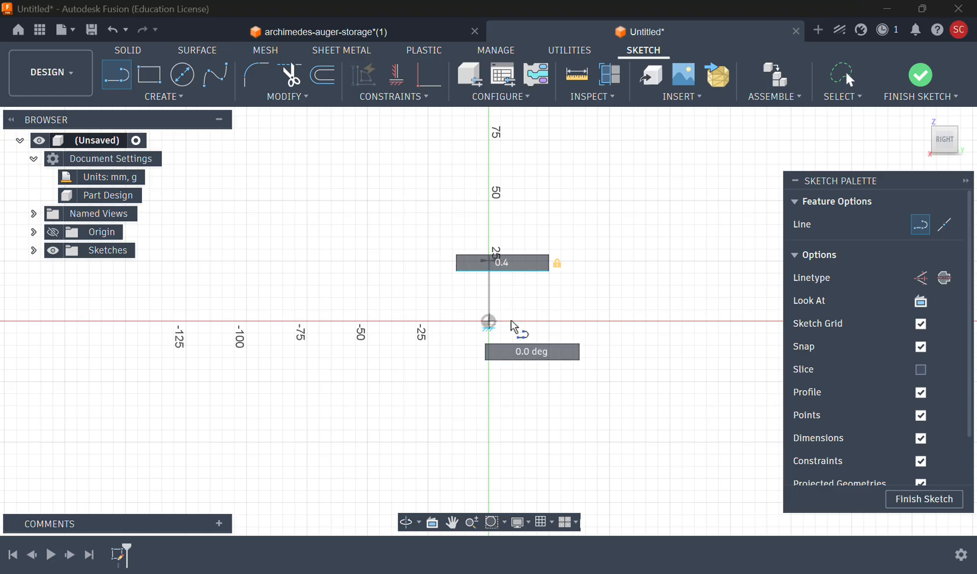
{"action": "key", "text": "Return"}
{"action": "key", "text": "Escape"}
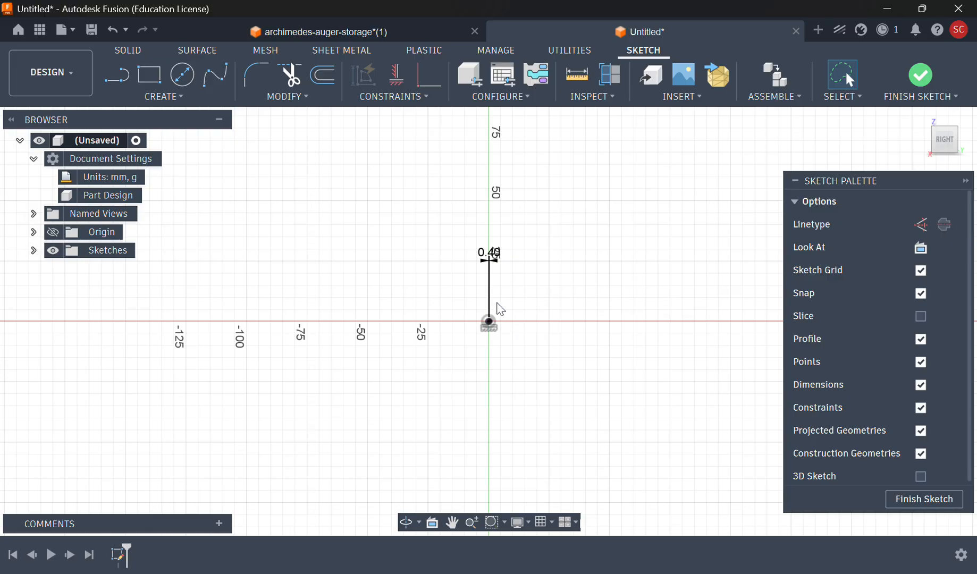
Step: Sketch the closed auger half profile, about 1.4 mm wide and 2.5 mm tall, sloping outward from the 0.4 mm line and back to the origin
{"action": "left_click", "coordinate": [472, 522]}
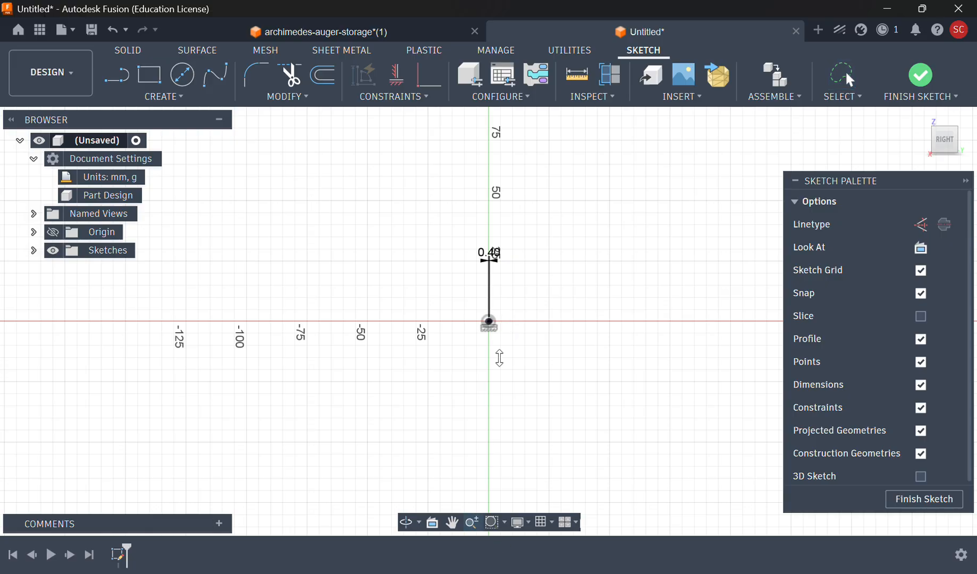
{"action": "mouse_move", "coordinate": [499, 358]}
{"action": "left_mouse_down"}
{"action": "mouse_move", "coordinate": [510, 384]}
{"action": "mouse_move", "coordinate": [500, 526]}
{"action": "mouse_move", "coordinate": [490, 224]}
{"action": "mouse_move", "coordinate": [499, 472]}
{"action": "left_mouse_up"}
{"action": "key", "text": "Escape"}
{"action": "left_click", "coordinate": [472, 522]}
{"action": "left_click", "coordinate": [116, 74]}
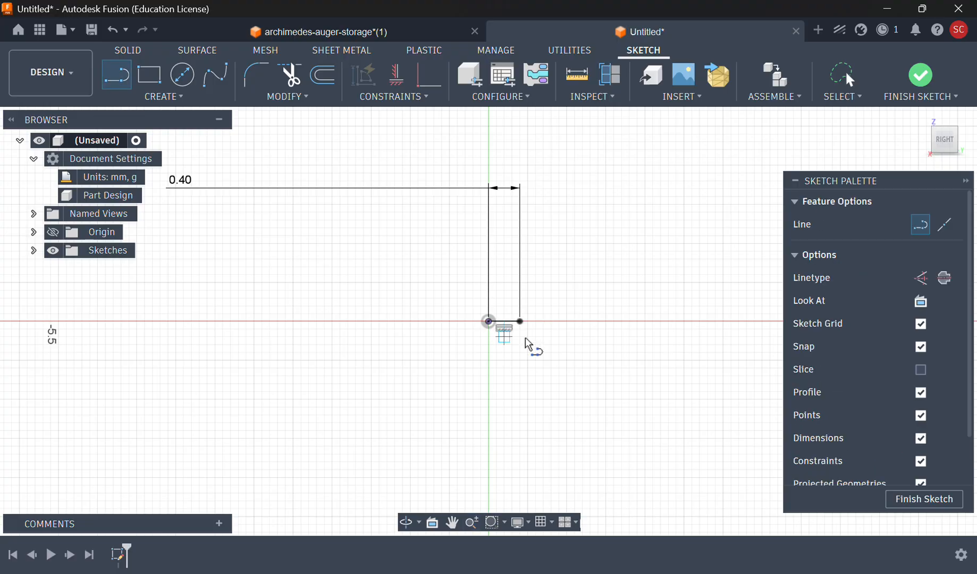
{"action": "left_click", "coordinate": [520, 321]}
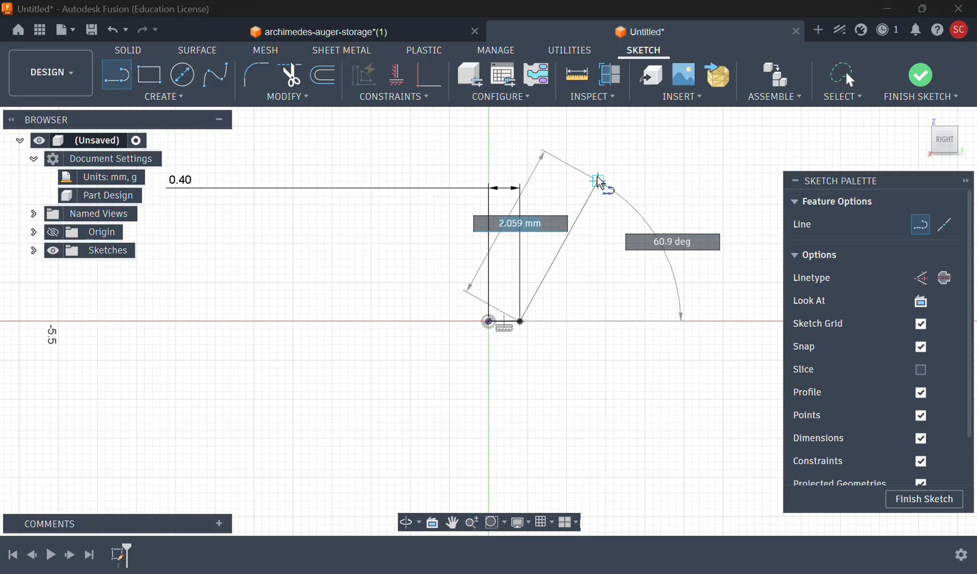
{"action": "left_click", "coordinate": [598, 178]}
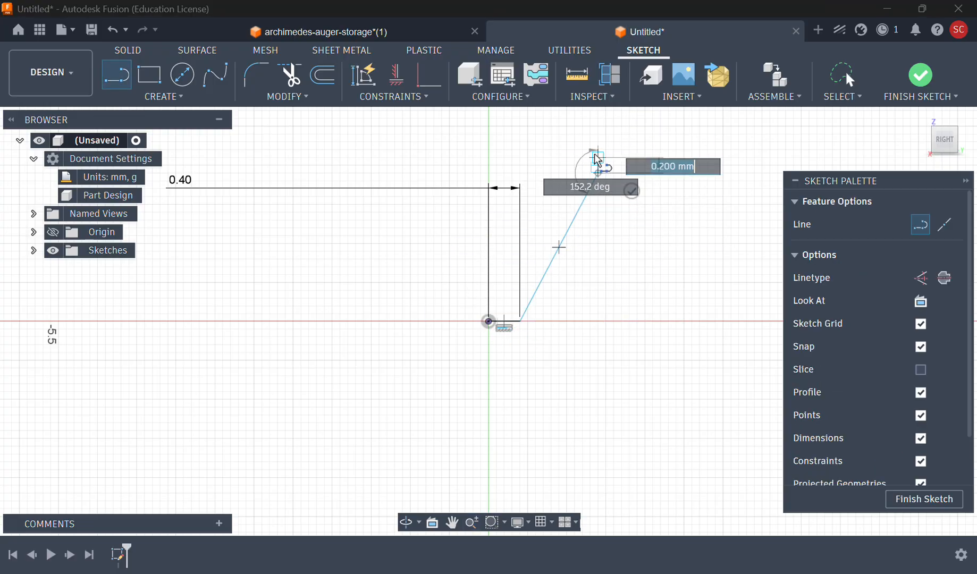
{"action": "left_click", "coordinate": [598, 126]}
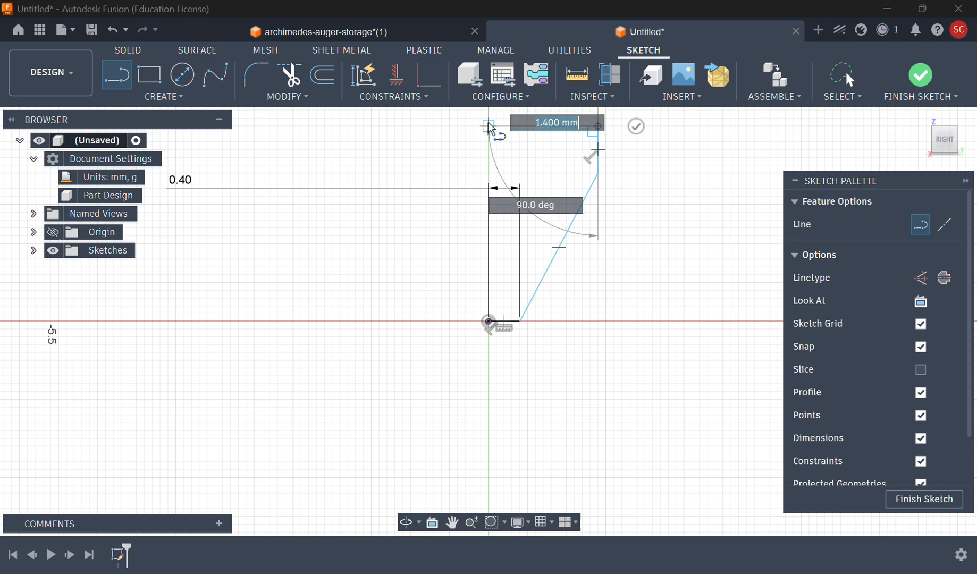
{"action": "left_click", "coordinate": [489, 126]}
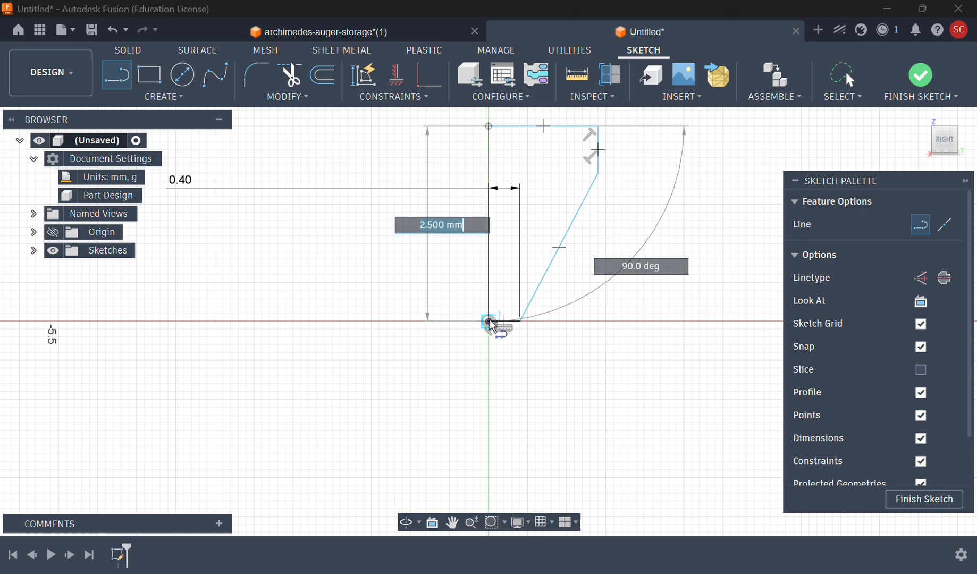
{"action": "left_click", "coordinate": [489, 322]}
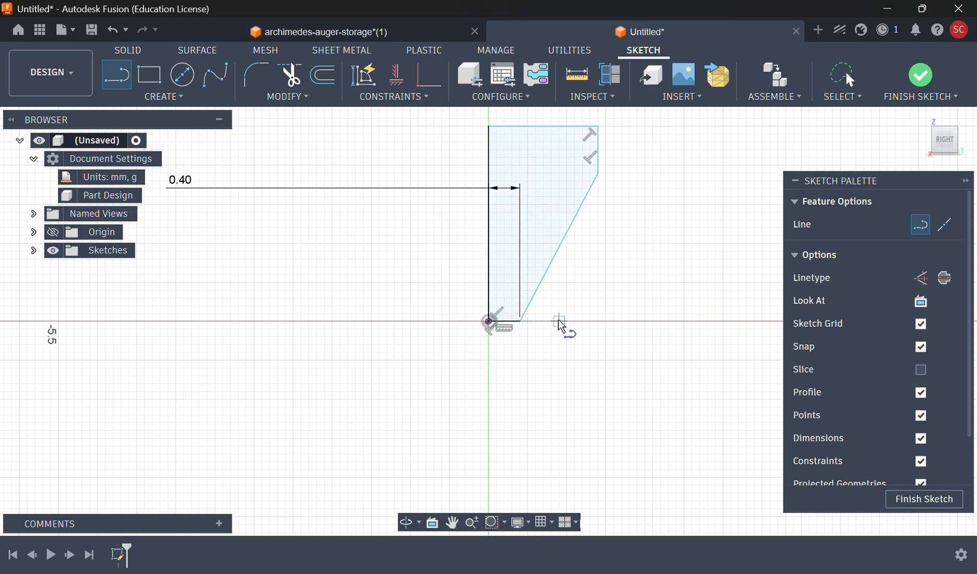
Step: Sketch a separate closed tube wall profile from the horizontal axis, with a slanted edge about 2.06 mm long and a 0.8 mm vertical edge
{"action": "left_click", "coordinate": [559, 322]}
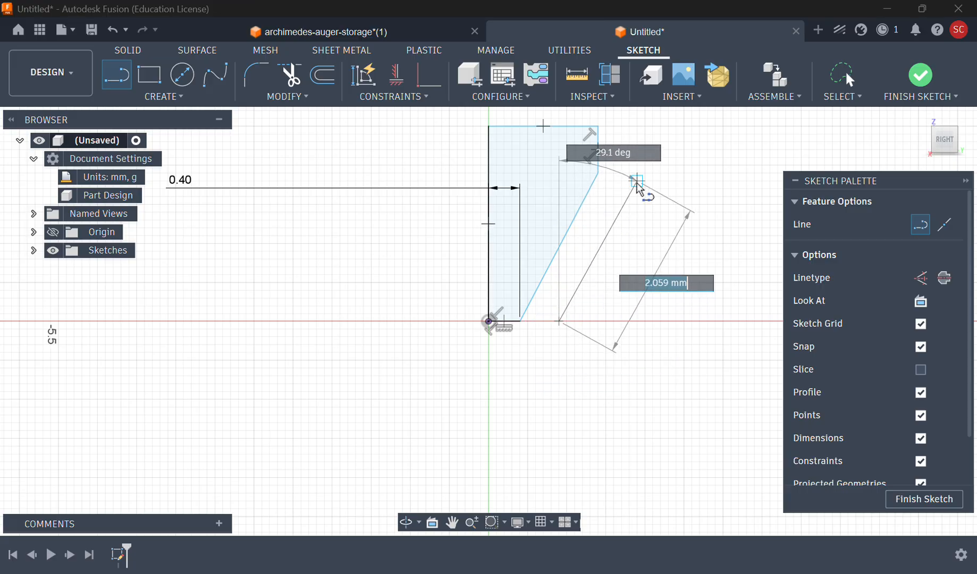
{"action": "left_click", "coordinate": [636, 180]}
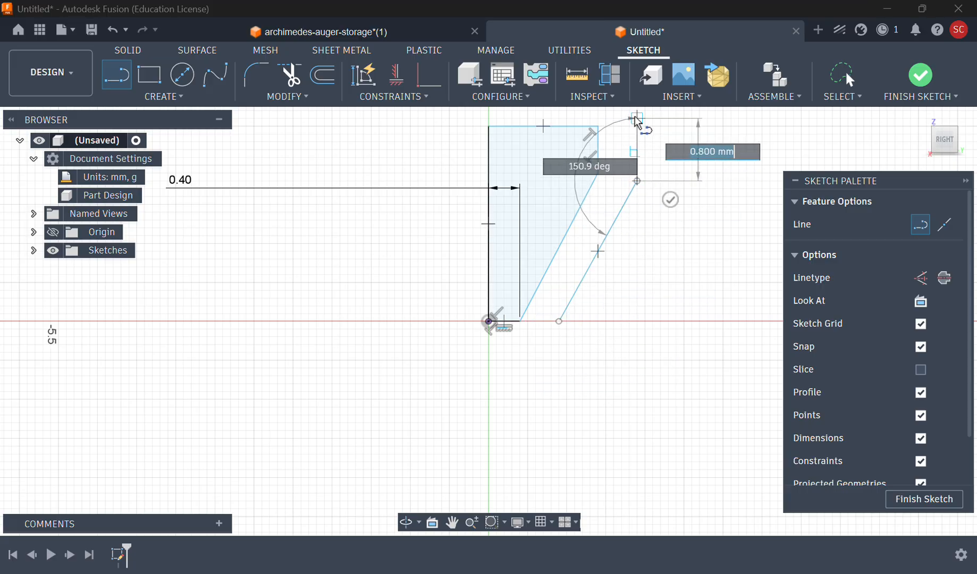
{"action": "left_click", "coordinate": [637, 118]}
{"action": "left_click", "coordinate": [668, 118]}
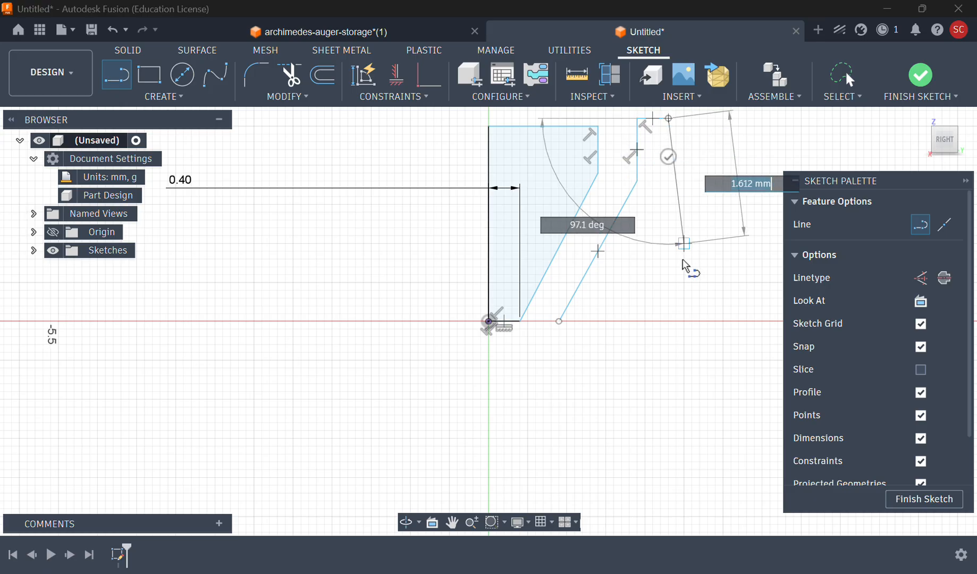
{"action": "left_click", "coordinate": [668, 321]}
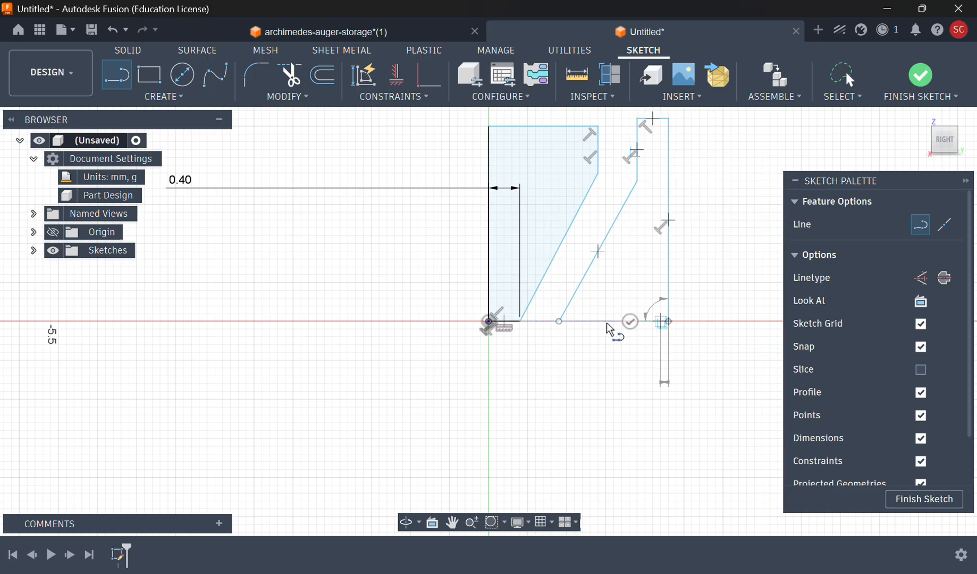
{"action": "left_click", "coordinate": [559, 321]}
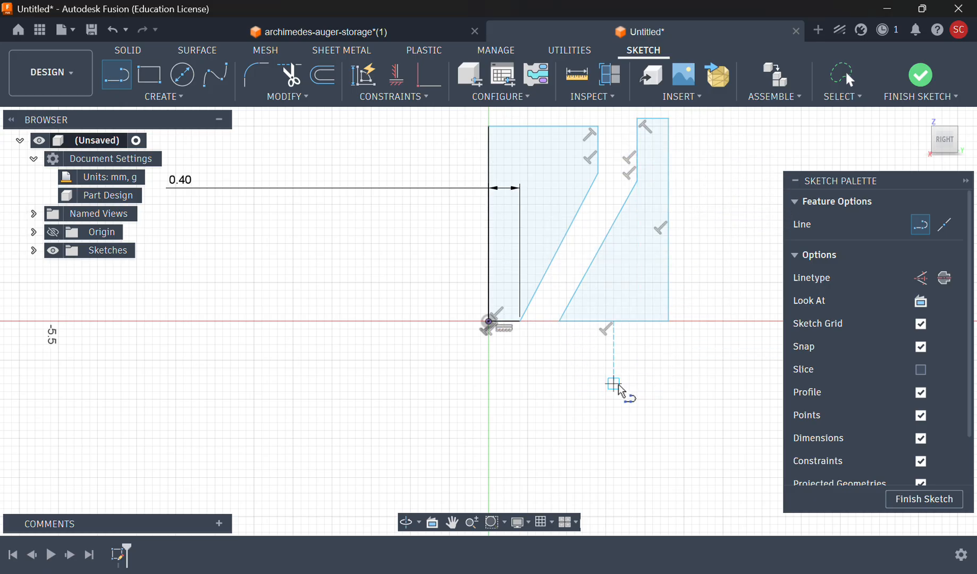
{"action": "key", "text": "Escape"}
Step: Move the 0.40 dimension outside the auger profile and raise the tube profile's top outer corner to about 2.7 mm
{"action": "mouse_move", "coordinate": [777, 270]}
{"action": "middle_mouse_down"}
{"action": "mouse_move", "coordinate": [740, 325]}
{"action": "mouse_move", "coordinate": [691, 332]}
{"action": "middle_mouse_up"}
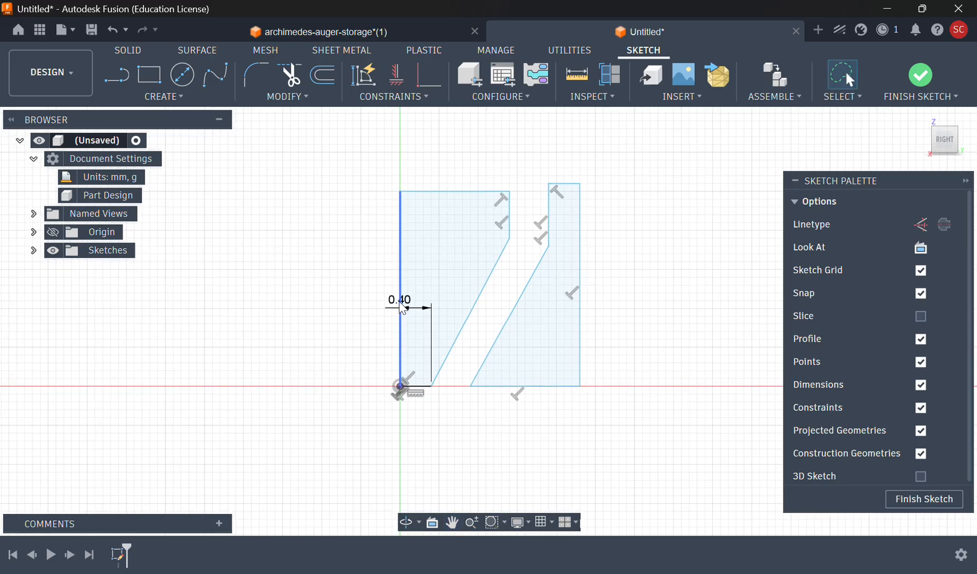
{"action": "left_click", "coordinate": [379, 330]}
{"action": "key", "text": "Escape"}
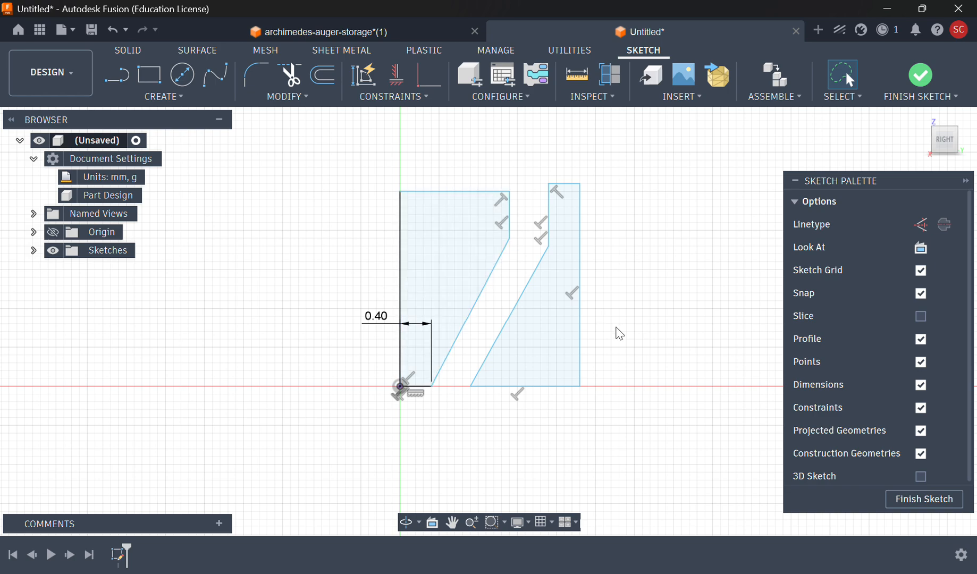
{"action": "left_click_drag", "start_coordinate": [581, 186], "coordinate": [578, 176]}
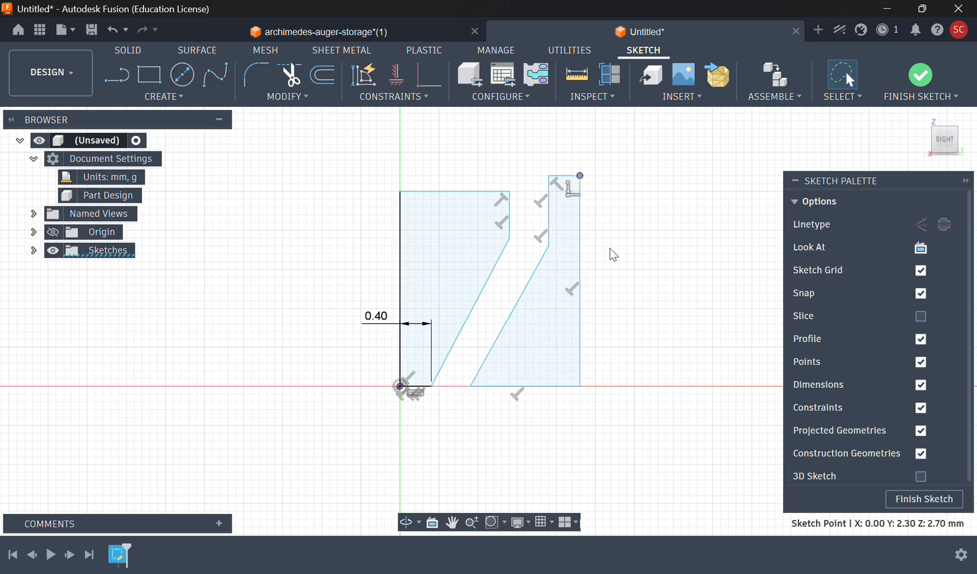
{"action": "left_click", "coordinate": [630, 247]}
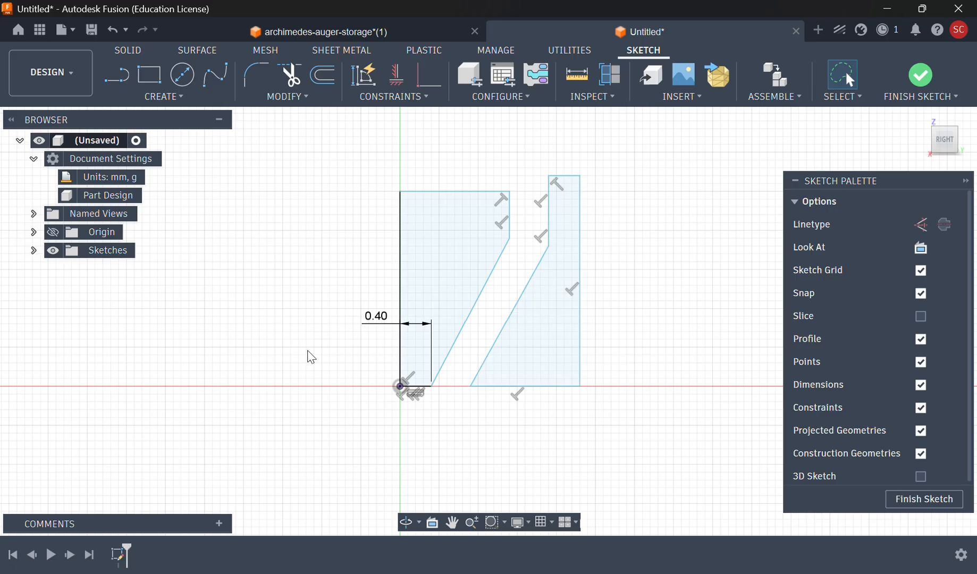
Step: Dimension the gap between the auger tip's outer end and the tube profile's lower inner corner to 1.1 mm
{"action": "key", "text": "d"}
{"action": "left_click", "coordinate": [431, 385]}
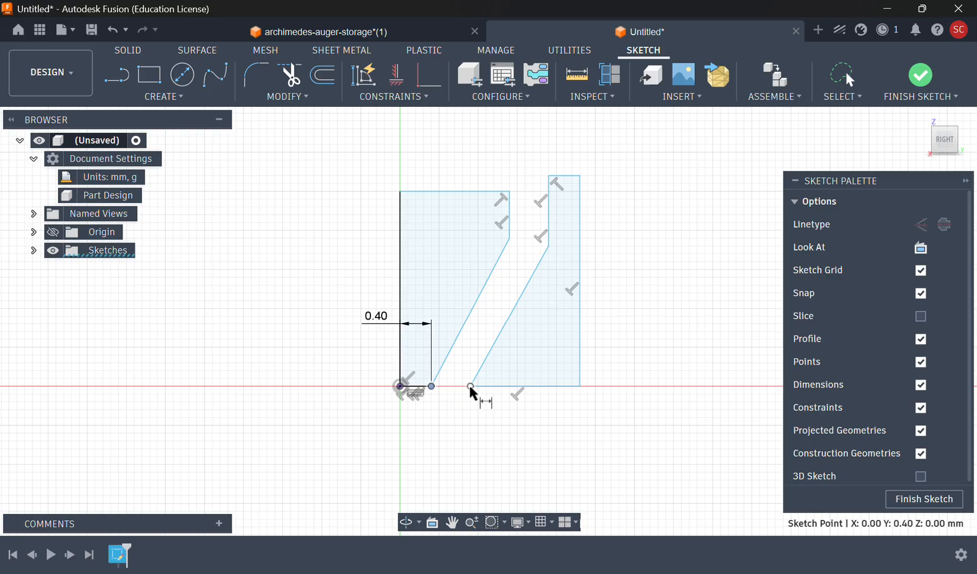
{"action": "left_click", "coordinate": [470, 386]}
{"action": "left_click", "coordinate": [449, 406]}
{"action": "type", "text": "1"}
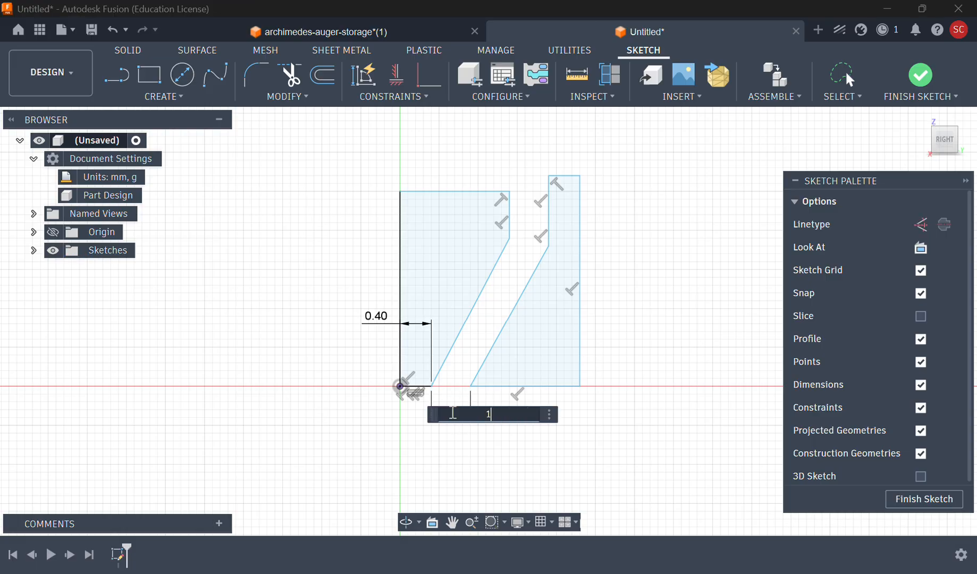
{"action": "type", "text": ".1"}
{"action": "key", "text": "Return"}
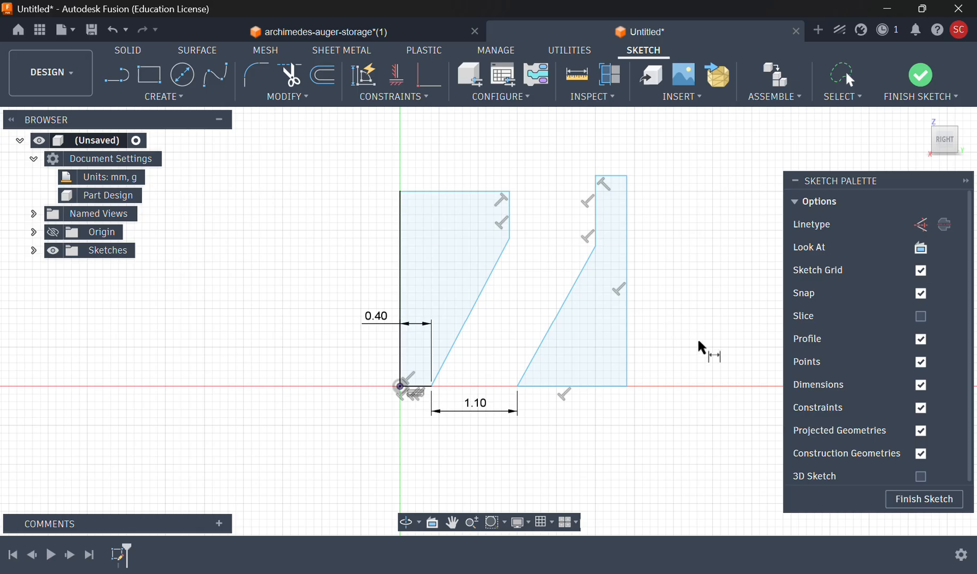
{"action": "key", "text": "Escape"}
Step: In the archimedes-auger-storage design, measure the tube's inner cylindrical face and the wall thickness to its outer face
{"action": "left_click", "coordinate": [318, 33]}
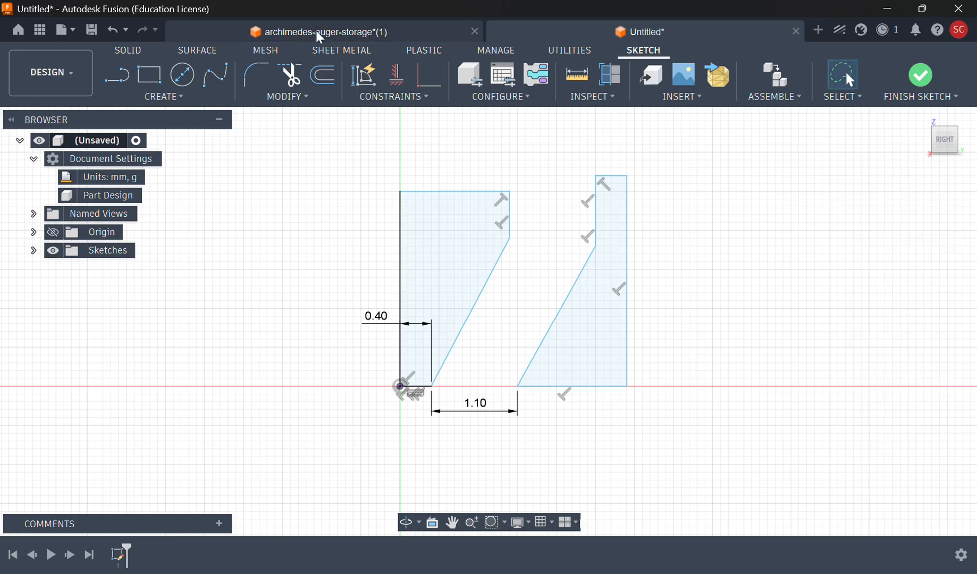
{"action": "scroll", "coordinate": [433, 491], "scroll_direction": "up", "scroll_amount": 5}
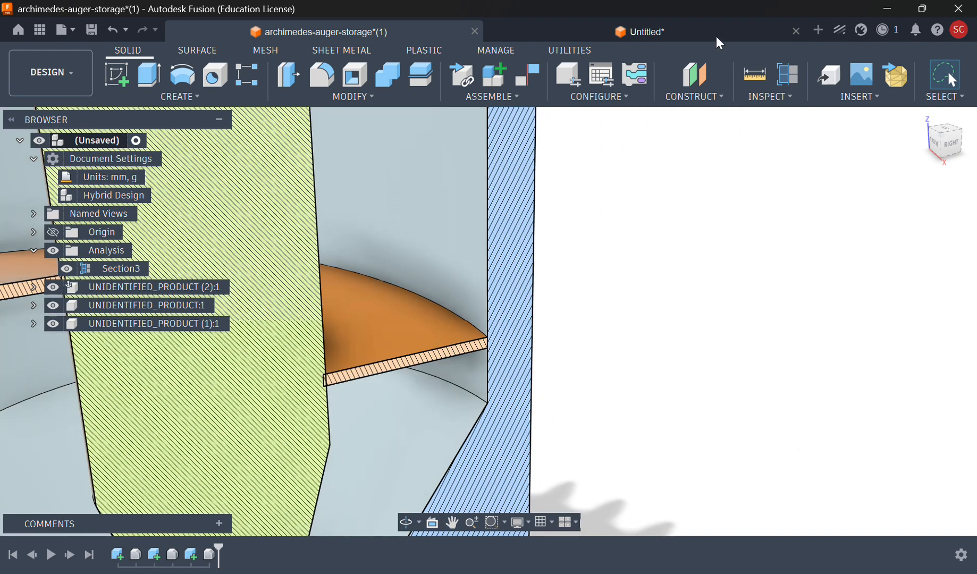
{"action": "left_click", "coordinate": [755, 75]}
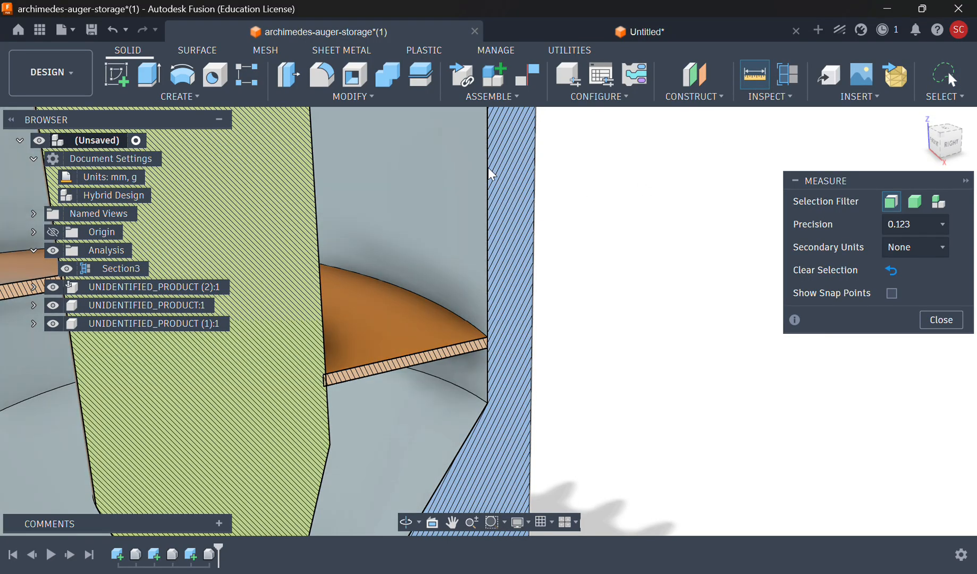
{"action": "left_click", "coordinate": [490, 175]}
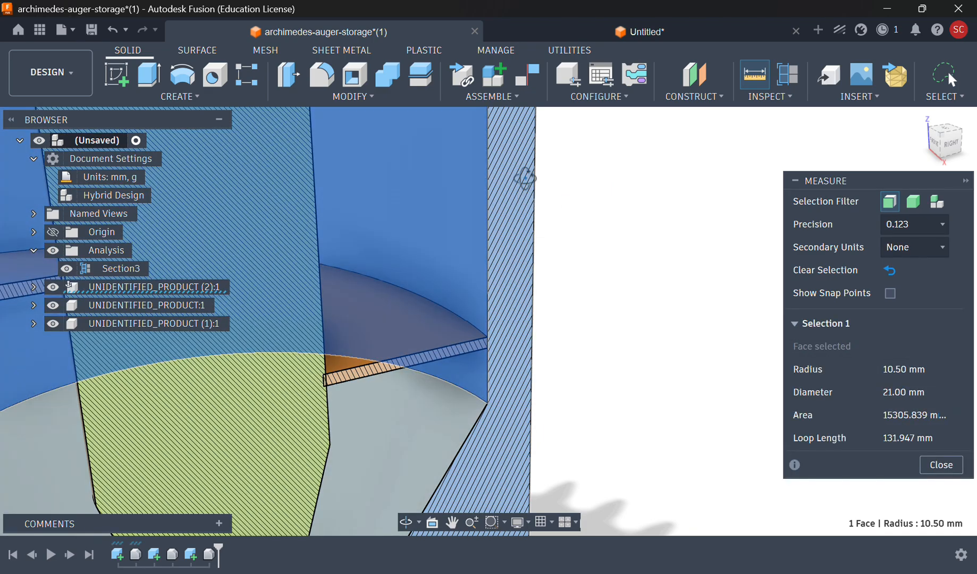
{"action": "middle_click_drag", "start_coordinate": [525, 178], "coordinate": [426, 181], "text": "shift"}
{"action": "left_click", "coordinate": [593, 271]}
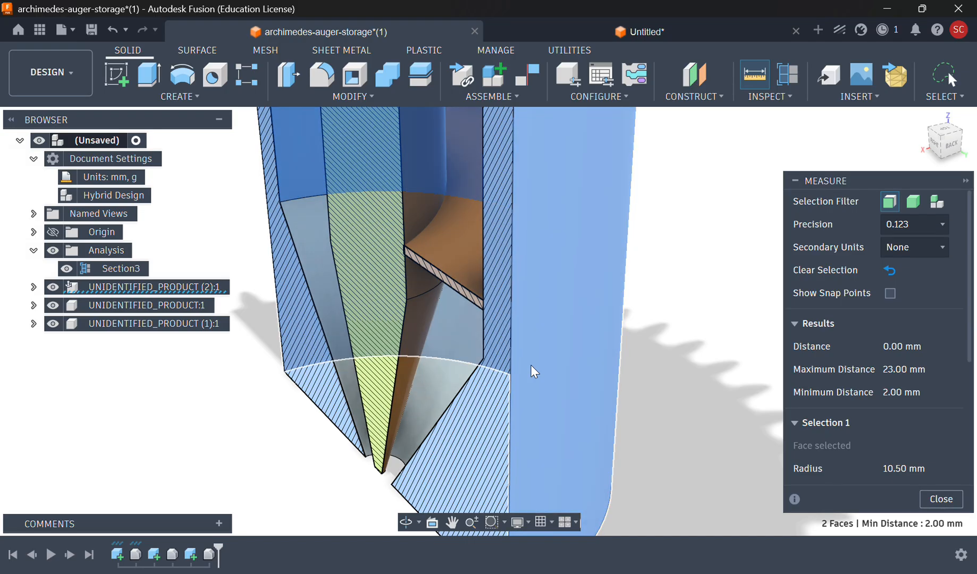
{"action": "left_click", "coordinate": [939, 499]}
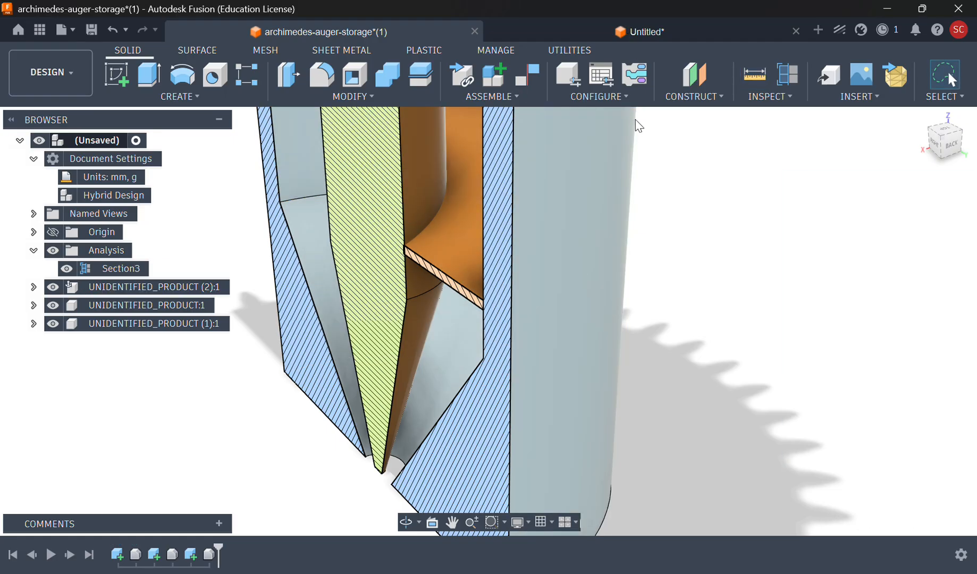
Step: Back in the new part's sketch, dimension the top edge of the tube wall profile to 2 mm
{"action": "left_click", "coordinate": [646, 32]}
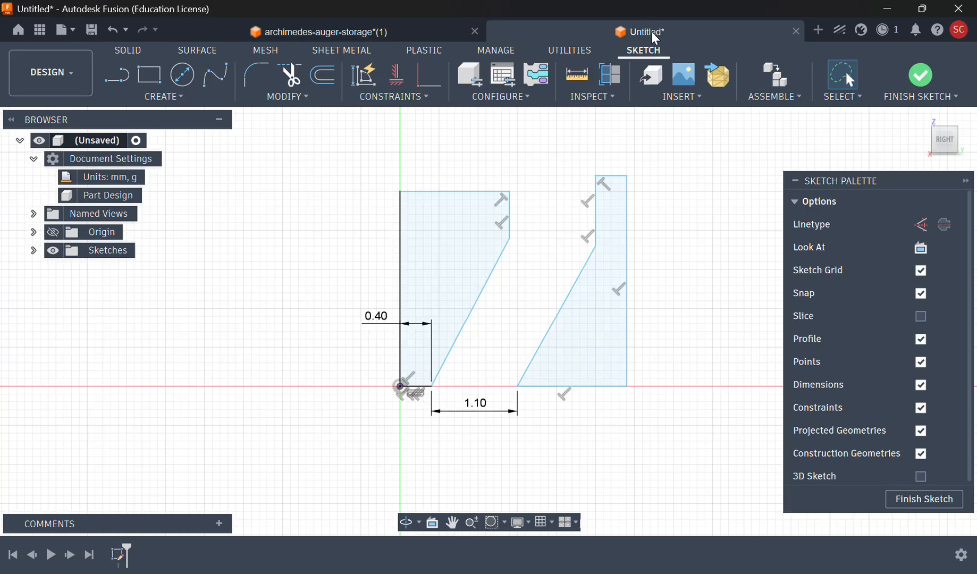
{"action": "left_click", "coordinate": [611, 177]}
{"action": "left_click", "coordinate": [609, 148]}
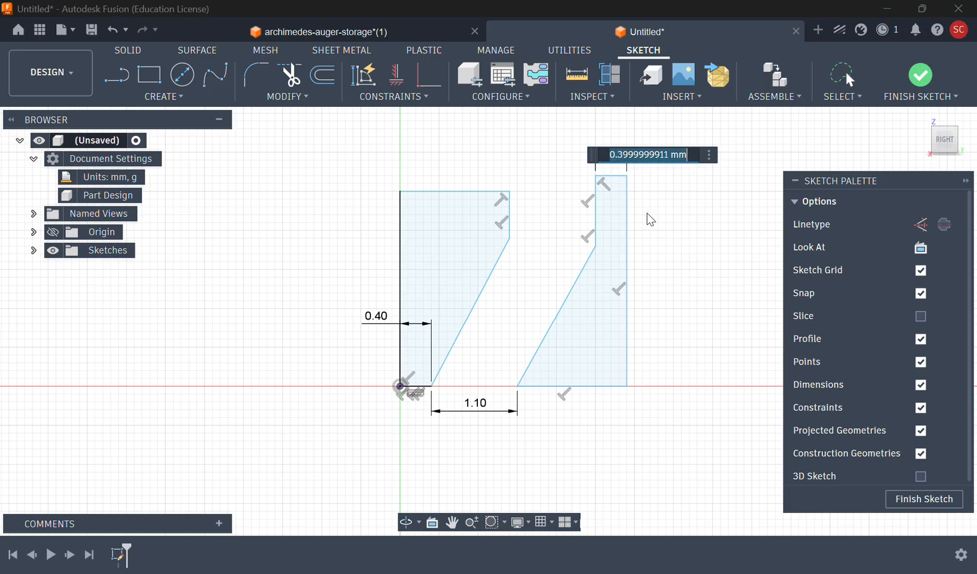
{"action": "type", "text": "2"}
{"action": "key", "text": "Return"}
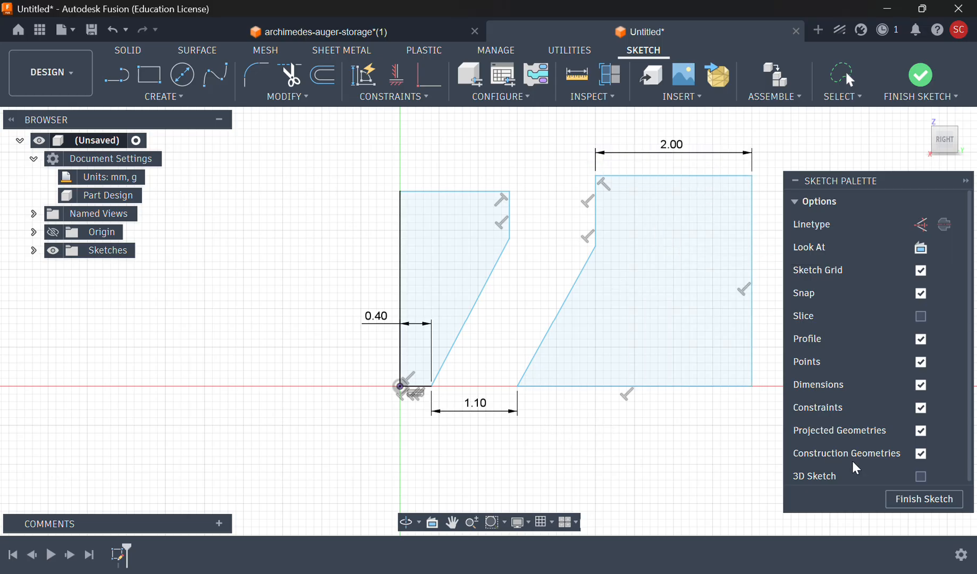
Step: In the archimedes-auger-storage design, measure the radius of the auger core's cylindrical face above the conical tip
{"action": "left_click", "coordinate": [305, 32]}
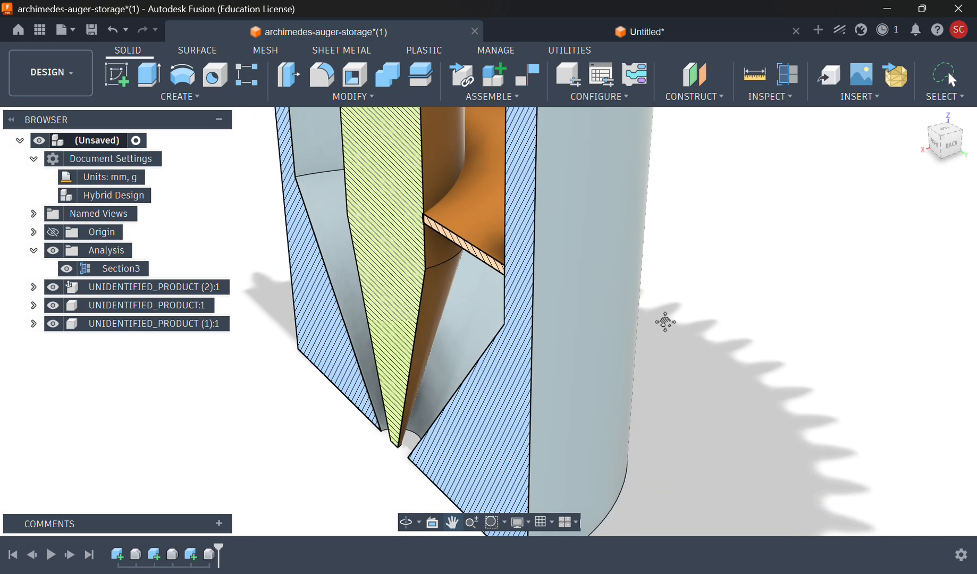
{"action": "middle_click_drag", "start_coordinate": [665, 321], "coordinate": [693, 274]}
{"action": "middle_click_drag", "start_coordinate": [566, 363], "coordinate": [665, 343], "text": "shift"}
{"action": "middle_click_drag", "start_coordinate": [530, 332], "coordinate": [589, 284]}
{"action": "middle_click_drag", "start_coordinate": [698, 275], "coordinate": [700, 313]}
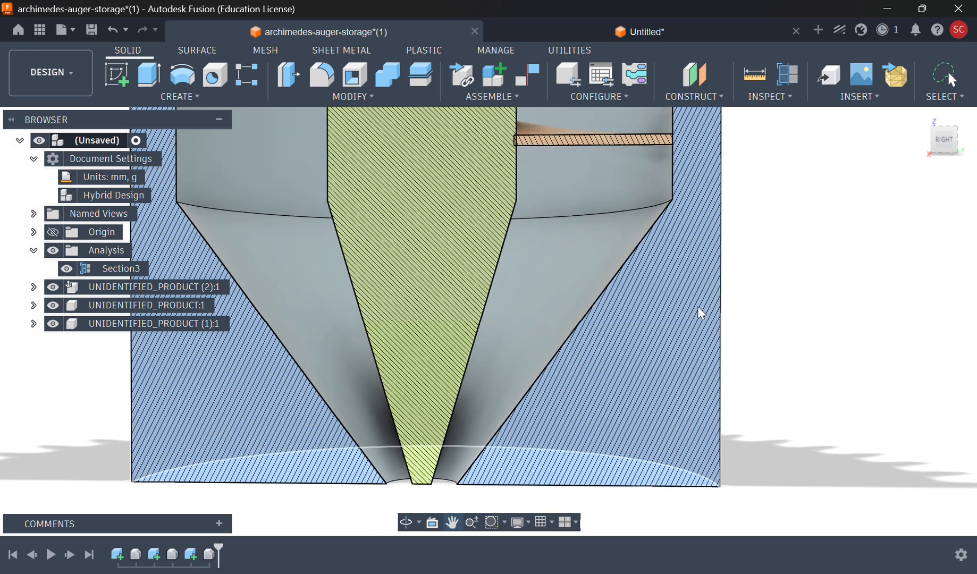
{"action": "key", "text": "Escape"}
{"action": "key", "text": "i"}
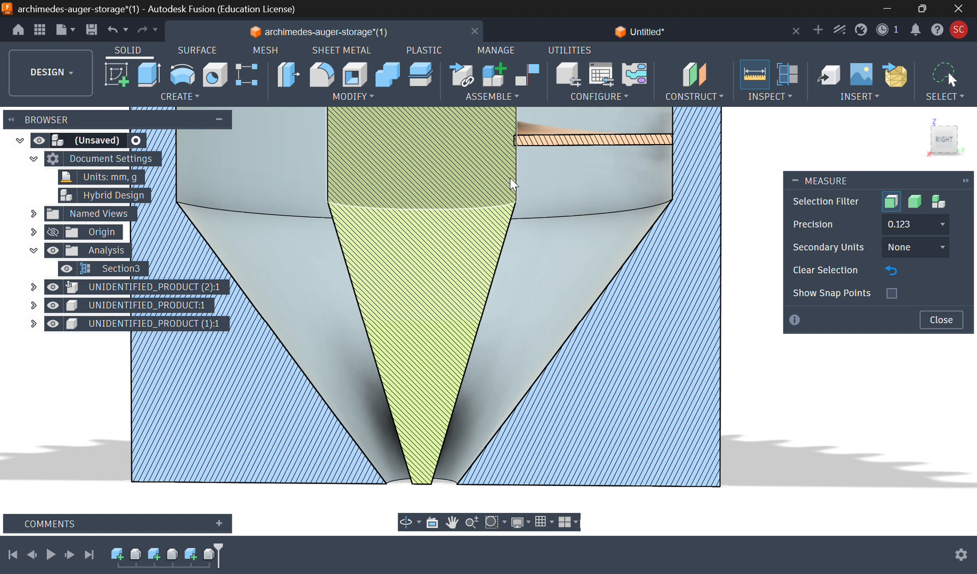
{"action": "left_click", "coordinate": [512, 184]}
{"action": "middle_click_drag", "start_coordinate": [585, 211], "coordinate": [528, 245], "text": "shift"}
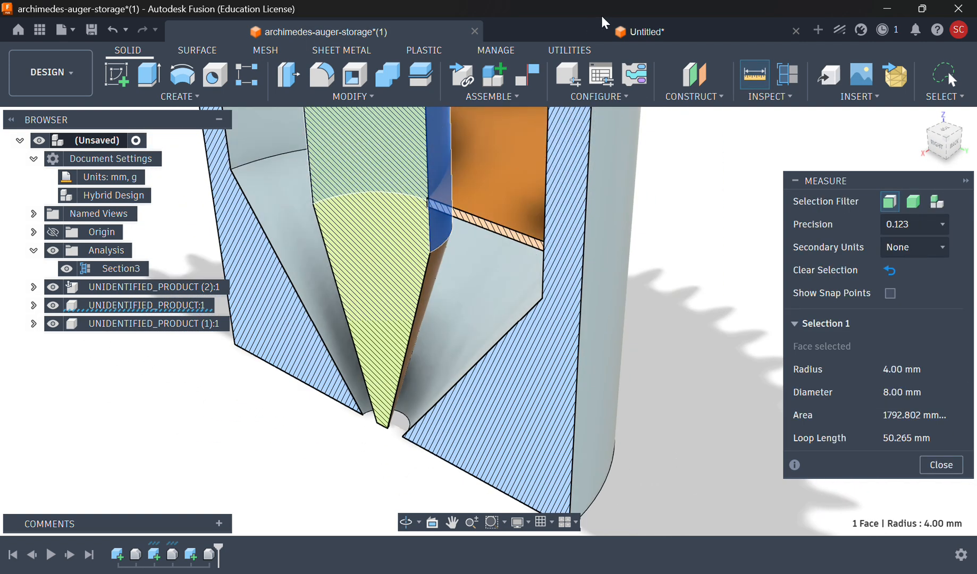
Step: Back in the new part's sketch, dimension the top edge of the auger profile to 4 mm
{"action": "left_click", "coordinate": [633, 32]}
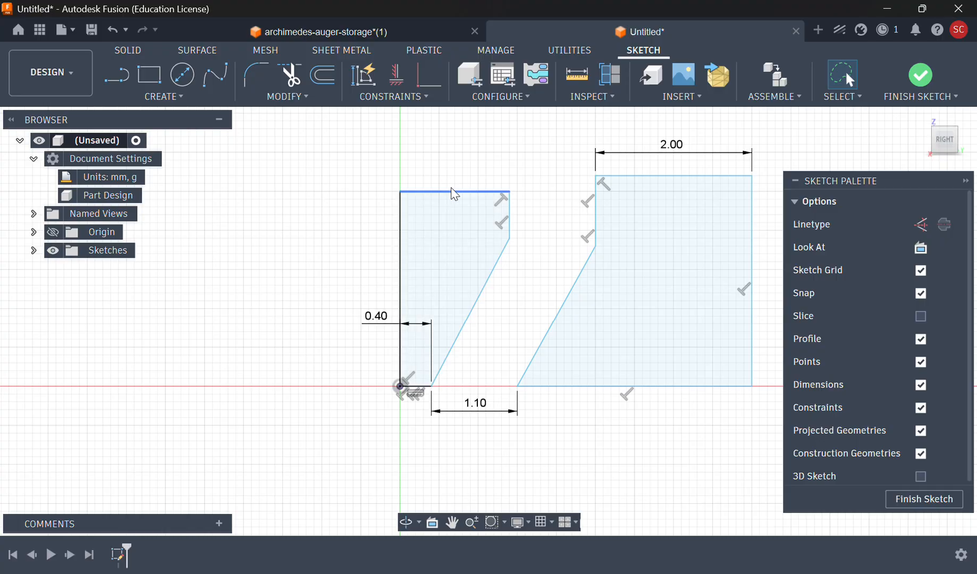
{"action": "left_click", "coordinate": [477, 191]}
{"action": "left_click", "coordinate": [457, 159]}
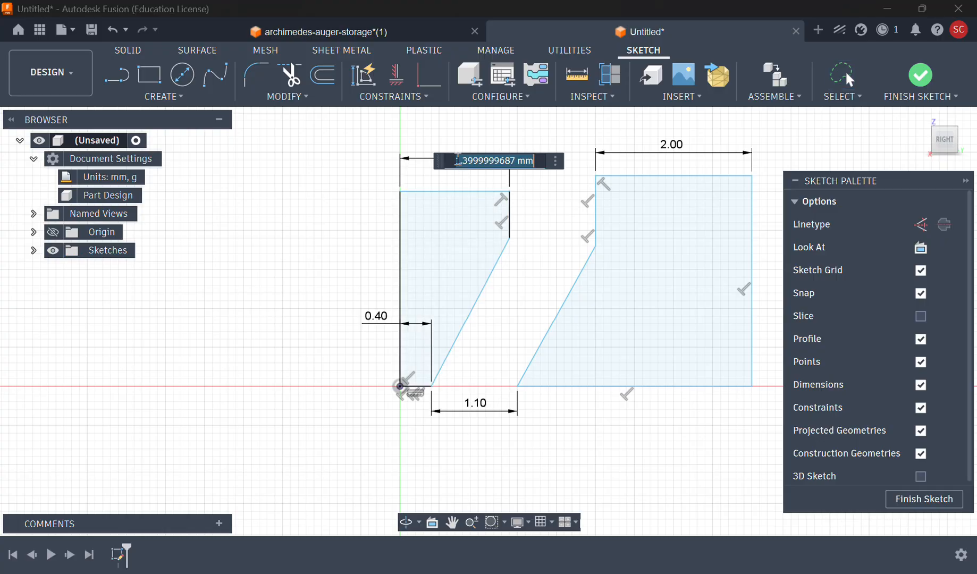
{"action": "type", "text": "4"}
{"action": "key", "text": "Return"}
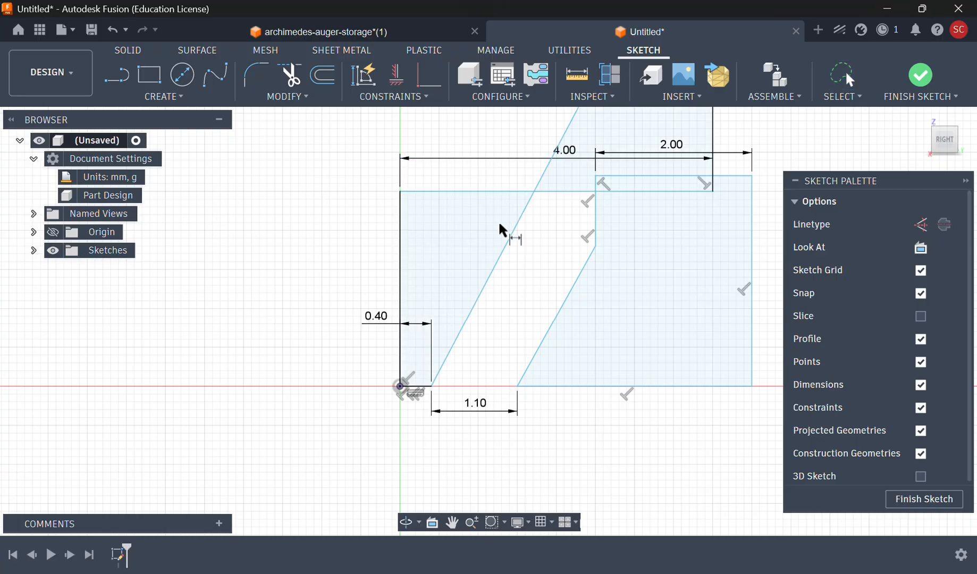
Step: Undo the 4 mm dimension on the auger profile's top edge and stretch the tube and auger profiles taller by moving their upper points
{"action": "key", "text": "Escape"}
{"action": "key", "text": "ctrl+z"}
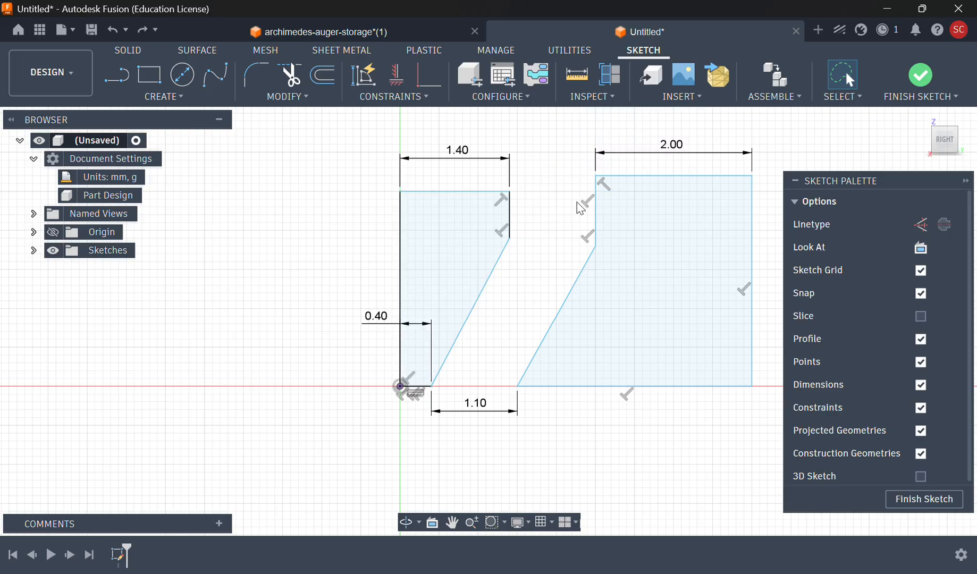
{"action": "scroll", "coordinate": [510, 322], "scroll_direction": "down", "scroll_amount": 5}
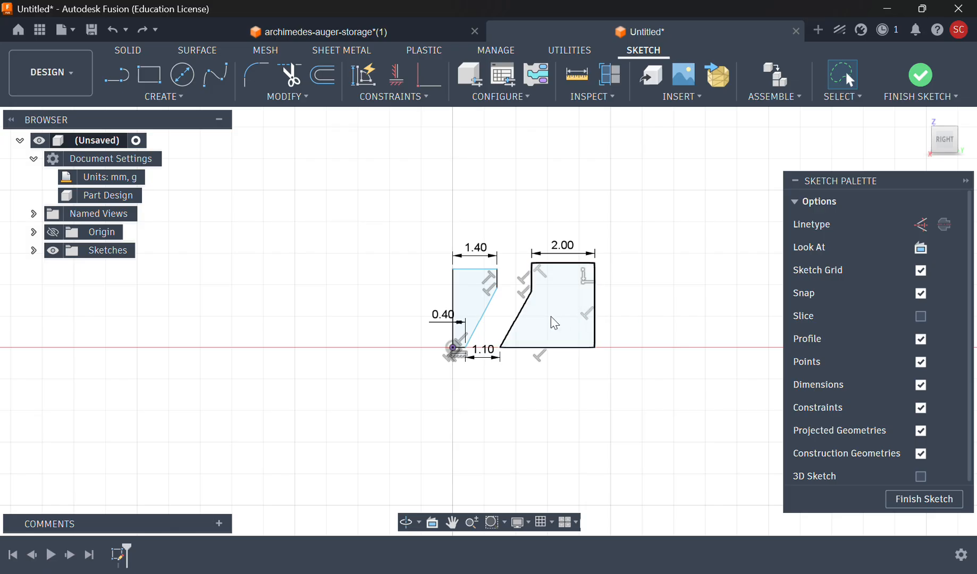
{"action": "left_click", "coordinate": [522, 322]}
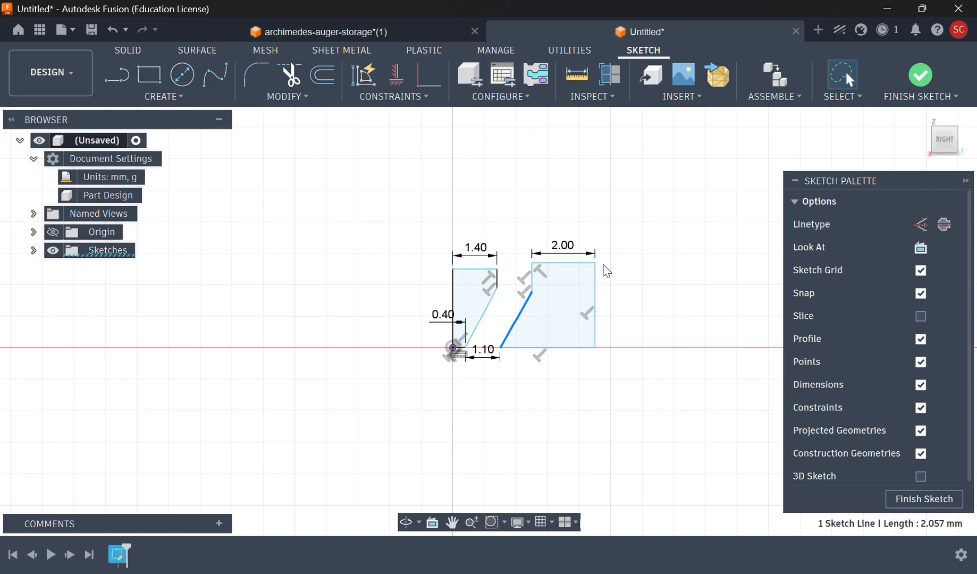
{"action": "mouse_move", "coordinate": [595, 262]}
{"action": "left_mouse_down"}
{"action": "mouse_move", "coordinate": [617, 258]}
{"action": "mouse_move", "coordinate": [649, 222]}
{"action": "mouse_move", "coordinate": [653, 124]}
{"action": "left_mouse_up"}
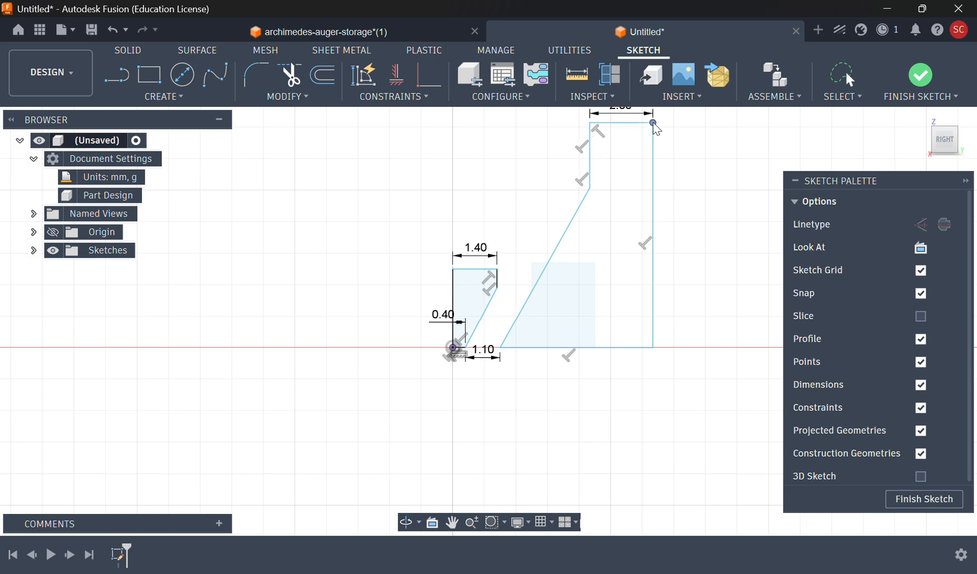
{"action": "left_click_drag", "start_coordinate": [497, 272], "coordinate": [506, 154]}
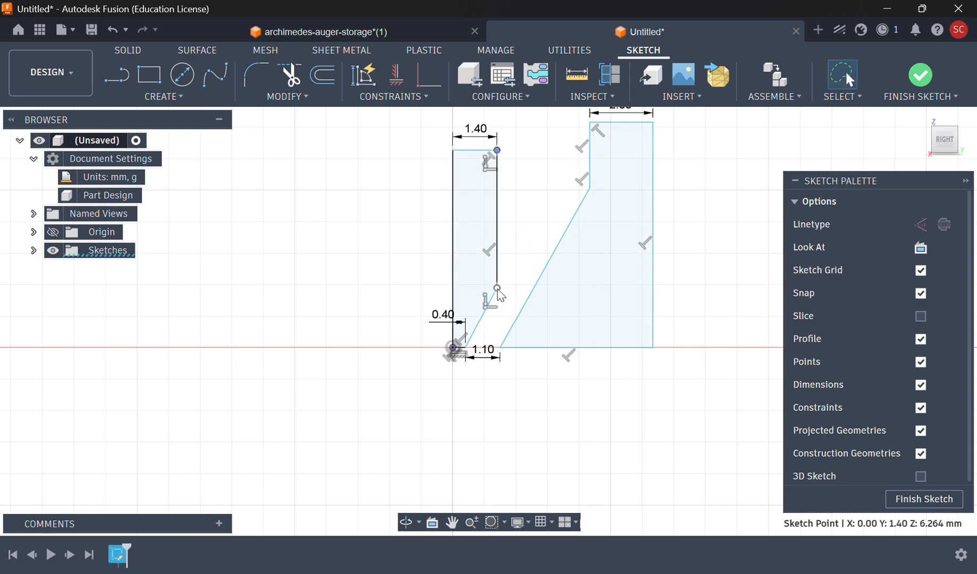
{"action": "left_click_drag", "start_coordinate": [497, 288], "coordinate": [503, 192]}
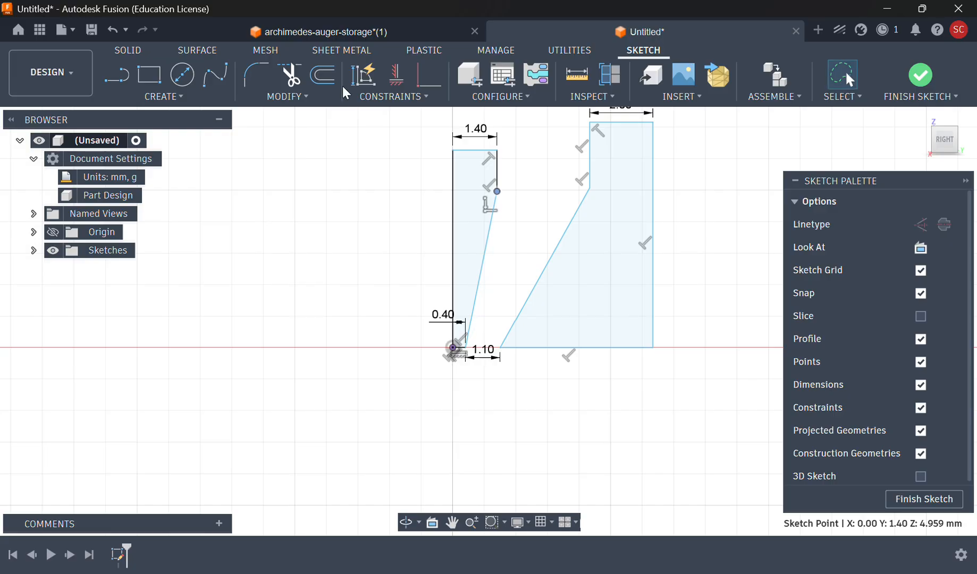
Step: In the archimedes-auger-storage design, measure the distance between the auger tip's bottom edge and the upper edge of its cone
{"action": "left_click", "coordinate": [342, 33]}
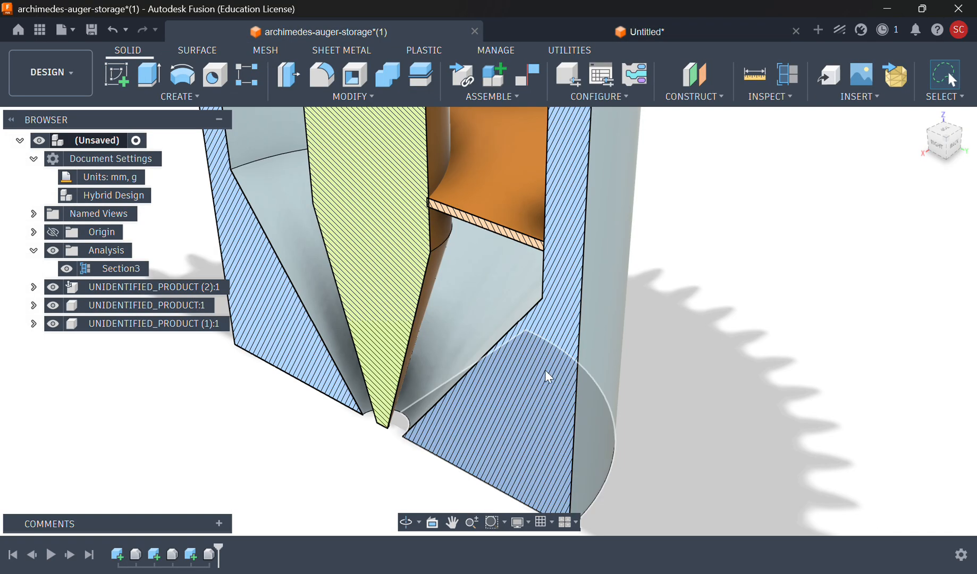
{"action": "left_click", "coordinate": [432, 254]}
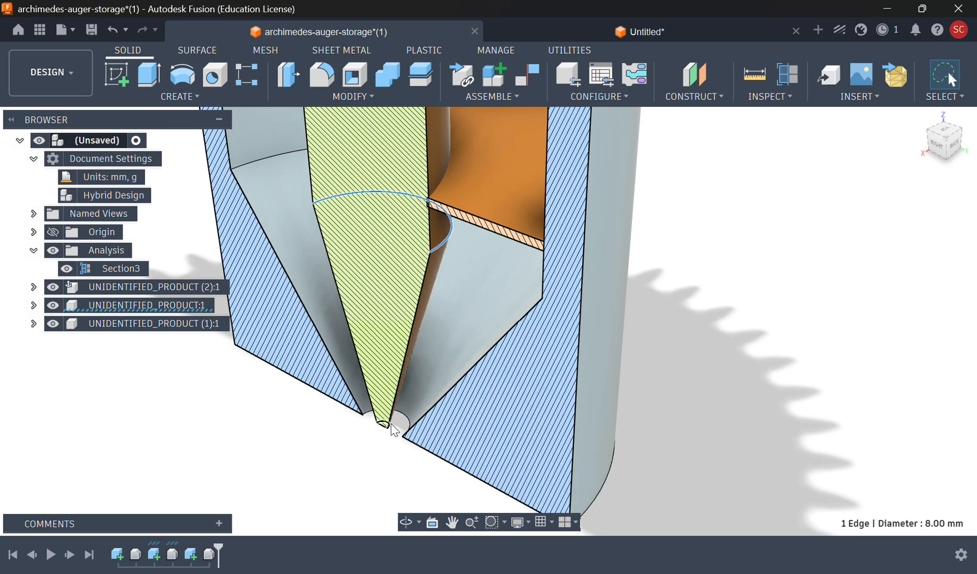
{"action": "left_click", "coordinate": [392, 425]}
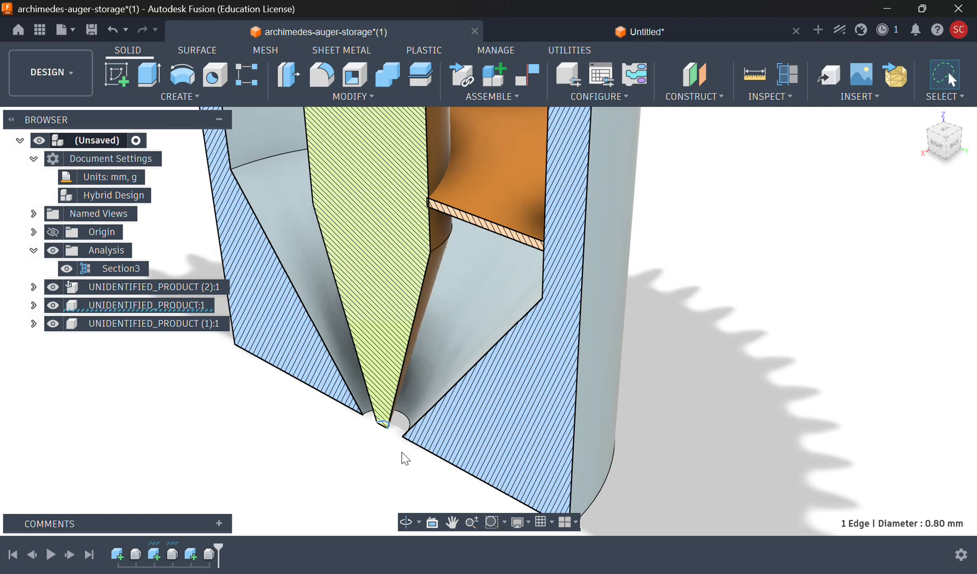
{"action": "left_click", "coordinate": [754, 75]}
{"action": "left_click", "coordinate": [437, 246]}
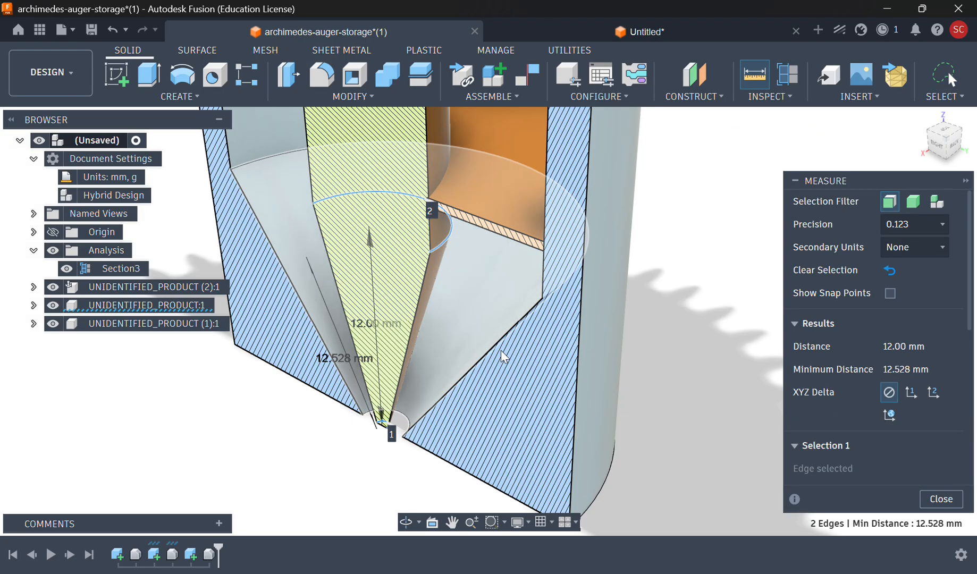
{"action": "middle_click_drag", "start_coordinate": [392, 401], "coordinate": [439, 380], "text": "shift"}
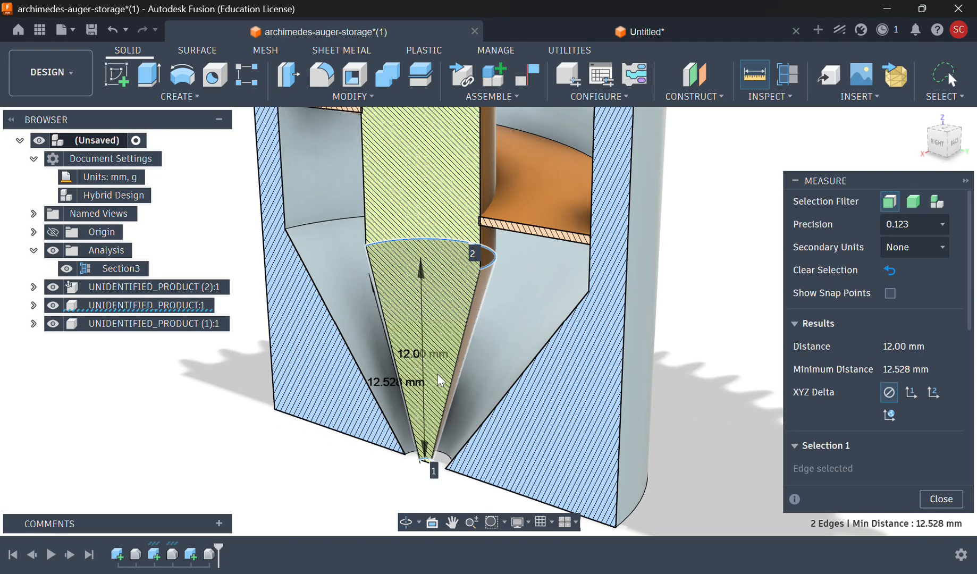
Step: Back in the new part's sketch, dimension the auger cone's vertical height to 12 mm between the slanted line's endpoints
{"action": "left_click", "coordinate": [698, 31]}
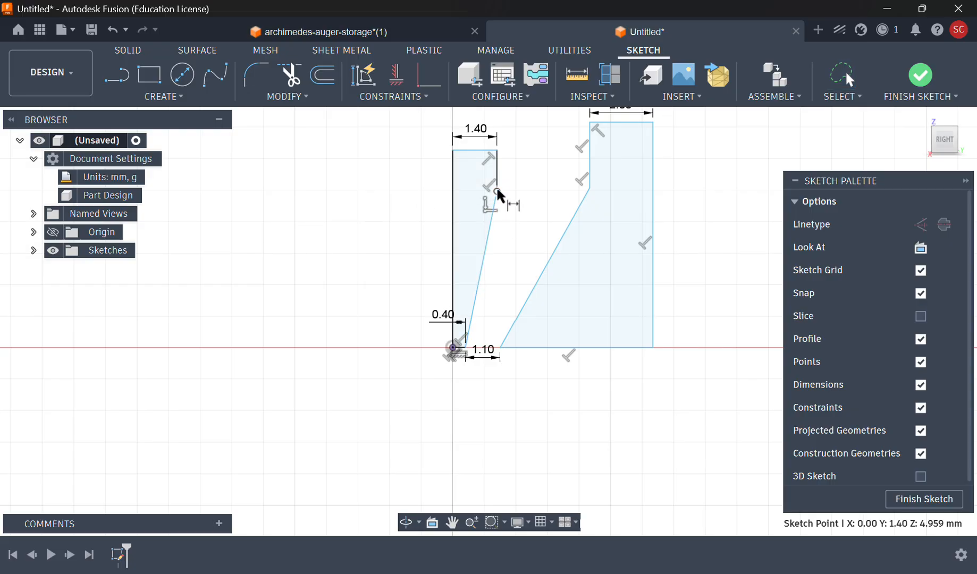
{"action": "left_click", "coordinate": [466, 348]}
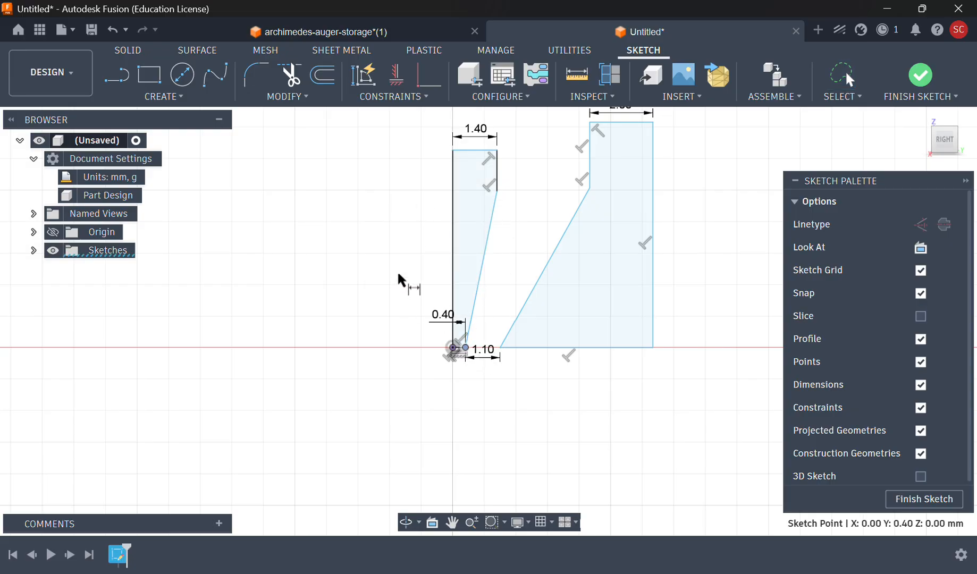
{"action": "left_click", "coordinate": [497, 192]}
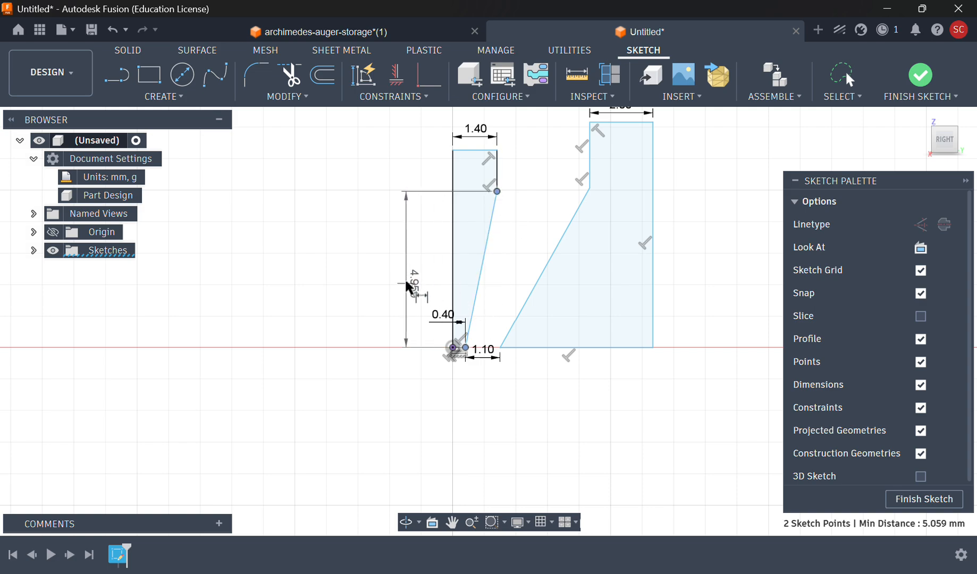
{"action": "left_click", "coordinate": [401, 272]}
{"action": "type", "text": "12"}
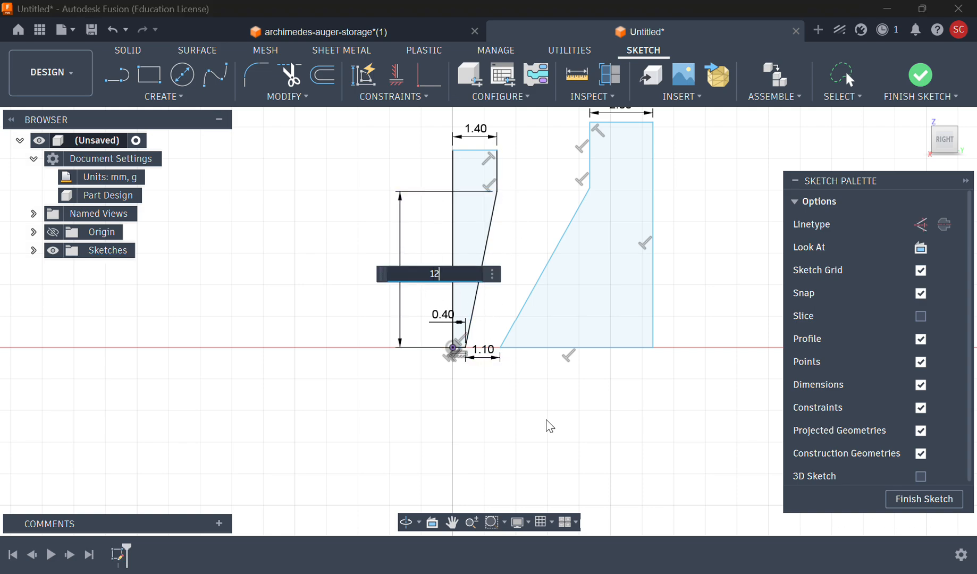
{"action": "key", "text": "Return"}
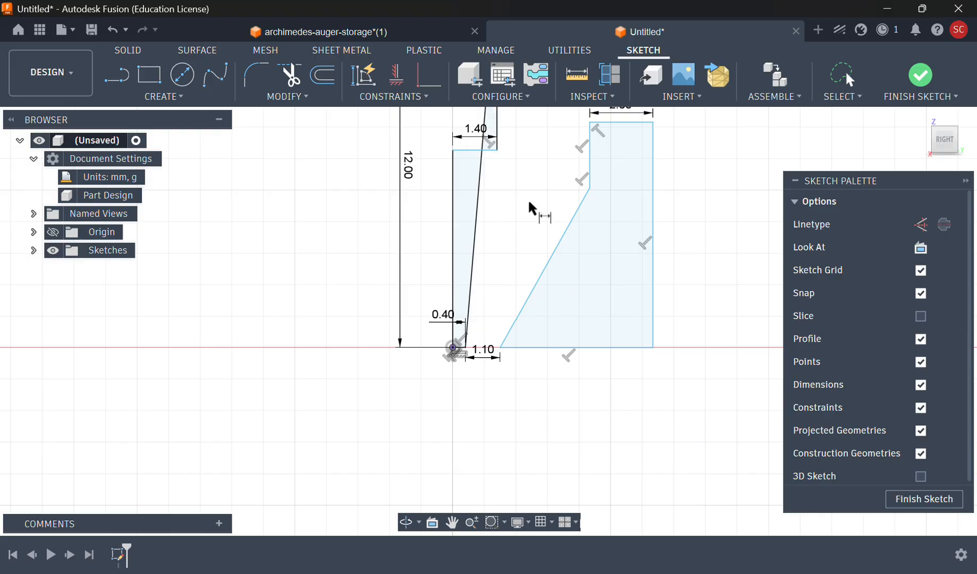
Step: Move the auger profile's top edge above the cone's shoulder point and set that edge's length to 4 mm
{"action": "middle_click_drag", "start_coordinate": [532, 207], "coordinate": [508, 428]}
{"action": "key", "text": "Escape"}
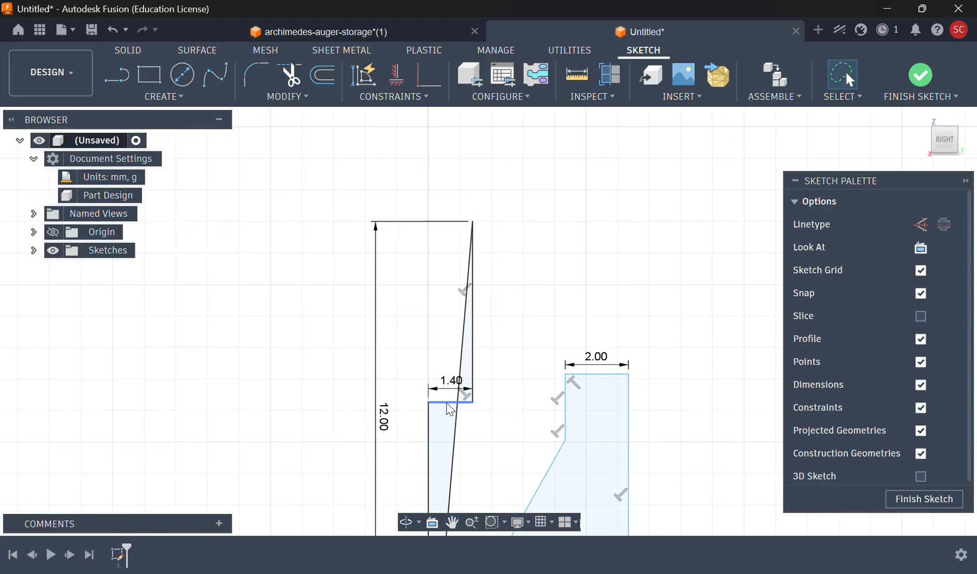
{"action": "left_click_drag", "start_coordinate": [448, 410], "coordinate": [447, 151]}
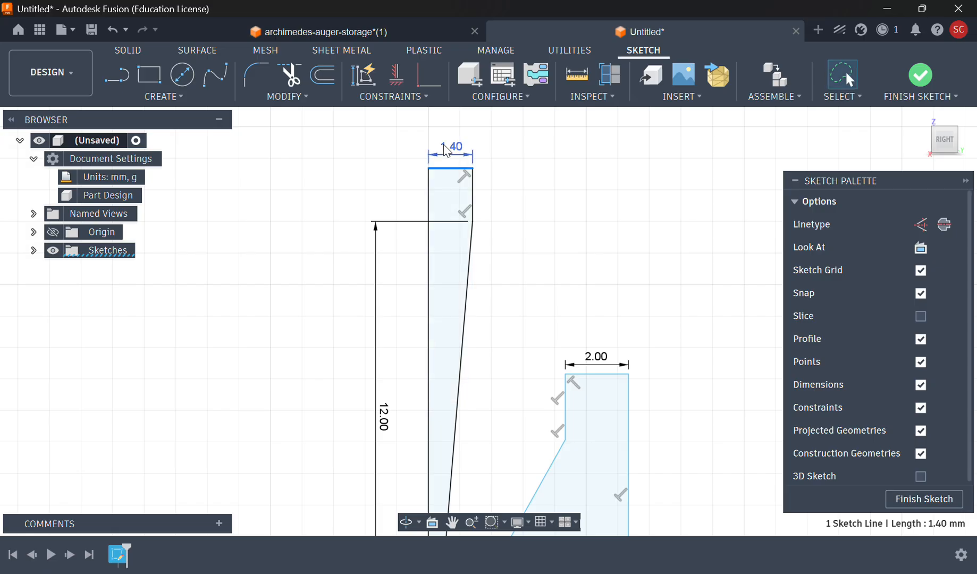
{"action": "double_click", "coordinate": [449, 150]}
{"action": "type", "text": "4"}
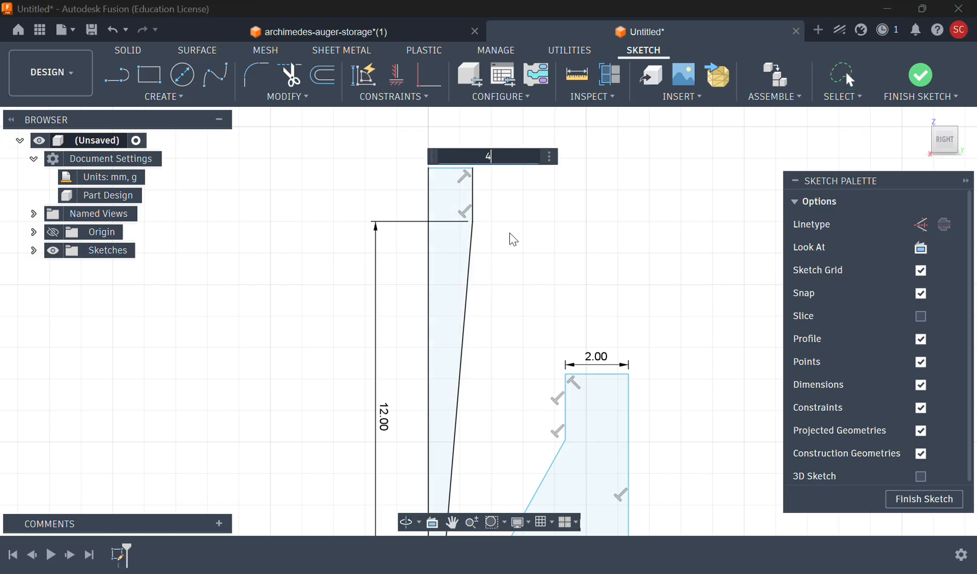
{"action": "key", "text": "Return"}
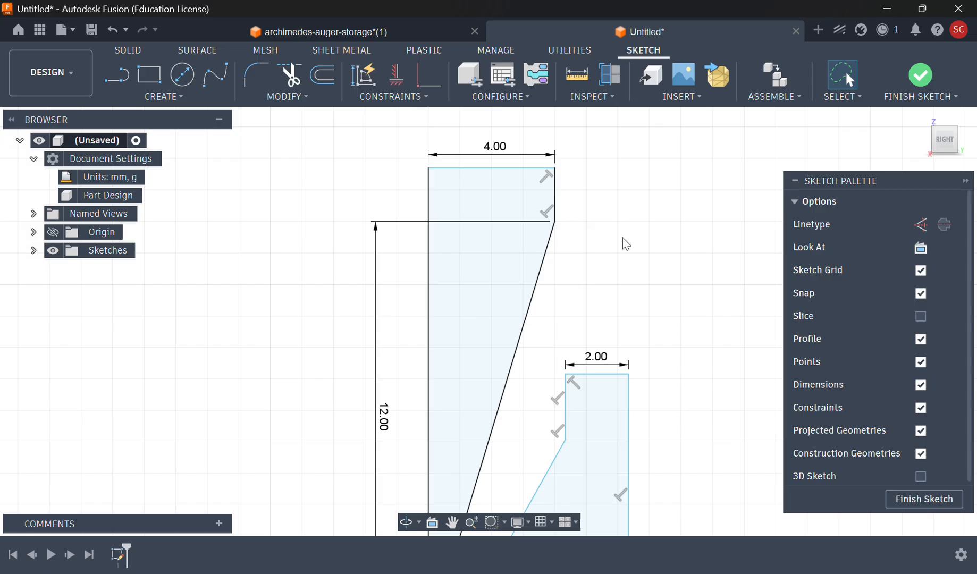
Step: Try to align the tube profile's inner shoulder point with the auger's shoulder point using a Horizontal/Vertical constraint, and undo it
{"action": "mouse_move", "coordinate": [624, 283]}
{"action": "middle_mouse_down"}
{"action": "mouse_move", "coordinate": [619, 222]}
{"action": "mouse_move", "coordinate": [582, 162]}
{"action": "mouse_move", "coordinate": [387, 303]}
{"action": "mouse_move", "coordinate": [496, 228]}
{"action": "middle_mouse_up"}
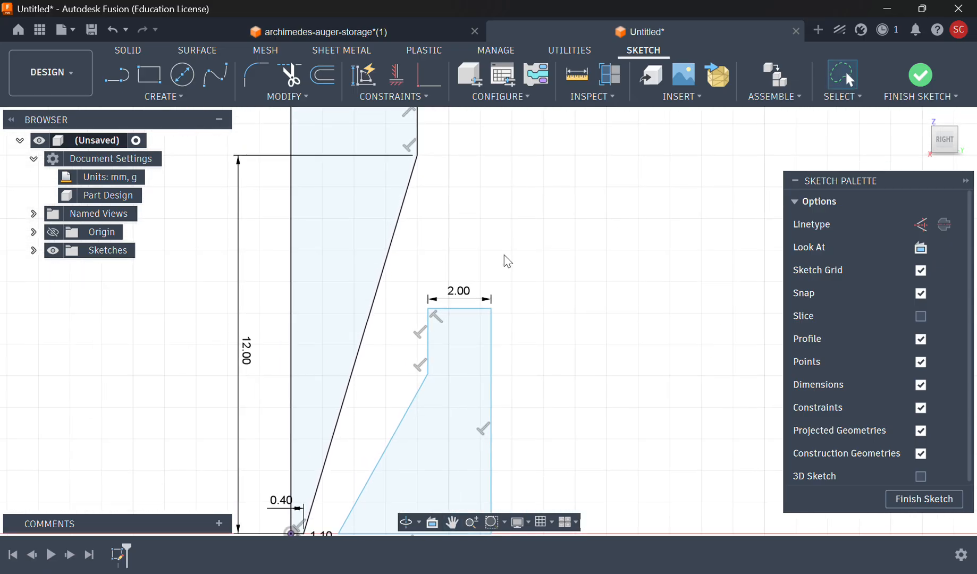
{"action": "left_click", "coordinate": [428, 373]}
{"action": "left_click", "coordinate": [418, 155]}
{"action": "left_click", "coordinate": [403, 71]}
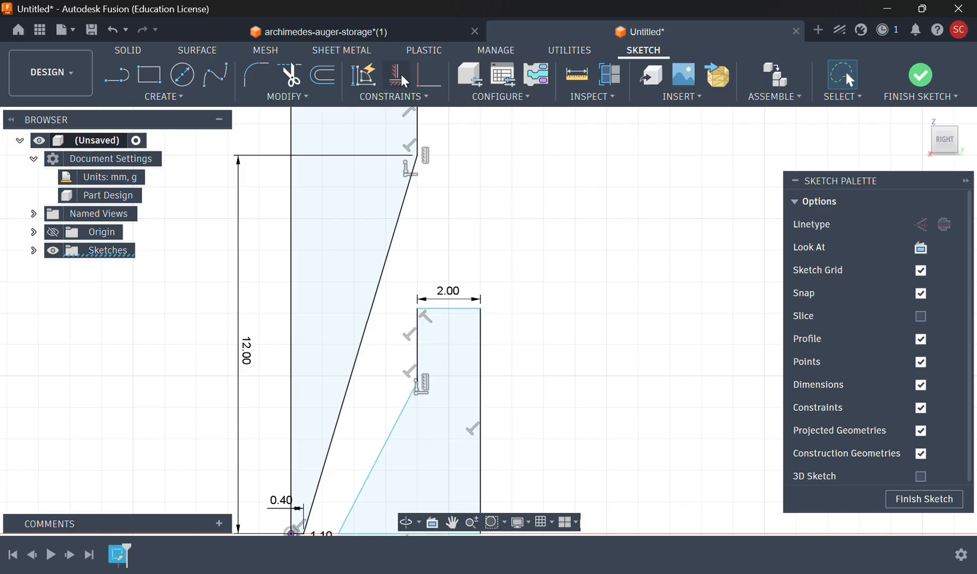
{"action": "key", "text": "Escape"}
{"action": "key", "text": "ctrl+z"}
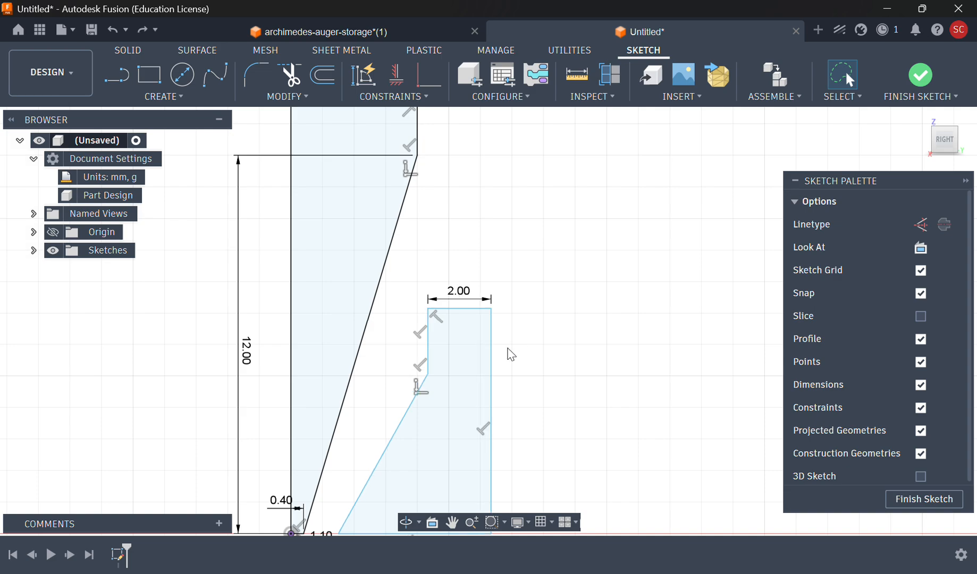
Step: Pull the tube profile higher and outward, and constrain its inner shoulder point horizontally level with the auger's shoulder point
{"action": "mouse_move", "coordinate": [491, 308]}
{"action": "left_mouse_down"}
{"action": "mouse_move", "coordinate": [559, 244]}
{"action": "mouse_move", "coordinate": [578, 173]}
{"action": "mouse_move", "coordinate": [564, 149]}
{"action": "left_mouse_up"}
{"action": "mouse_move", "coordinate": [643, 238]}
{"action": "middle_mouse_down"}
{"action": "mouse_move", "coordinate": [624, 410]}
{"action": "mouse_move", "coordinate": [586, 444]}
{"action": "middle_mouse_up"}
{"action": "mouse_move", "coordinate": [517, 350]}
{"action": "left_mouse_down"}
{"action": "mouse_move", "coordinate": [539, 234]}
{"action": "mouse_move", "coordinate": [571, 181]}
{"action": "left_mouse_up"}
{"action": "left_click", "coordinate": [508, 347]}
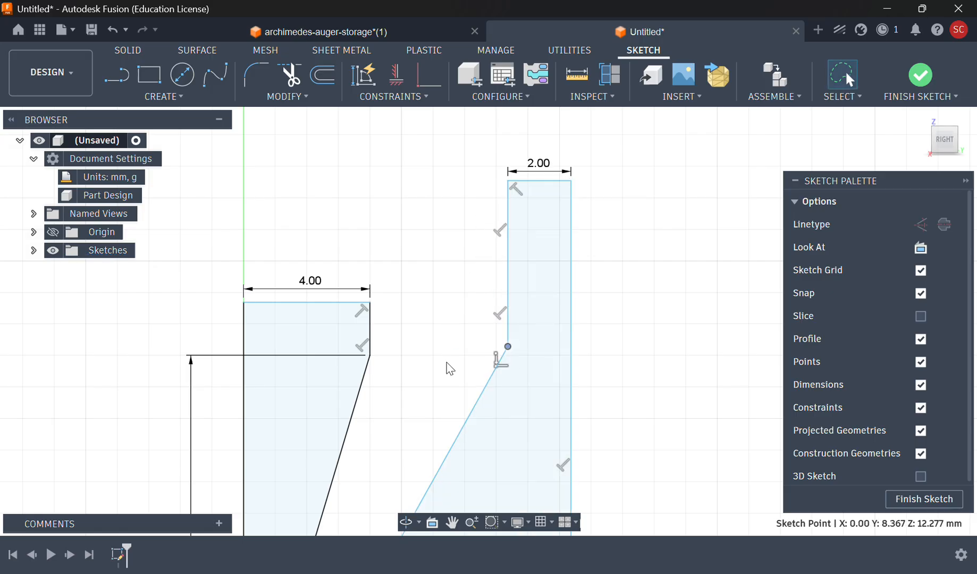
{"action": "left_click", "coordinate": [373, 355], "text": "shift"}
{"action": "left_click", "coordinate": [397, 79]}
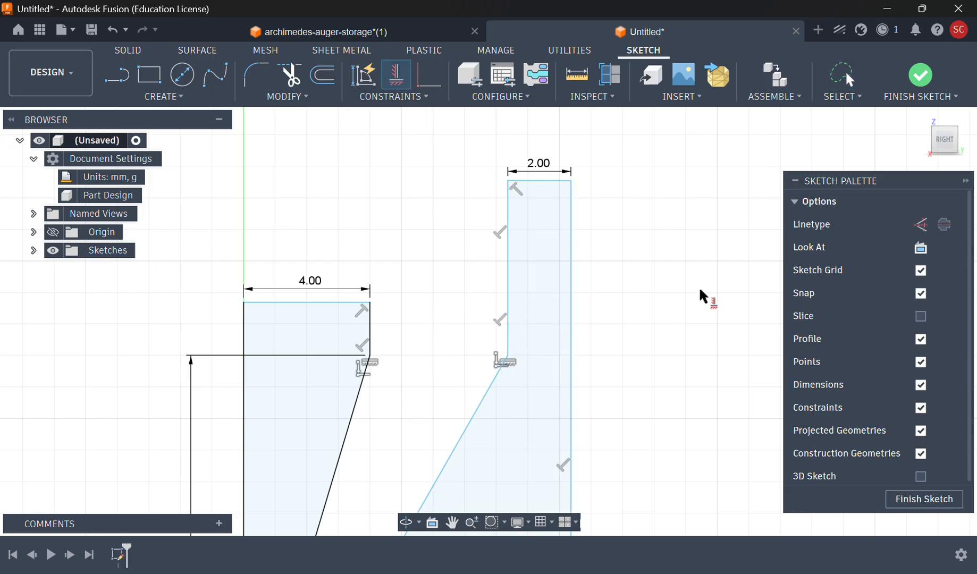
{"action": "key", "text": "Escape"}
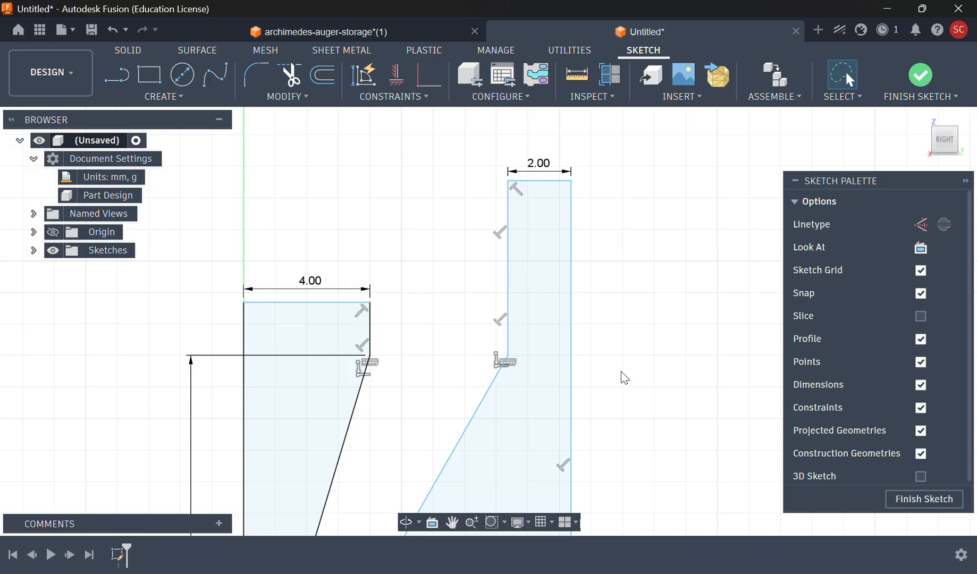
Step: In the archimedes-auger-storage design, view the sectioned cone and funnel area nearly straight on from the right side
{"action": "mouse_move", "coordinate": [624, 377]}
{"action": "middle_mouse_down"}
{"action": "mouse_move", "coordinate": [704, 214]}
{"action": "mouse_move", "coordinate": [633, 137]}
{"action": "mouse_move", "coordinate": [651, 288]}
{"action": "middle_mouse_up"}
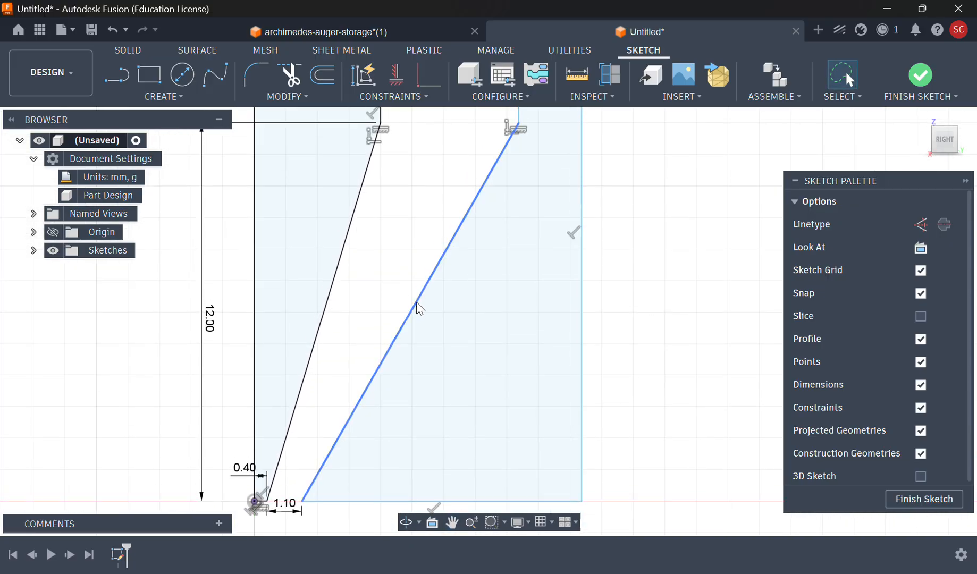
{"action": "left_click", "coordinate": [302, 24]}
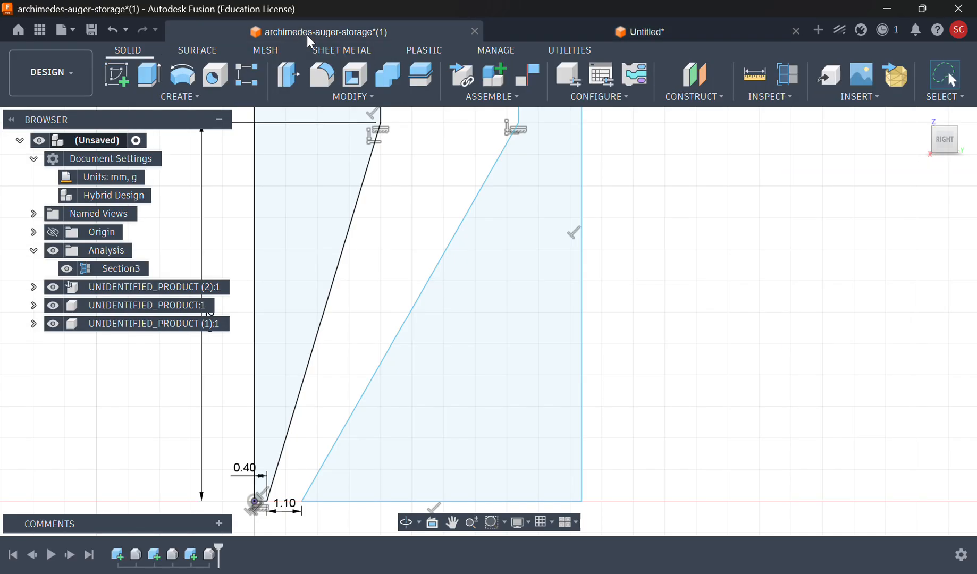
{"action": "middle_click_drag", "start_coordinate": [430, 291], "coordinate": [702, 344], "text": "shift"}
{"action": "middle_click_drag", "start_coordinate": [680, 386], "coordinate": [743, 336]}
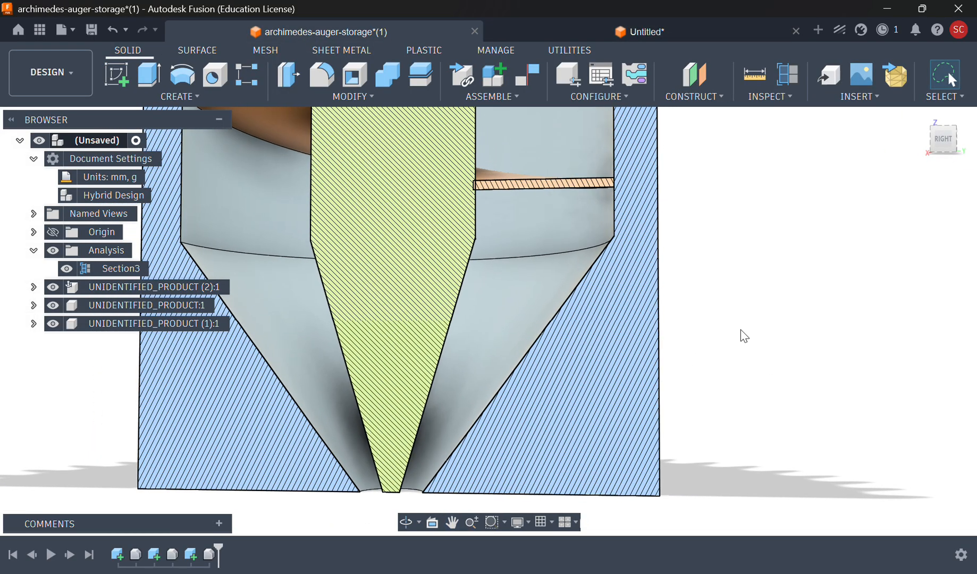
Step: Back in the new part's sketch, test how the tube profile's inner shoulder point moves by pulling it downward
{"action": "left_click", "coordinate": [643, 33]}
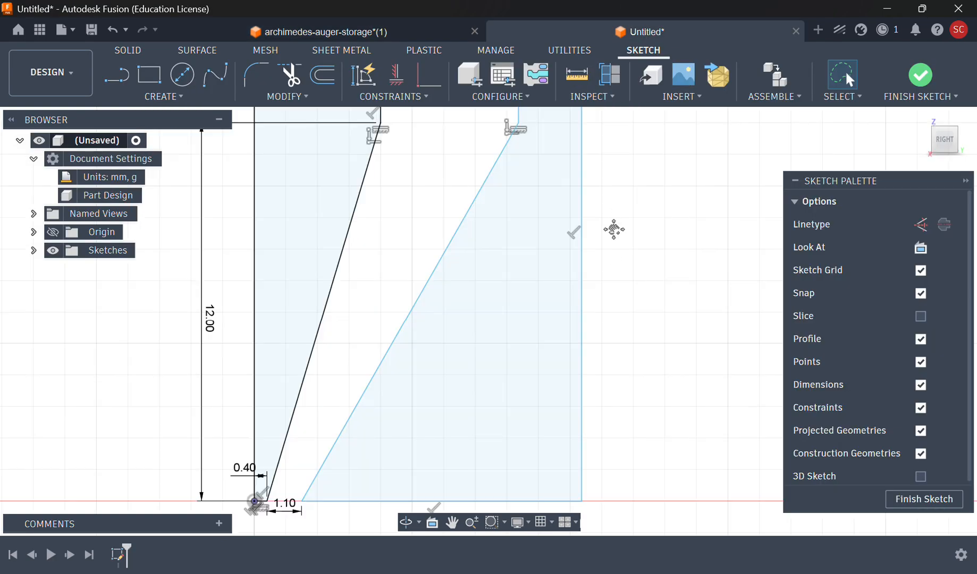
{"action": "middle_click_drag", "start_coordinate": [614, 229], "coordinate": [609, 249]}
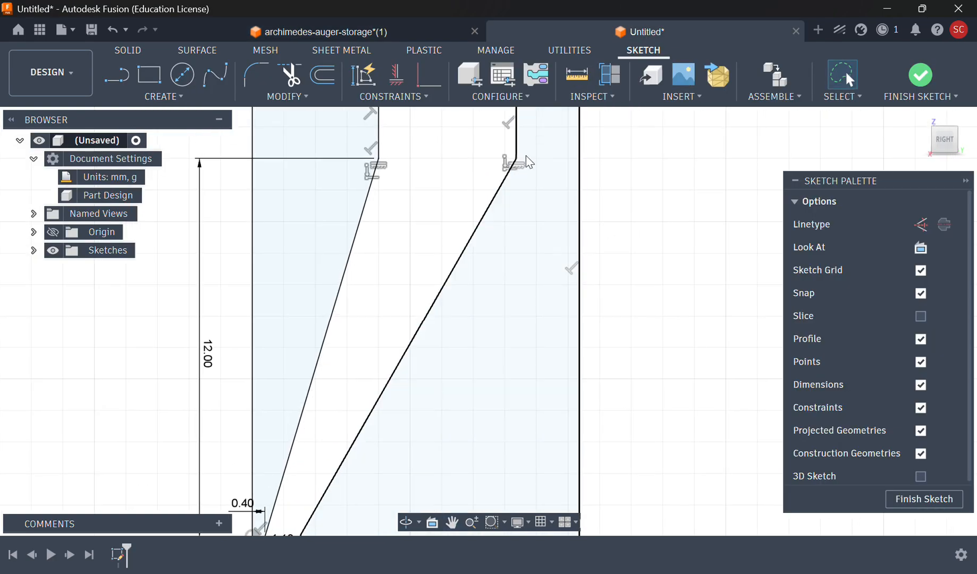
{"action": "mouse_move", "coordinate": [516, 159]}
{"action": "left_mouse_down"}
{"action": "mouse_move", "coordinate": [477, 202]}
{"action": "mouse_move", "coordinate": [559, 232]}
{"action": "mouse_move", "coordinate": [517, 225]}
{"action": "left_mouse_up"}
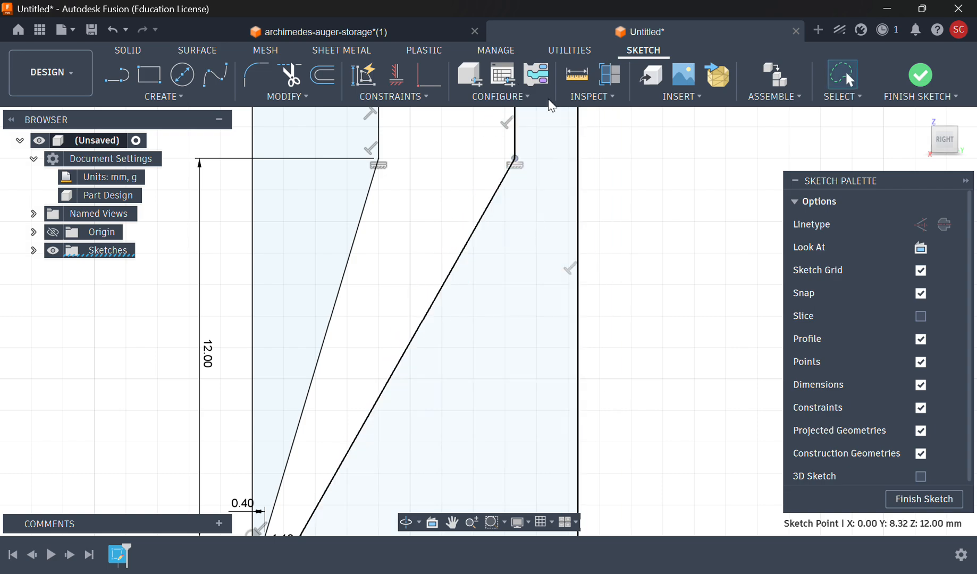
Step: In the archimedes-auger-storage design, measure the radius of the tube's outer cylindrical face
{"action": "left_click", "coordinate": [280, 30]}
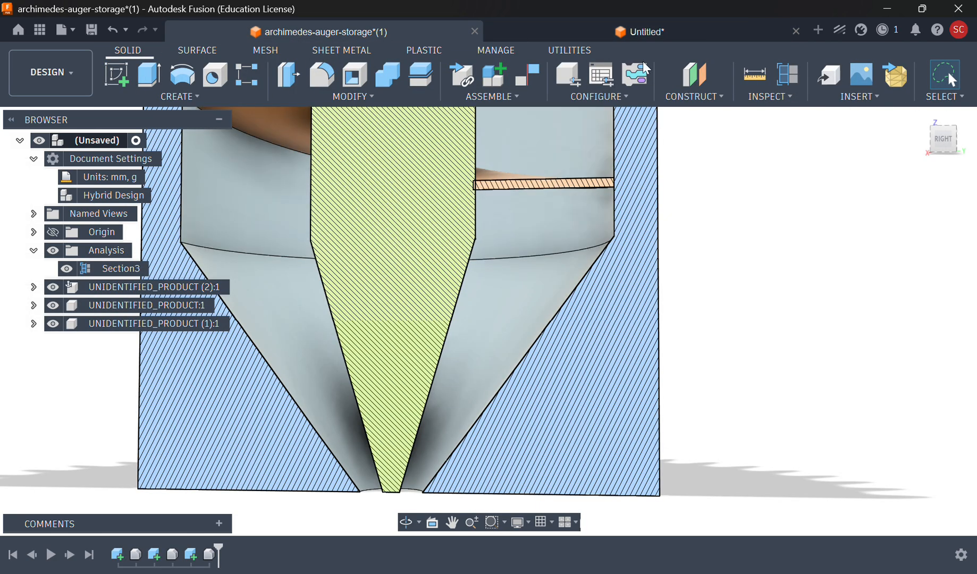
{"action": "key", "text": "i"}
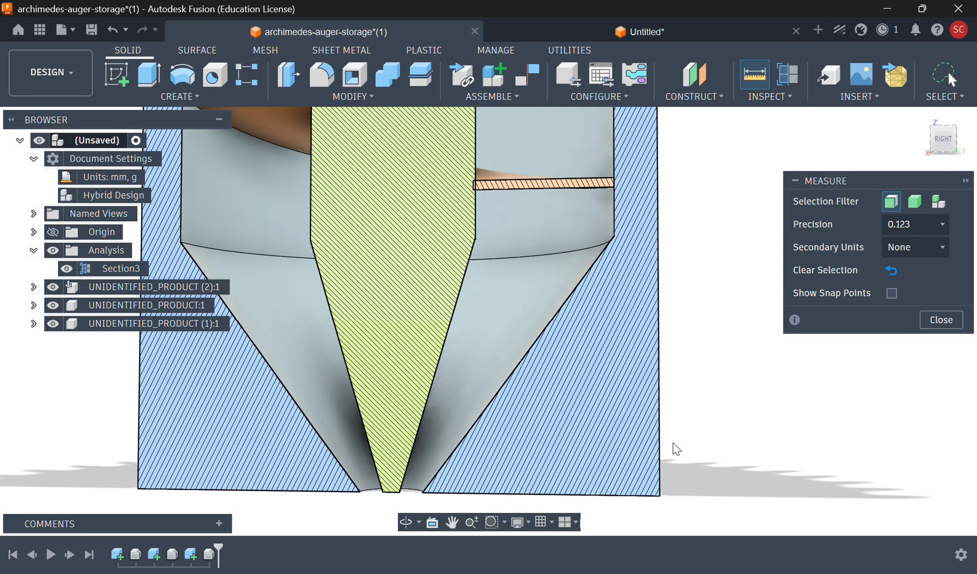
{"action": "left_click", "coordinate": [591, 437]}
{"action": "left_click", "coordinate": [747, 416]}
{"action": "middle_click_drag", "start_coordinate": [746, 416], "coordinate": [559, 366], "text": "shift"}
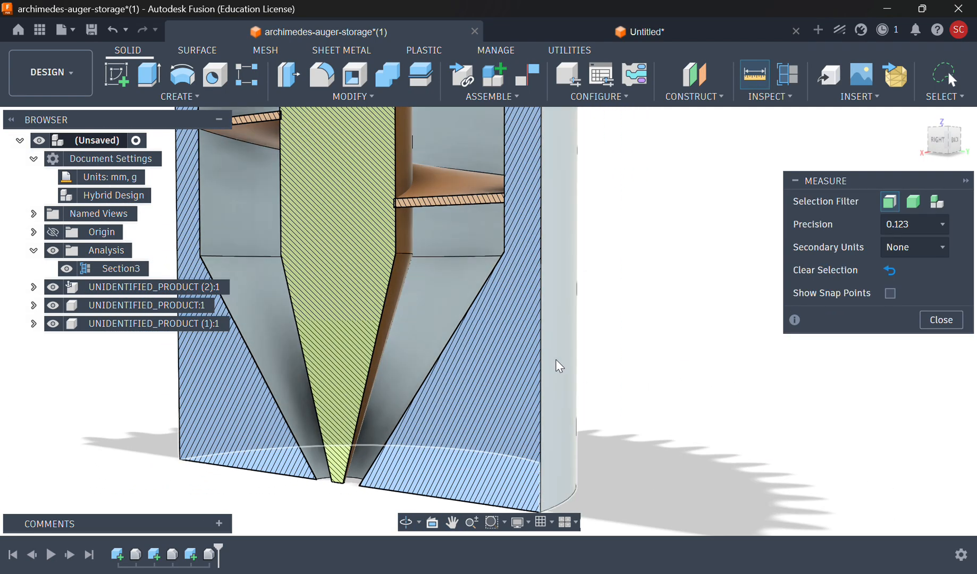
{"action": "left_click", "coordinate": [558, 361]}
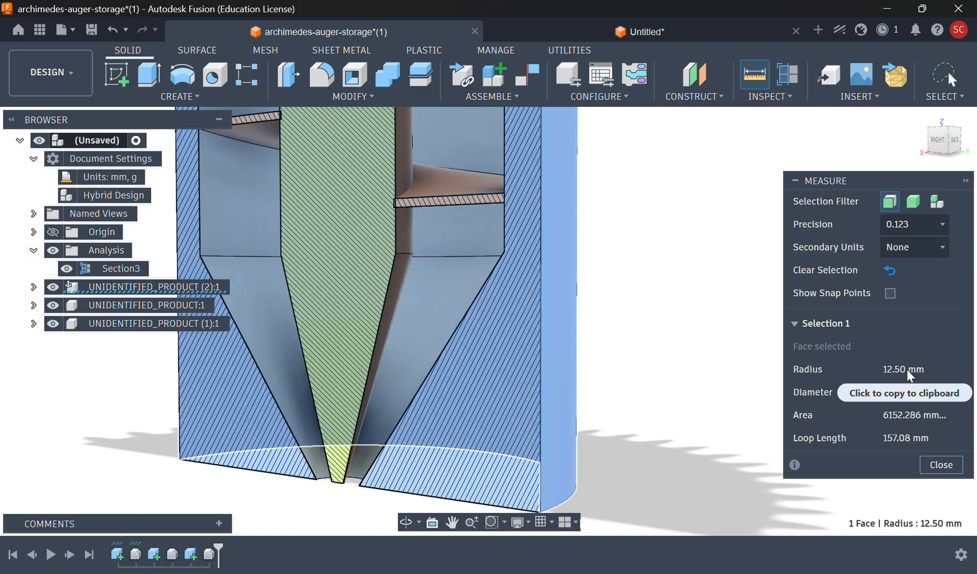
Step: In the new part's sketch, dimension the tube profile's outer vertical line at 12.5 mm from the auger's center axis line
{"action": "left_click", "coordinate": [717, 34]}
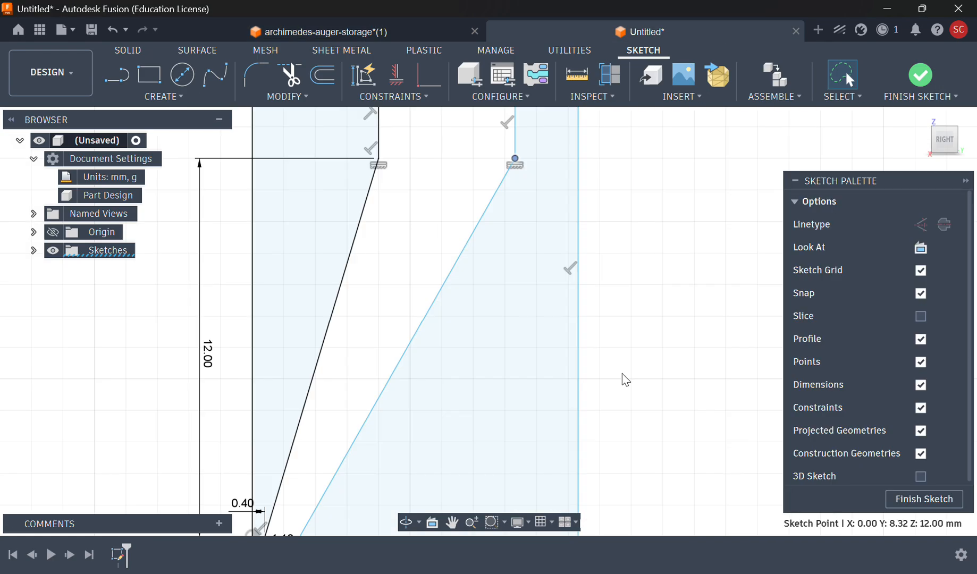
{"action": "middle_click_drag", "start_coordinate": [622, 374], "coordinate": [642, 220]}
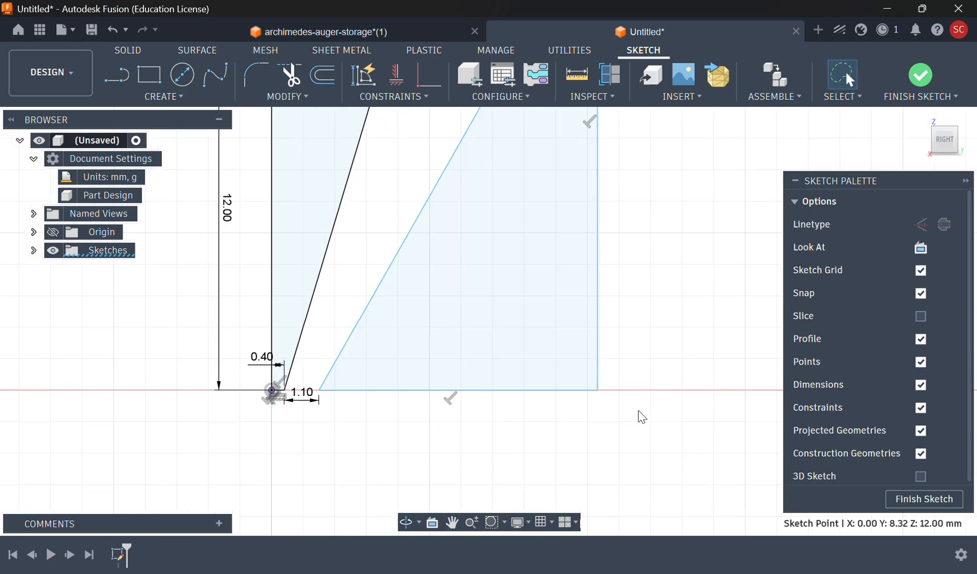
{"action": "key", "text": "d"}
{"action": "left_click", "coordinate": [271, 319]}
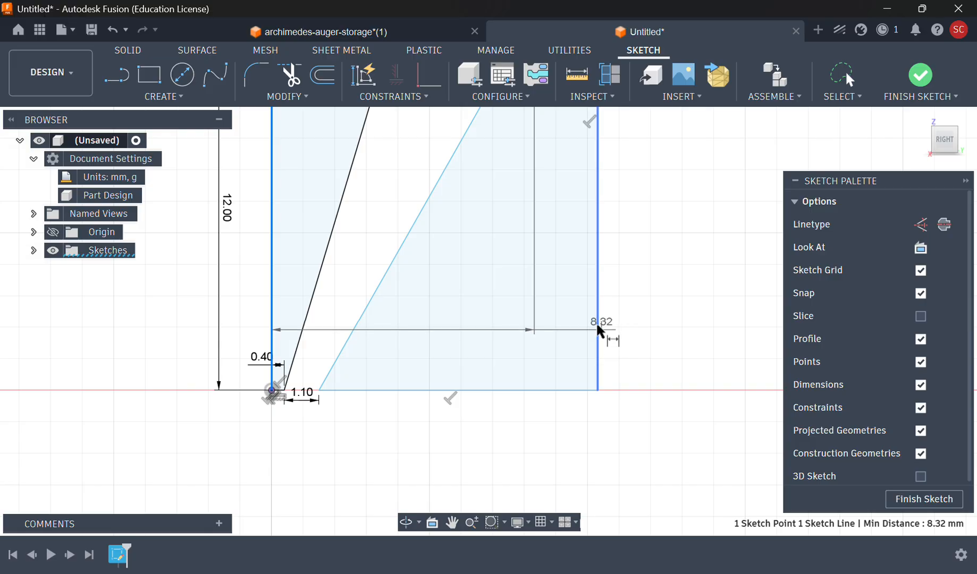
{"action": "left_click", "coordinate": [596, 321]}
{"action": "left_click", "coordinate": [468, 444]}
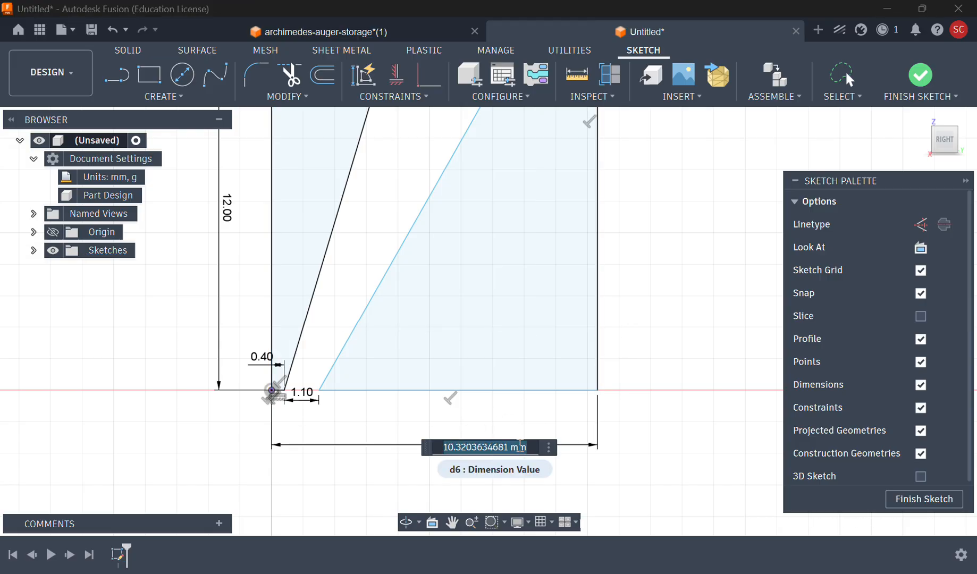
{"action": "type", "text": "12."}
{"action": "key", "text": "Return"}
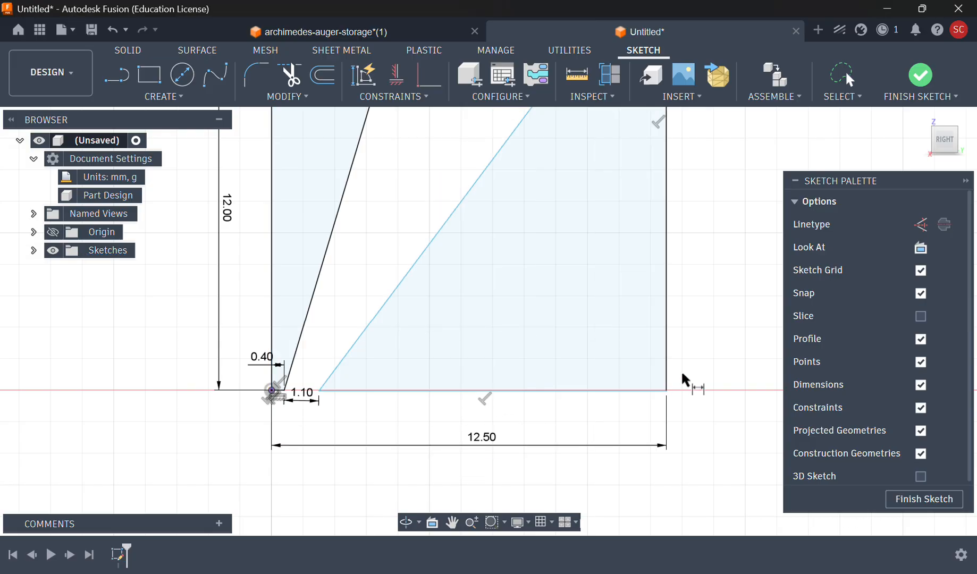
{"action": "key", "text": "Escape"}
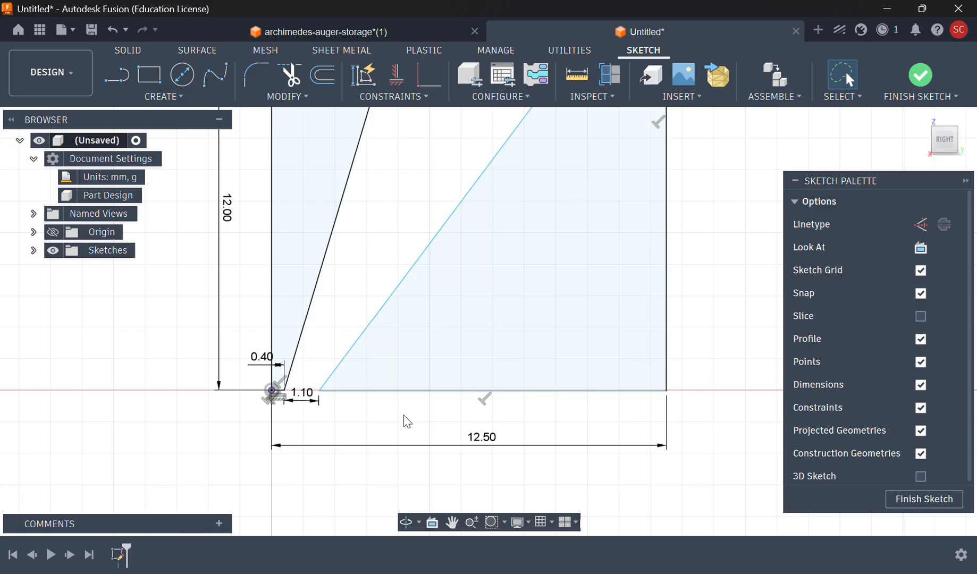
Step: Constrain the tube profile's bottom line collinear with the auger profile's short bottom line
{"action": "mouse_move", "coordinate": [466, 349]}
{"action": "middle_mouse_down"}
{"action": "mouse_move", "coordinate": [637, 524]}
{"action": "mouse_move", "coordinate": [661, 375]}
{"action": "mouse_move", "coordinate": [772, 219]}
{"action": "mouse_move", "coordinate": [645, 257]}
{"action": "middle_mouse_up"}
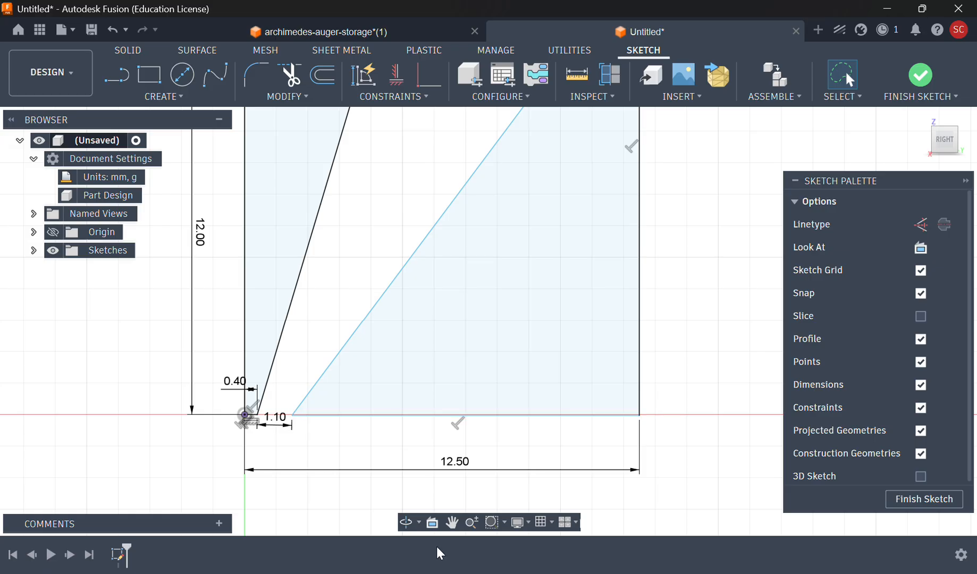
{"action": "scroll", "coordinate": [338, 425], "scroll_direction": "up", "scroll_amount": 5}
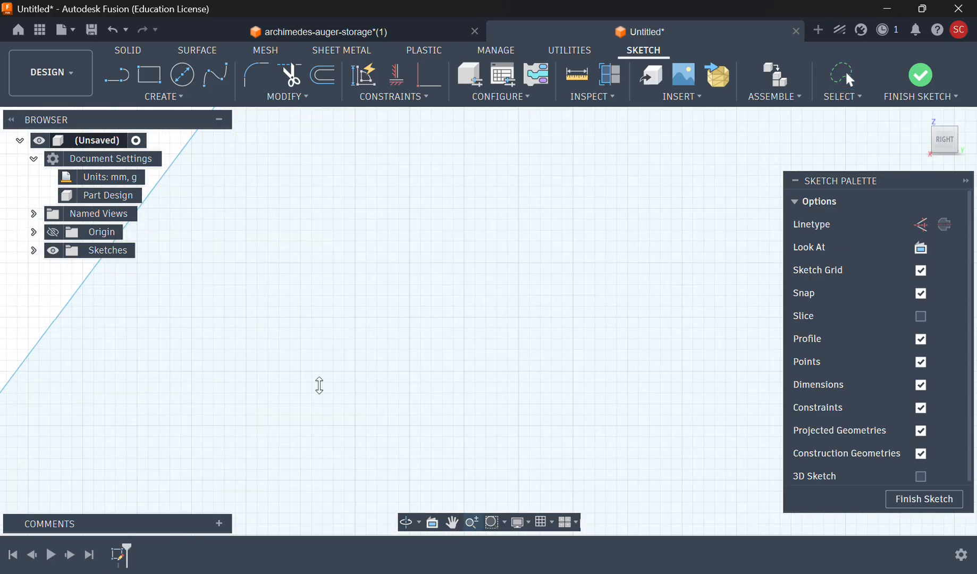
{"action": "mouse_move", "coordinate": [731, 150]}
{"action": "middle_mouse_down"}
{"action": "mouse_move", "coordinate": [397, 397]}
{"action": "mouse_move", "coordinate": [550, 320]}
{"action": "middle_mouse_up"}
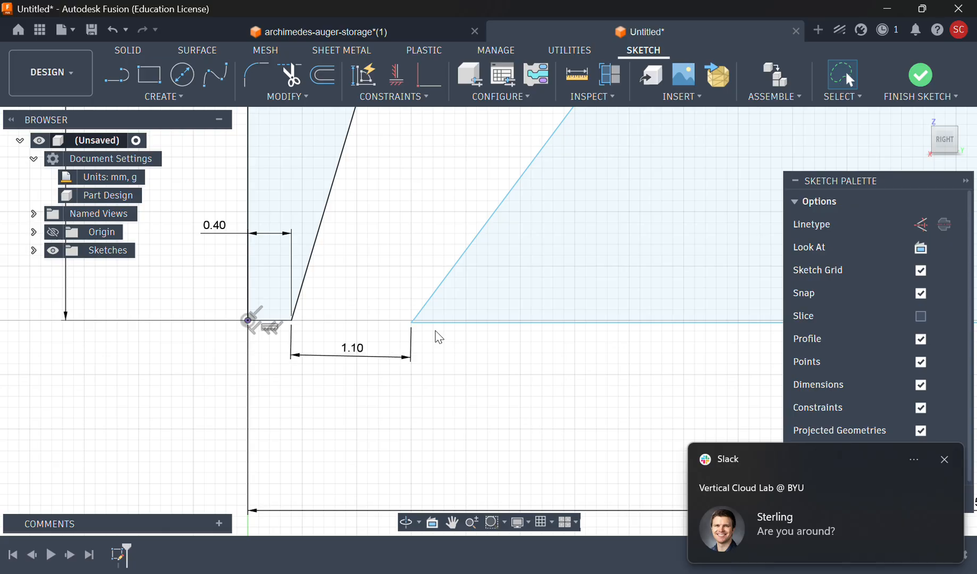
{"action": "scroll", "coordinate": [445, 392], "scroll_direction": "up", "scroll_amount": 4}
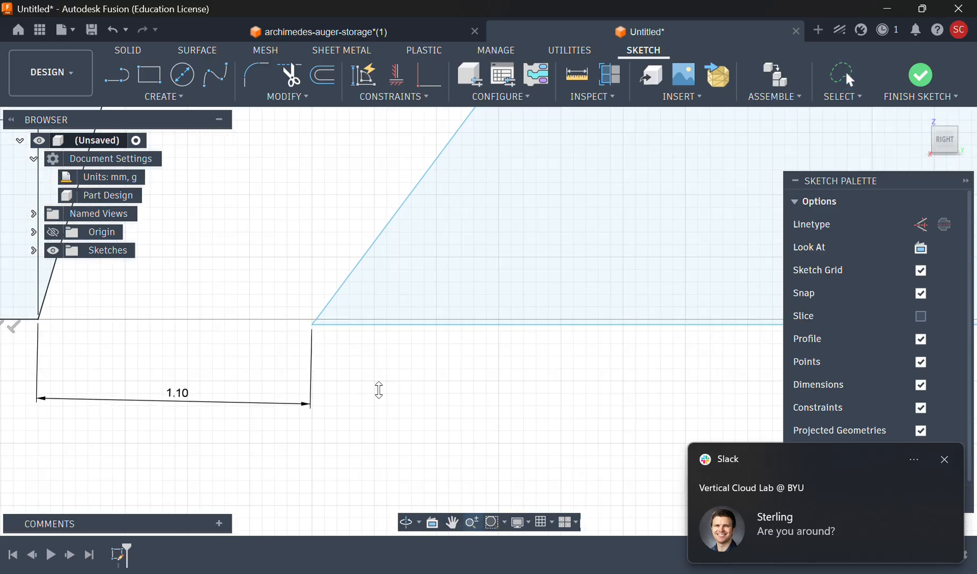
{"action": "mouse_move", "coordinate": [379, 388]}
{"action": "middle_mouse_down"}
{"action": "mouse_move", "coordinate": [527, 366]}
{"action": "mouse_move", "coordinate": [600, 377]}
{"action": "middle_mouse_up"}
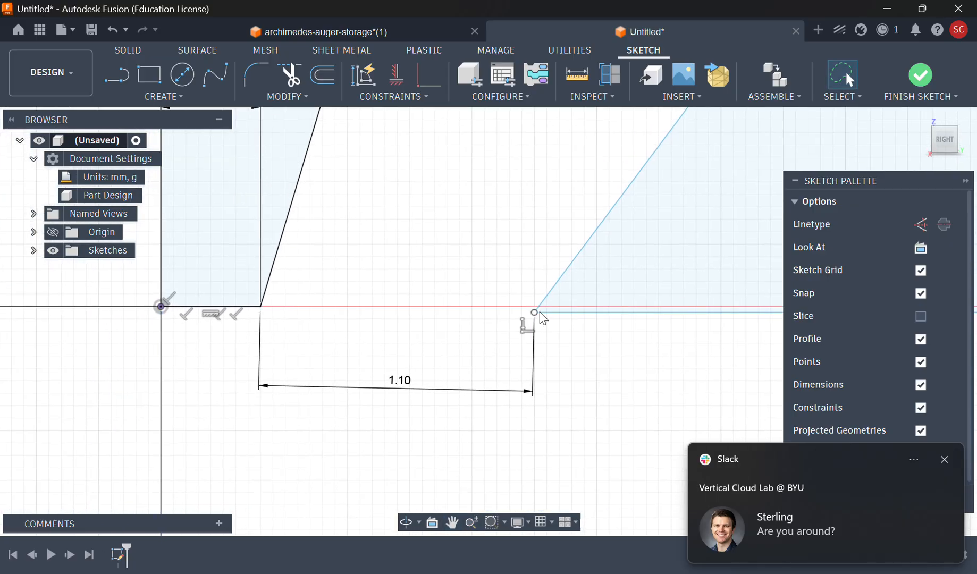
{"action": "left_click", "coordinate": [571, 314]}
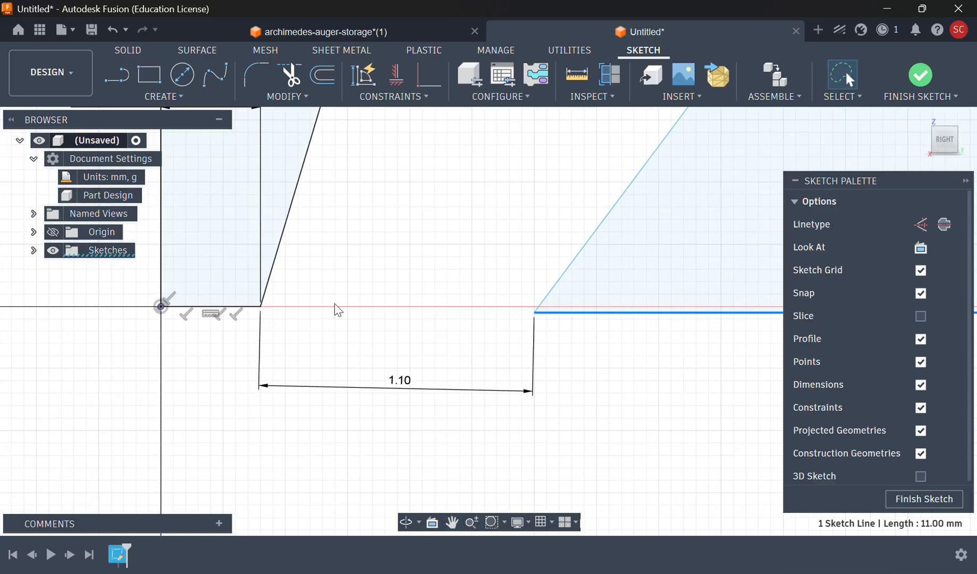
{"action": "left_click", "coordinate": [241, 314]}
{"action": "left_click", "coordinate": [409, 98]}
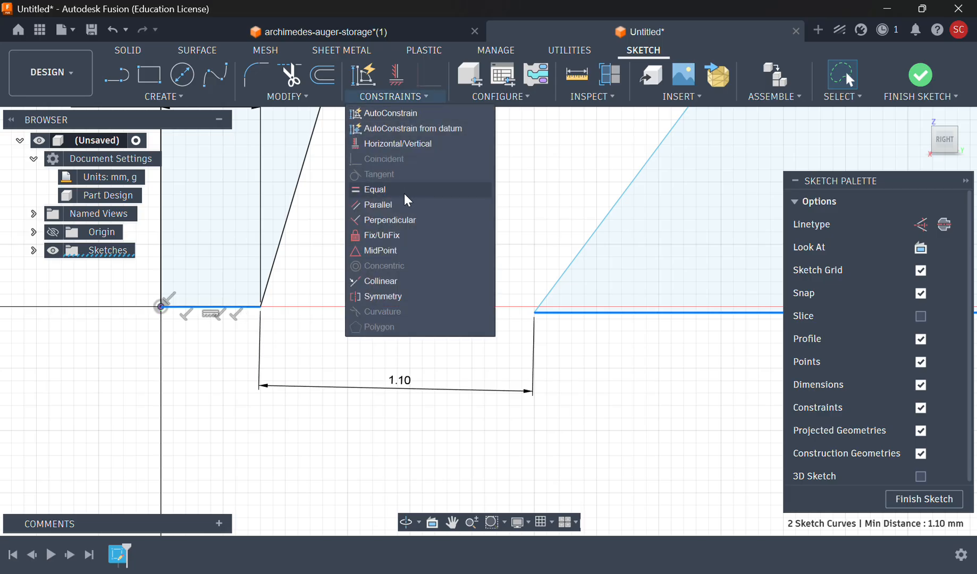
{"action": "left_click", "coordinate": [407, 282]}
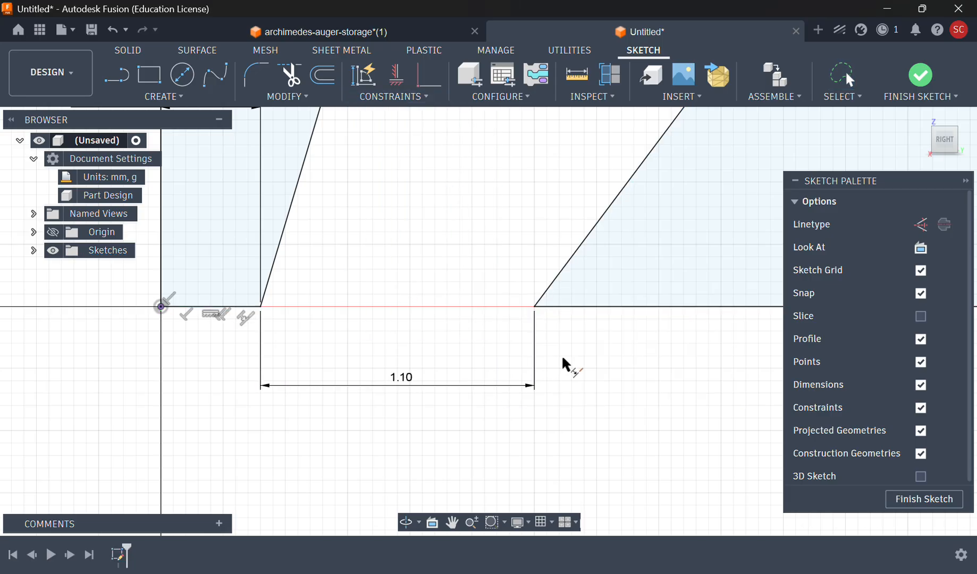
Step: Return the sketch to the straight right view and examine the upper ends of both profiles
{"action": "left_click", "coordinate": [472, 522]}
{"action": "mouse_move", "coordinate": [589, 394]}
{"action": "left_mouse_down"}
{"action": "mouse_move", "coordinate": [589, 236]}
{"action": "mouse_move", "coordinate": [594, 244]}
{"action": "left_mouse_up"}
{"action": "middle_click_drag", "start_coordinate": [595, 244], "coordinate": [447, 372]}
{"action": "mouse_move", "coordinate": [524, 199]}
{"action": "middle_mouse_down", "text": "shift"}
{"action": "mouse_move", "coordinate": [506, 231]}
{"action": "mouse_move", "coordinate": [510, 215]}
{"action": "middle_mouse_up", "text": "shift"}
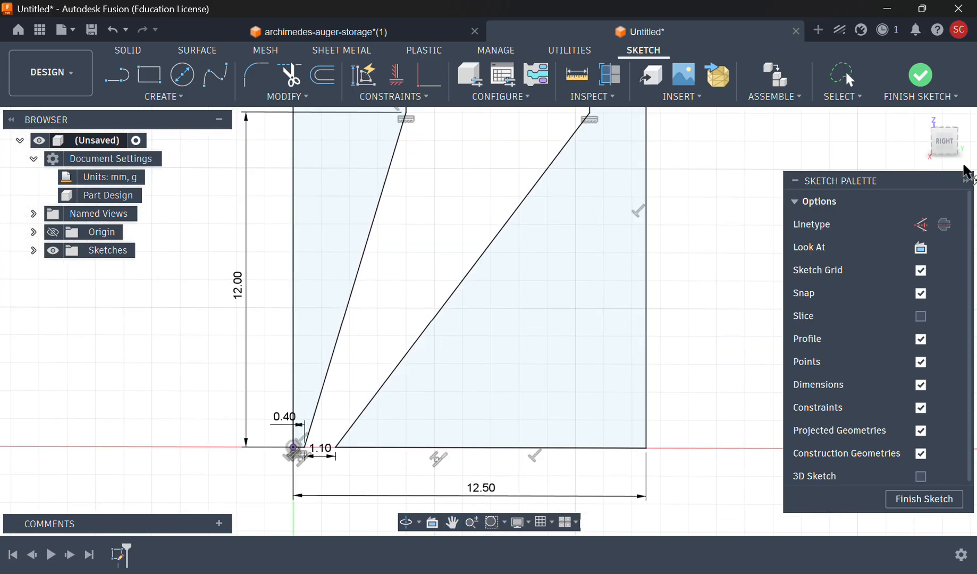
{"action": "left_click", "coordinate": [939, 141]}
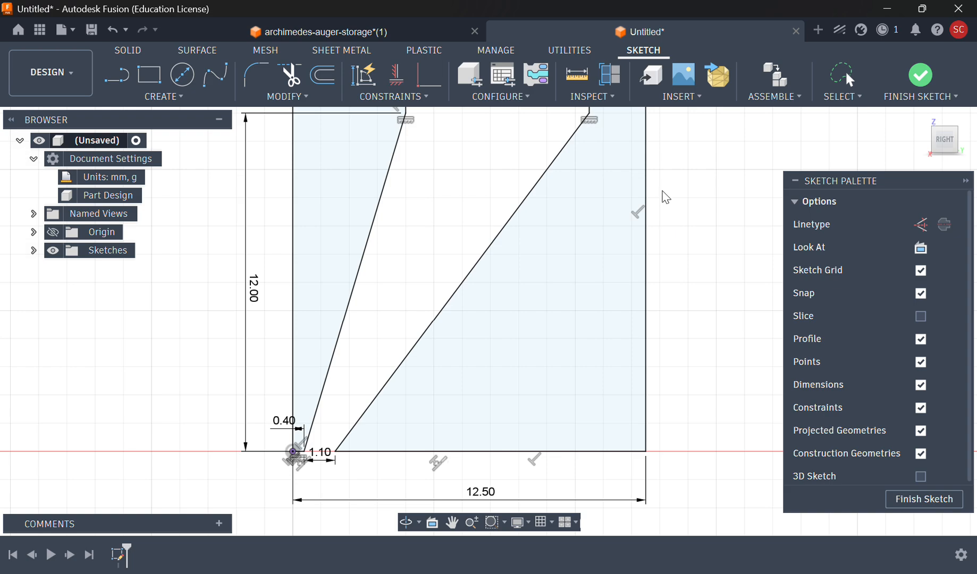
{"action": "middle_click_drag", "start_coordinate": [664, 197], "coordinate": [639, 430]}
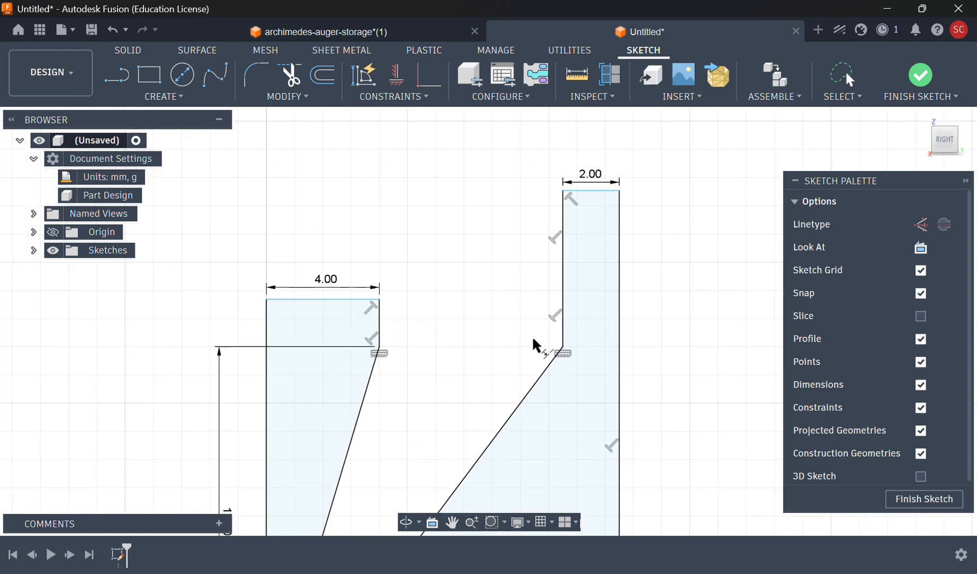
{"action": "mouse_move", "coordinate": [622, 351]}
{"action": "middle_mouse_down"}
{"action": "mouse_move", "coordinate": [648, 117]}
{"action": "mouse_move", "coordinate": [632, 342]}
{"action": "mouse_move", "coordinate": [602, 362]}
{"action": "middle_mouse_up"}
Step: In the archimedes-auger-storage design, measure the distance between the tube's bottom face and the auger shaft's top face
{"action": "left_click", "coordinate": [334, 28]}
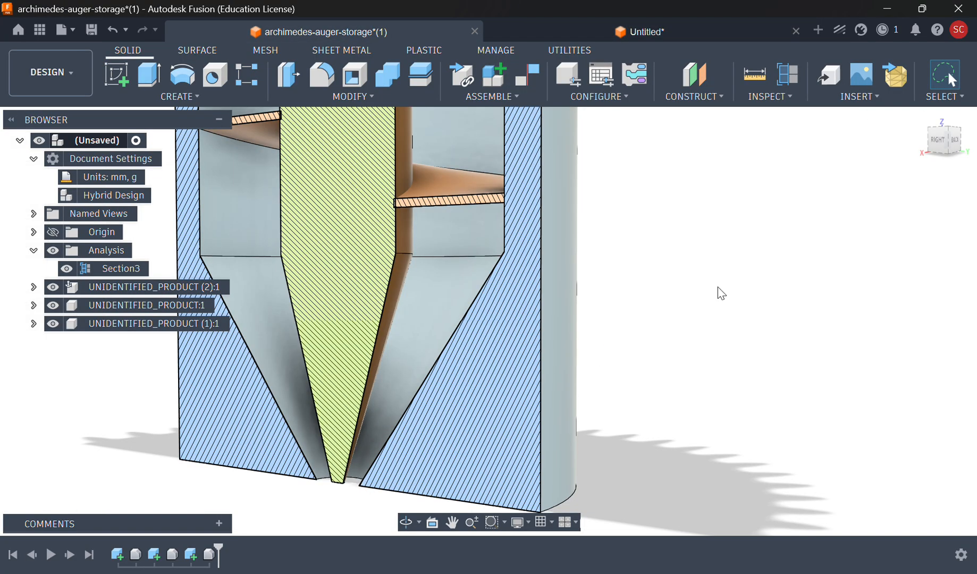
{"action": "middle_click_drag", "start_coordinate": [491, 359], "coordinate": [695, 139], "text": "shift"}
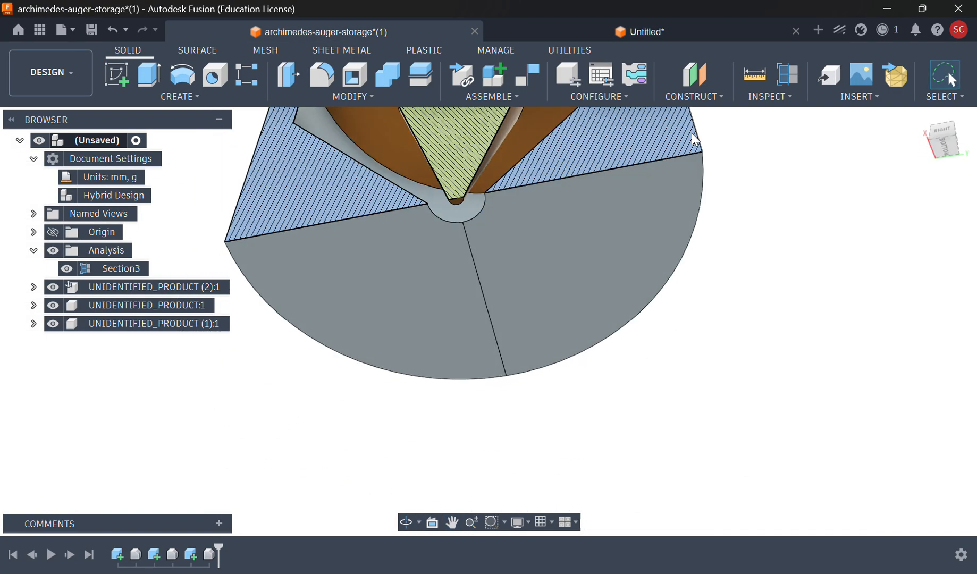
{"action": "left_click", "coordinate": [752, 85]}
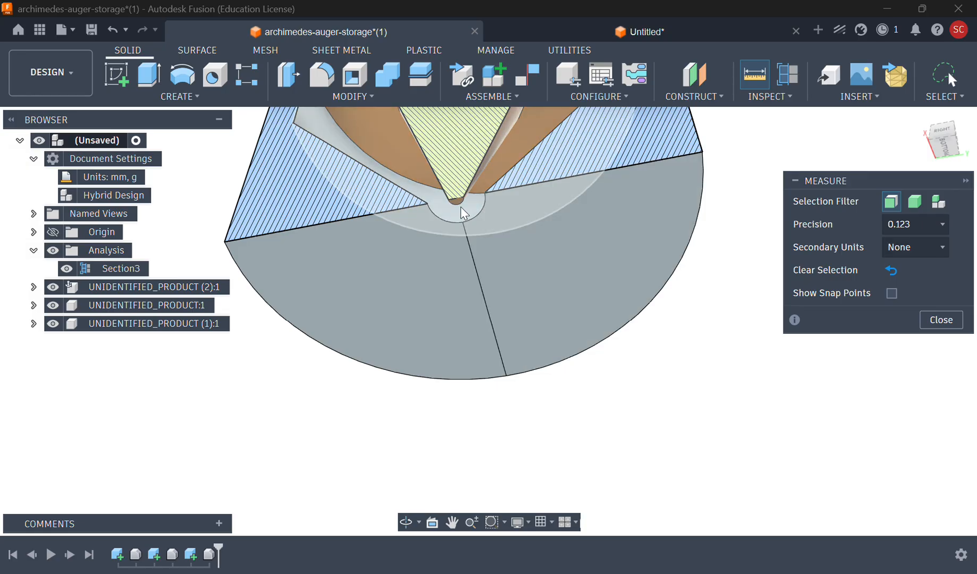
{"action": "left_click", "coordinate": [515, 238]}
{"action": "middle_click_drag", "start_coordinate": [514, 238], "coordinate": [543, 277], "text": "shift"}
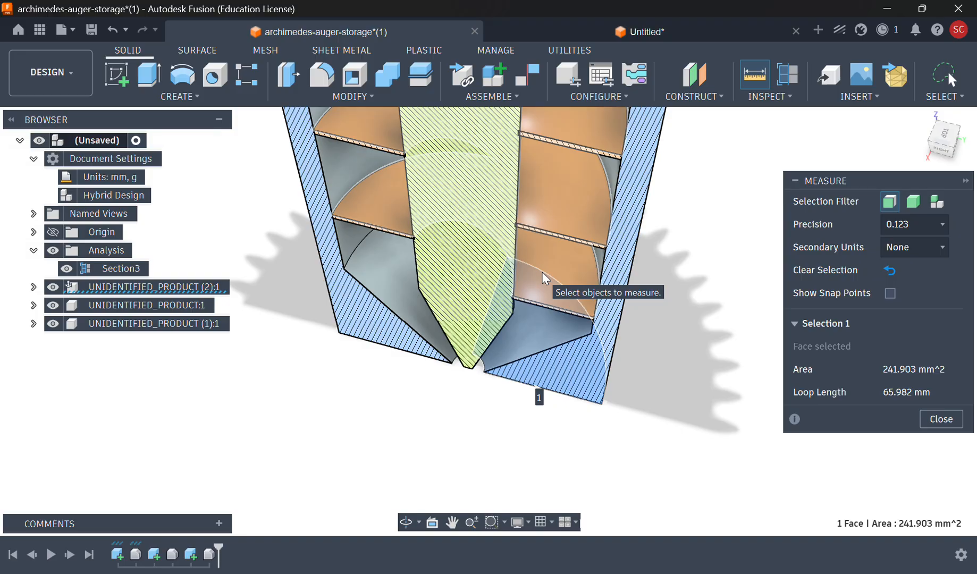
{"action": "scroll", "coordinate": [543, 278], "scroll_direction": "up", "scroll_amount": 10}
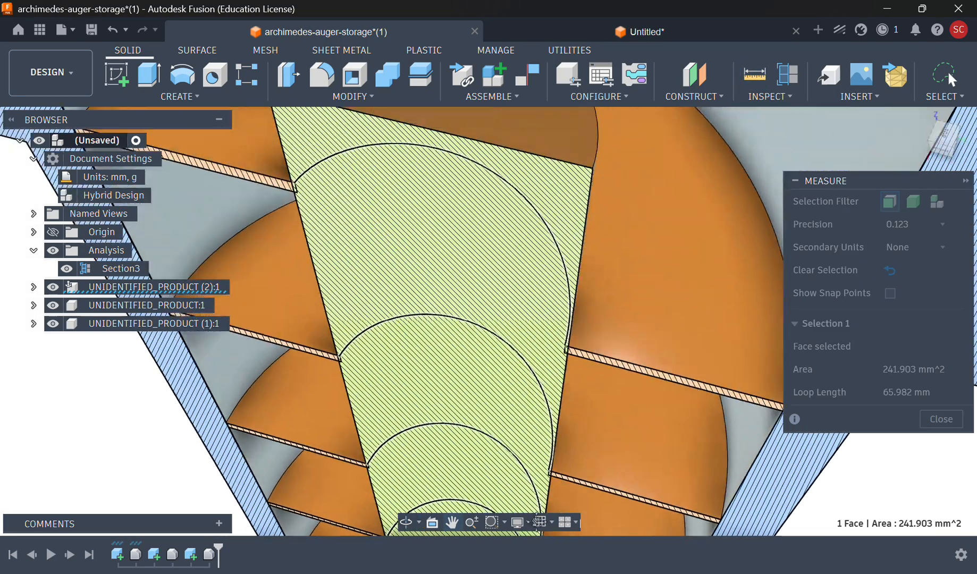
{"action": "scroll", "coordinate": [498, 412], "scroll_direction": "down", "scroll_amount": 5}
{"action": "left_click", "coordinate": [484, 235]}
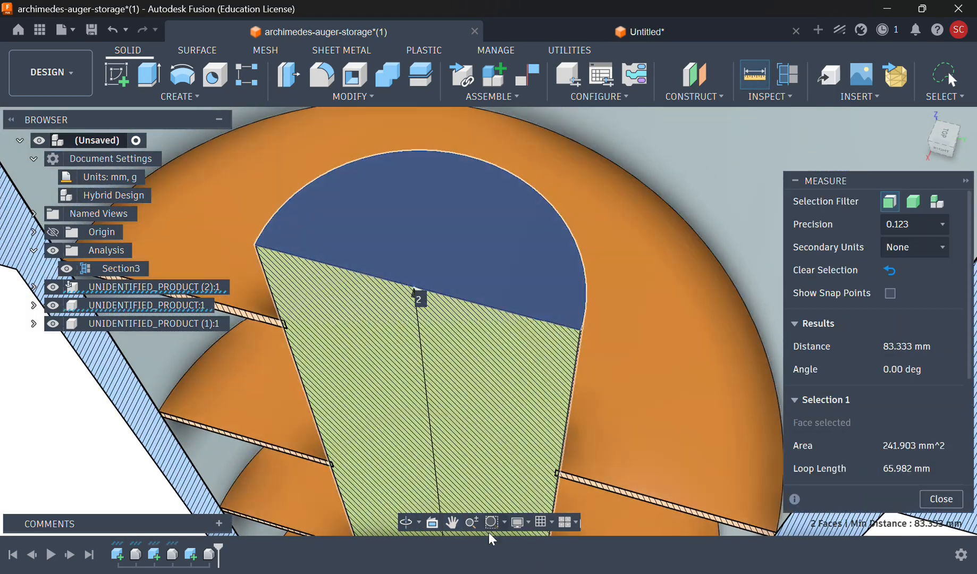
{"action": "left_click", "coordinate": [491, 522]}
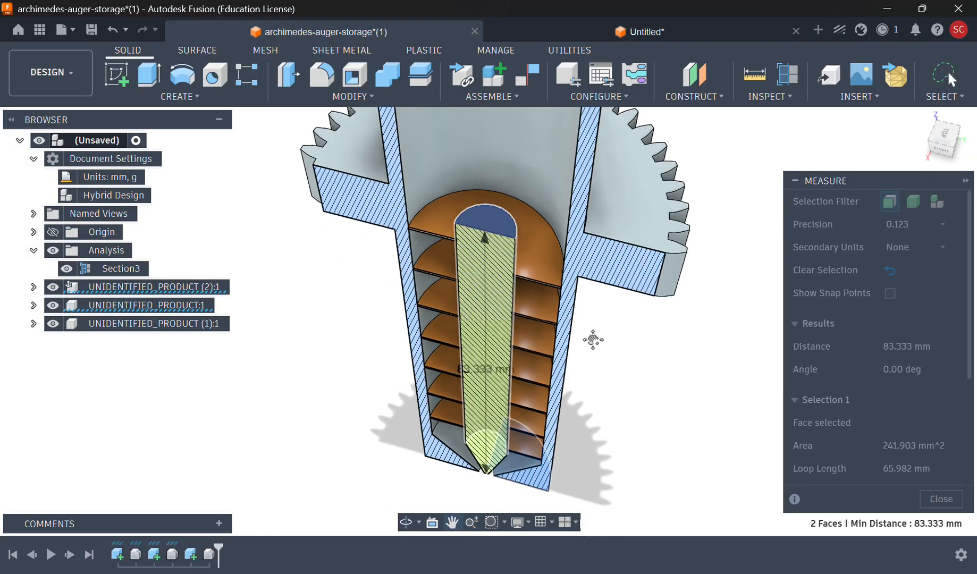
{"action": "middle_click_drag", "start_coordinate": [592, 340], "coordinate": [592, 322]}
{"action": "middle_click_drag", "start_coordinate": [623, 409], "coordinate": [627, 357], "text": "shift"}
{"action": "middle_click_drag", "start_coordinate": [604, 465], "coordinate": [640, 265]}
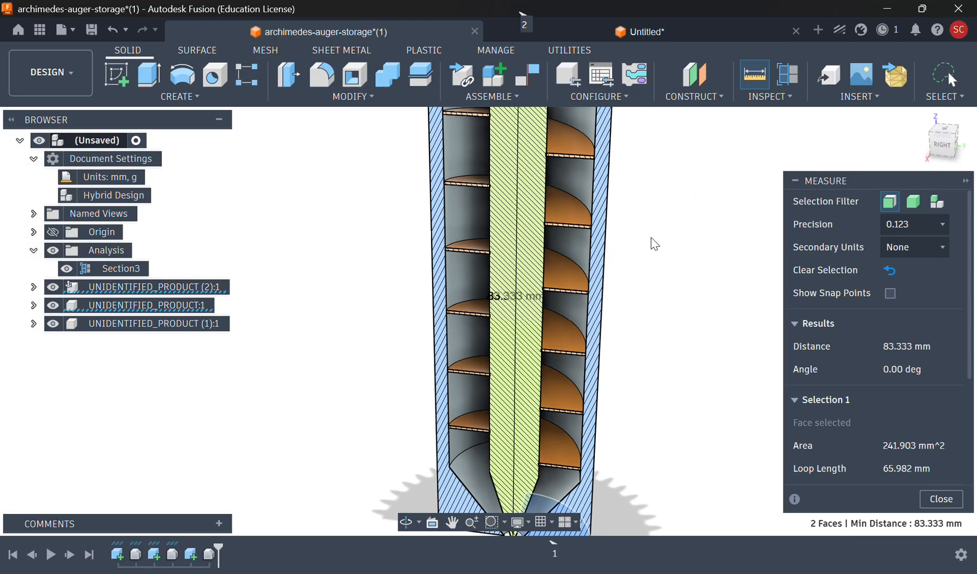
Step: In the new part's sketch, dimension the auger profile's overall height from its bottom line to its top line as 83.333 mm
{"action": "left_click", "coordinate": [644, 32]}
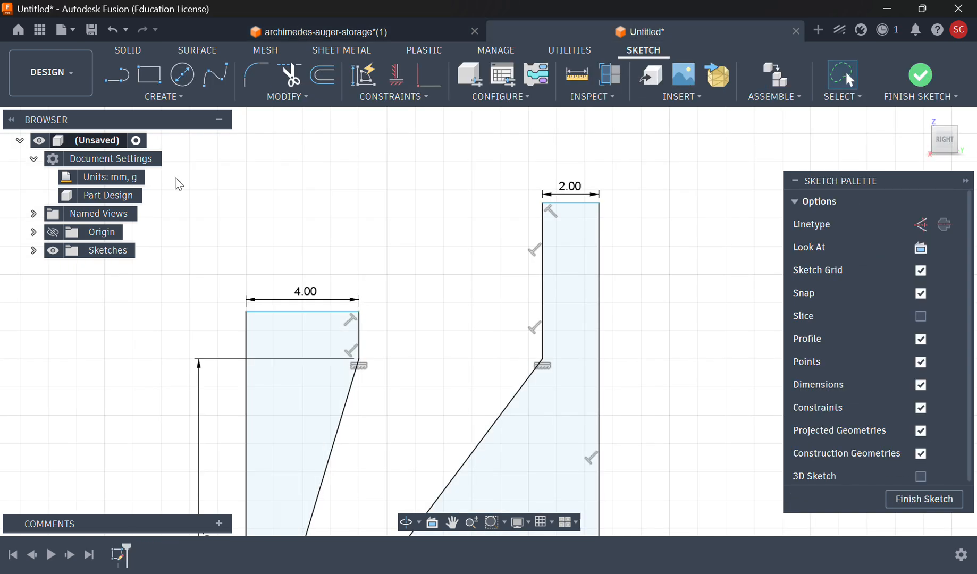
{"action": "middle_click_drag", "start_coordinate": [355, 379], "coordinate": [548, 174]}
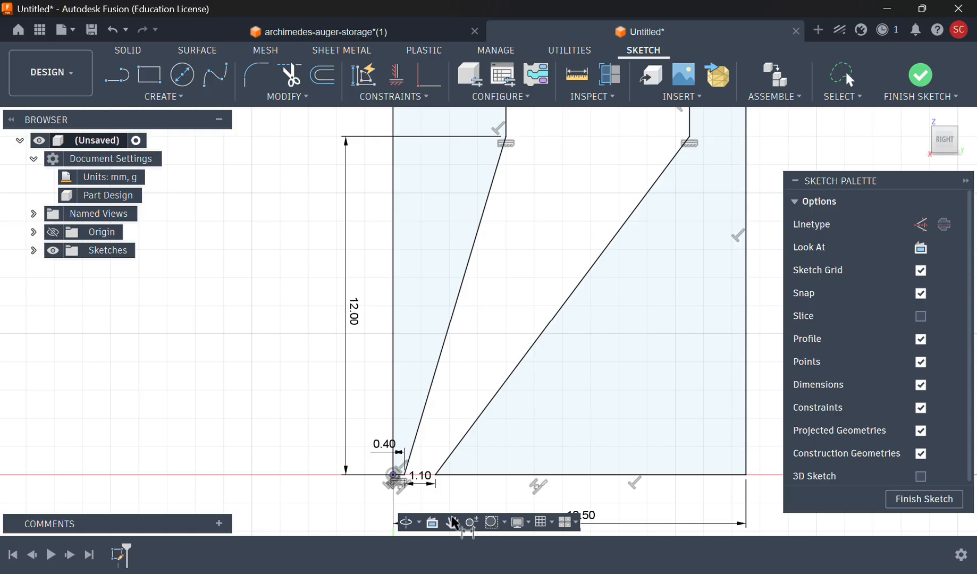
{"action": "left_click", "coordinate": [471, 522]}
{"action": "mouse_move", "coordinate": [431, 460]}
{"action": "left_mouse_down"}
{"action": "mouse_move", "coordinate": [437, 409]}
{"action": "mouse_move", "coordinate": [434, 521]}
{"action": "left_mouse_up"}
{"action": "middle_click_drag", "start_coordinate": [450, 447], "coordinate": [547, 225]}
{"action": "mouse_move", "coordinate": [484, 452]}
{"action": "middle_mouse_down"}
{"action": "mouse_move", "coordinate": [625, 306]}
{"action": "mouse_move", "coordinate": [626, 267]}
{"action": "middle_mouse_up"}
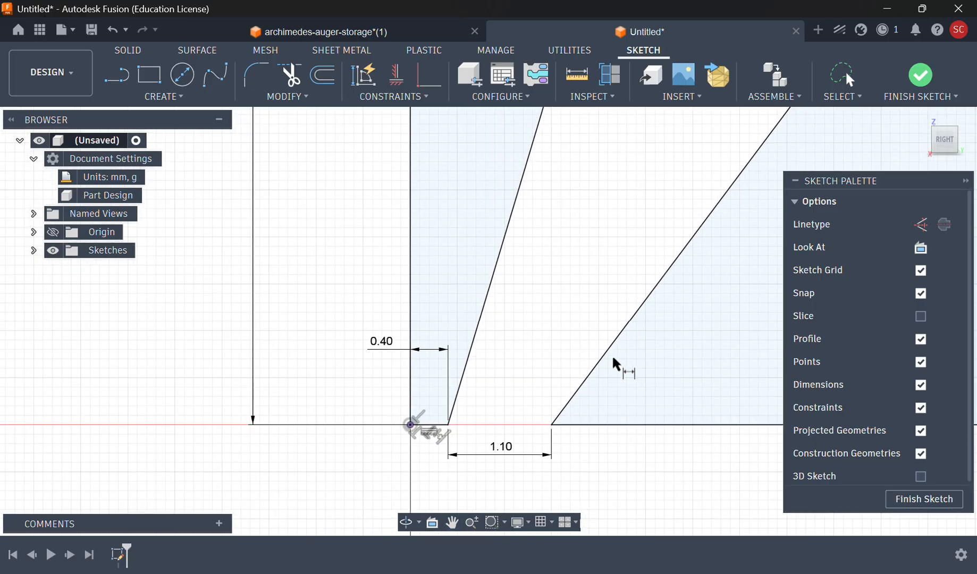
{"action": "left_click", "coordinate": [438, 428]}
{"action": "middle_click_drag", "start_coordinate": [541, 230], "coordinate": [501, 520]}
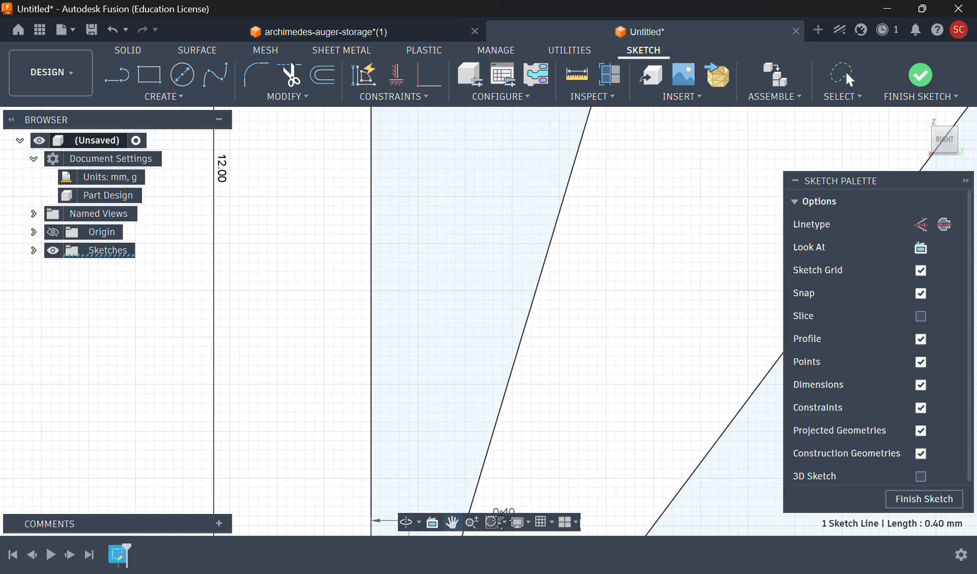
{"action": "scroll", "coordinate": [512, 340], "scroll_direction": "up", "scroll_amount": 4}
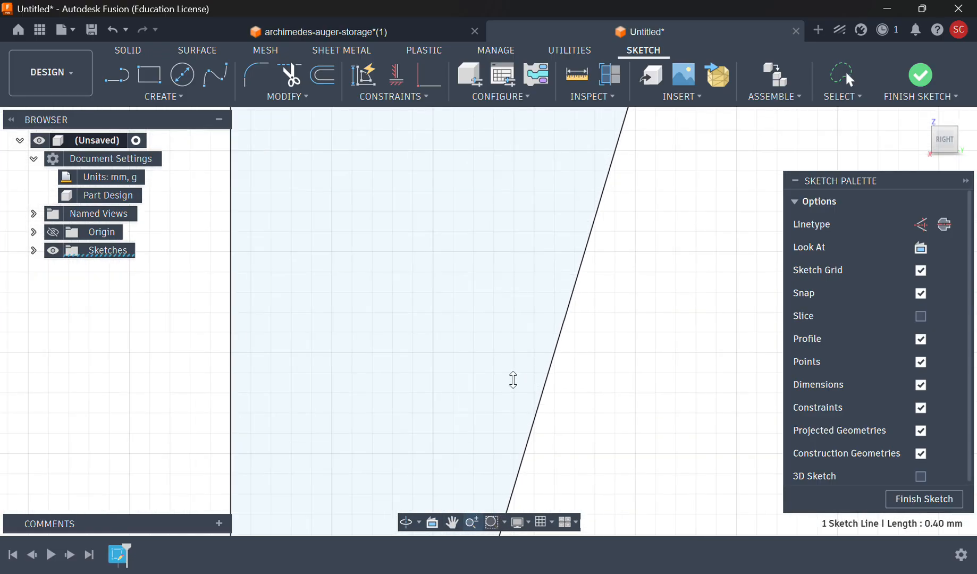
{"action": "scroll", "coordinate": [513, 379], "scroll_direction": "down", "scroll_amount": 6}
{"action": "middle_click_drag", "start_coordinate": [540, 242], "coordinate": [539, 342]}
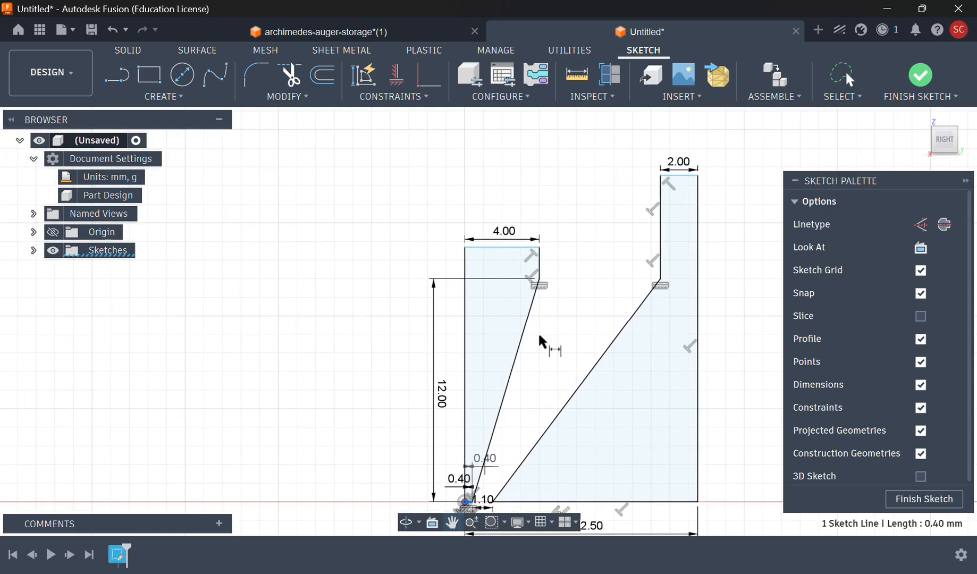
{"action": "left_click", "coordinate": [481, 247]}
{"action": "left_click", "coordinate": [380, 310]}
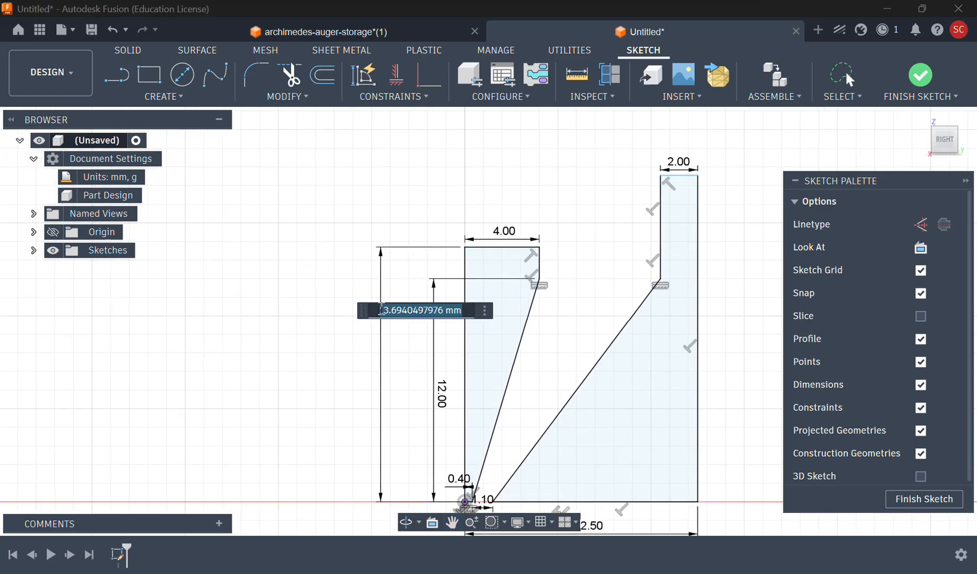
{"action": "type", "text": "8"}
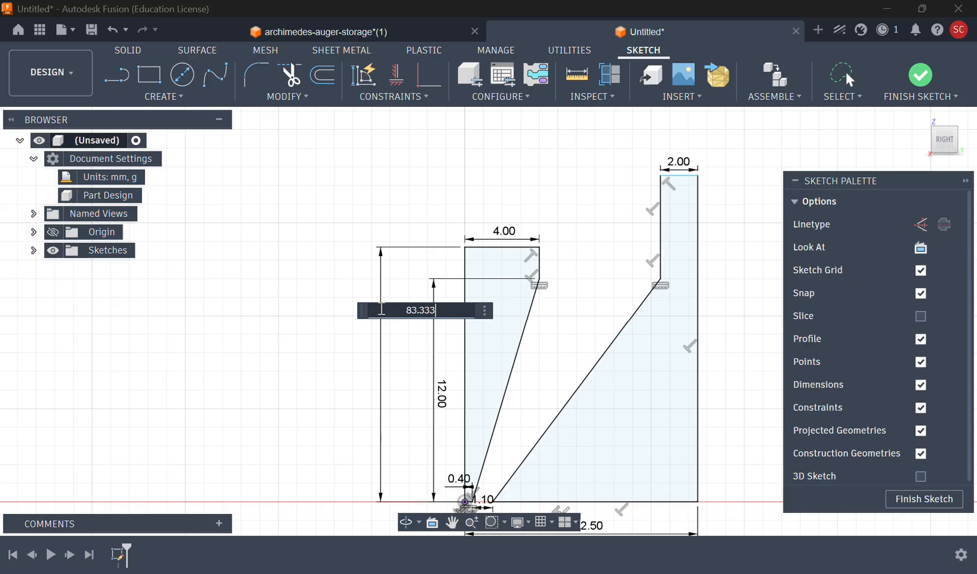
{"action": "type", "text": "3.333"}
{"action": "key", "text": "Return"}
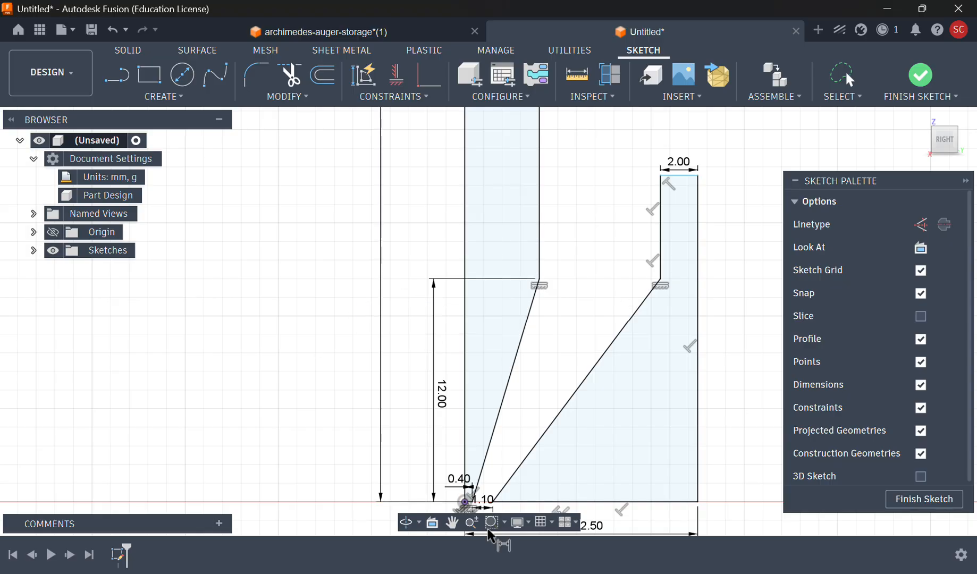
Step: Examine the full-height auger profile against the sectioned reference assembly, and return the sketch to the straight right view
{"action": "left_click", "coordinate": [472, 523]}
{"action": "mouse_move", "coordinate": [555, 420]}
{"action": "left_mouse_down"}
{"action": "mouse_move", "coordinate": [542, 225]}
{"action": "mouse_move", "coordinate": [547, 255]}
{"action": "left_mouse_up"}
{"action": "middle_click_drag", "start_coordinate": [520, 201], "coordinate": [477, 287]}
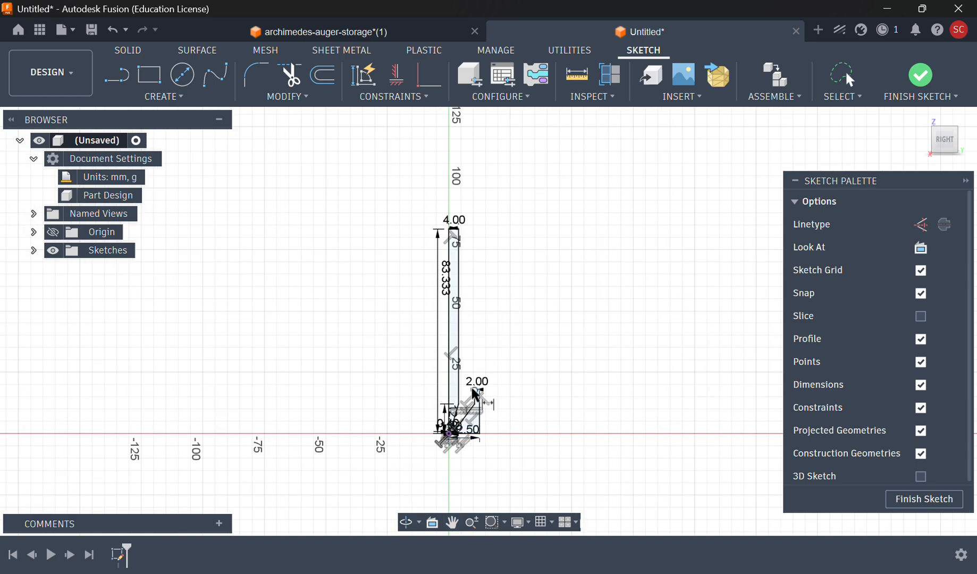
{"action": "mouse_move", "coordinate": [504, 326]}
{"action": "middle_mouse_down", "text": "shift"}
{"action": "mouse_move", "coordinate": [500, 351]}
{"action": "mouse_move", "coordinate": [504, 328]}
{"action": "middle_mouse_up", "text": "shift"}
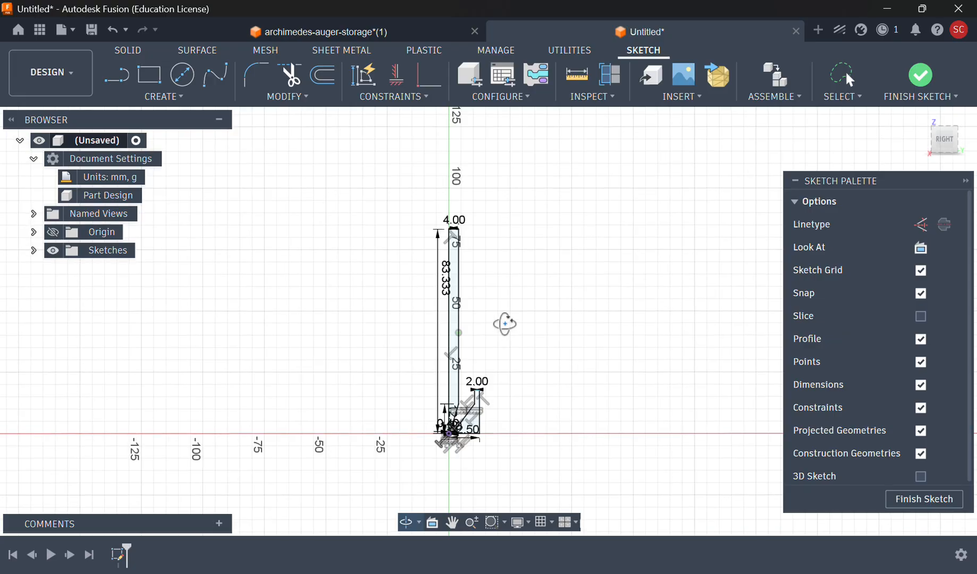
{"action": "left_click", "coordinate": [308, 30]}
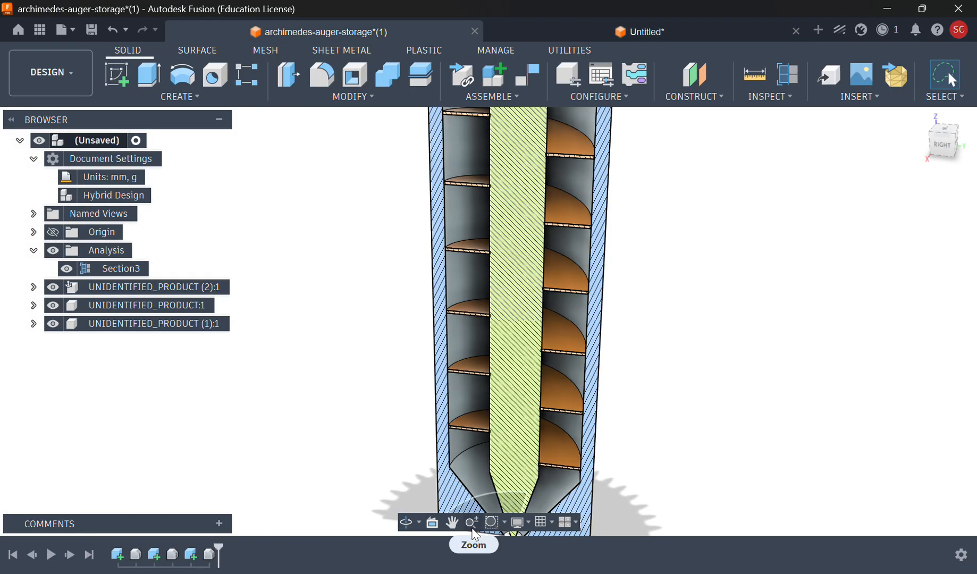
{"action": "left_click", "coordinate": [471, 522]}
{"action": "left_click_drag", "start_coordinate": [630, 416], "coordinate": [628, 371]}
{"action": "middle_click_drag", "start_coordinate": [594, 343], "coordinate": [605, 310], "text": "shift"}
{"action": "left_click", "coordinate": [678, 39]}
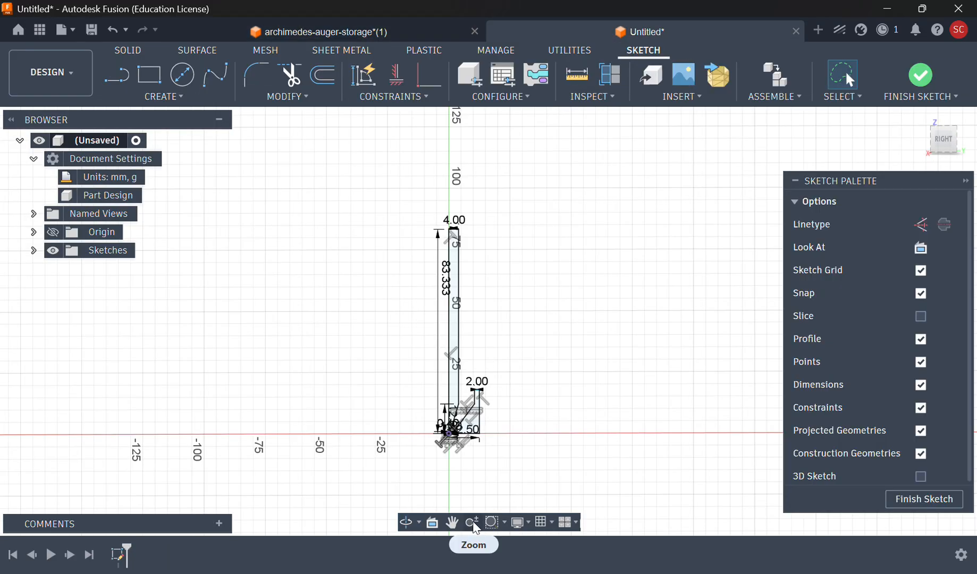
{"action": "mouse_move", "coordinate": [497, 323]}
{"action": "middle_mouse_down", "text": "shift"}
{"action": "mouse_move", "coordinate": [493, 351]}
{"action": "mouse_move", "coordinate": [482, 334]}
{"action": "middle_mouse_up", "text": "shift"}
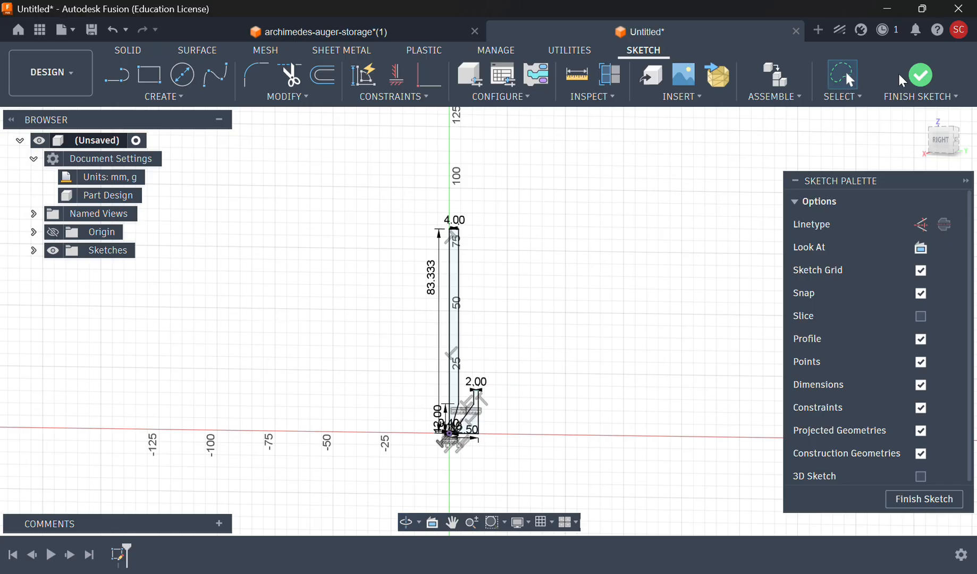
{"action": "left_click_drag", "start_coordinate": [947, 143], "coordinate": [939, 146]}
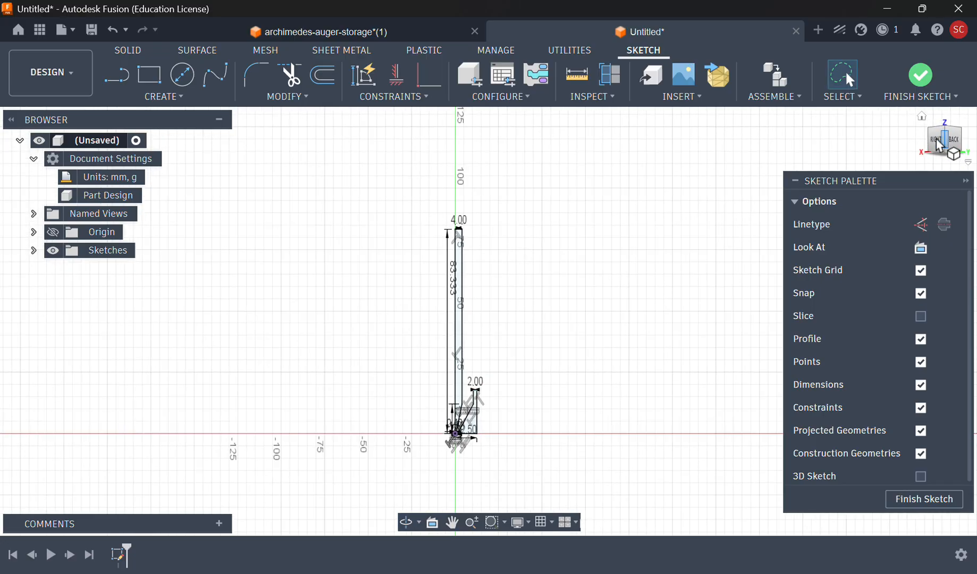
{"action": "left_click", "coordinate": [938, 144]}
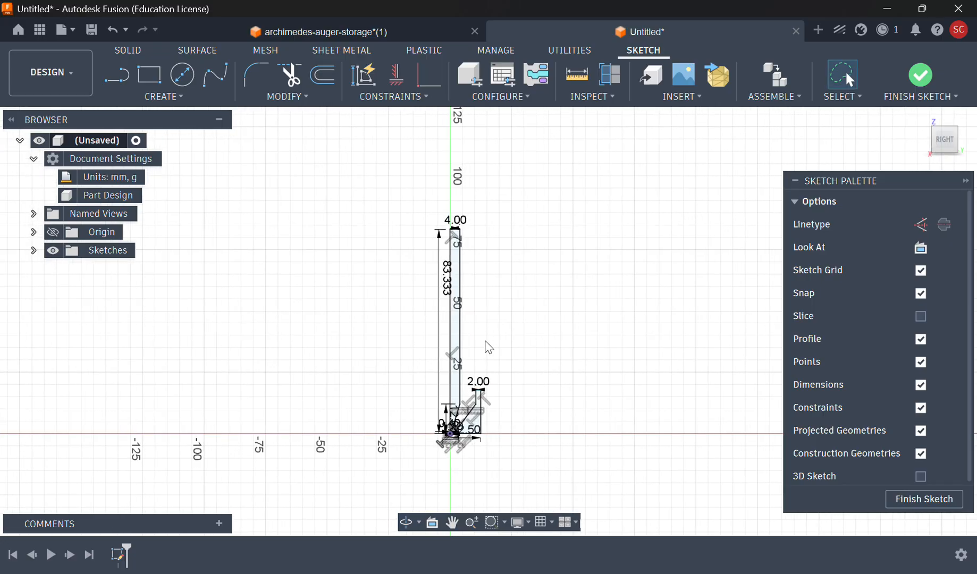
Step: In the archimedes-auger-storage design, measure the distance between the tube's bottom face and its top face
{"action": "left_click", "coordinate": [307, 29]}
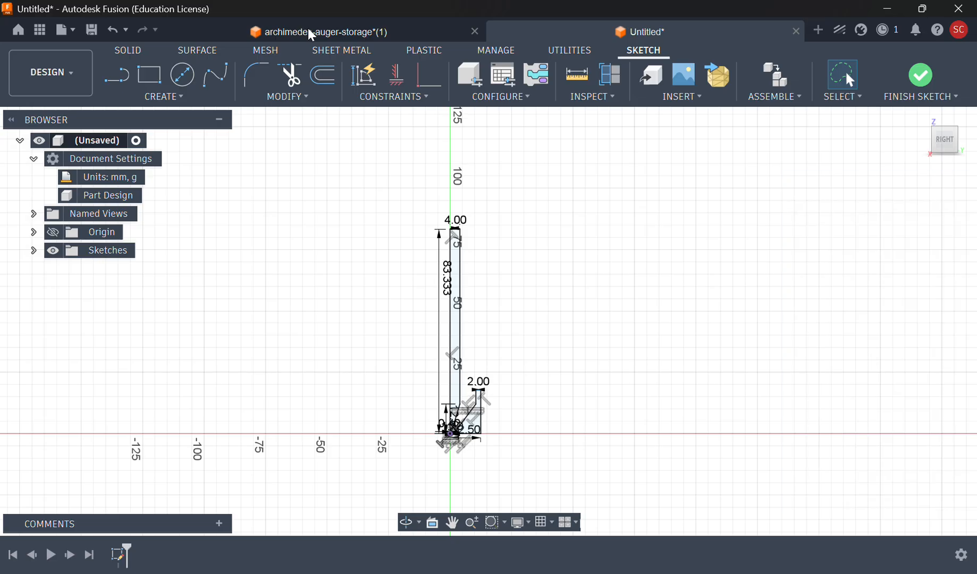
{"action": "middle_click_drag", "start_coordinate": [622, 429], "coordinate": [617, 305], "text": "shift"}
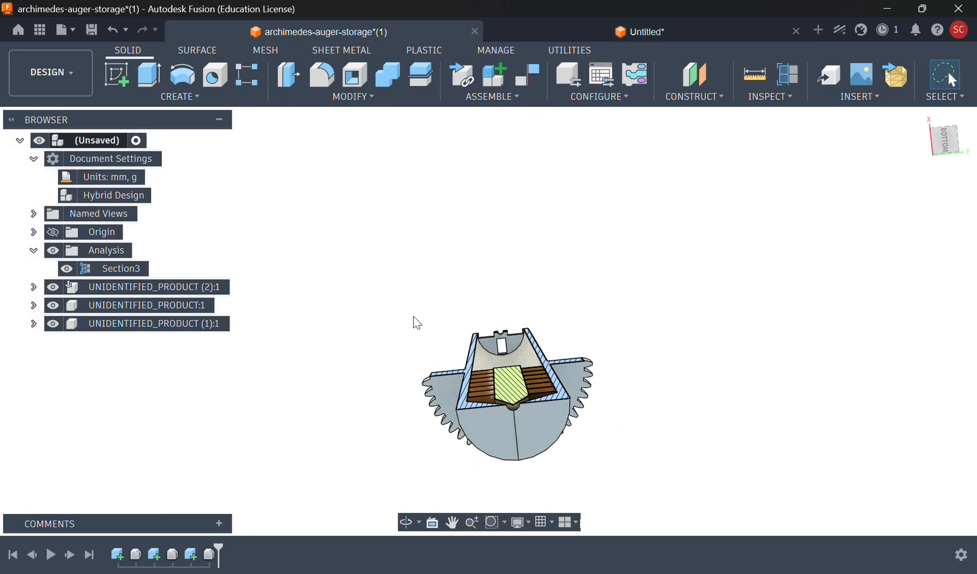
{"action": "left_click", "coordinate": [755, 72]}
{"action": "left_click", "coordinate": [542, 431]}
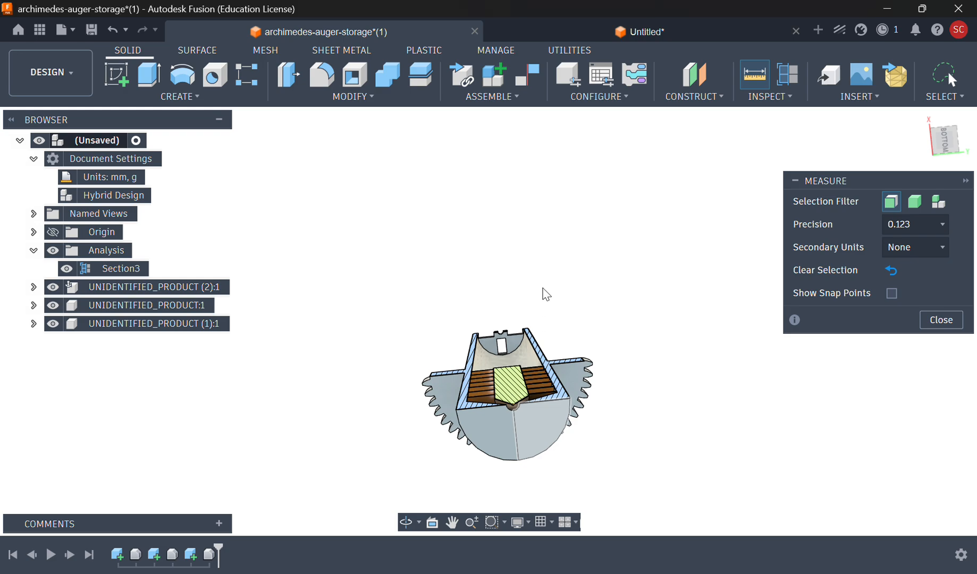
{"action": "middle_click_drag", "start_coordinate": [611, 251], "coordinate": [598, 479], "text": "shift"}
{"action": "left_click", "coordinate": [547, 212]}
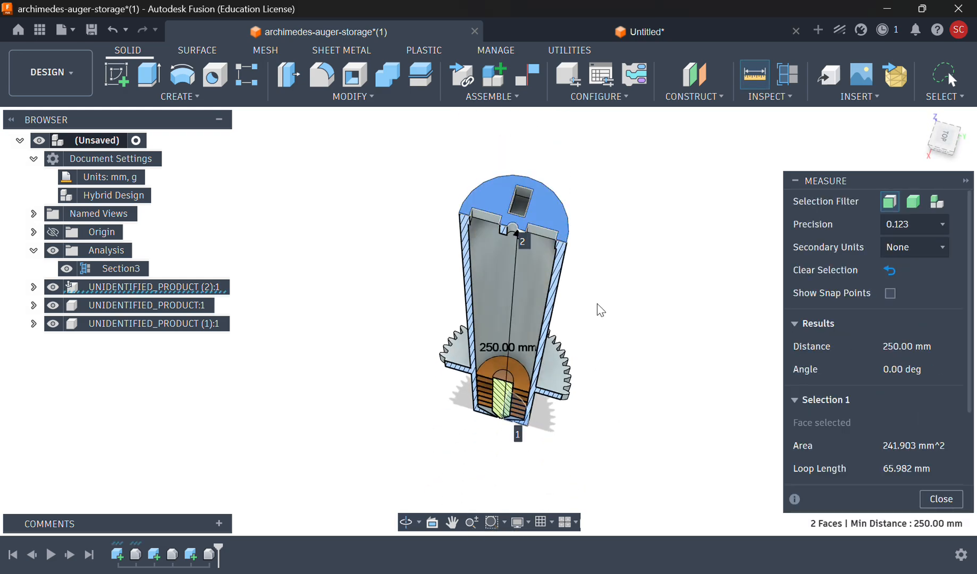
Step: In the new part's sketch, dimension the tube profile's overall height from its bottom line to its top line as 250 mm
{"action": "left_click", "coordinate": [664, 32]}
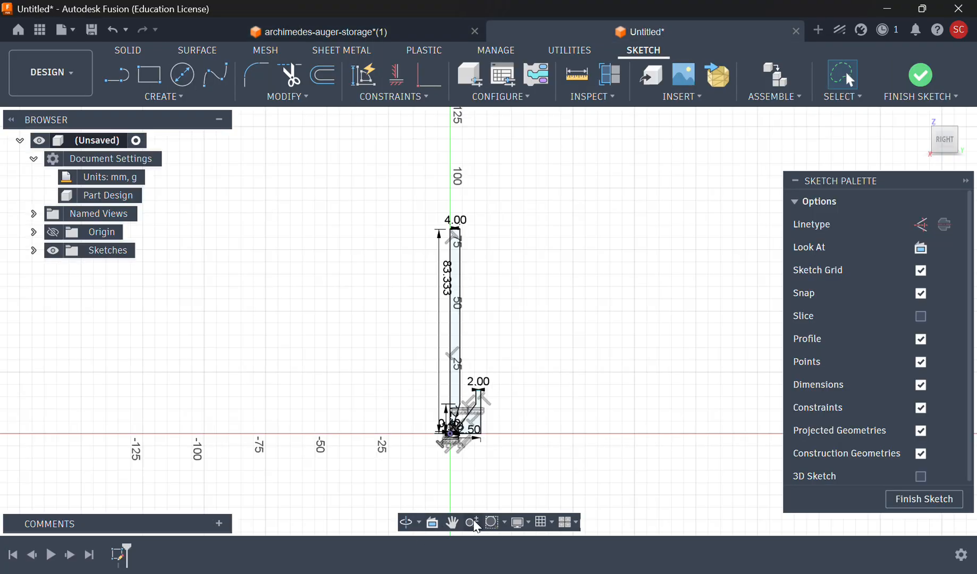
{"action": "scroll", "coordinate": [481, 446], "scroll_direction": "up", "scroll_amount": 5}
{"action": "middle_click_drag", "start_coordinate": [483, 468], "coordinate": [517, 273]}
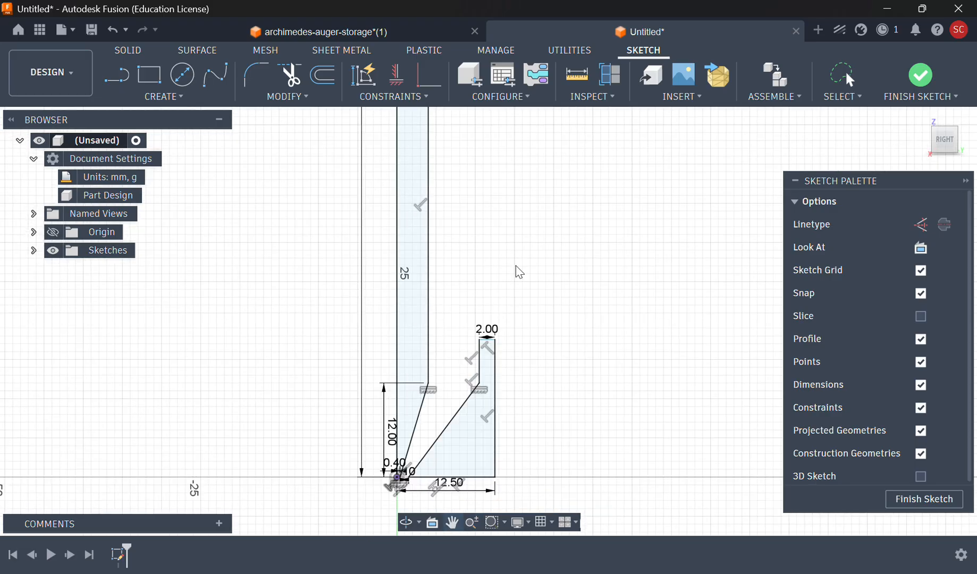
{"action": "left_click", "coordinate": [471, 522]}
{"action": "left_click_drag", "start_coordinate": [501, 357], "coordinate": [484, 518]}
{"action": "middle_click_drag", "start_coordinate": [523, 406], "coordinate": [510, 153]}
{"action": "key", "text": "Escape"}
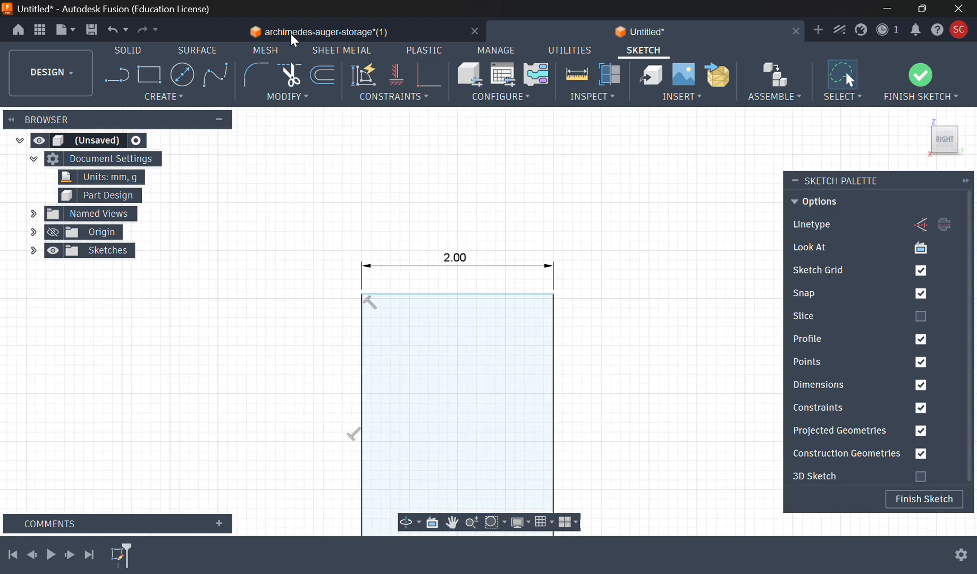
{"action": "key", "text": "d"}
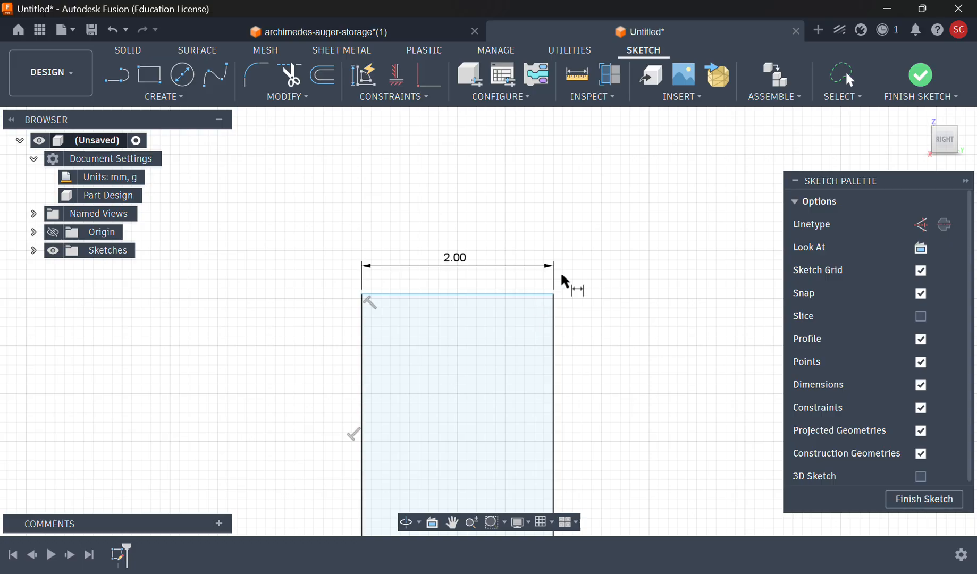
{"action": "left_click", "coordinate": [529, 293]}
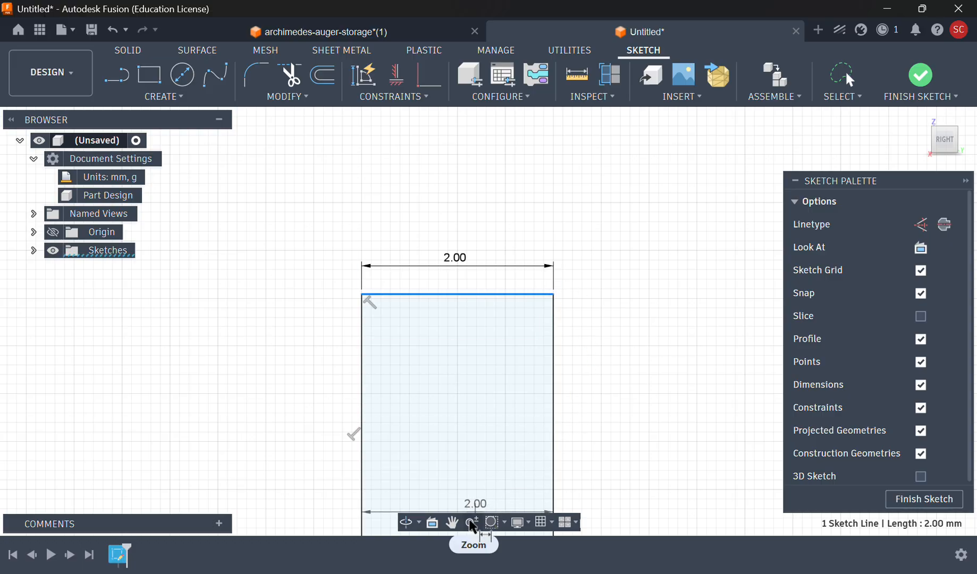
{"action": "middle_click_drag", "start_coordinate": [619, 435], "coordinate": [621, 242], "text": "ctrl+shift"}
{"action": "middle_click_drag", "start_coordinate": [522, 424], "coordinate": [517, 329]}
{"action": "left_click", "coordinate": [488, 415]}
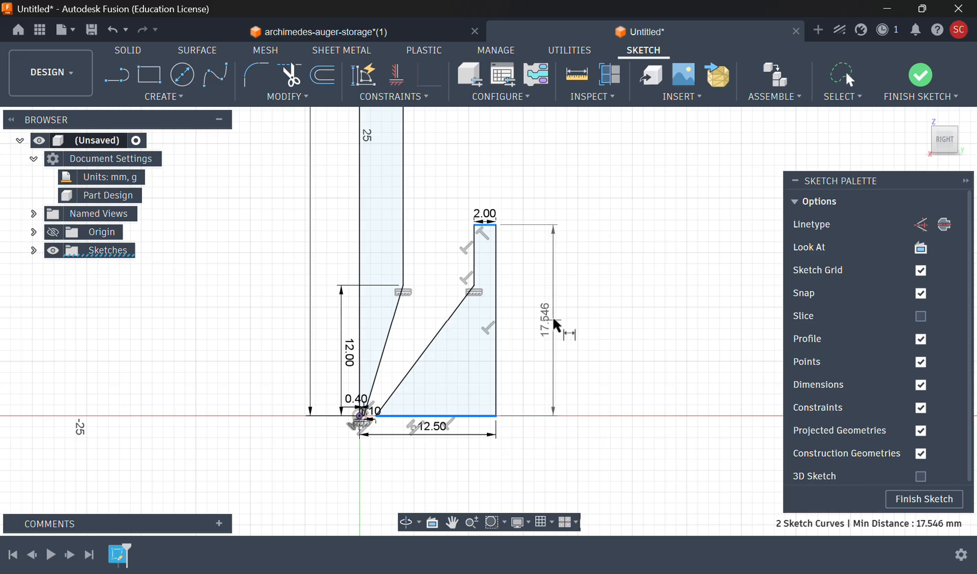
{"action": "left_click", "coordinate": [553, 315]}
{"action": "type", "text": "250"}
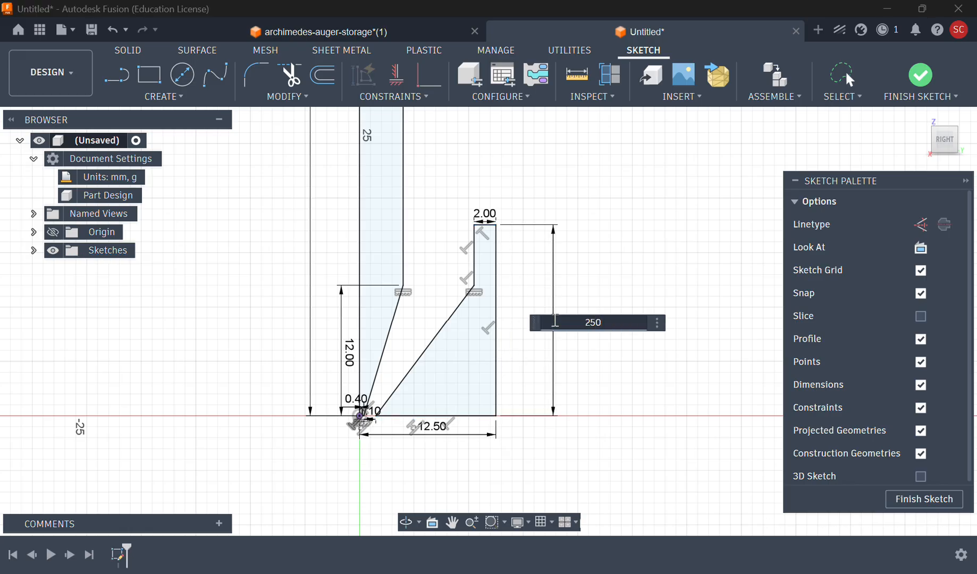
{"action": "key", "text": "Return"}
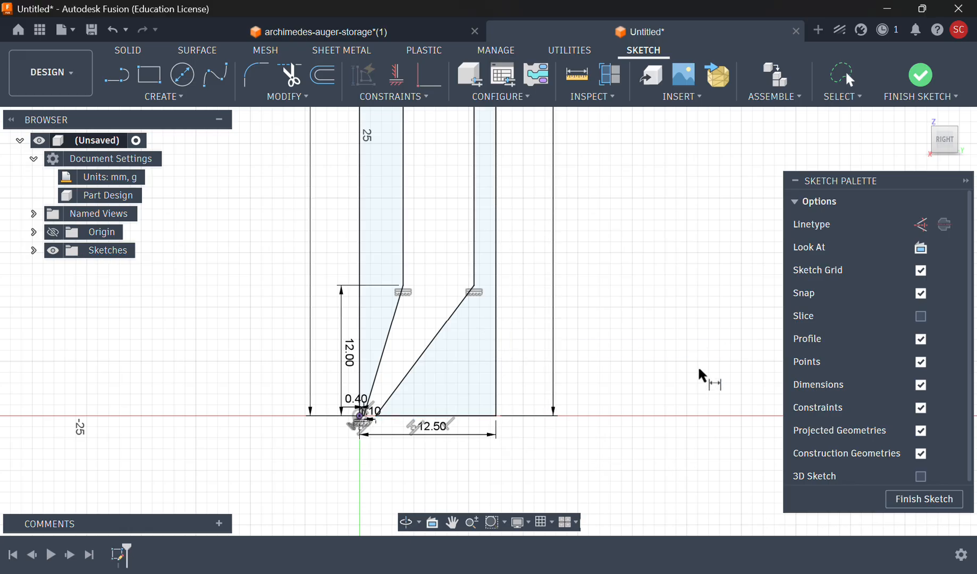
Step: Check the full extent of both profiles and finish the sketch
{"action": "left_click", "coordinate": [471, 522]}
{"action": "mouse_move", "coordinate": [698, 394]}
{"action": "left_mouse_down"}
{"action": "mouse_move", "coordinate": [689, 187]}
{"action": "mouse_move", "coordinate": [557, 209]}
{"action": "left_mouse_up"}
{"action": "middle_click_drag", "start_coordinate": [522, 209], "coordinate": [534, 300]}
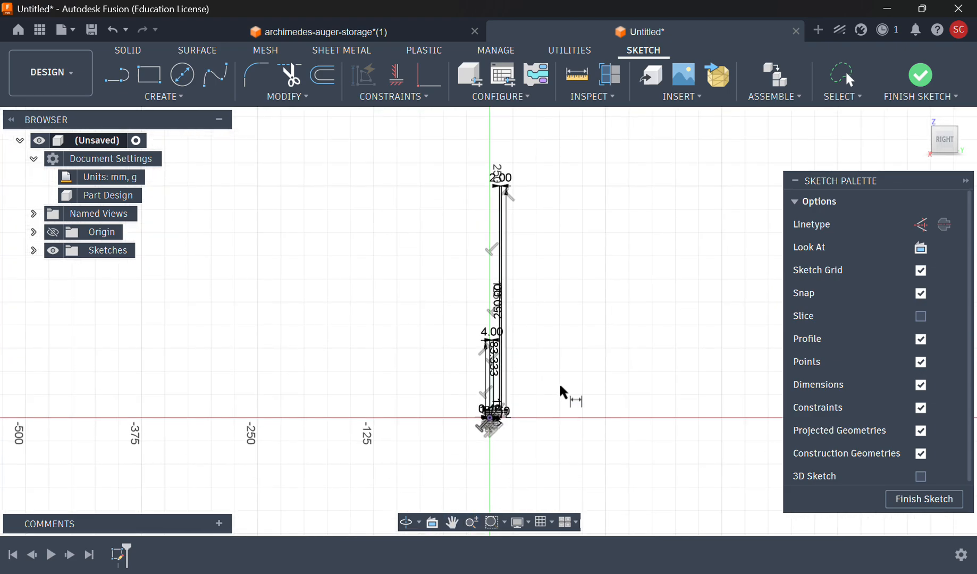
{"action": "left_click", "coordinate": [471, 521]}
{"action": "mouse_move", "coordinate": [587, 376]}
{"action": "left_mouse_down"}
{"action": "mouse_move", "coordinate": [600, 443]}
{"action": "mouse_move", "coordinate": [589, 458]}
{"action": "mouse_move", "coordinate": [599, 354]}
{"action": "mouse_move", "coordinate": [595, 378]}
{"action": "left_mouse_up"}
{"action": "left_click", "coordinate": [922, 76]}
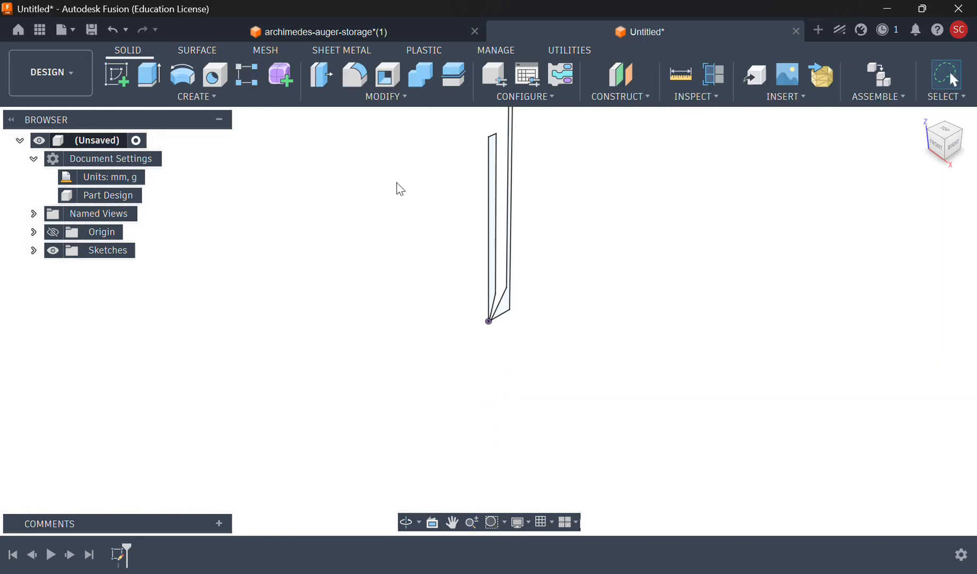
Step: Revolve both the auger and tube profiles 360 degrees about the auger profile's vertical centre line as new bodies
{"action": "left_click", "coordinate": [181, 75]}
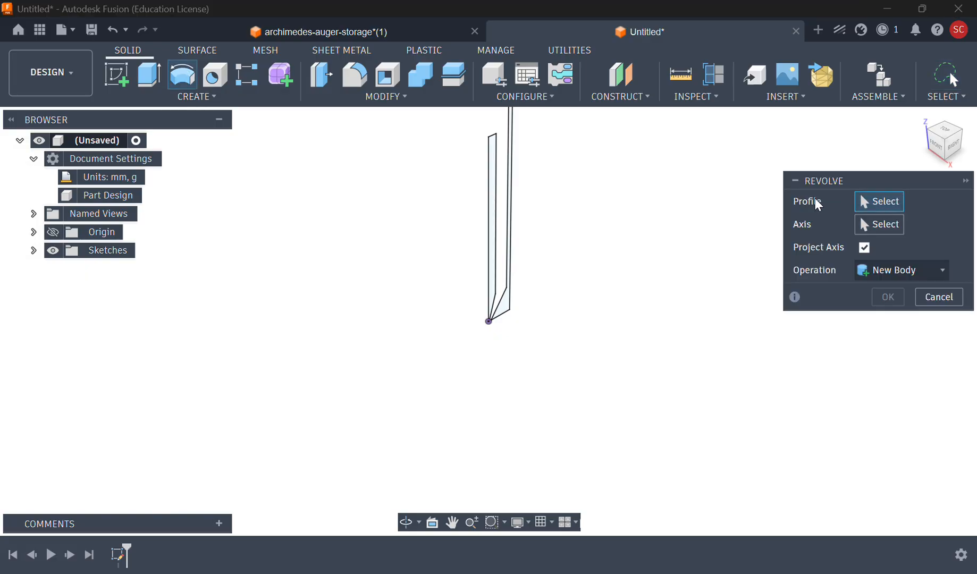
{"action": "left_click", "coordinate": [496, 164]}
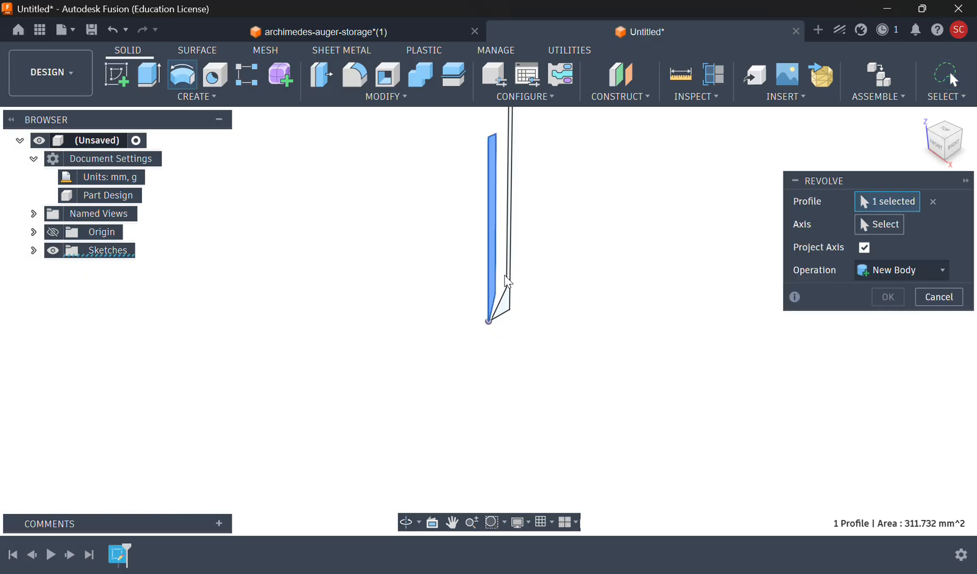
{"action": "left_click", "coordinate": [506, 307]}
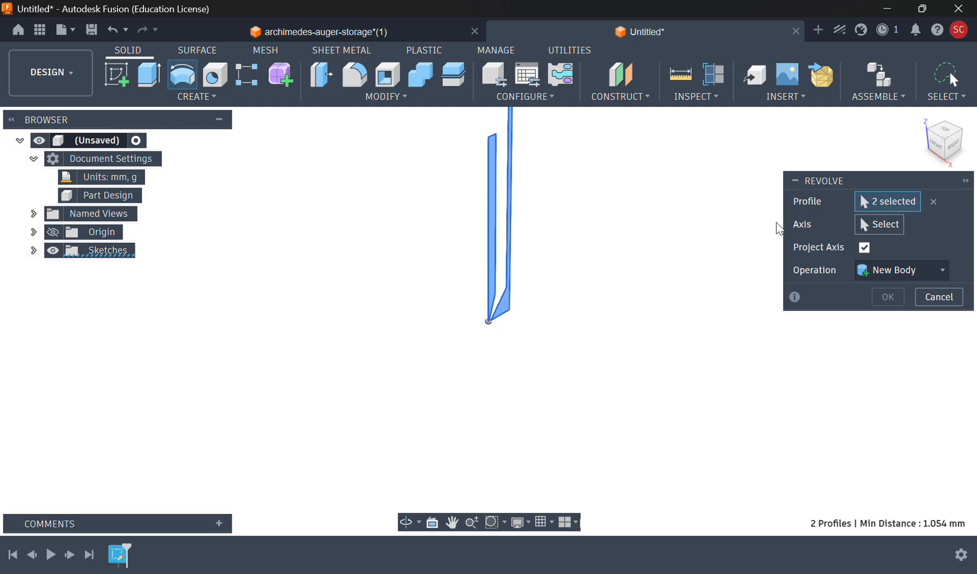
{"action": "middle_click_drag", "start_coordinate": [631, 176], "coordinate": [598, 303]}
{"action": "left_click", "coordinate": [872, 225]}
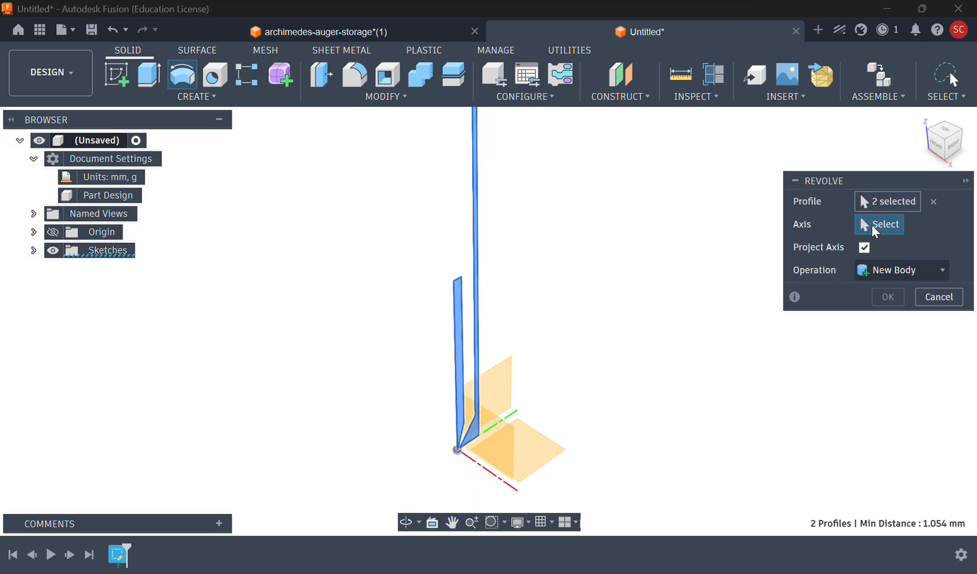
{"action": "left_click", "coordinate": [455, 370]}
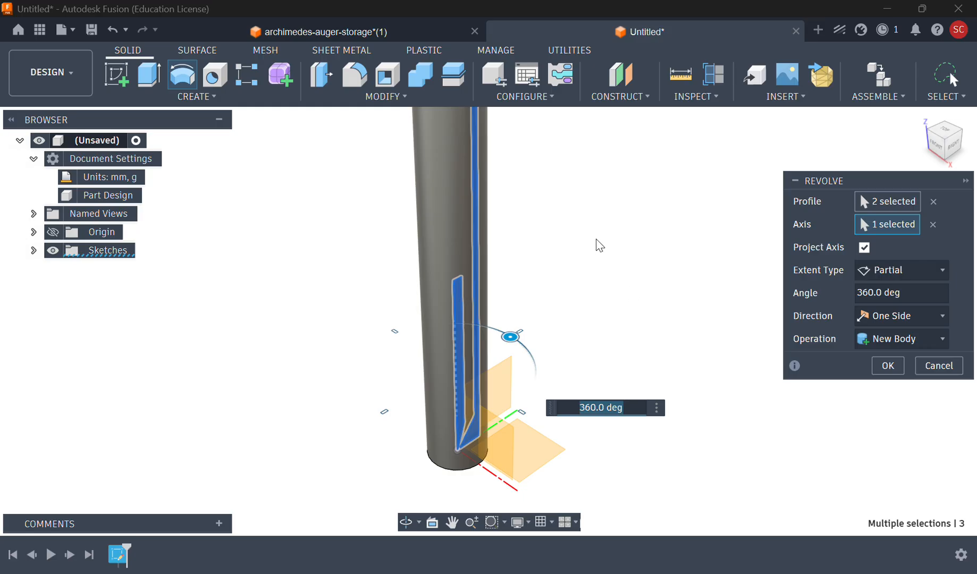
{"action": "middle_click_drag", "start_coordinate": [597, 244], "coordinate": [622, 394]}
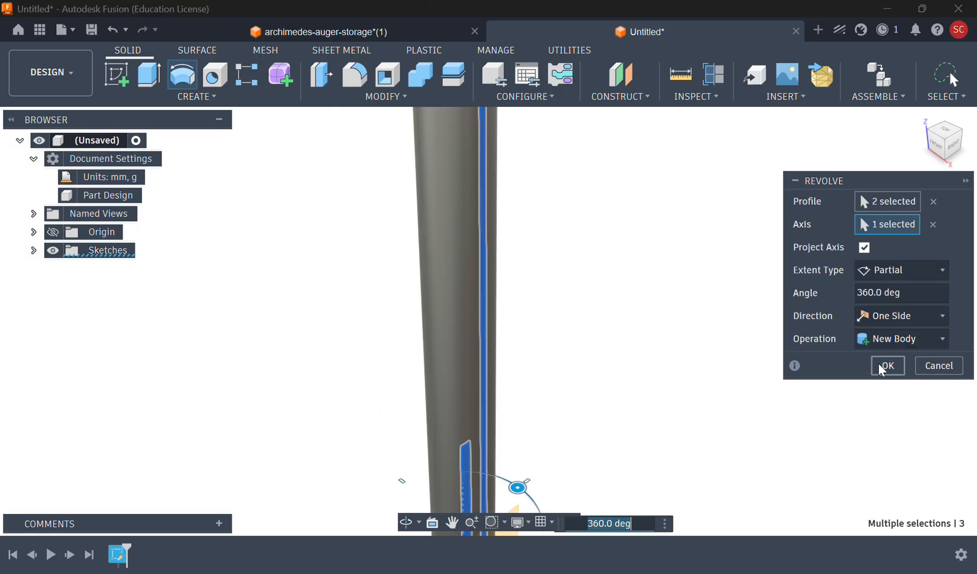
{"action": "left_click", "coordinate": [886, 366]}
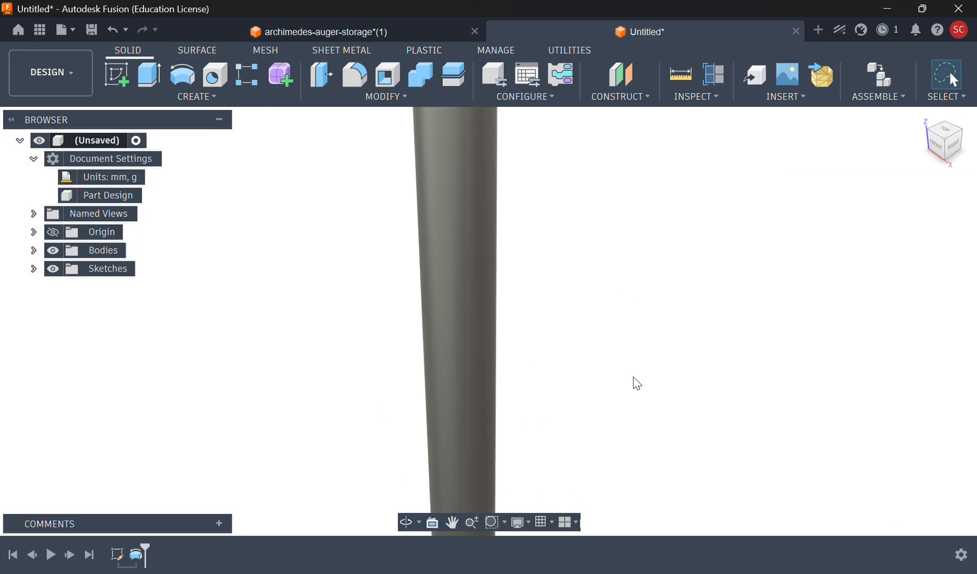
Step: Rename the inner revolved body as Shaft and the outer one as Pipe
{"action": "left_click", "coordinate": [471, 522]}
{"action": "left_click_drag", "start_coordinate": [617, 372], "coordinate": [609, 282]}
{"action": "left_click_drag", "start_coordinate": [564, 257], "coordinate": [603, 334]}
{"action": "key", "text": "Escape"}
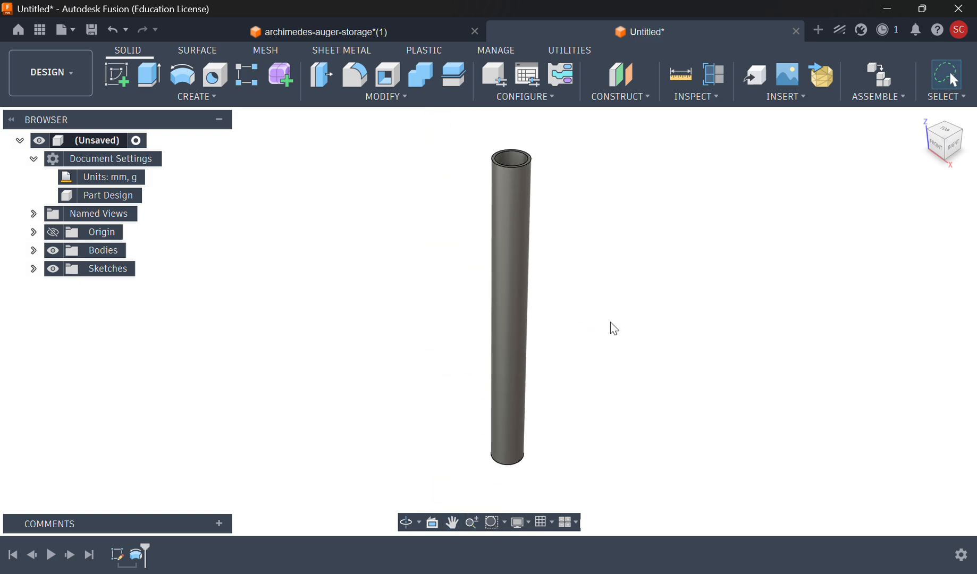
{"action": "middle_click_drag", "start_coordinate": [614, 329], "coordinate": [590, 394], "text": "shift"}
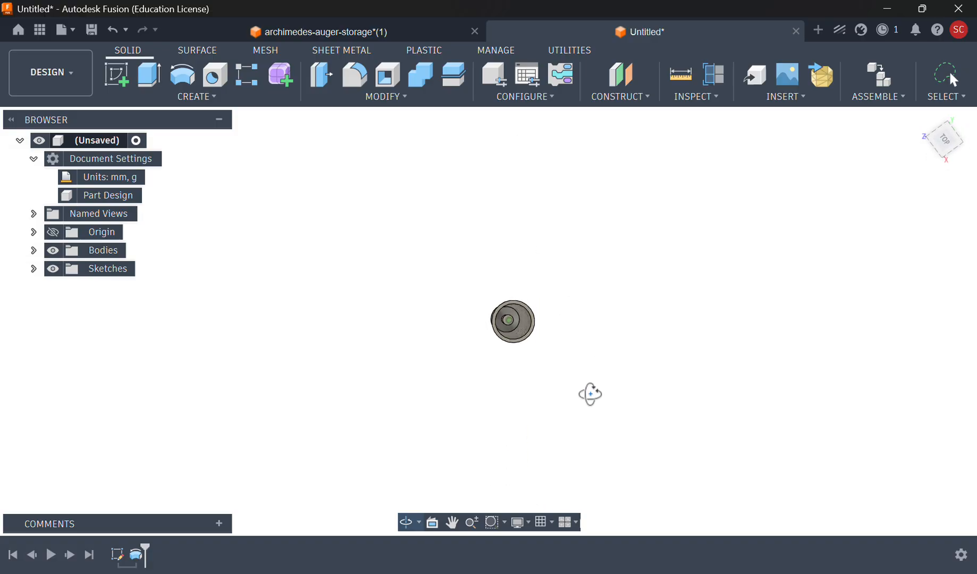
{"action": "middle_click_drag", "start_coordinate": [588, 394], "coordinate": [444, 360], "text": "shift"}
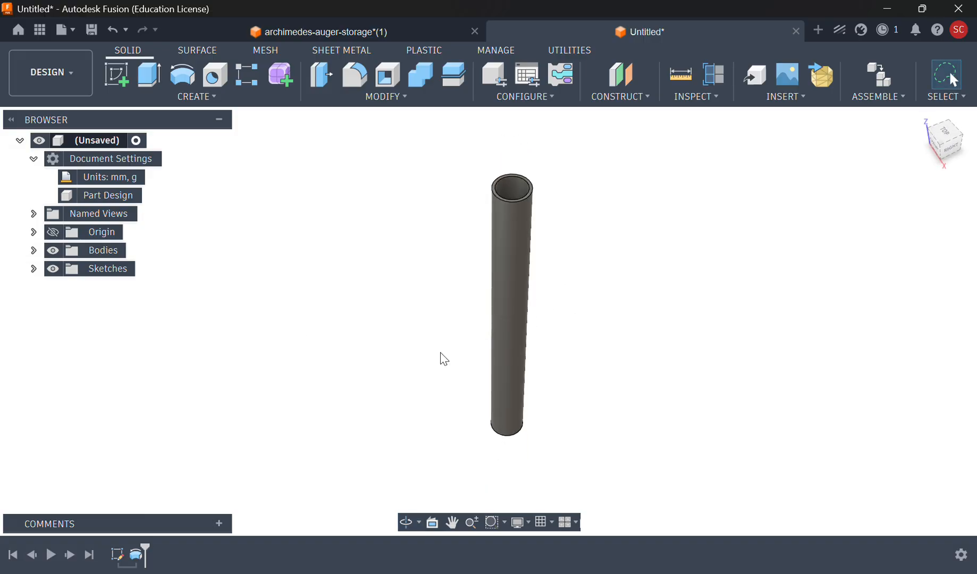
{"action": "left_click", "coordinate": [33, 250]}
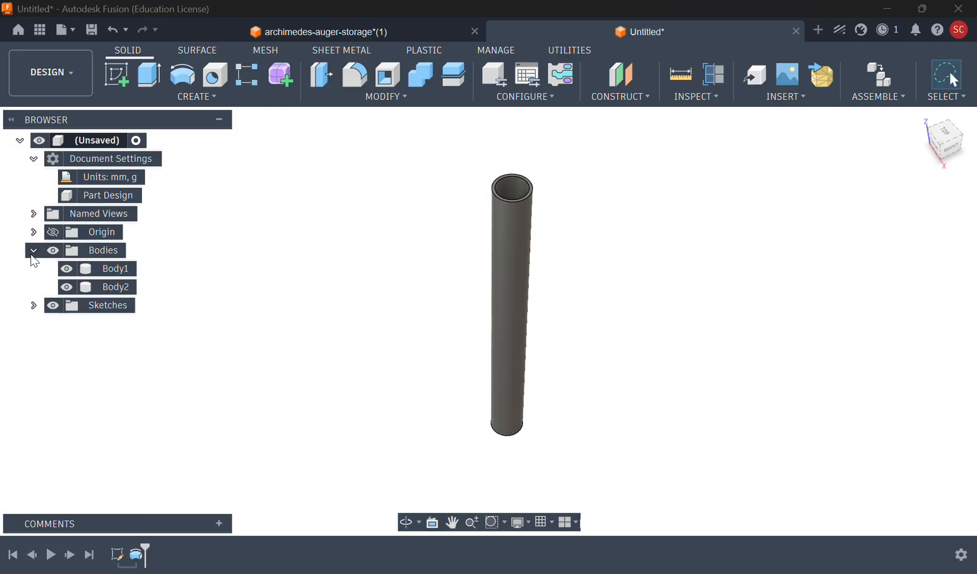
{"action": "double_click", "coordinate": [111, 270]}
{"action": "type", "text": "Shaft"}
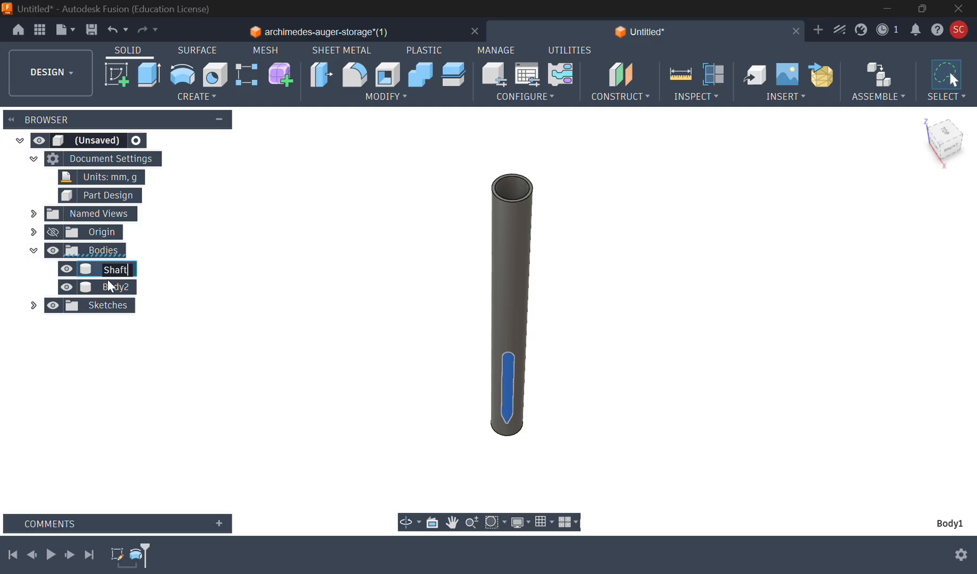
{"action": "left_click", "coordinate": [109, 286]}
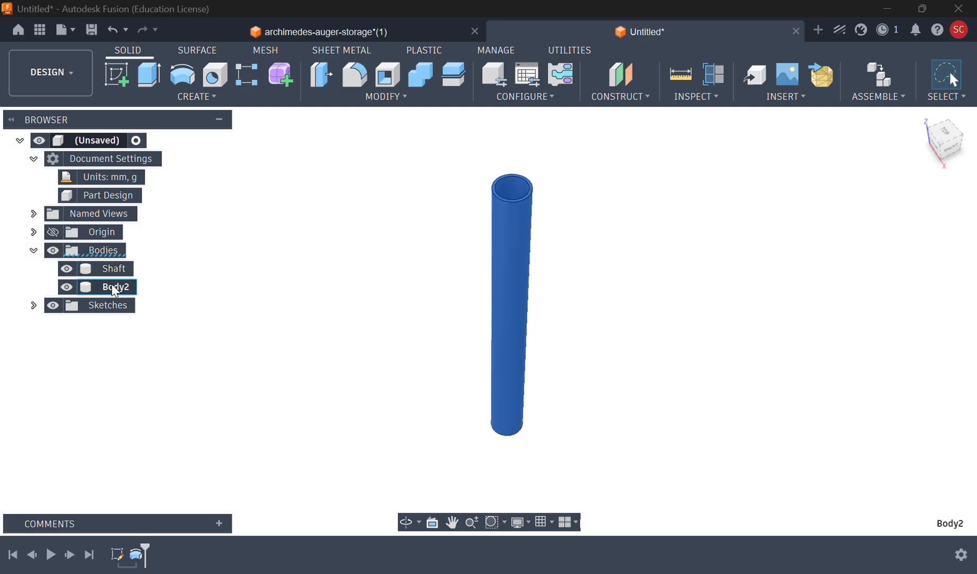
{"action": "double_click", "coordinate": [112, 287]}
{"action": "type", "text": "Pipe"}
{"action": "key", "text": "Return"}
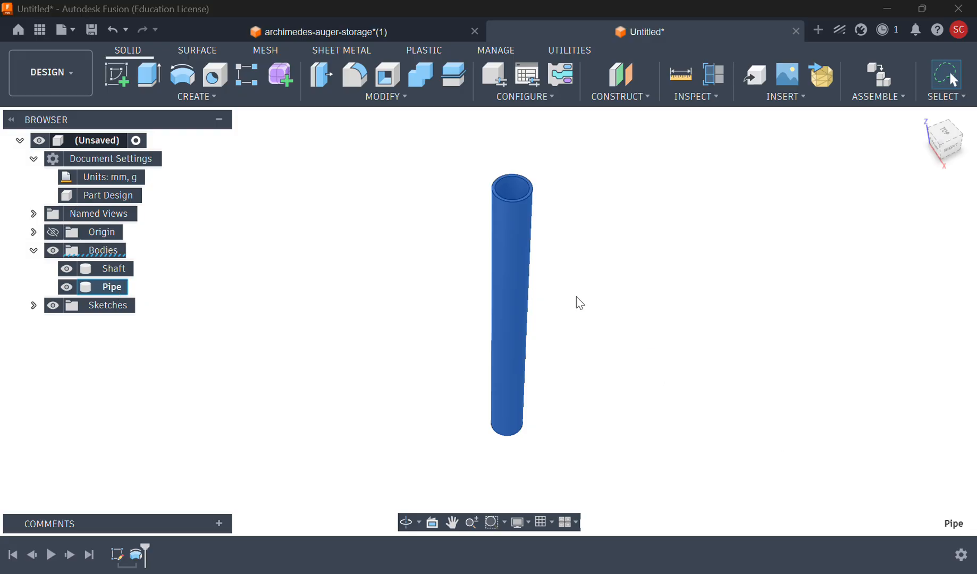
Step: Create a section analysis through both bodies on the YZ plane at 0 mm distance, with hatching shown
{"action": "left_click", "coordinate": [606, 255]}
{"action": "middle_click_drag", "start_coordinate": [606, 255], "coordinate": [625, 177], "text": "shift"}
{"action": "middle_click_drag", "start_coordinate": [615, 427], "coordinate": [643, 467], "text": "shift"}
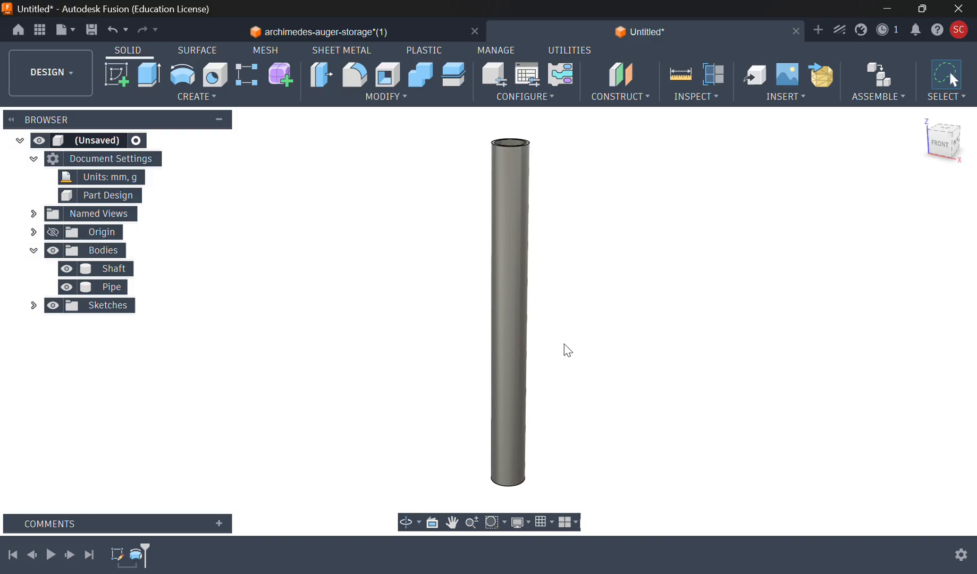
{"action": "mouse_move", "coordinate": [567, 350]}
{"action": "middle_mouse_down", "text": "shift"}
{"action": "mouse_move", "coordinate": [574, 373]}
{"action": "mouse_move", "coordinate": [562, 342]}
{"action": "middle_mouse_up", "text": "shift"}
{"action": "left_click", "coordinate": [707, 74]}
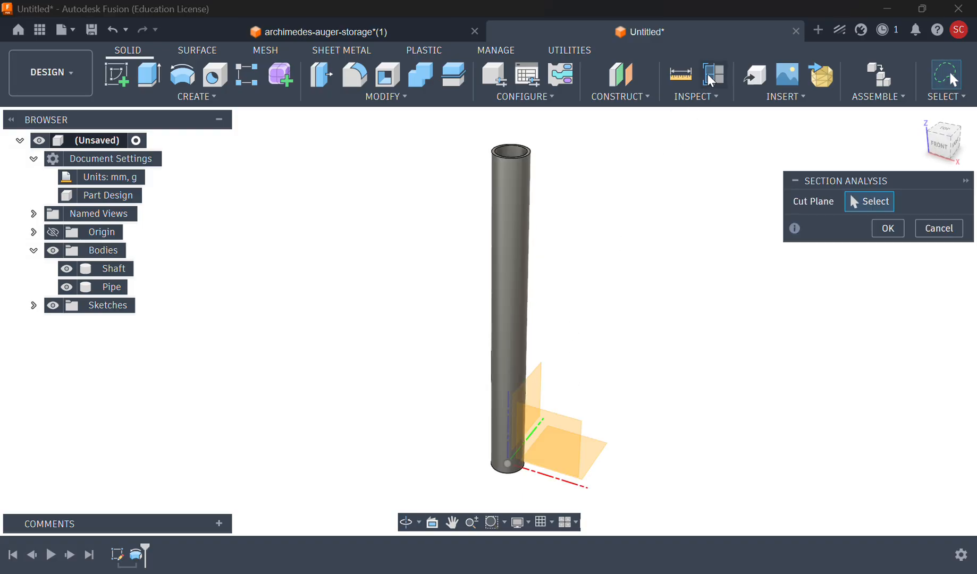
{"action": "left_click", "coordinate": [538, 385]}
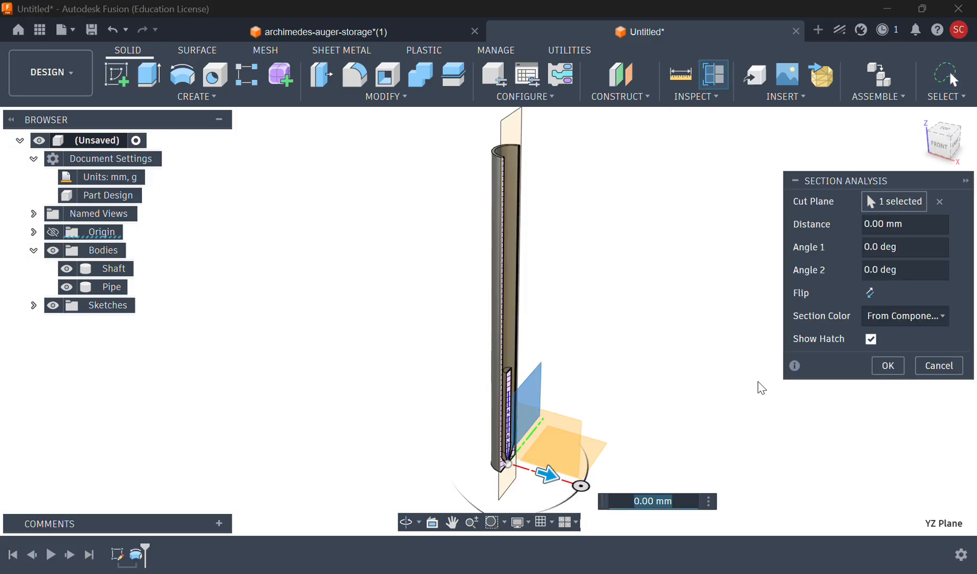
{"action": "mouse_move", "coordinate": [691, 349]}
{"action": "middle_mouse_down", "text": "shift"}
{"action": "mouse_move", "coordinate": [595, 332]}
{"action": "mouse_move", "coordinate": [676, 342]}
{"action": "middle_mouse_up", "text": "shift"}
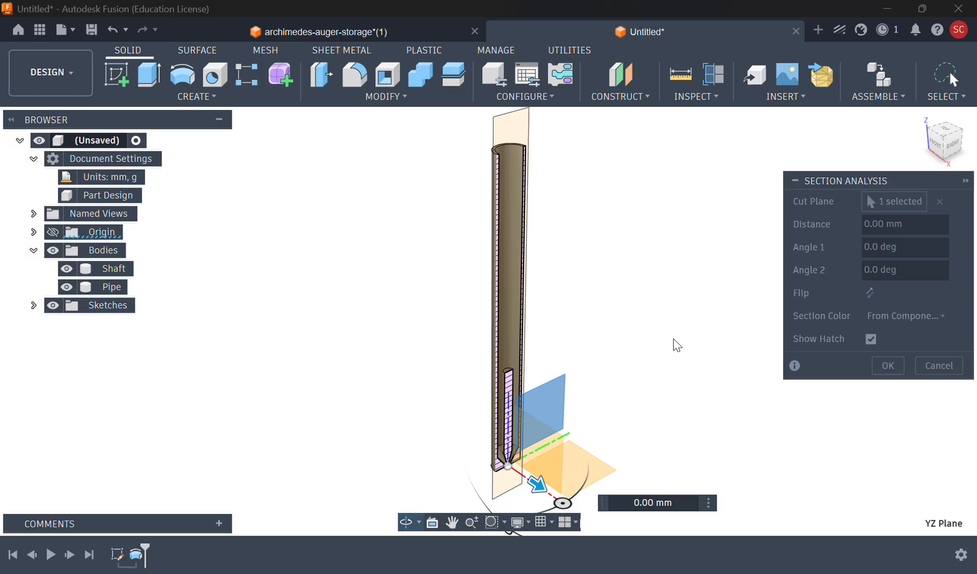
{"action": "left_click", "coordinate": [887, 366]}
{"action": "middle_click_drag", "start_coordinate": [804, 397], "coordinate": [685, 402], "text": "shift"}
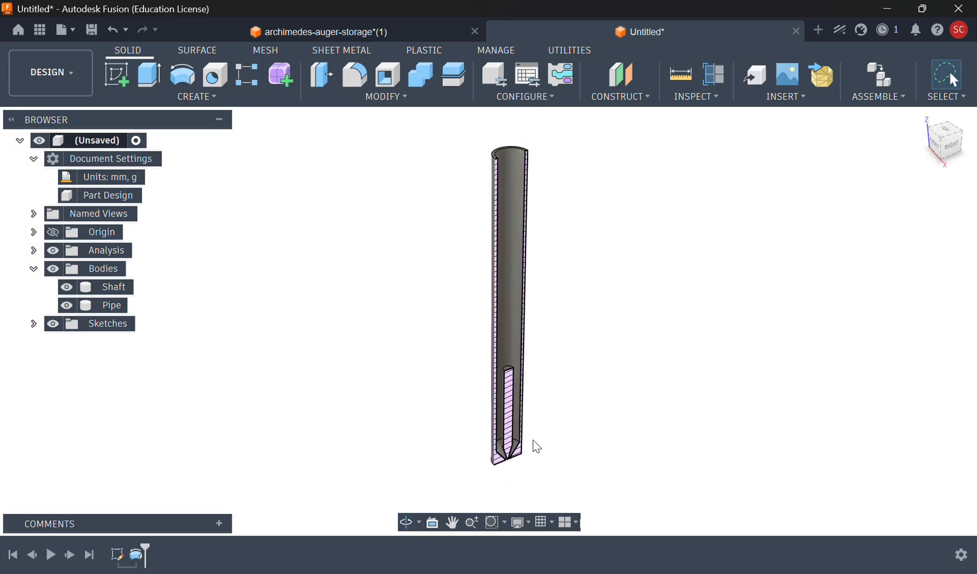
Step: Examine the sectioned shaft and pipe up close, from the conical bottom to the open upper end
{"action": "left_click", "coordinate": [471, 522]}
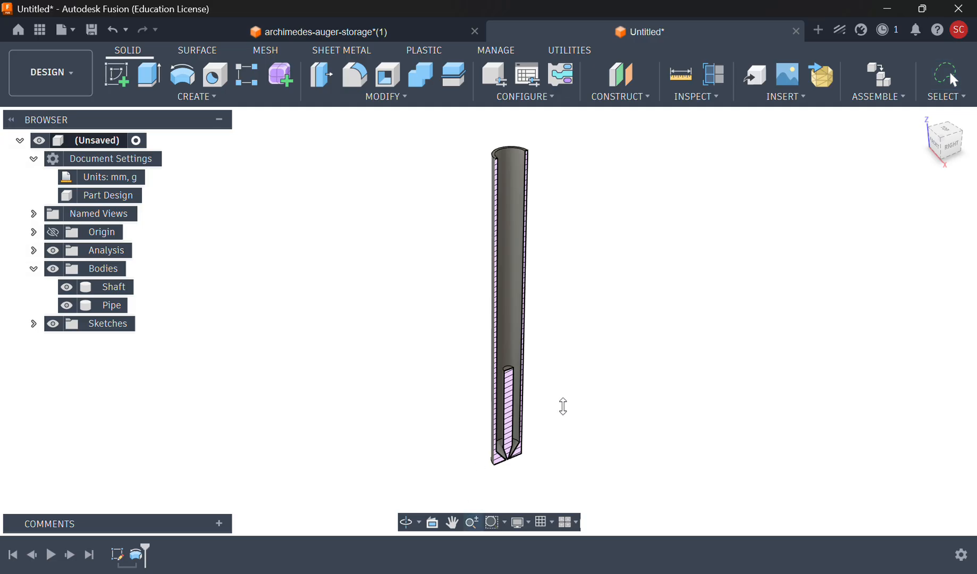
{"action": "left_click_drag", "start_coordinate": [563, 407], "coordinate": [576, 234]}
{"action": "key", "text": "Escape"}
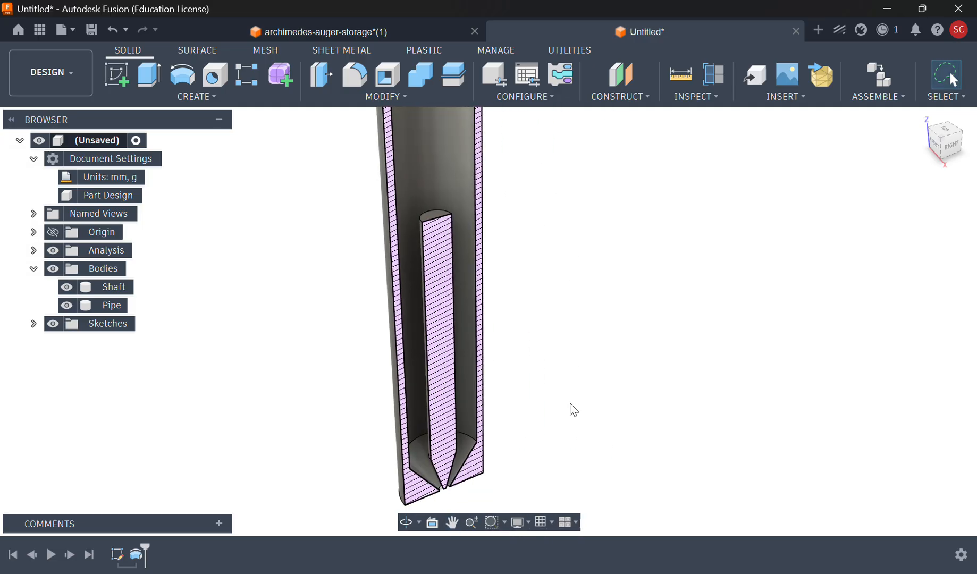
{"action": "middle_click_drag", "start_coordinate": [573, 409], "coordinate": [586, 380]}
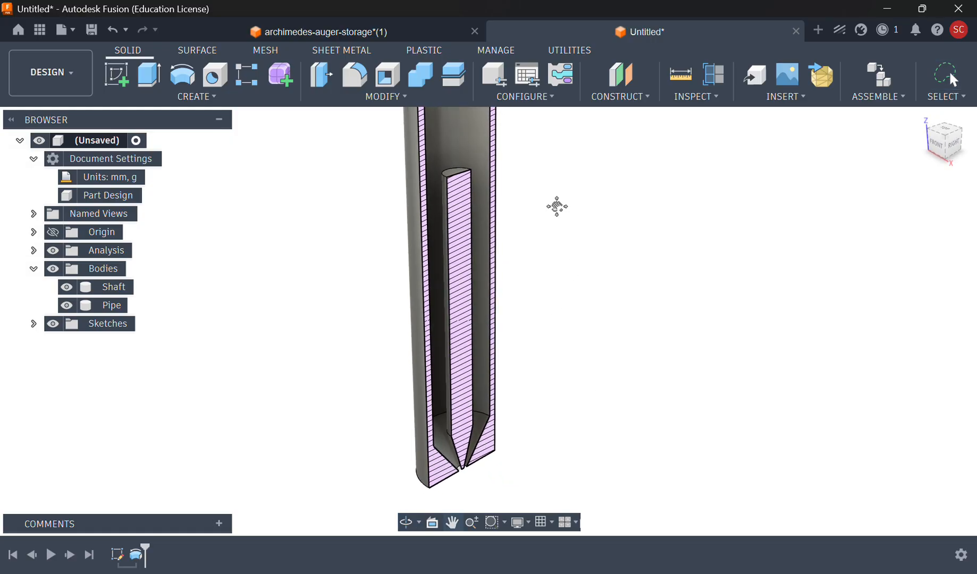
{"action": "middle_click_drag", "start_coordinate": [556, 205], "coordinate": [619, 310]}
Step: Compare the sectioned shaft and pipe with the archimedes-auger-storage assembly, checking that reference both whole and sectioned
{"action": "left_click", "coordinate": [280, 30]}
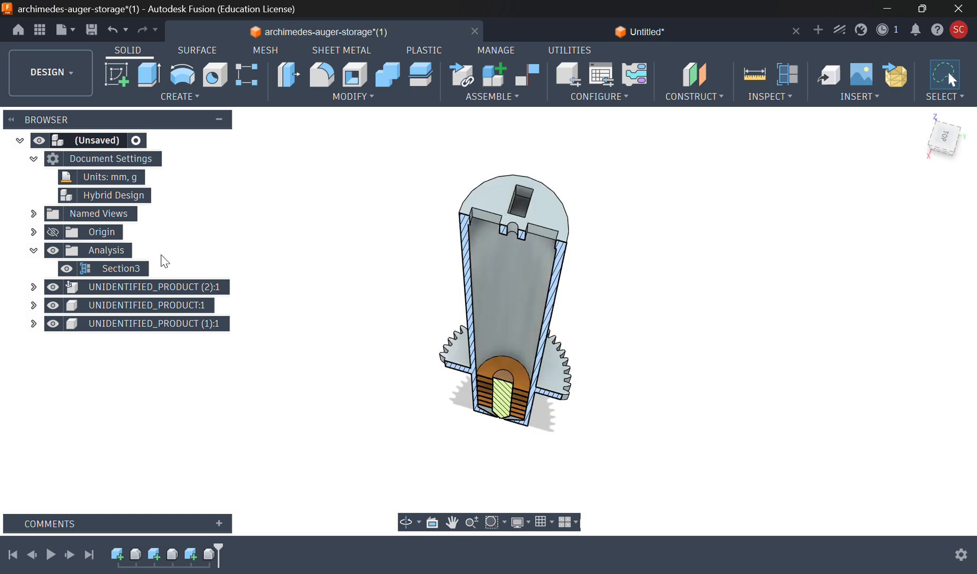
{"action": "left_click", "coordinate": [67, 268]}
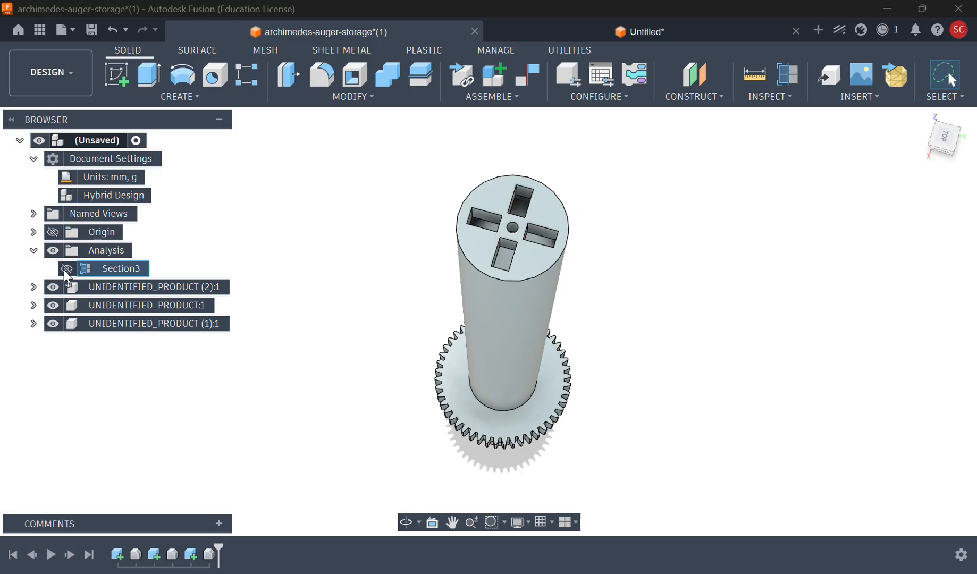
{"action": "left_click", "coordinate": [66, 268]}
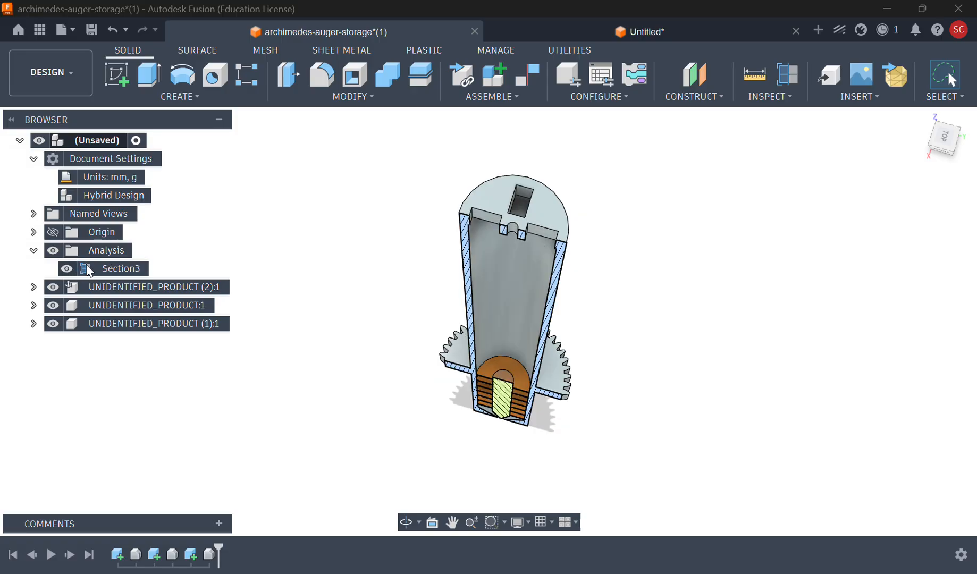
{"action": "left_click", "coordinate": [638, 31]}
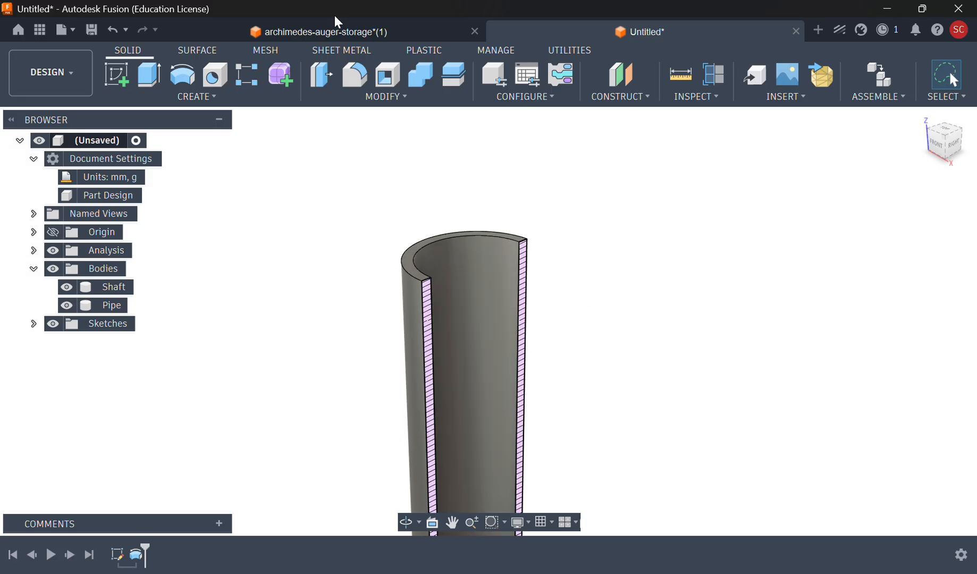
{"action": "left_click", "coordinate": [340, 31]}
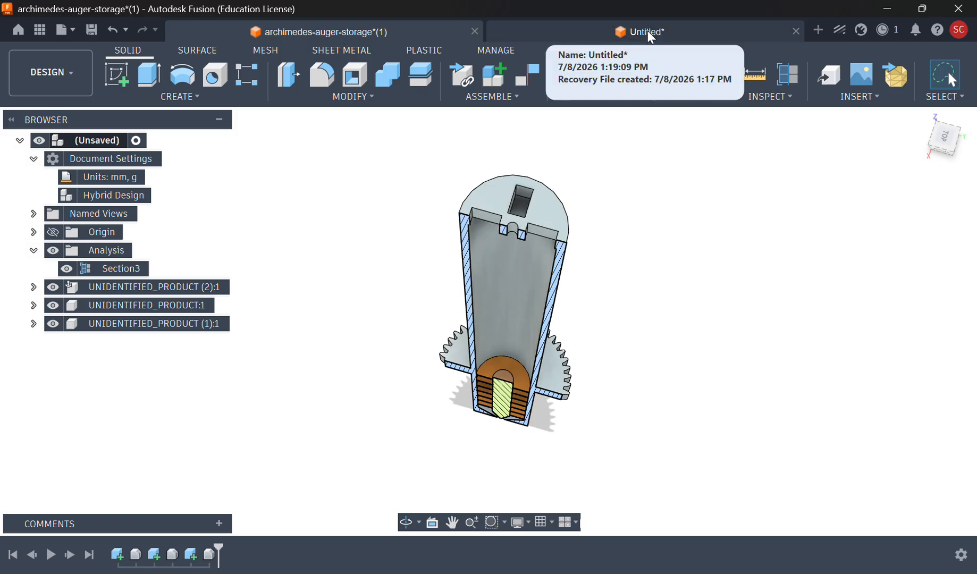
{"action": "left_click", "coordinate": [625, 27]}
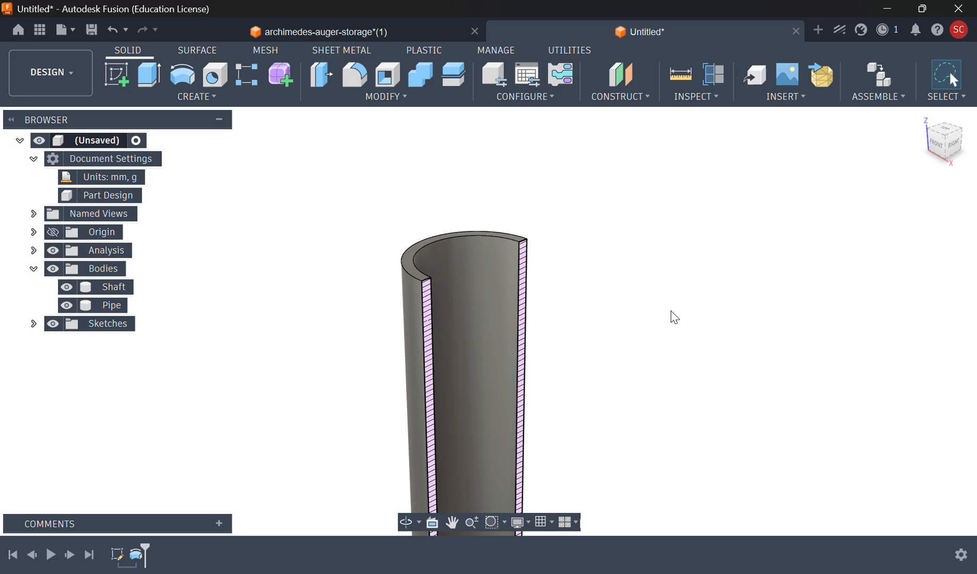
{"action": "middle_click_drag", "start_coordinate": [649, 325], "coordinate": [608, 272]}
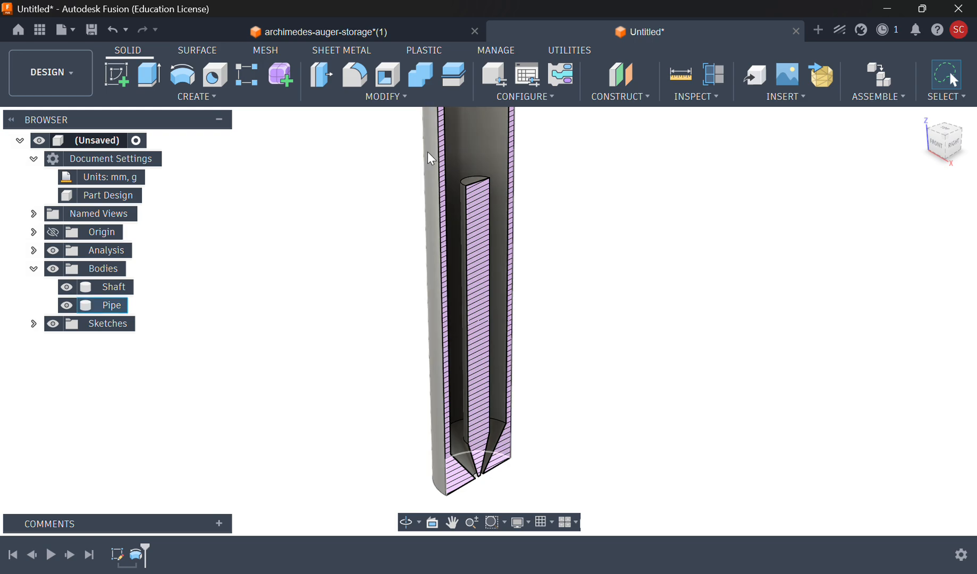
{"action": "middle_click_drag", "start_coordinate": [637, 158], "coordinate": [604, 306]}
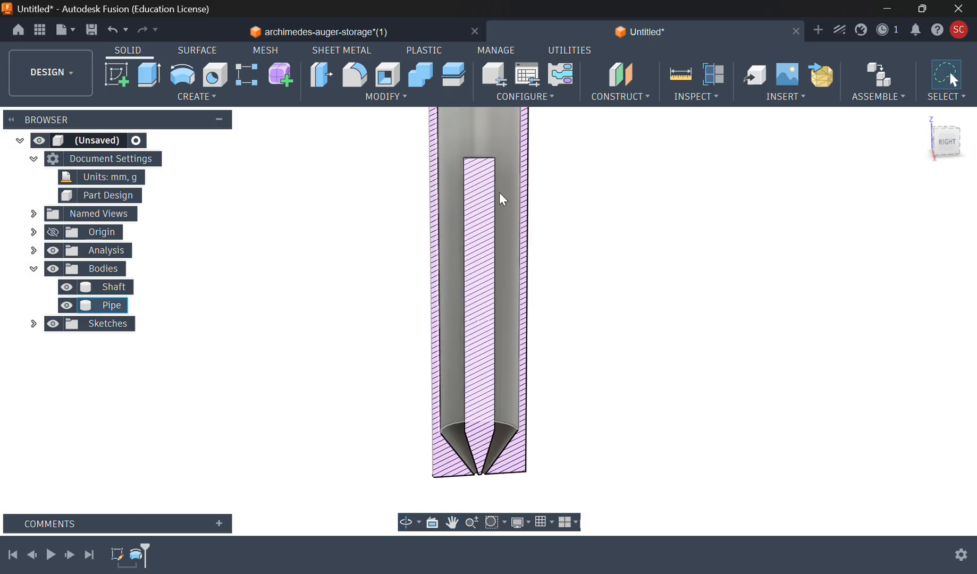
Step: Hide the section analysis and start a coil on the pipe's bottom face from a 25 mm circle centred on the axis
{"action": "left_click", "coordinate": [33, 249]}
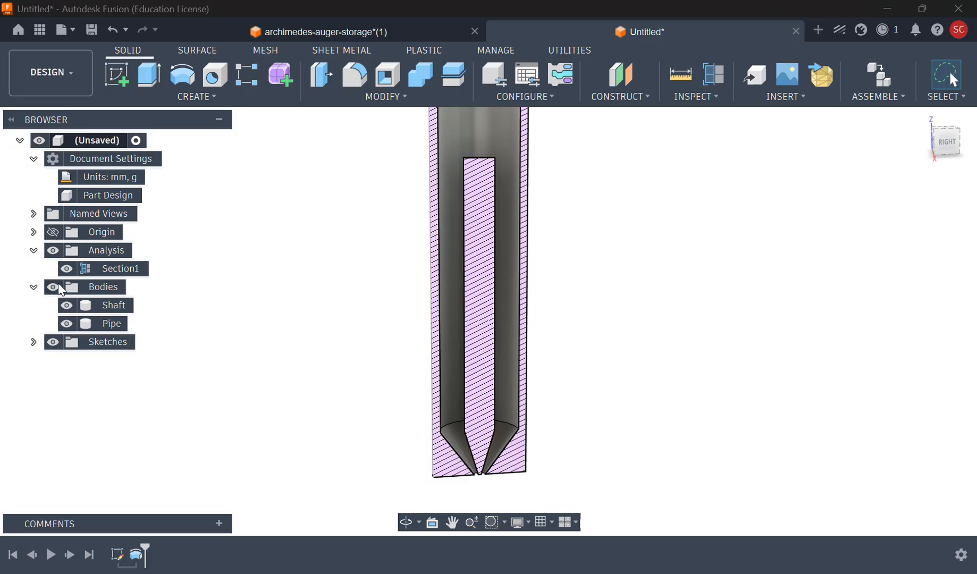
{"action": "left_click", "coordinate": [66, 269]}
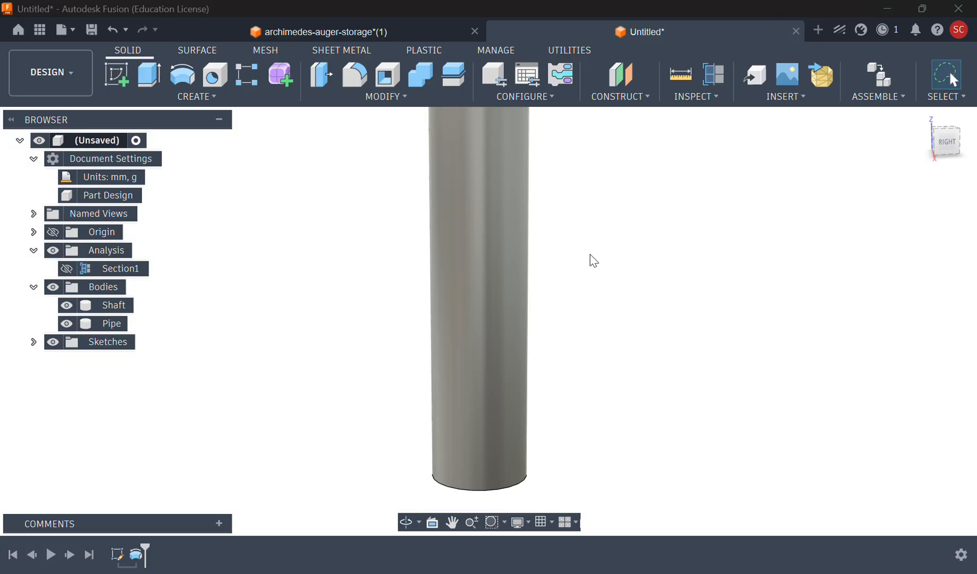
{"action": "left_click", "coordinate": [203, 99]}
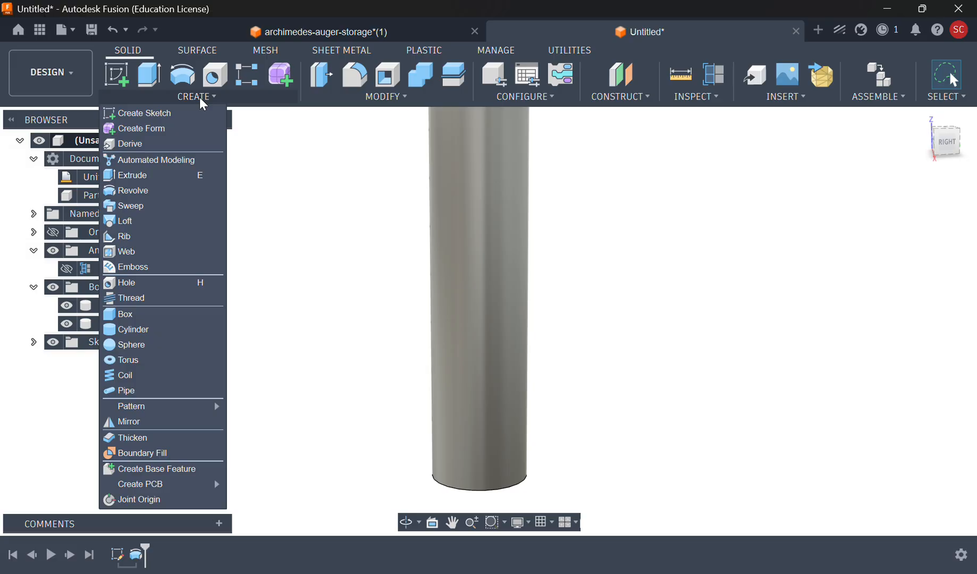
{"action": "left_click", "coordinate": [134, 379]}
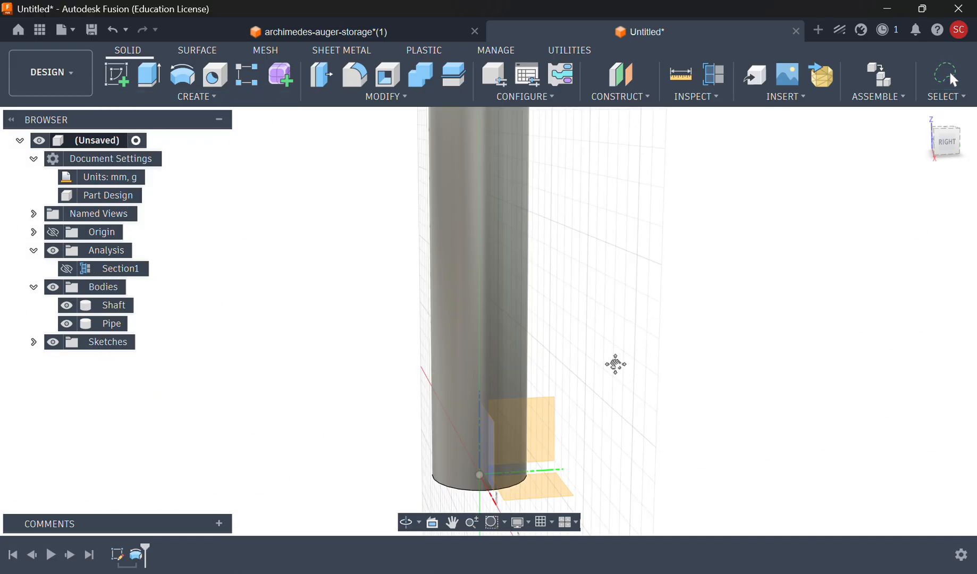
{"action": "middle_click_drag", "start_coordinate": [616, 364], "coordinate": [477, 343], "text": "shift"}
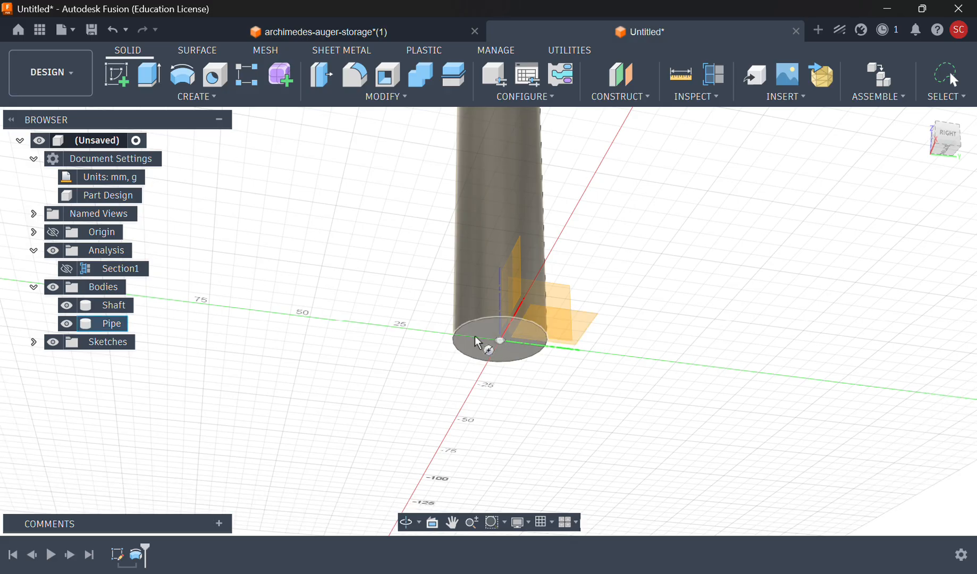
{"action": "left_click", "coordinate": [485, 339]}
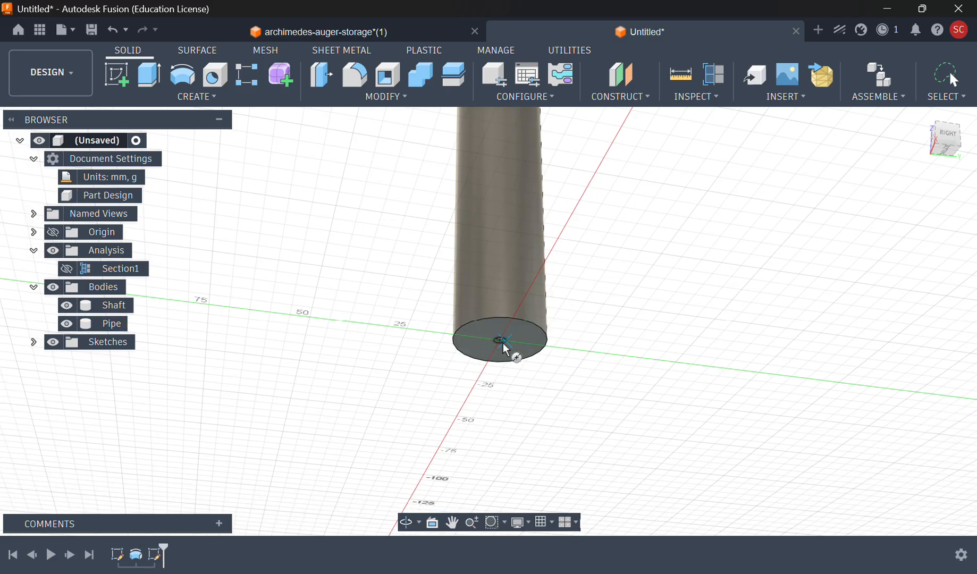
{"action": "middle_click_drag", "start_coordinate": [507, 366], "coordinate": [510, 443], "text": "shift"}
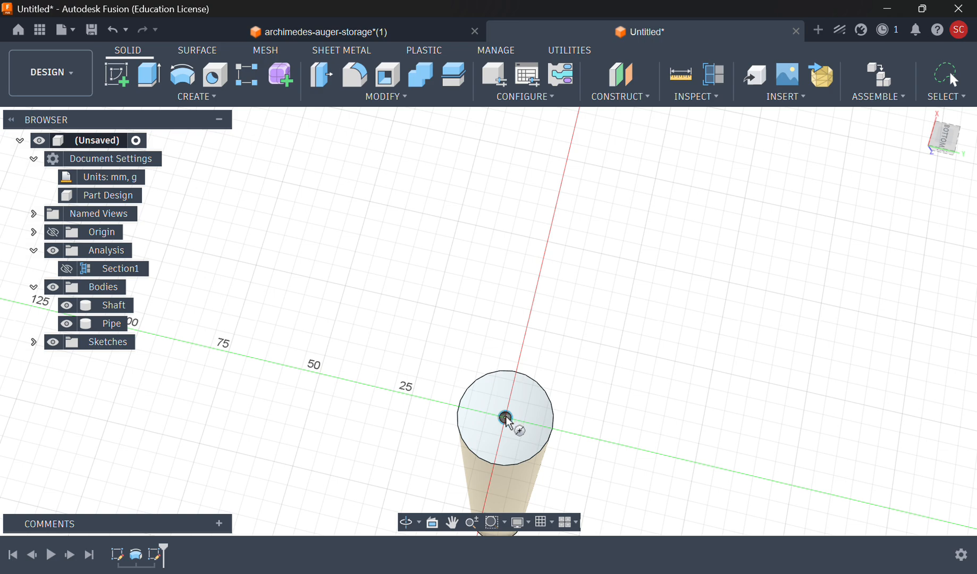
{"action": "left_click", "coordinate": [506, 418]}
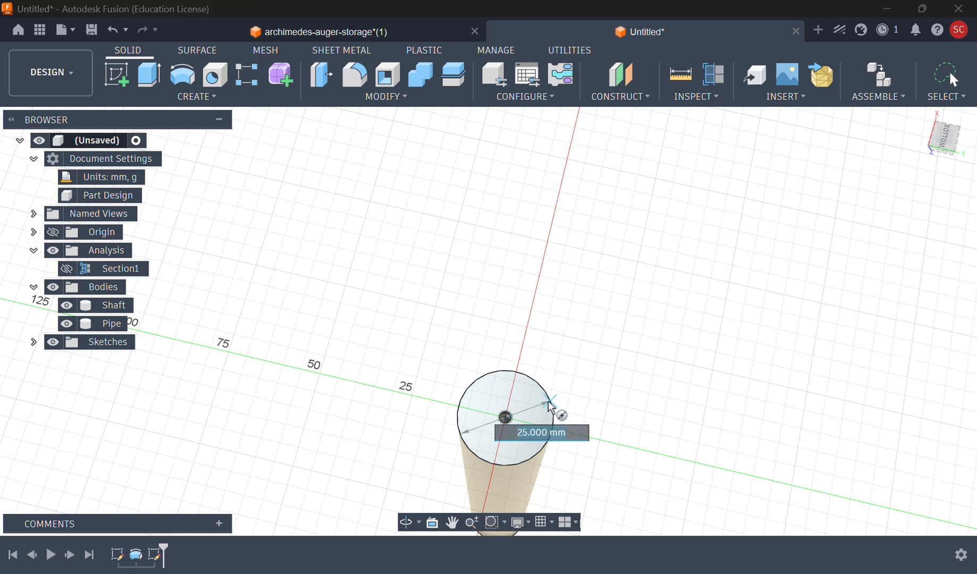
{"action": "left_click", "coordinate": [552, 405]}
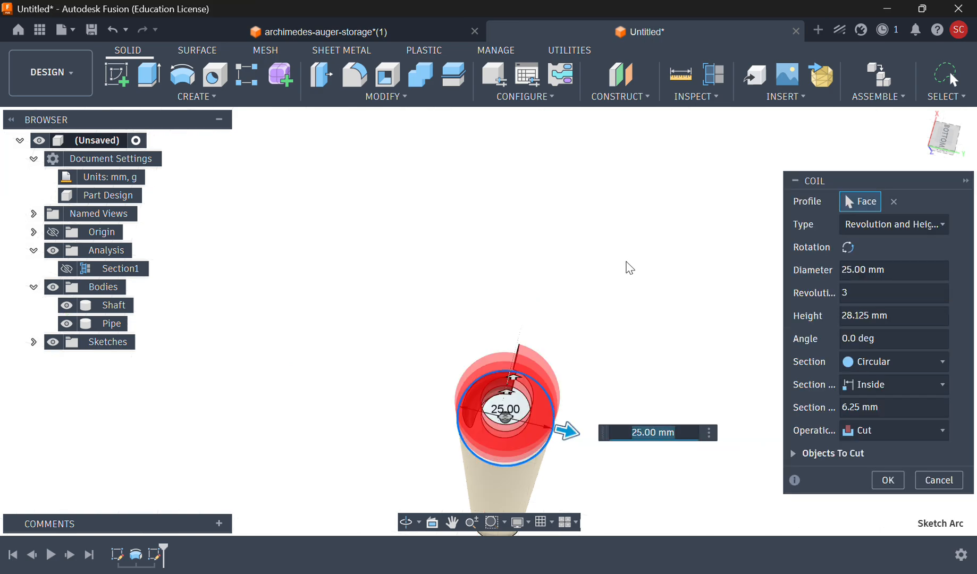
Step: Set the coil's height to -83.33 mm so that it runs up into the pipe
{"action": "middle_click_drag", "start_coordinate": [626, 261], "coordinate": [674, 173], "text": "shift"}
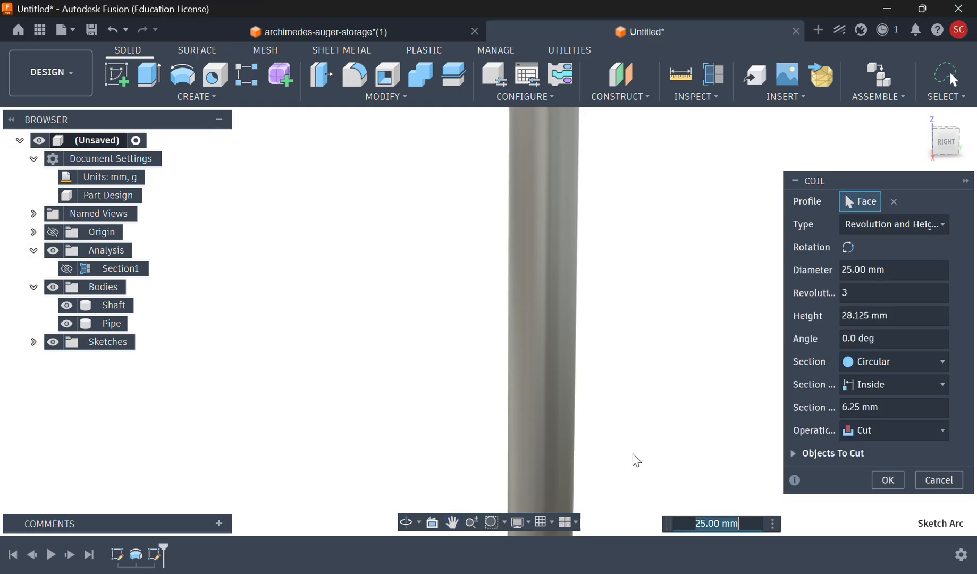
{"action": "middle_click_drag", "start_coordinate": [632, 454], "coordinate": [650, 174]}
{"action": "middle_click_drag", "start_coordinate": [643, 295], "coordinate": [635, 243]}
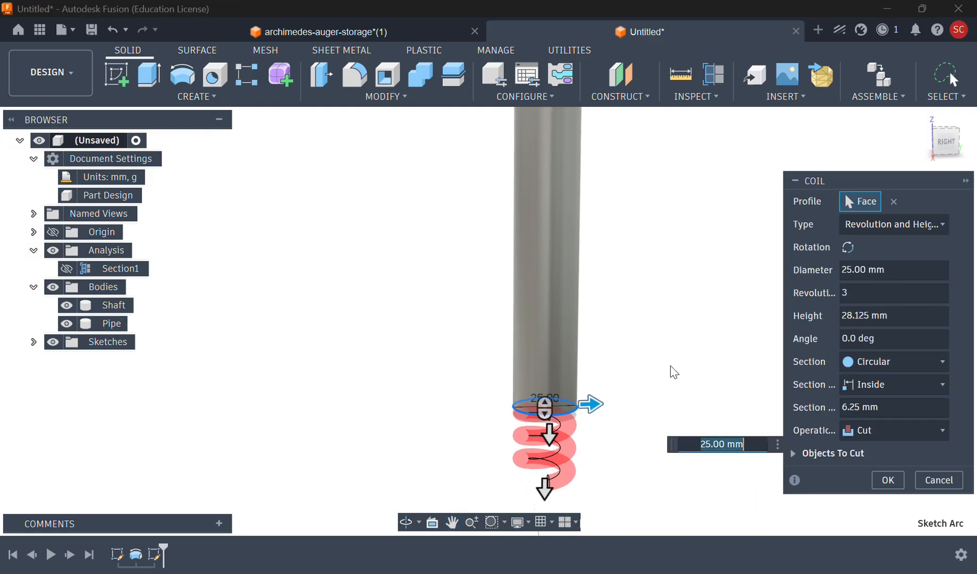
{"action": "middle_click_drag", "start_coordinate": [670, 366], "coordinate": [660, 327]}
{"action": "double_click", "coordinate": [902, 316]}
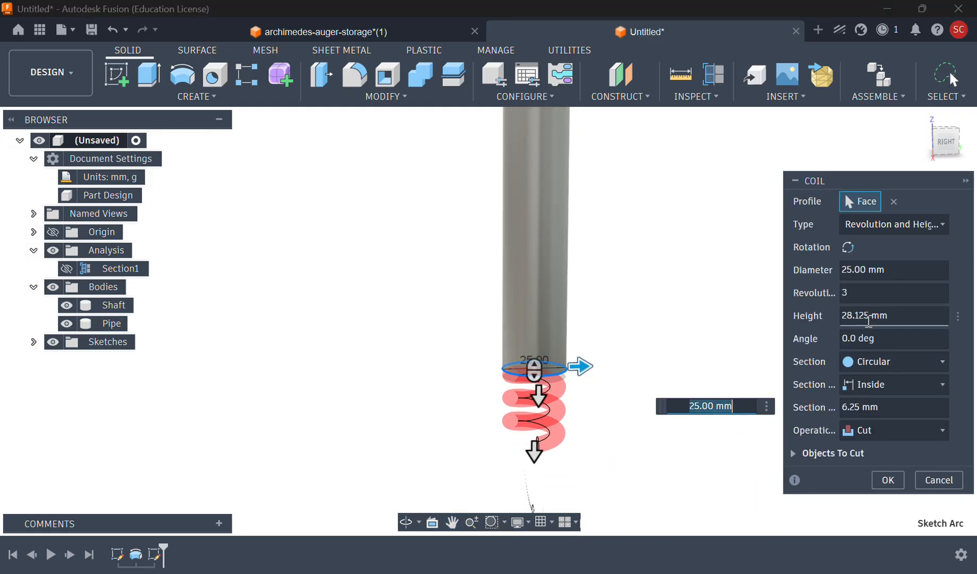
{"action": "triple_click", "coordinate": [902, 316]}
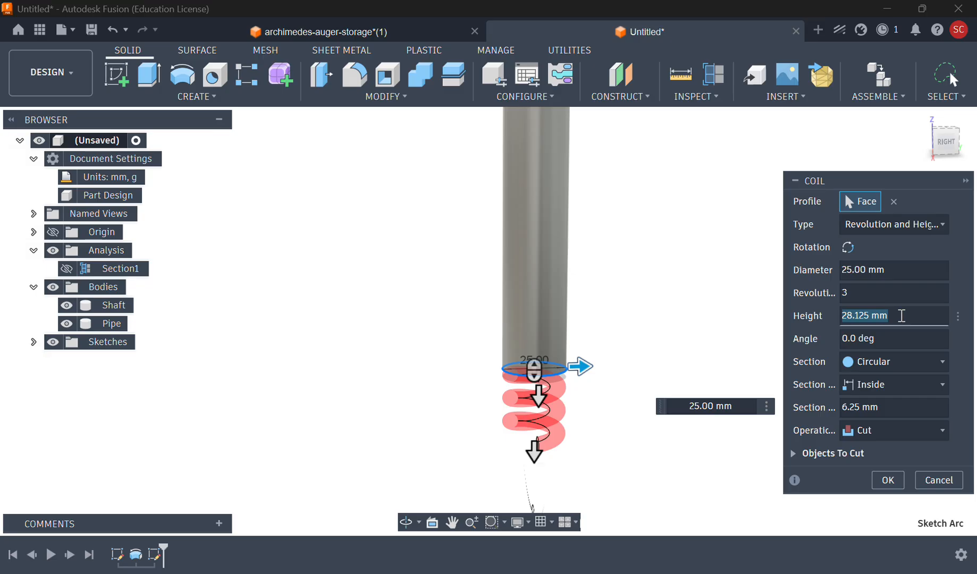
{"action": "type", "text": "-83.33"}
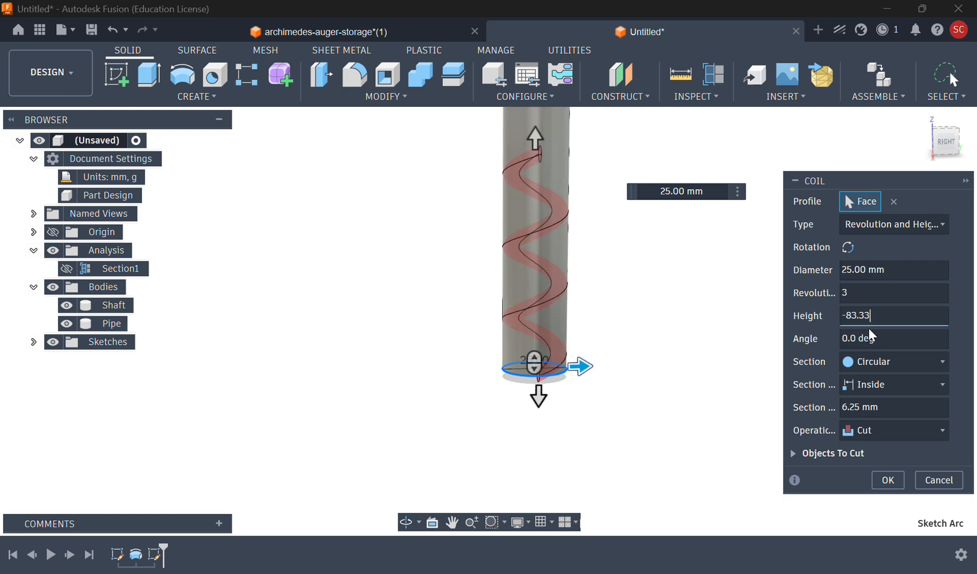
{"action": "left_click", "coordinate": [876, 290]}
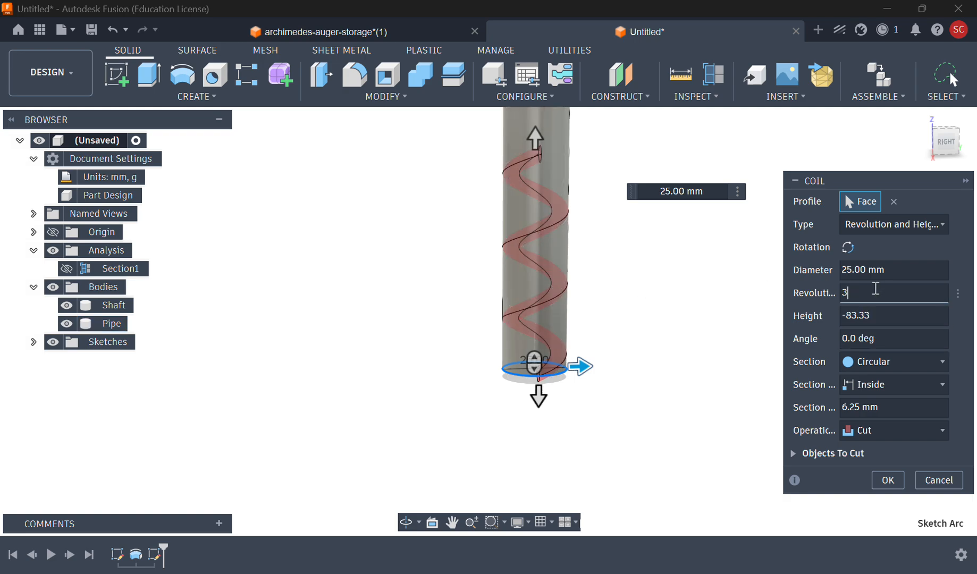
Step: Examine the number of thread turns on the sectioned auger in the archimedes-auger-storage assembly, viewed from the side, and return to the new part
{"action": "left_click", "coordinate": [282, 31]}
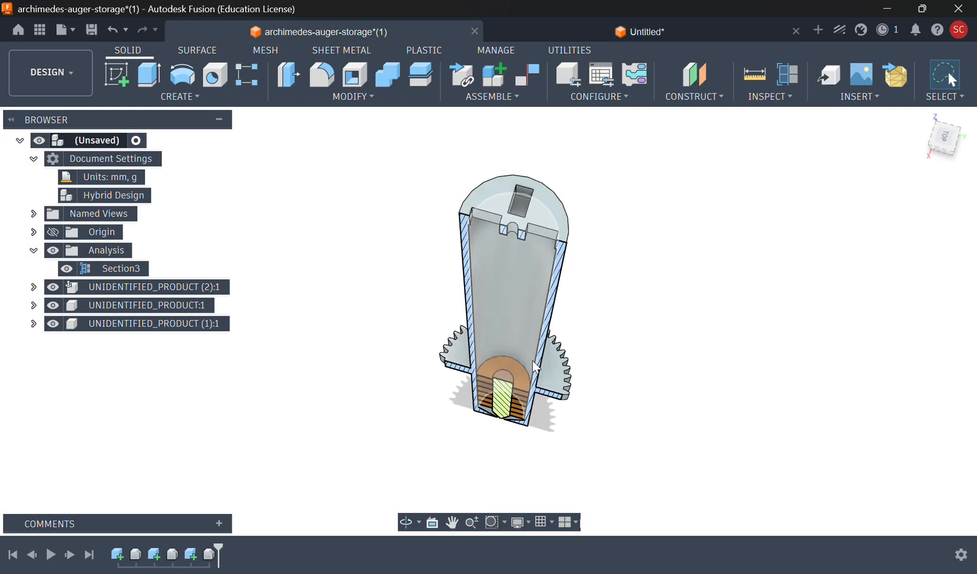
{"action": "middle_click_drag", "start_coordinate": [584, 396], "coordinate": [643, 116], "text": "shift"}
{"action": "middle_click_drag", "start_coordinate": [620, 389], "coordinate": [640, 336], "text": "shift"}
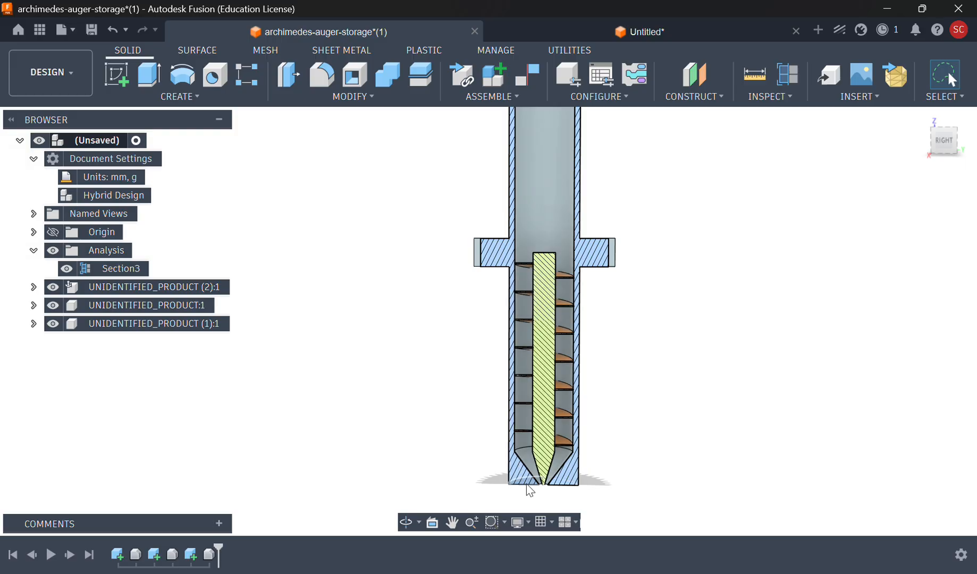
{"action": "left_click", "coordinate": [639, 32]}
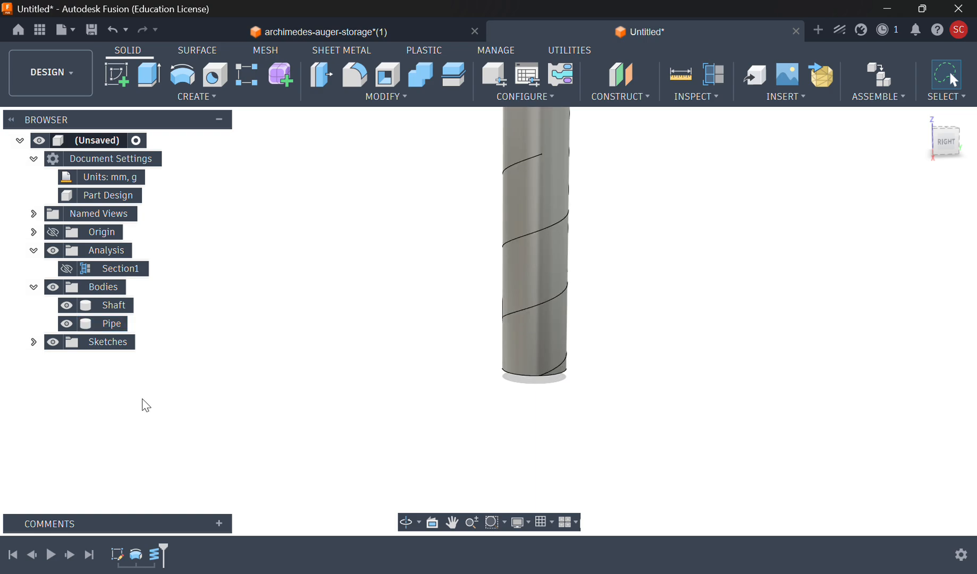
Step: Edit the coil feature and set its revolutions to 8
{"action": "right_click", "coordinate": [151, 557]}
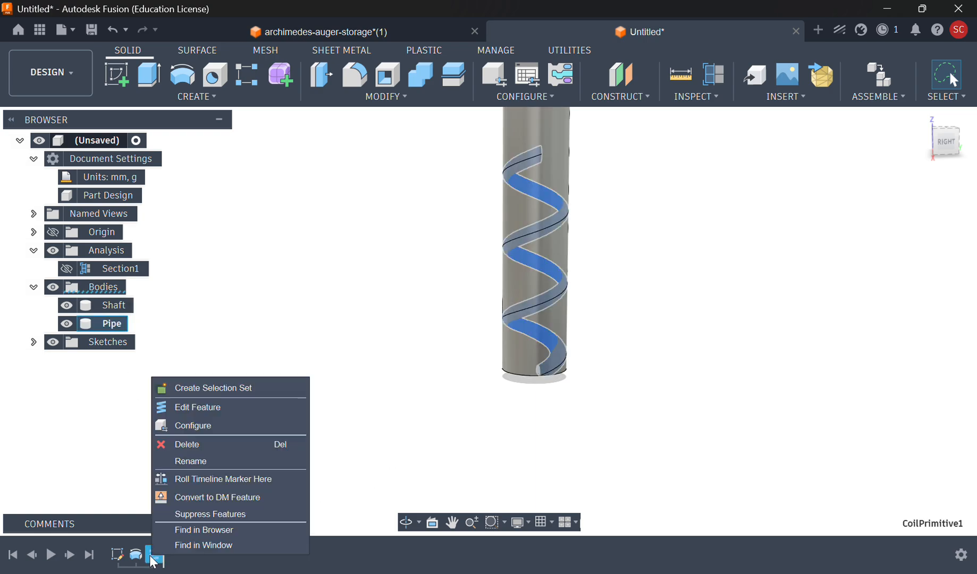
{"action": "left_click", "coordinate": [189, 407]}
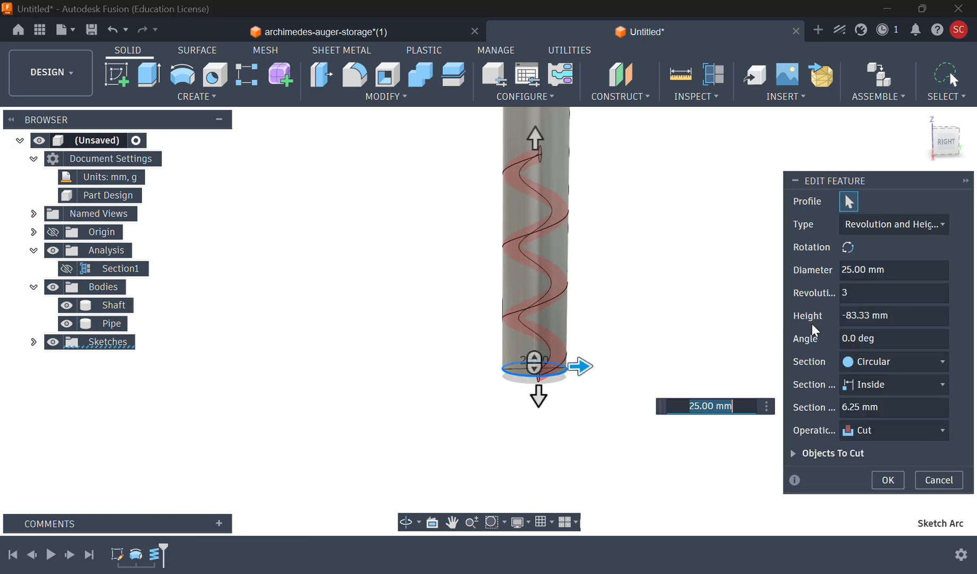
{"action": "left_click", "coordinate": [858, 287]}
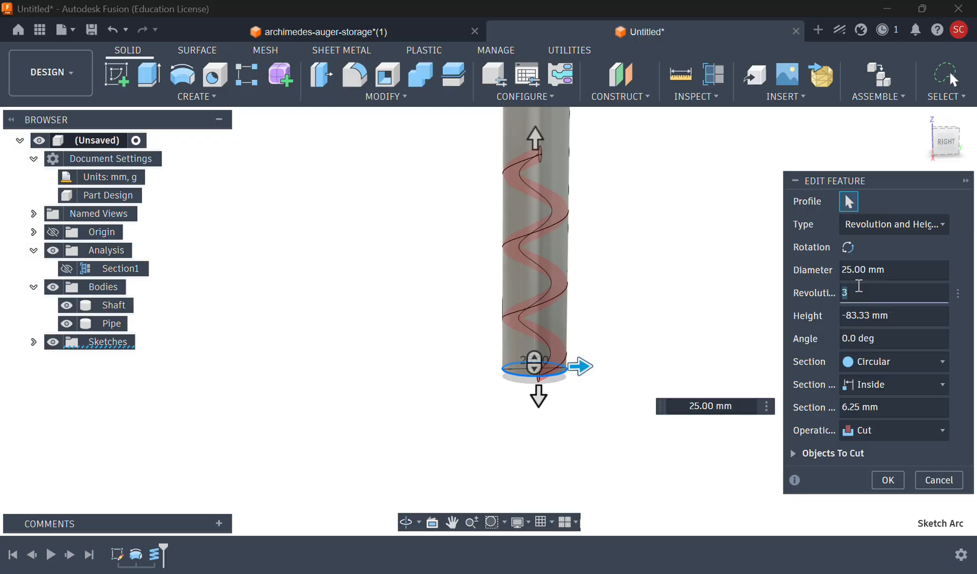
{"action": "type", "text": "8"}
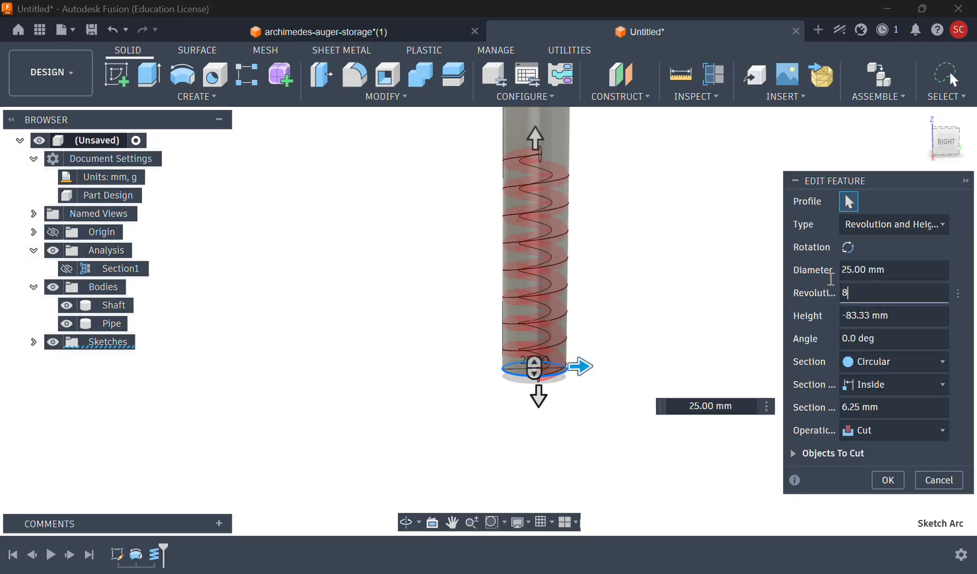
Step: Make the coil a new body with a square section positioned inside, and apply the edit
{"action": "middle_click_drag", "start_coordinate": [610, 233], "coordinate": [724, 229], "text": "shift"}
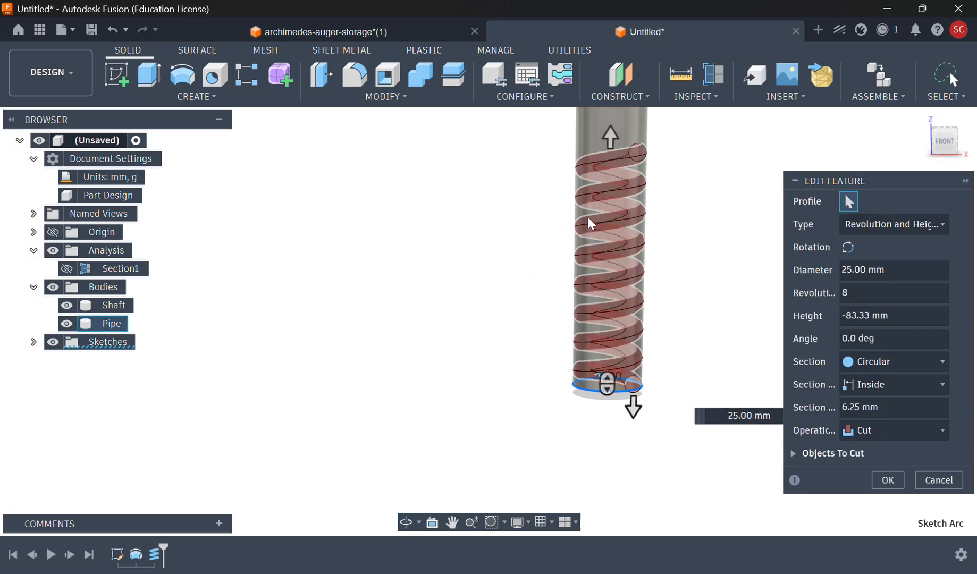
{"action": "left_click", "coordinate": [908, 430]}
{"action": "left_click", "coordinate": [867, 509]}
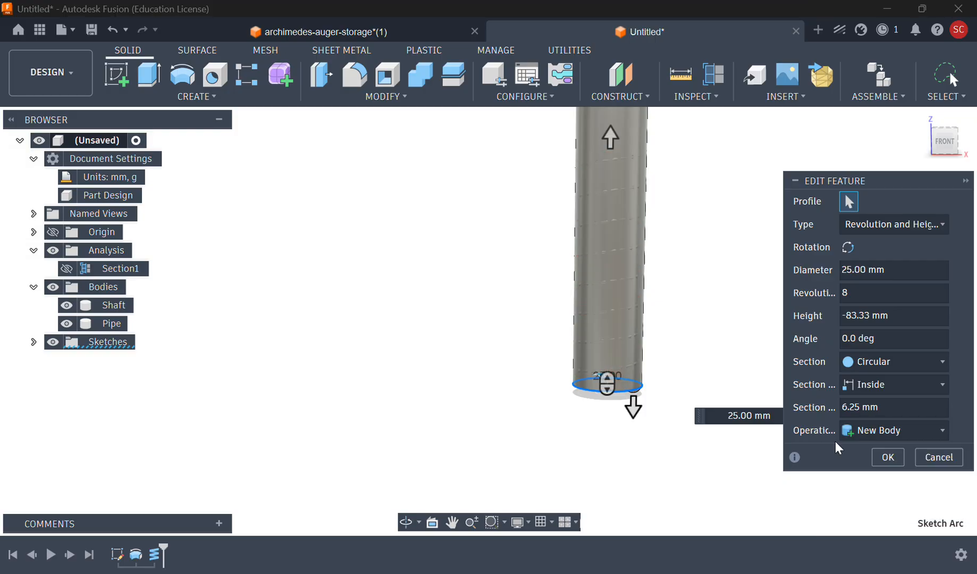
{"action": "left_click", "coordinate": [910, 384]}
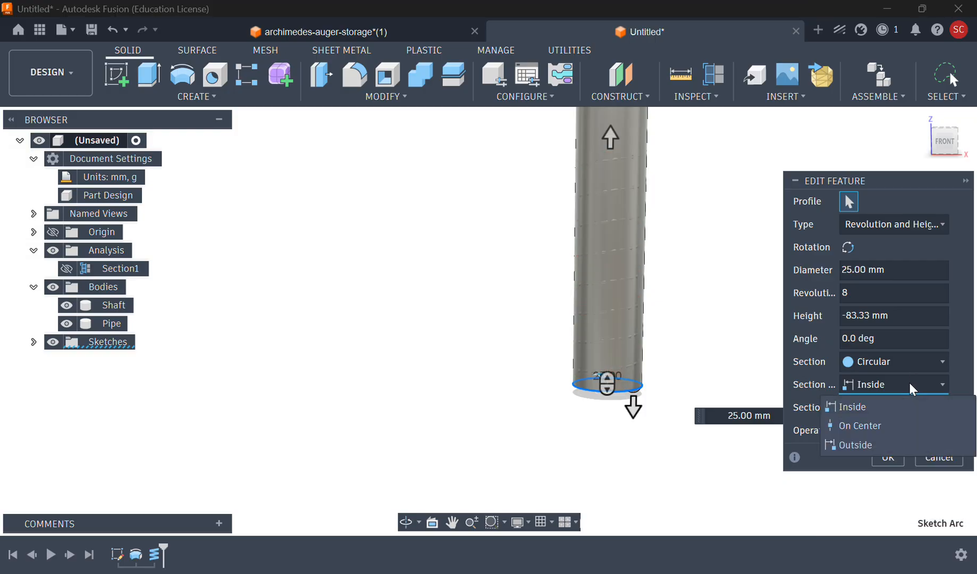
{"action": "left_click", "coordinate": [902, 361]}
{"action": "left_click", "coordinate": [901, 361]}
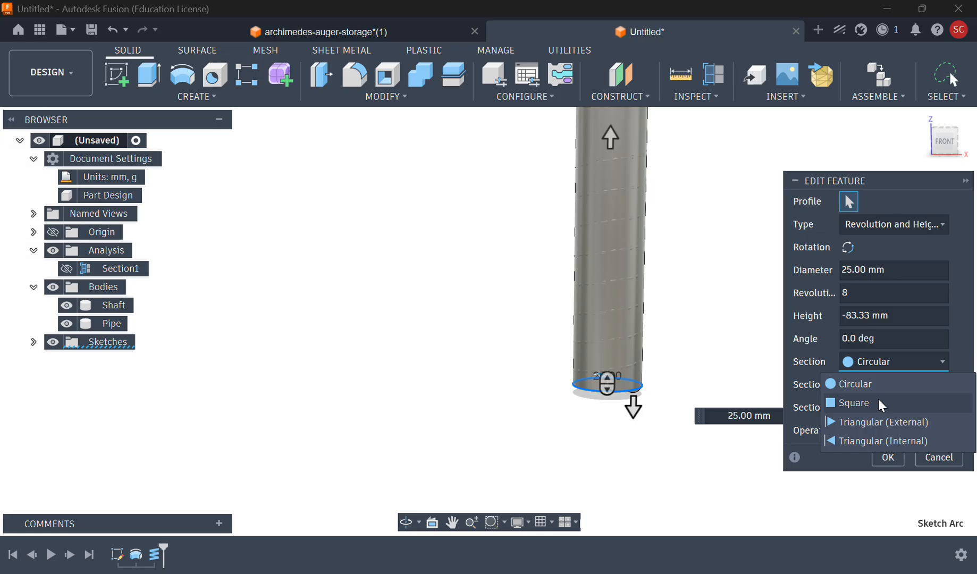
{"action": "left_click", "coordinate": [878, 405]}
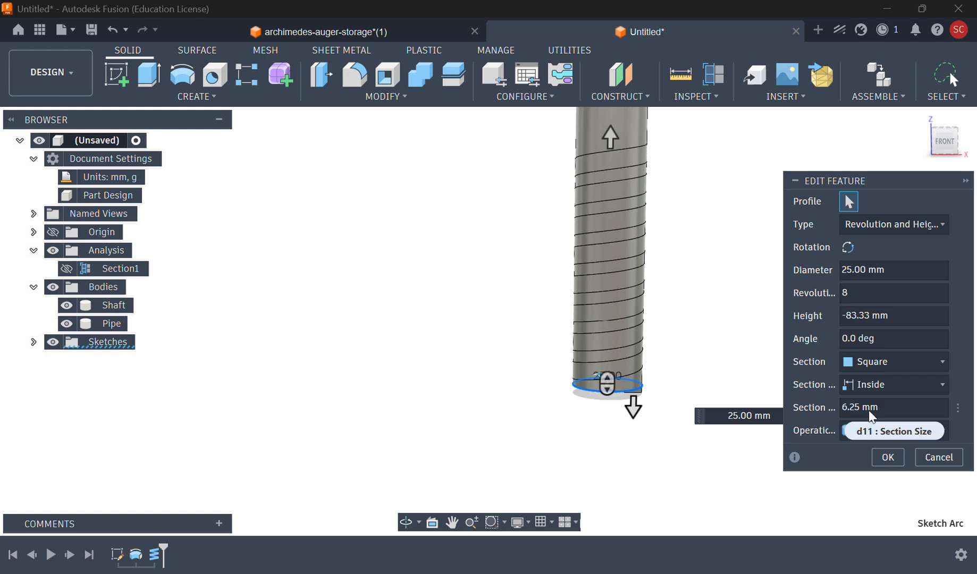
{"action": "left_click", "coordinate": [886, 457]}
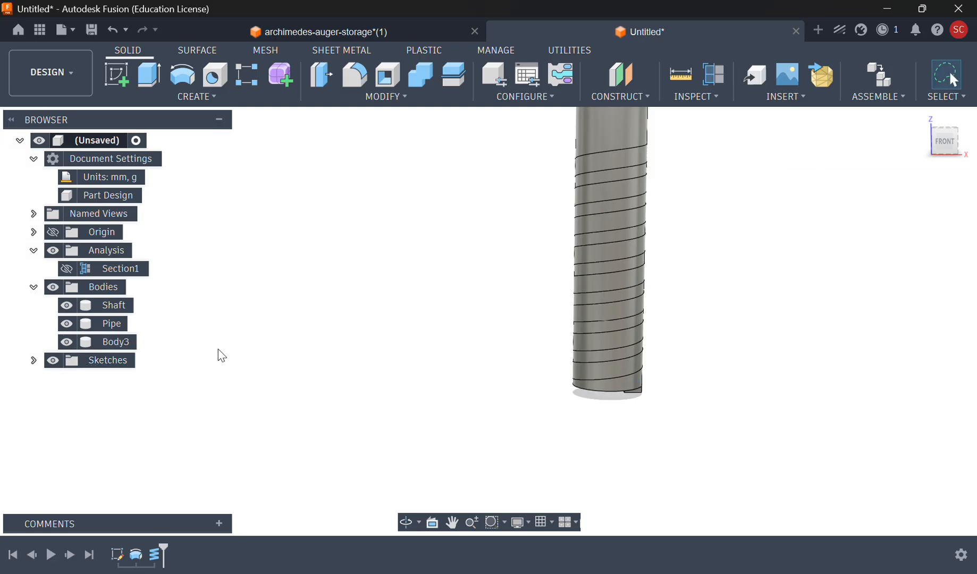
Step: Rename the new helical body as Coil and hide the Shaft and Pipe bodies to view it alone
{"action": "left_click", "coordinate": [118, 344]}
{"action": "double_click", "coordinate": [122, 344]}
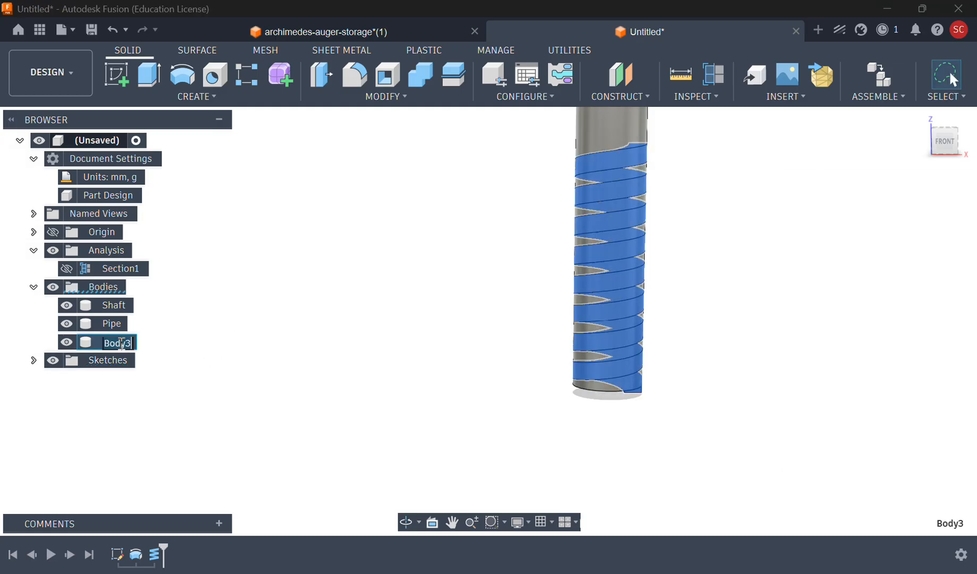
{"action": "type", "text": "Coil"}
{"action": "key", "text": "Return"}
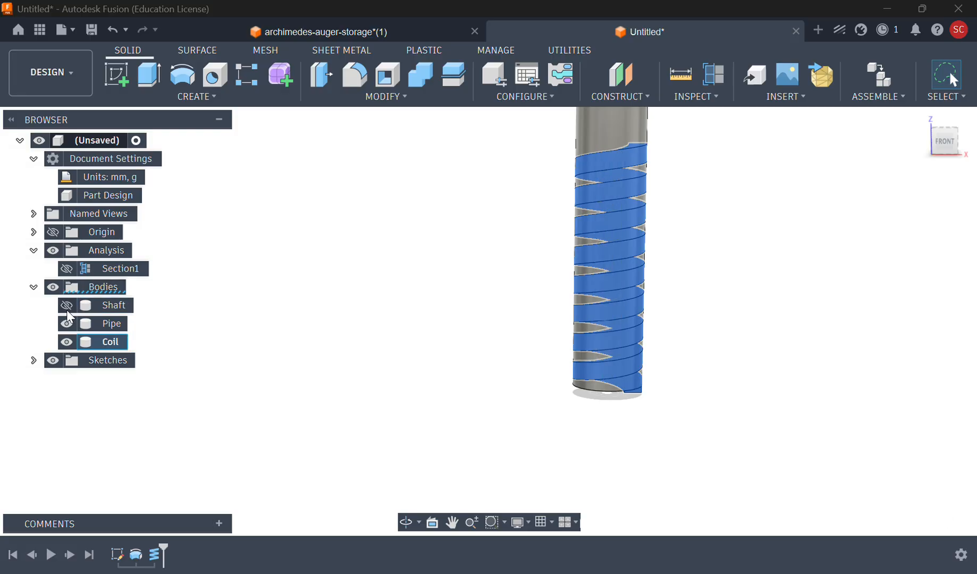
{"action": "left_click", "coordinate": [67, 324]}
{"action": "left_click", "coordinate": [455, 318]}
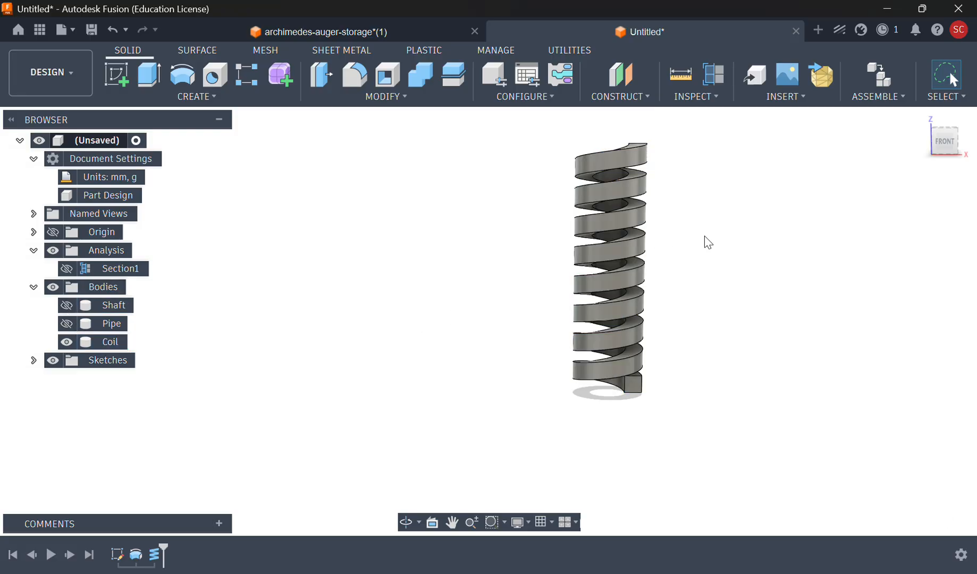
{"action": "middle_click_drag", "start_coordinate": [707, 242], "coordinate": [669, 266], "text": "shift"}
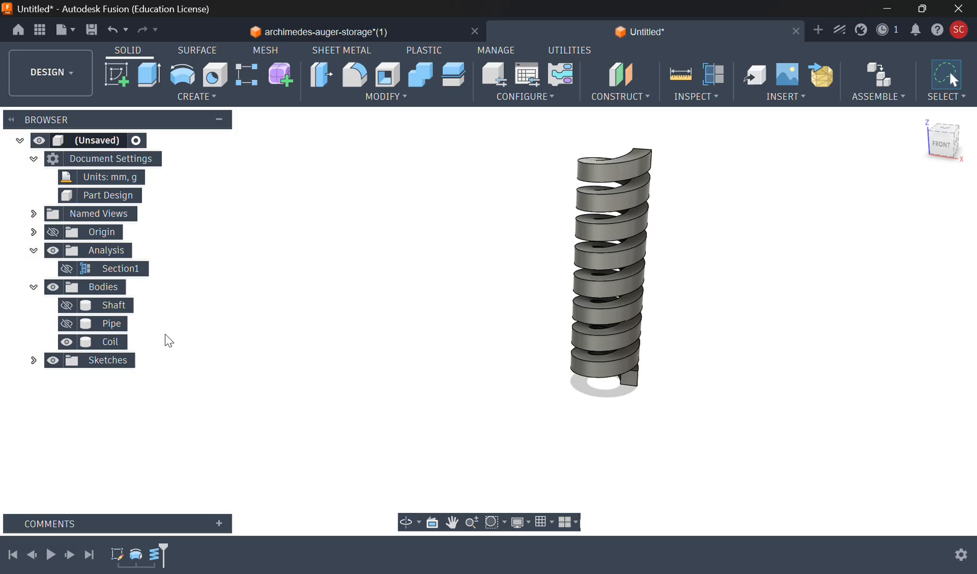
Step: Edit the coil feature again and change its section shape to Circular
{"action": "right_click", "coordinate": [154, 555]}
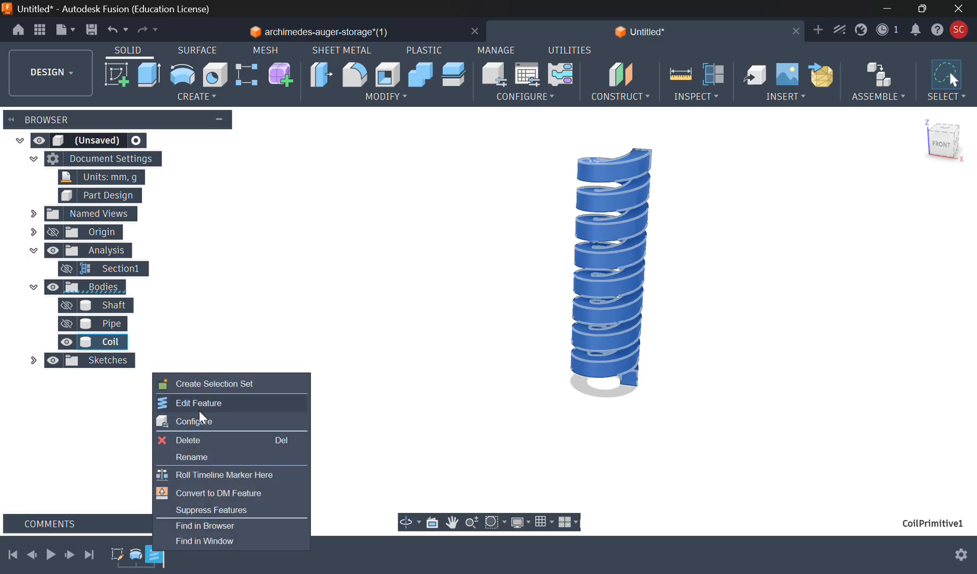
{"action": "left_click", "coordinate": [205, 404]}
{"action": "left_click", "coordinate": [898, 363]}
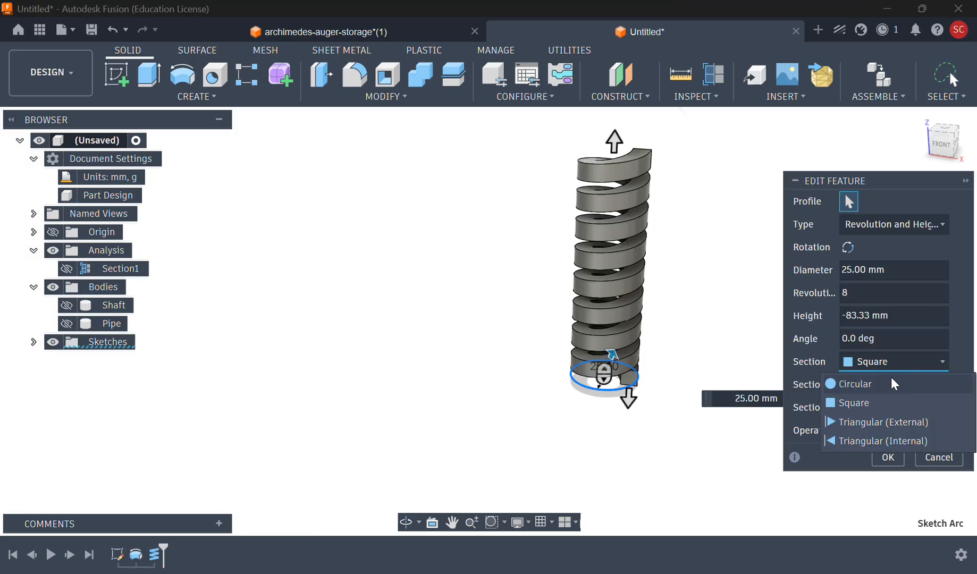
{"action": "left_click", "coordinate": [894, 384]}
{"action": "left_click", "coordinate": [891, 457]}
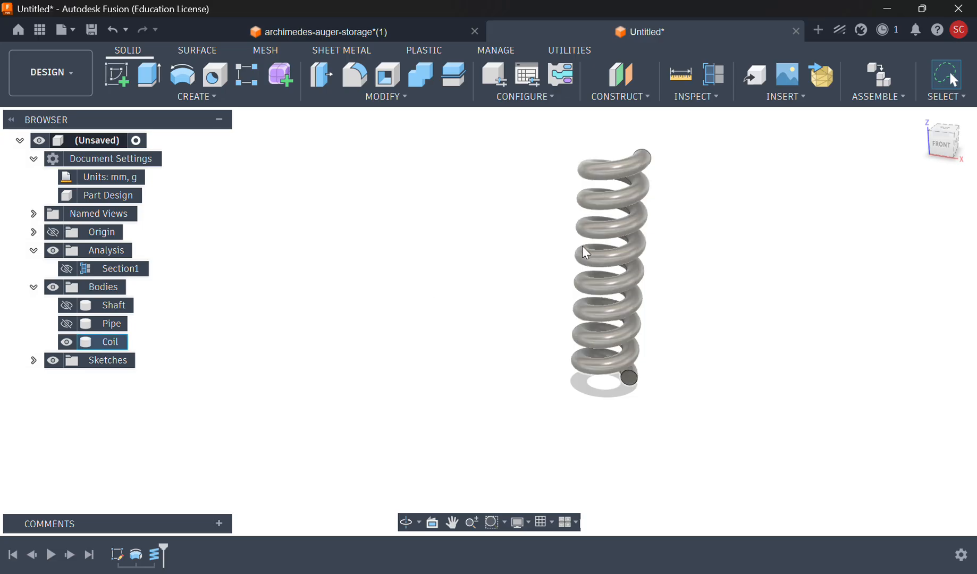
Step: Show the Shaft body together with the Coil and examine how the coil wraps around the shaft from several angles
{"action": "left_click", "coordinate": [66, 342]}
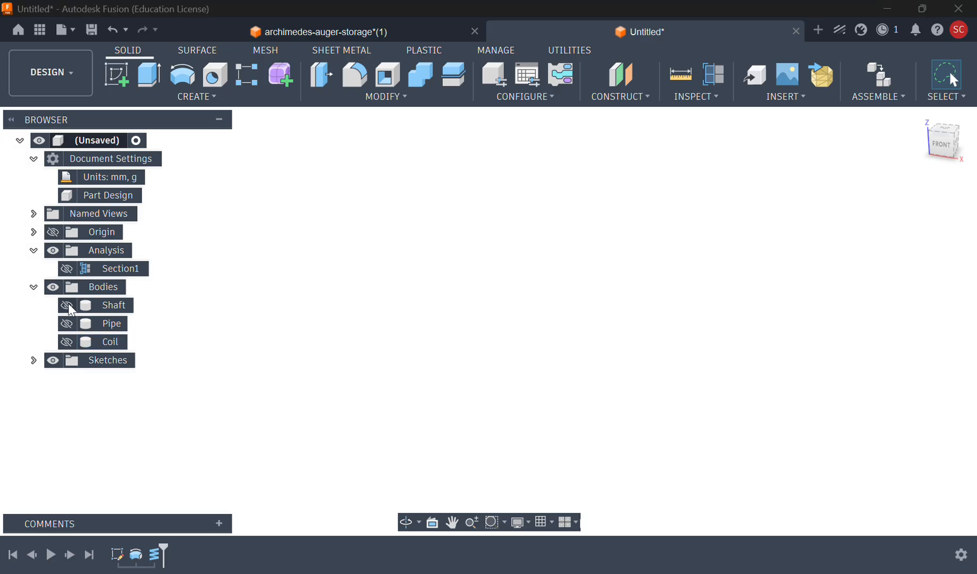
{"action": "left_click", "coordinate": [66, 342]}
{"action": "left_click", "coordinate": [66, 305]}
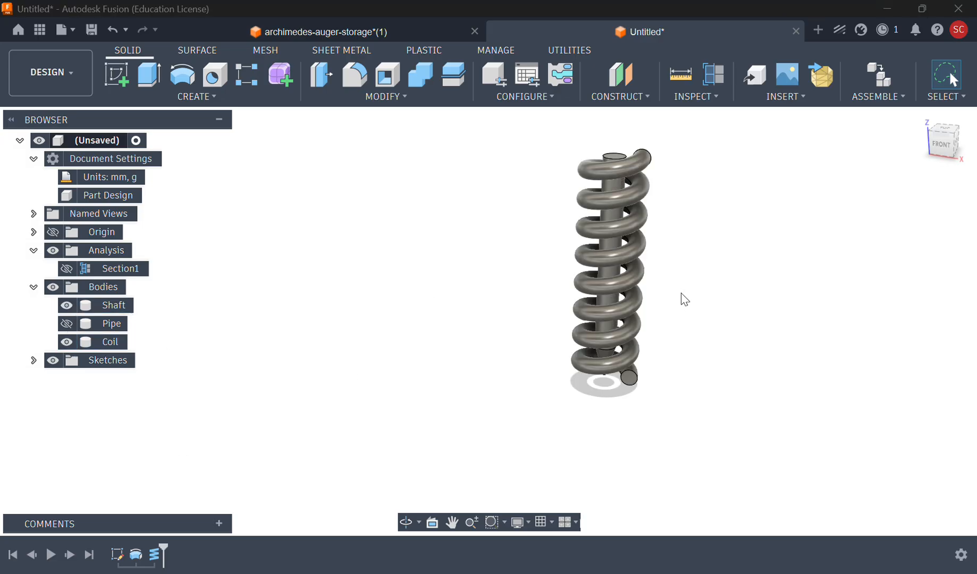
{"action": "middle_click_drag", "start_coordinate": [682, 298], "coordinate": [704, 277], "text": "shift"}
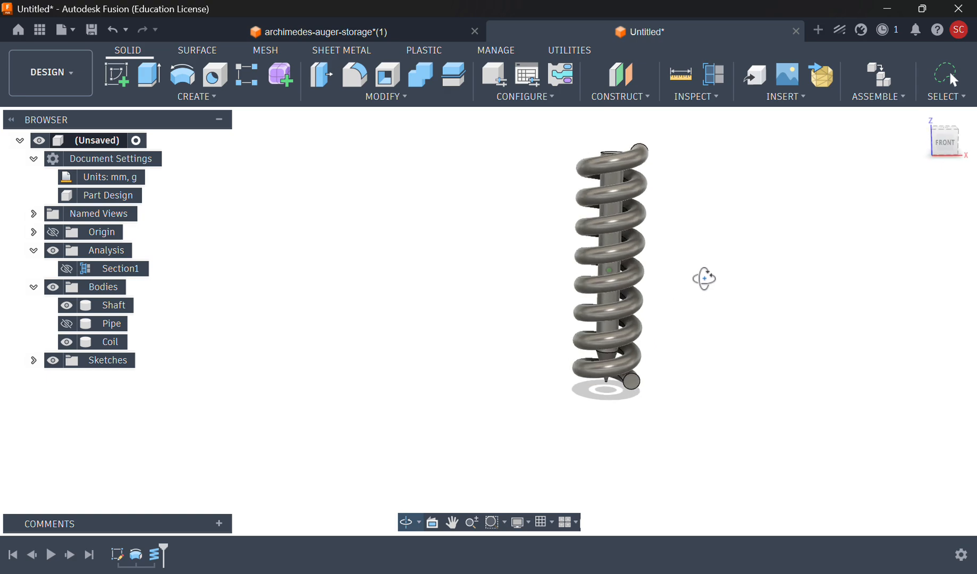
{"action": "middle_click_drag", "start_coordinate": [616, 163], "coordinate": [638, 357], "text": "shift"}
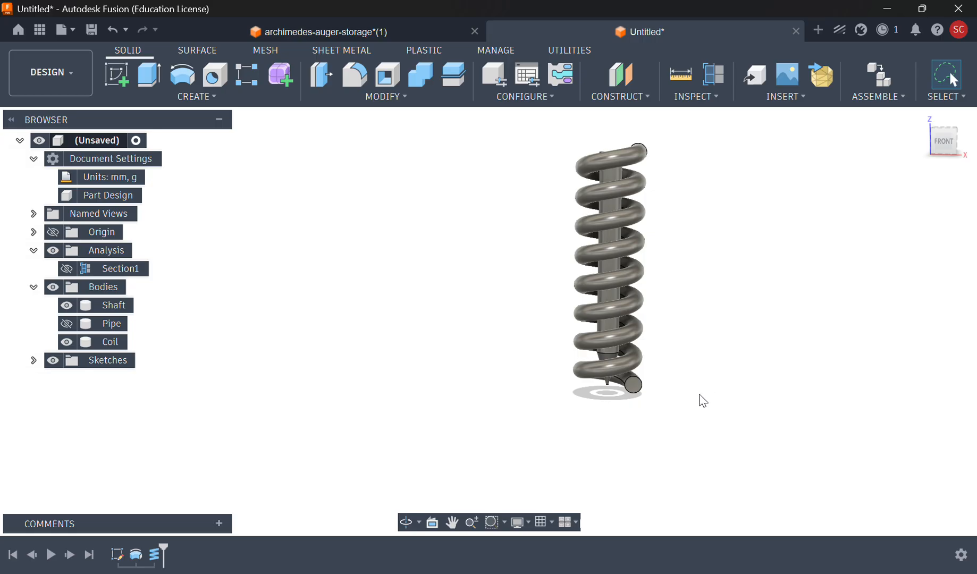
{"action": "mouse_move", "coordinate": [700, 399]}
{"action": "middle_mouse_down", "text": "shift"}
{"action": "mouse_move", "coordinate": [692, 340]}
{"action": "mouse_move", "coordinate": [702, 417]}
{"action": "mouse_move", "coordinate": [696, 362]}
{"action": "mouse_move", "coordinate": [709, 393]}
{"action": "middle_mouse_up", "text": "shift"}
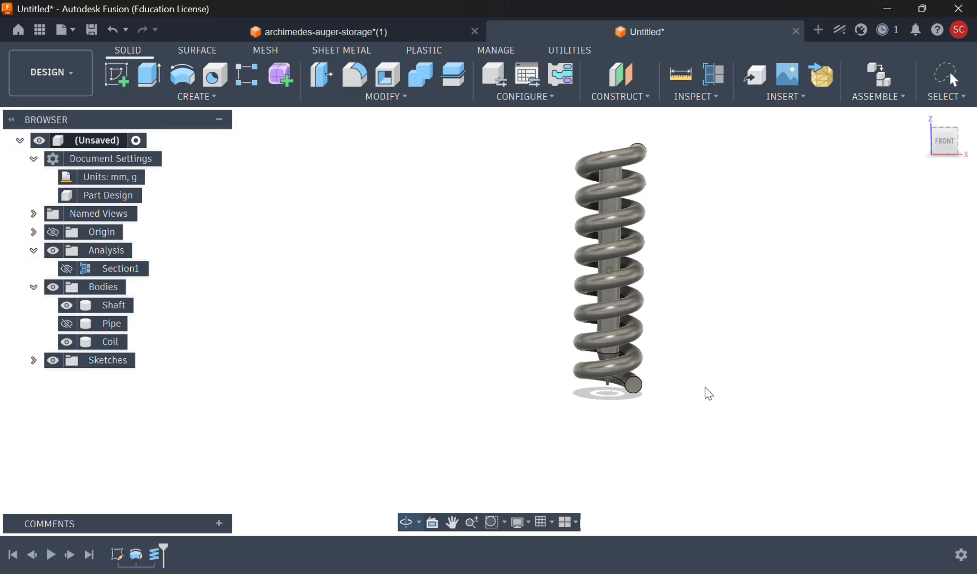
{"action": "middle_click_drag", "start_coordinate": [710, 290], "coordinate": [674, 207], "text": "shift"}
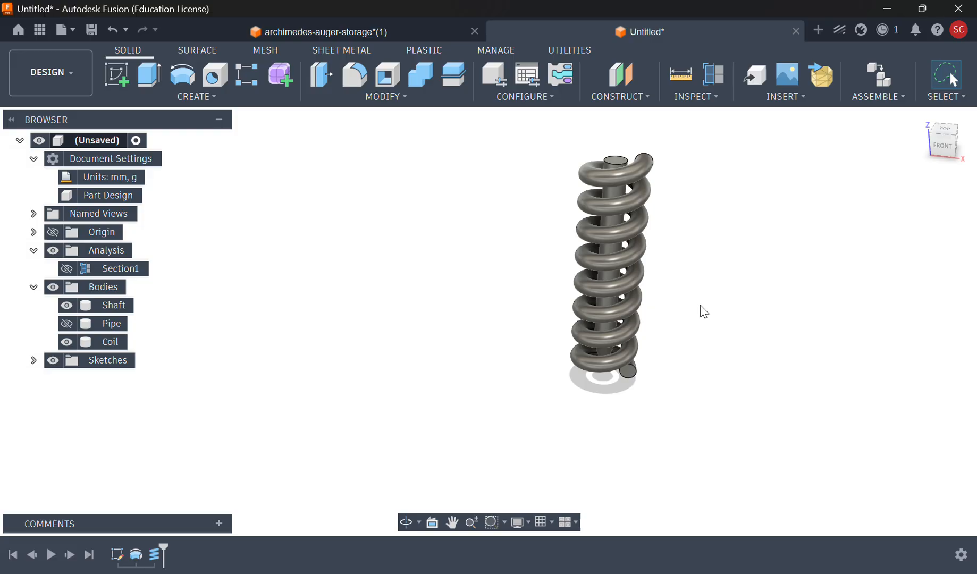
{"action": "middle_click_drag", "start_coordinate": [716, 309], "coordinate": [718, 279], "text": "shift"}
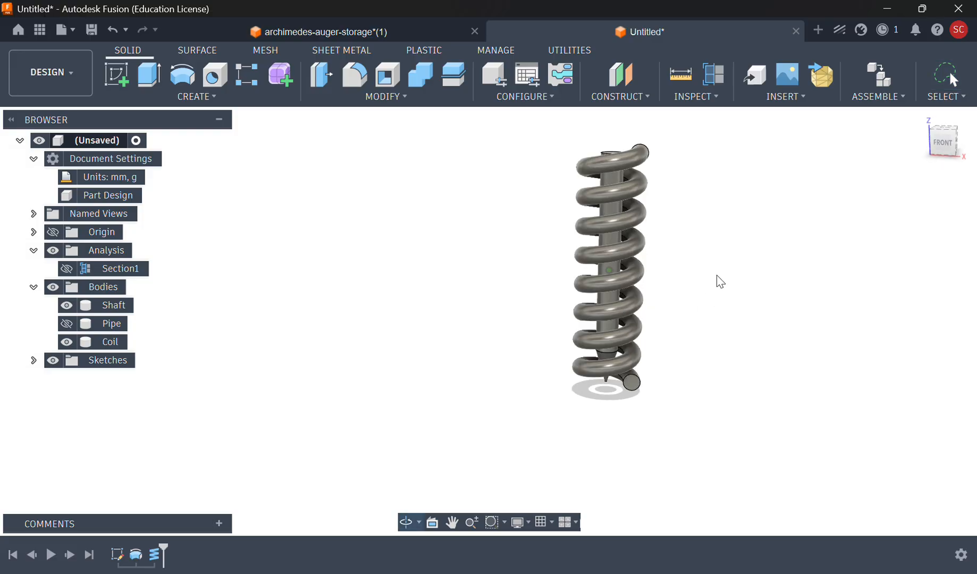
Step: Start a sketch on the front plane and, with the Shaft hidden, project the coil's helical edge onto the Coil's surface using Closest Point
{"action": "left_click", "coordinate": [120, 79]}
{"action": "left_click", "coordinate": [673, 328]}
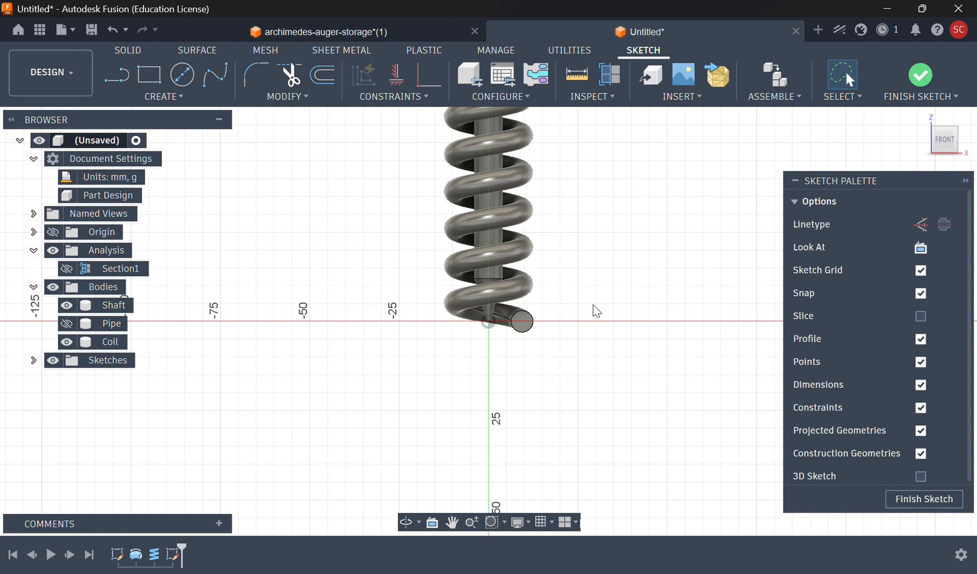
{"action": "left_click", "coordinate": [180, 97]}
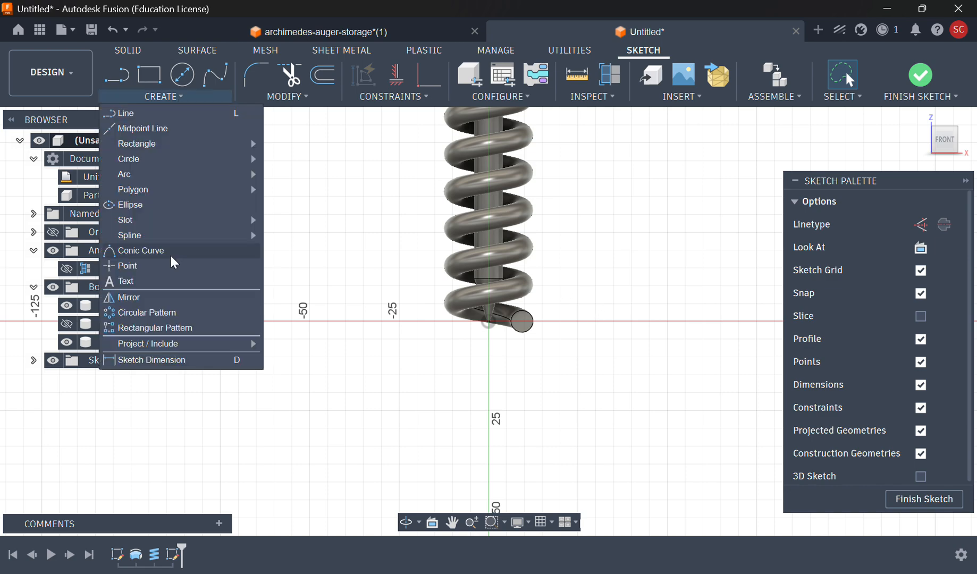
{"action": "mouse_move", "coordinate": [170, 349]}
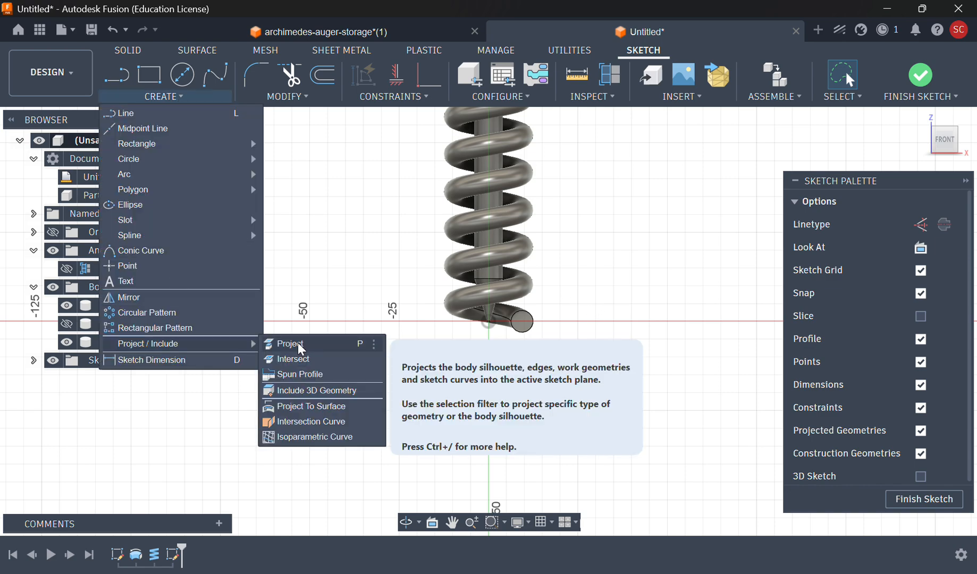
{"action": "left_click", "coordinate": [324, 410]}
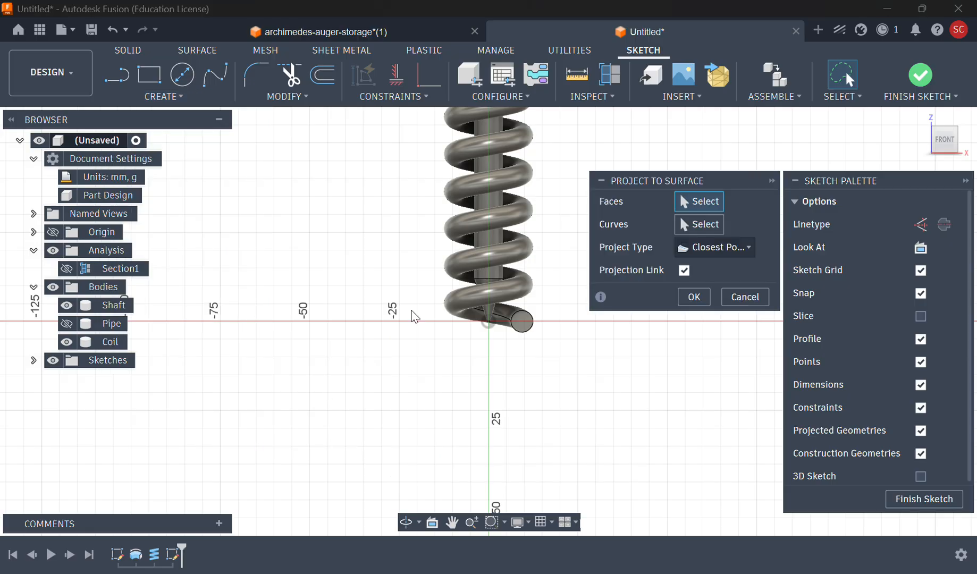
{"action": "left_click", "coordinate": [524, 214]}
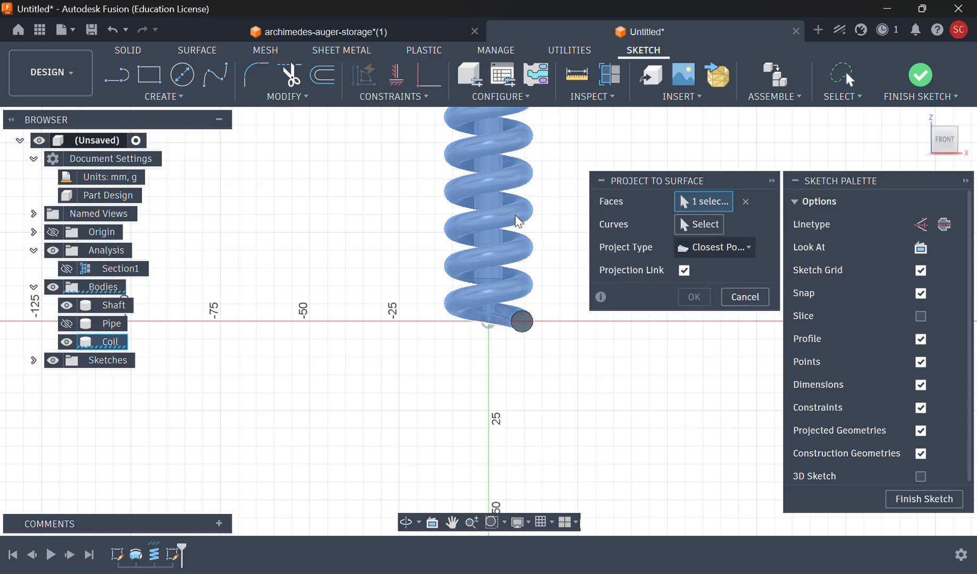
{"action": "left_click", "coordinate": [519, 217]}
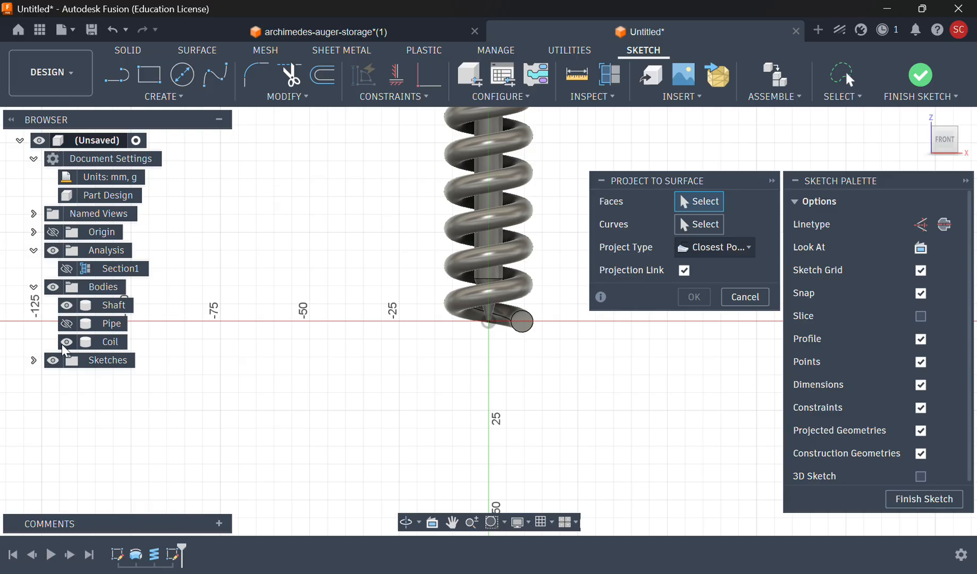
{"action": "left_click", "coordinate": [66, 305]}
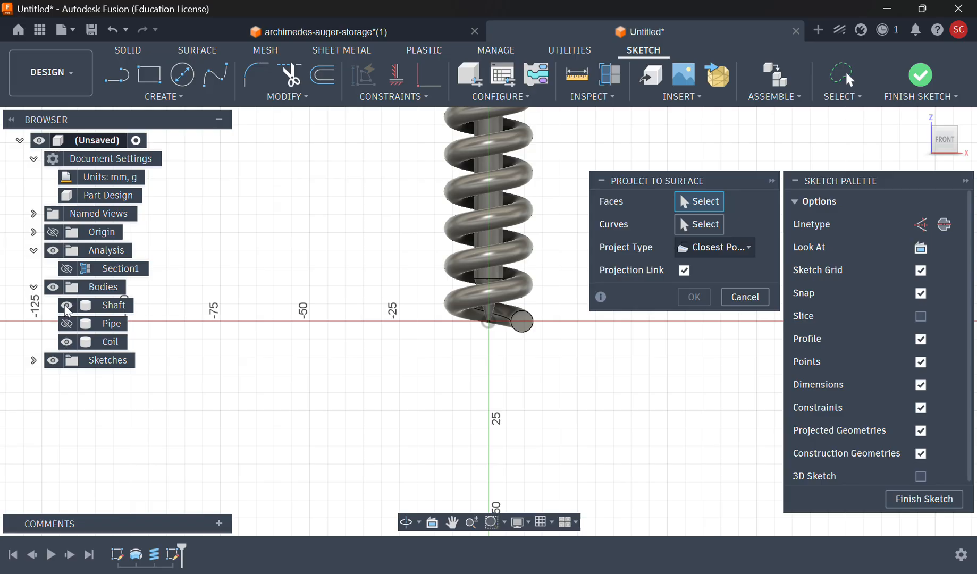
{"action": "left_click", "coordinate": [521, 211]}
{"action": "left_click", "coordinate": [701, 225]}
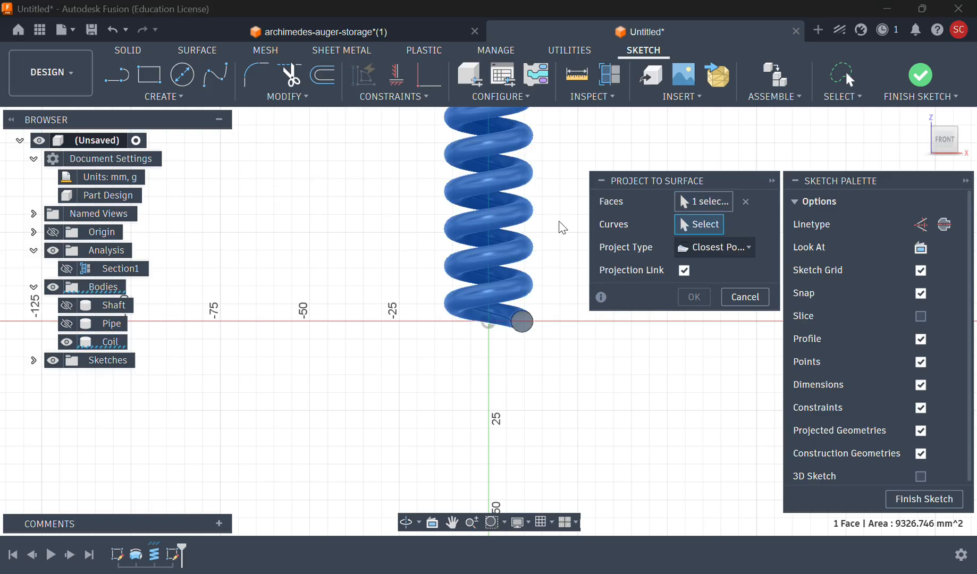
{"action": "left_click", "coordinate": [510, 221]}
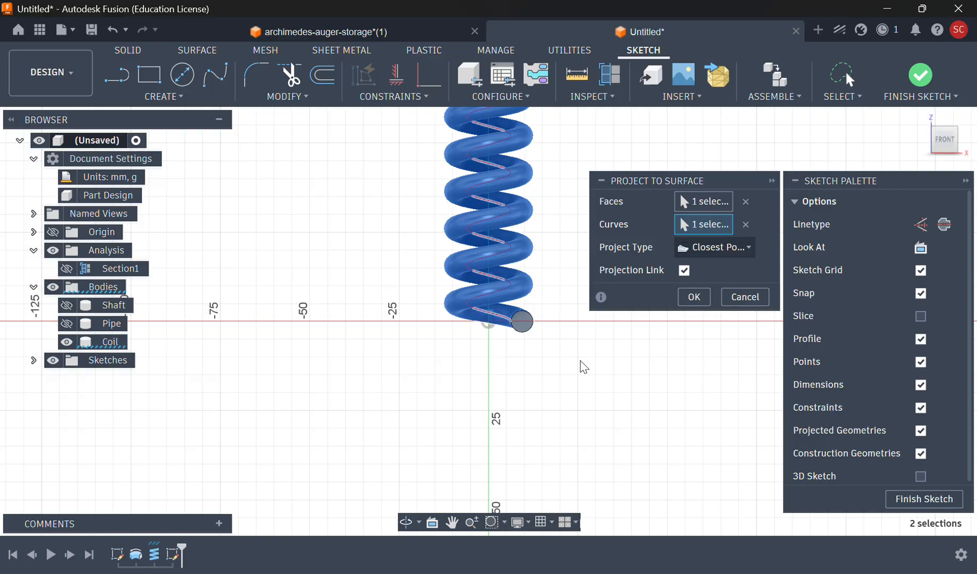
{"action": "left_click", "coordinate": [692, 298]}
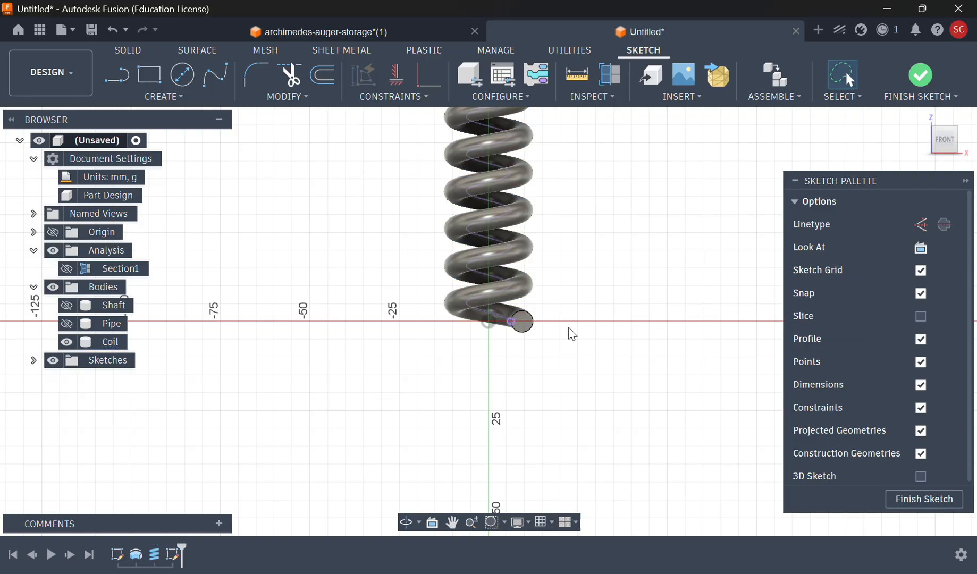
Step: Hide the Coil body to isolate the projected helix and examine its lower start point
{"action": "left_click", "coordinate": [66, 342]}
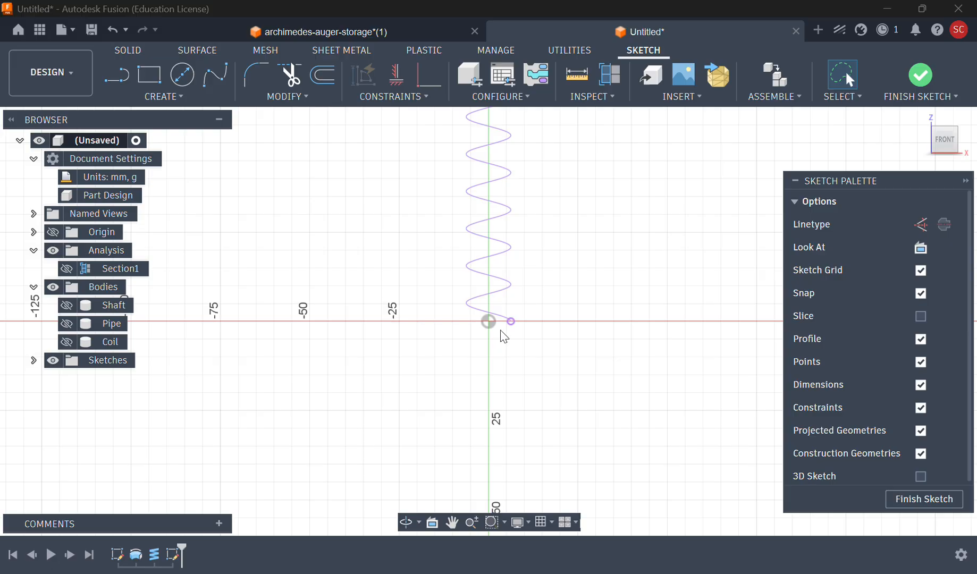
{"action": "left_click", "coordinate": [471, 522]}
{"action": "left_click_drag", "start_coordinate": [513, 388], "coordinate": [502, 490]}
{"action": "middle_click_drag", "start_coordinate": [549, 346], "coordinate": [497, 462]}
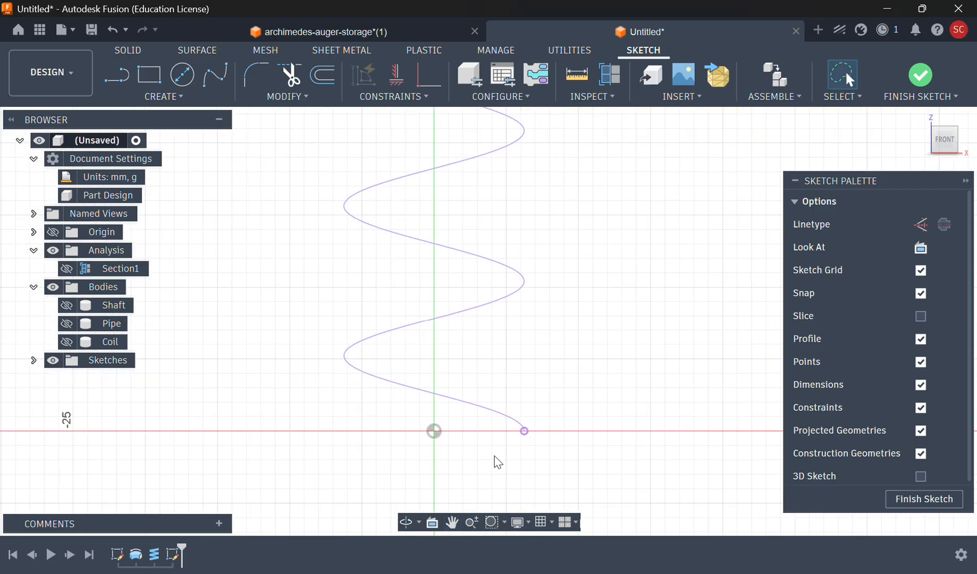
{"action": "mouse_move", "coordinate": [576, 332]}
{"action": "middle_mouse_down", "text": "shift"}
{"action": "mouse_move", "coordinate": [523, 338]}
{"action": "mouse_move", "coordinate": [493, 384]}
{"action": "mouse_move", "coordinate": [535, 359]}
{"action": "middle_mouse_up", "text": "shift"}
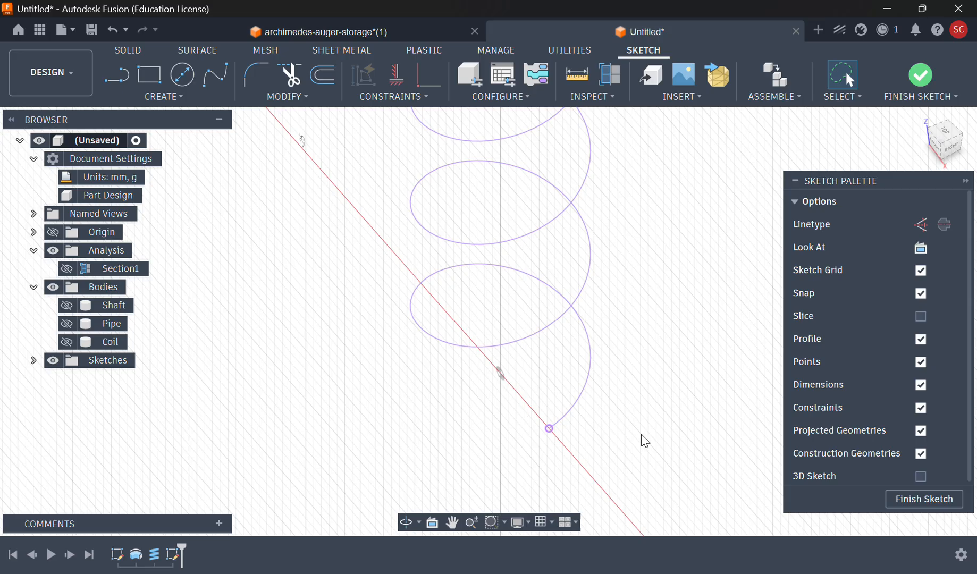
{"action": "mouse_move", "coordinate": [599, 451]}
{"action": "middle_mouse_down"}
{"action": "mouse_move", "coordinate": [661, 395]}
{"action": "mouse_move", "coordinate": [589, 450]}
{"action": "mouse_move", "coordinate": [602, 438]}
{"action": "middle_mouse_up"}
Step: Switch to the archimedes-auger-storage reference and measure the thread's thickness between its two outer helical edges
{"action": "left_click", "coordinate": [339, 33]}
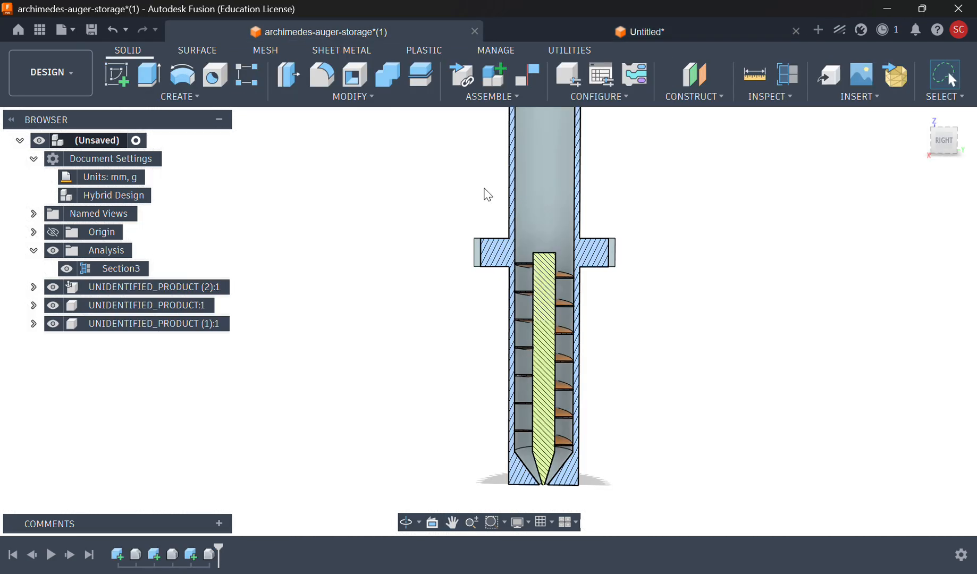
{"action": "left_click", "coordinate": [755, 75]}
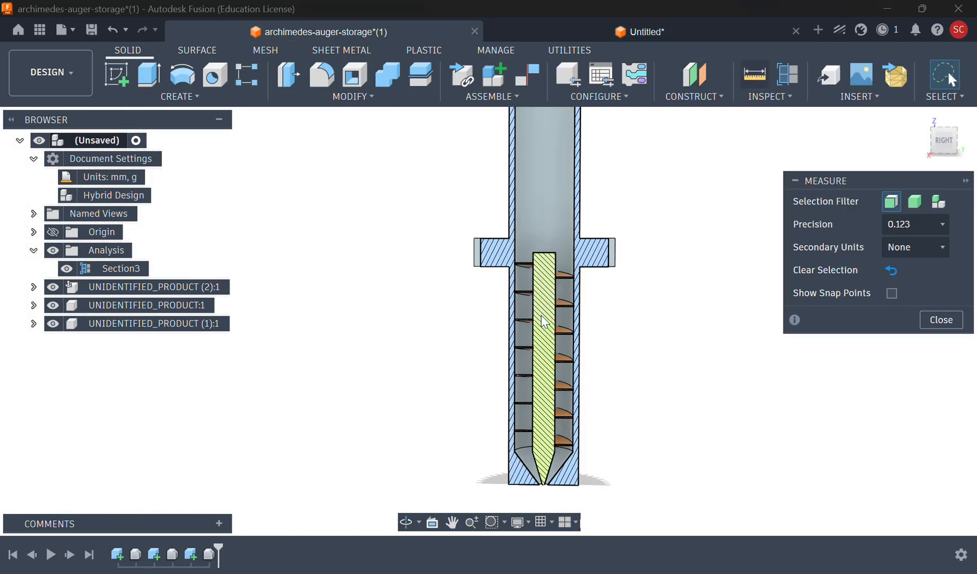
{"action": "left_click", "coordinate": [471, 523]}
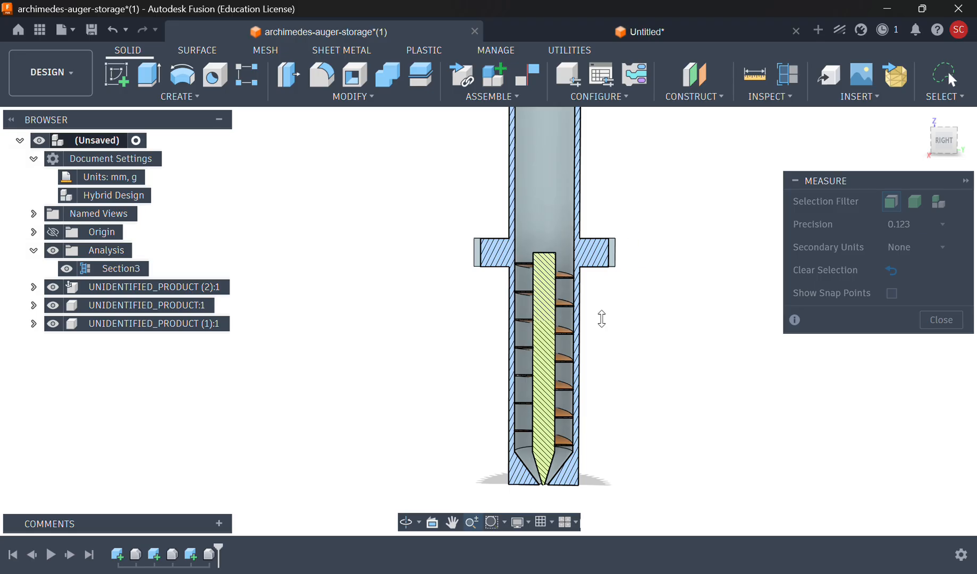
{"action": "left_click_drag", "start_coordinate": [602, 318], "coordinate": [665, 368]}
{"action": "middle_click_drag", "start_coordinate": [624, 218], "coordinate": [393, 279]}
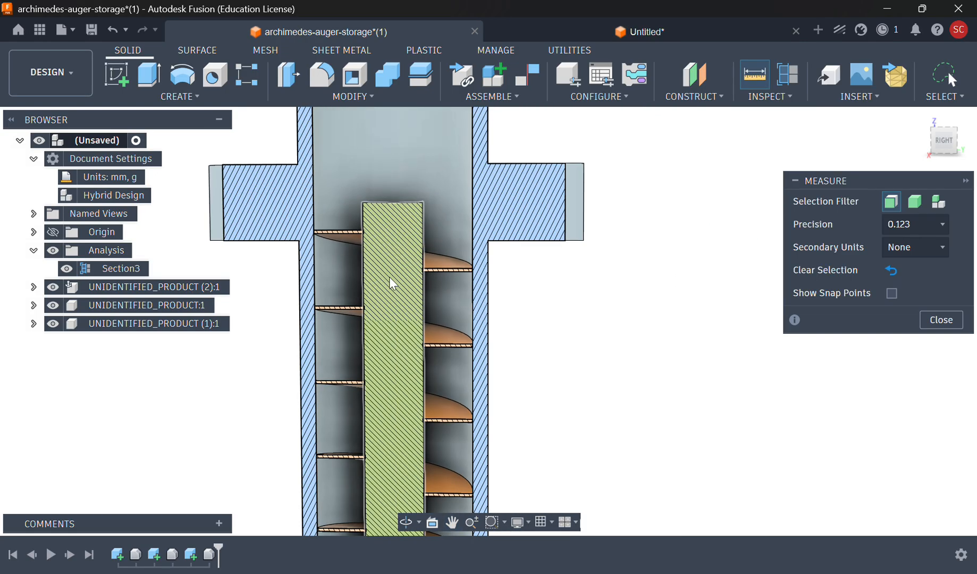
{"action": "middle_click_drag", "start_coordinate": [563, 275], "coordinate": [585, 298], "text": "shift"}
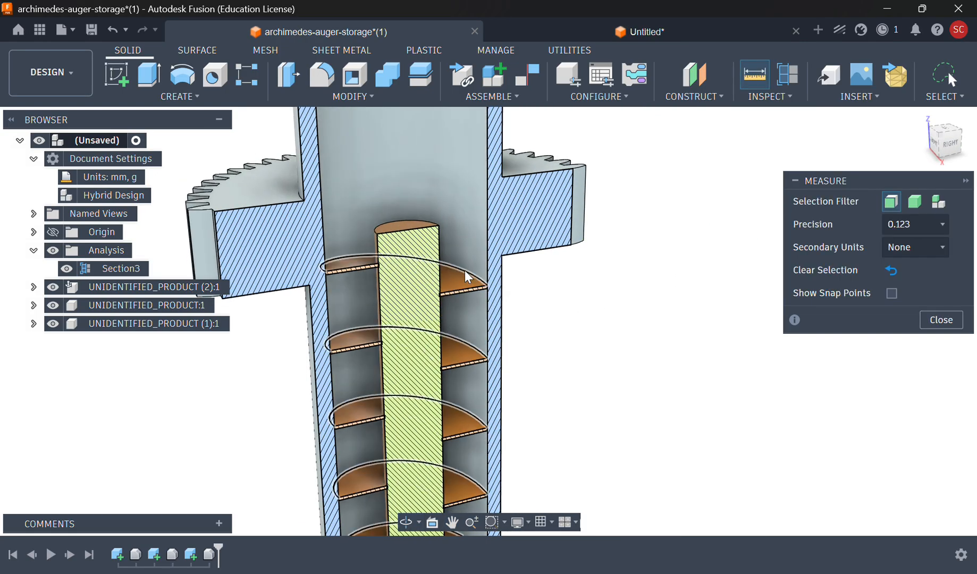
{"action": "left_click", "coordinate": [472, 286]}
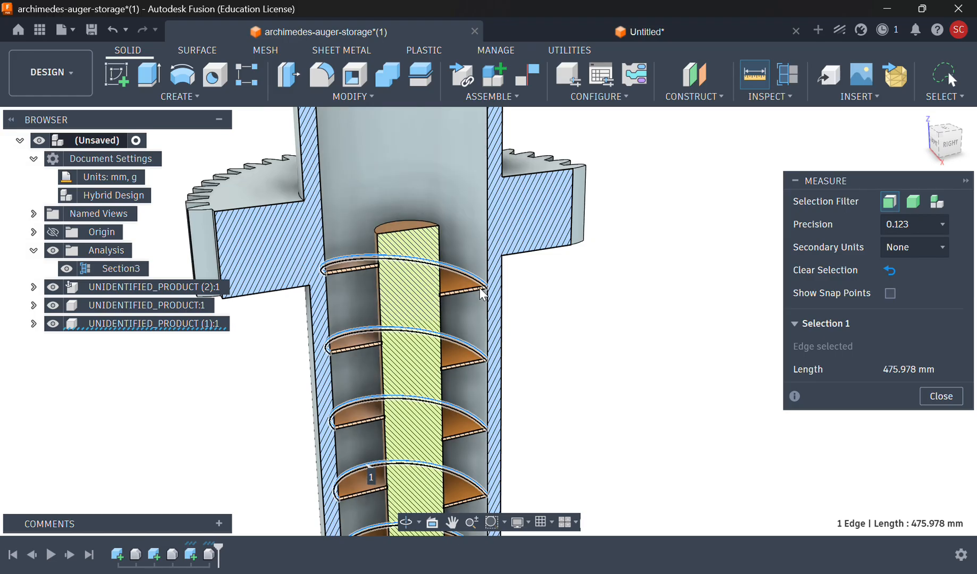
{"action": "left_click", "coordinate": [487, 311]}
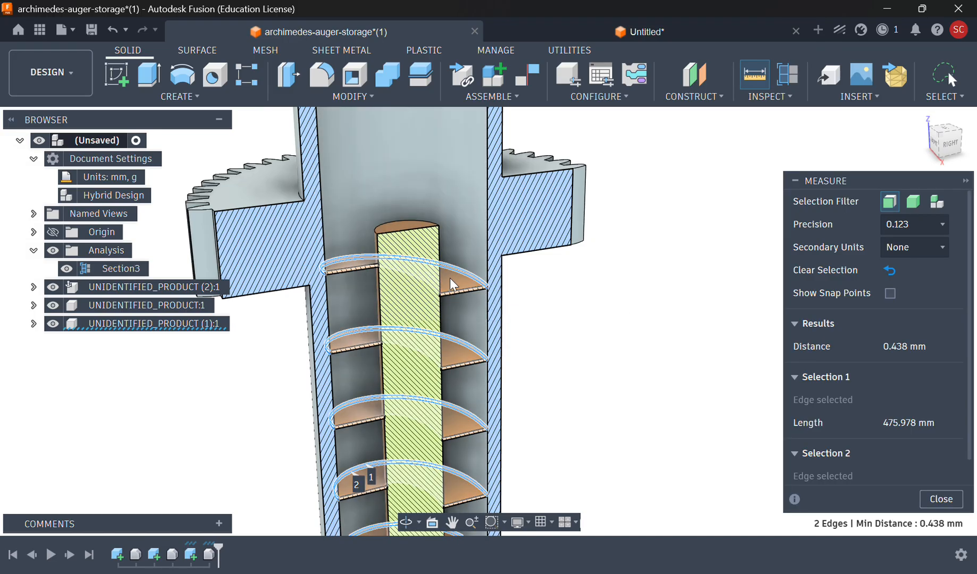
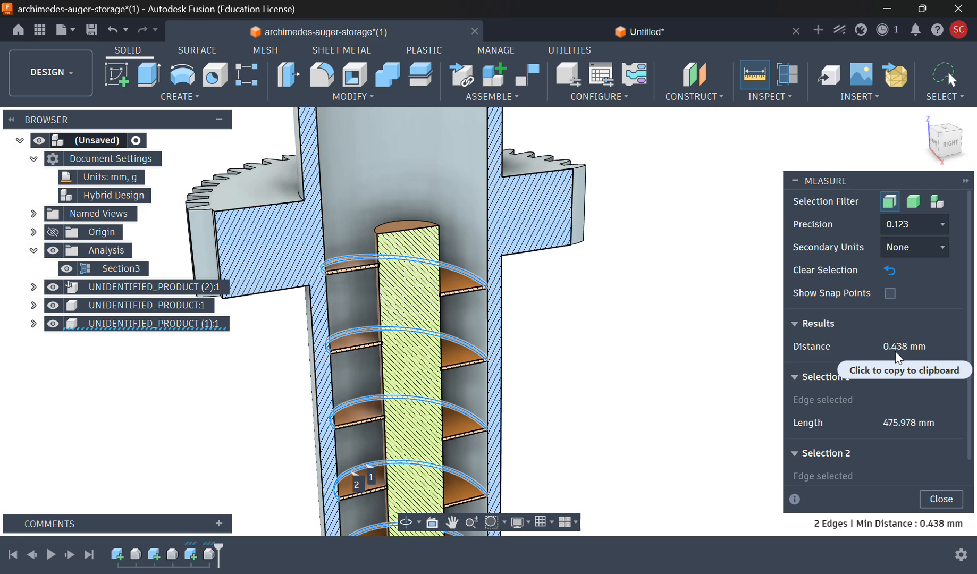
{"action": "middle_click_drag", "start_coordinate": [622, 384], "coordinate": [631, 309]}
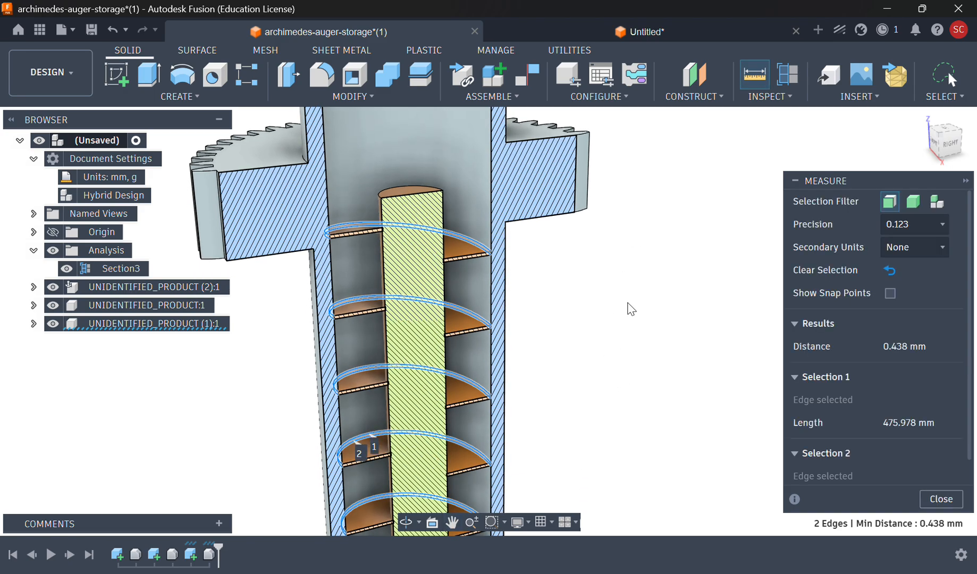
{"action": "middle_click_drag", "start_coordinate": [620, 220], "coordinate": [631, 174]}
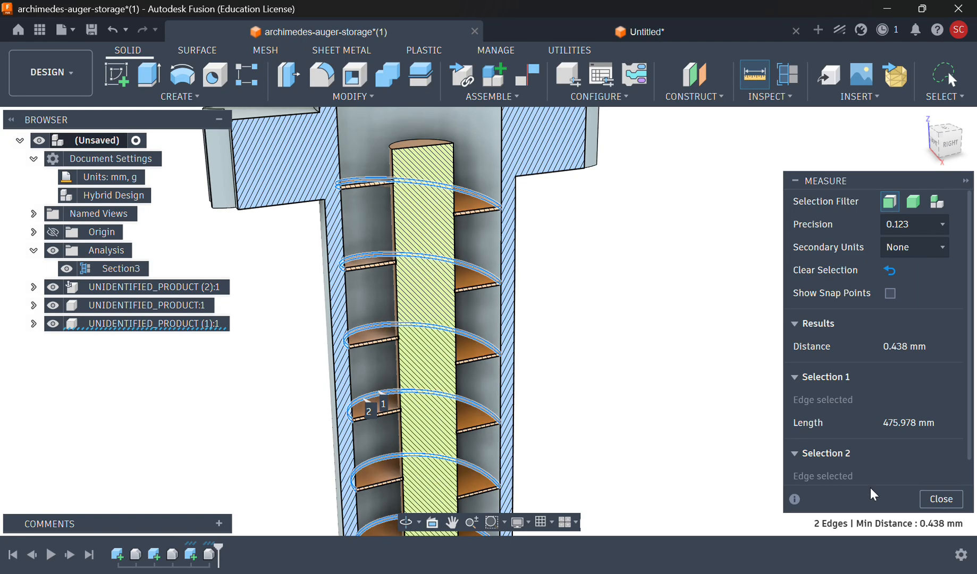
{"action": "left_click", "coordinate": [915, 504]}
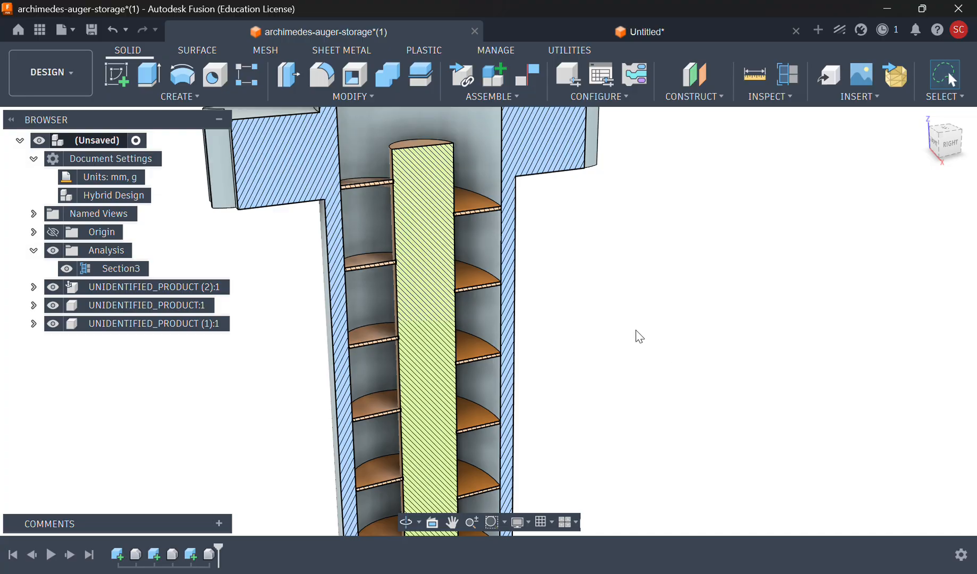
Step: Examine where the thread ends near the shaft's pointed tip in the reference section, and return to the Untitled part's sketch
{"action": "middle_click_drag", "start_coordinate": [689, 160], "coordinate": [696, 118]}
{"action": "middle_click_drag", "start_coordinate": [632, 449], "coordinate": [768, 153]}
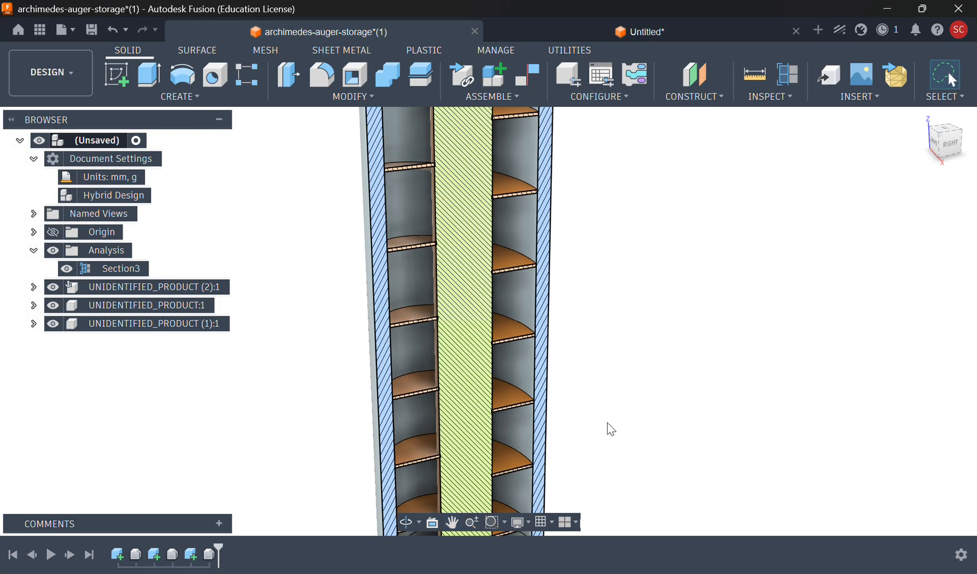
{"action": "middle_click_drag", "start_coordinate": [591, 524], "coordinate": [606, 120]}
{"action": "middle_click_drag", "start_coordinate": [579, 451], "coordinate": [617, 222]}
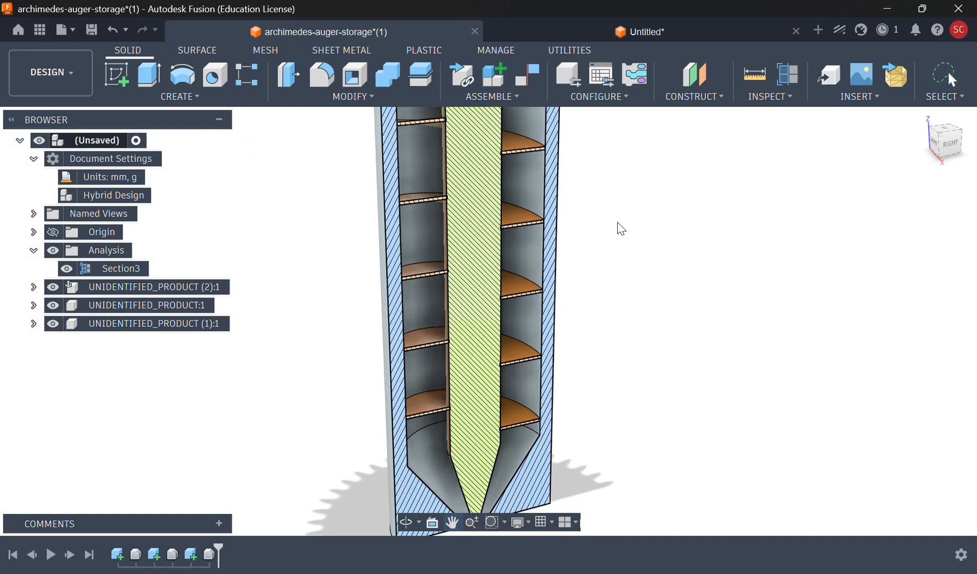
{"action": "middle_click_drag", "start_coordinate": [608, 441], "coordinate": [617, 188]}
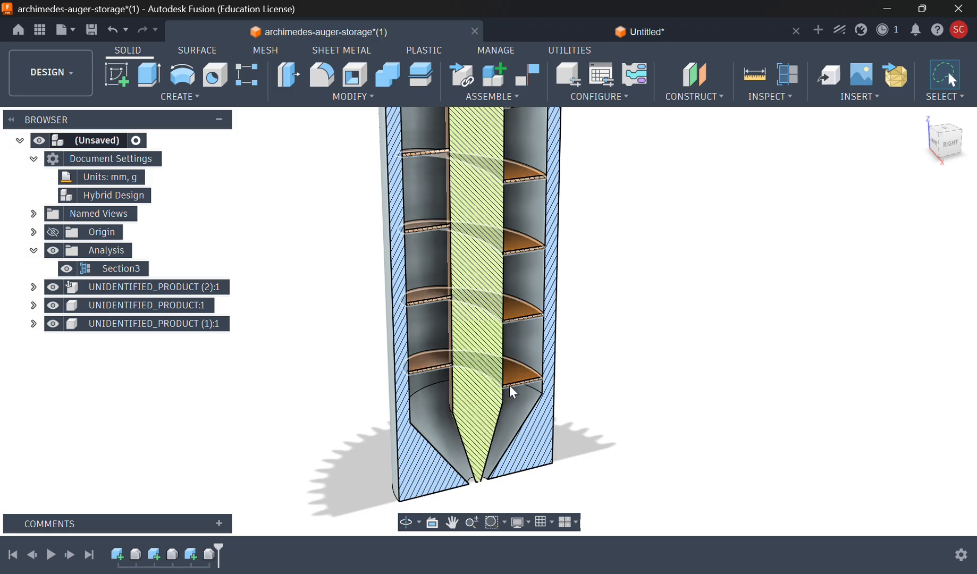
{"action": "left_click", "coordinate": [671, 40]}
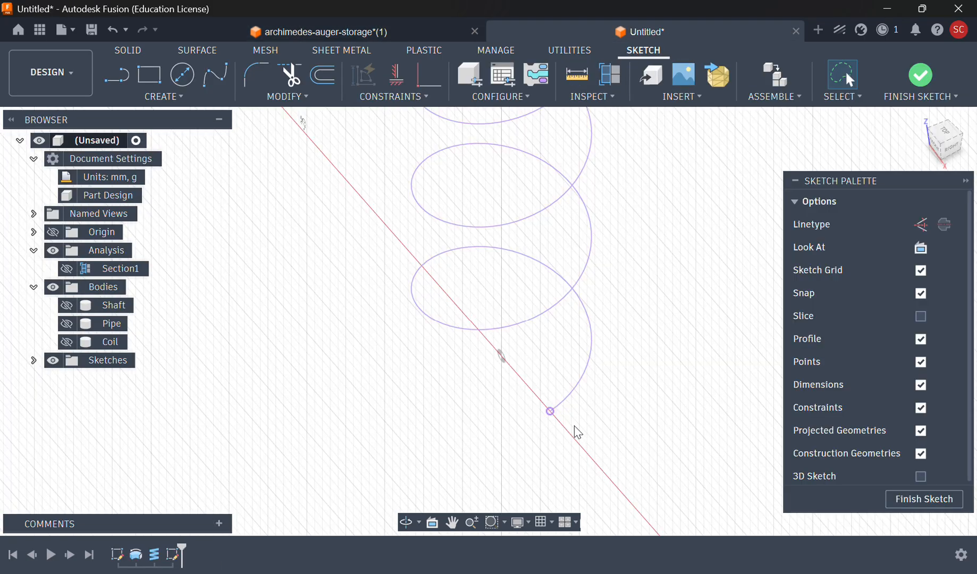
{"action": "mouse_move", "coordinate": [583, 442]}
{"action": "middle_mouse_down"}
{"action": "mouse_move", "coordinate": [617, 420]}
{"action": "mouse_move", "coordinate": [604, 421]}
{"action": "middle_mouse_up"}
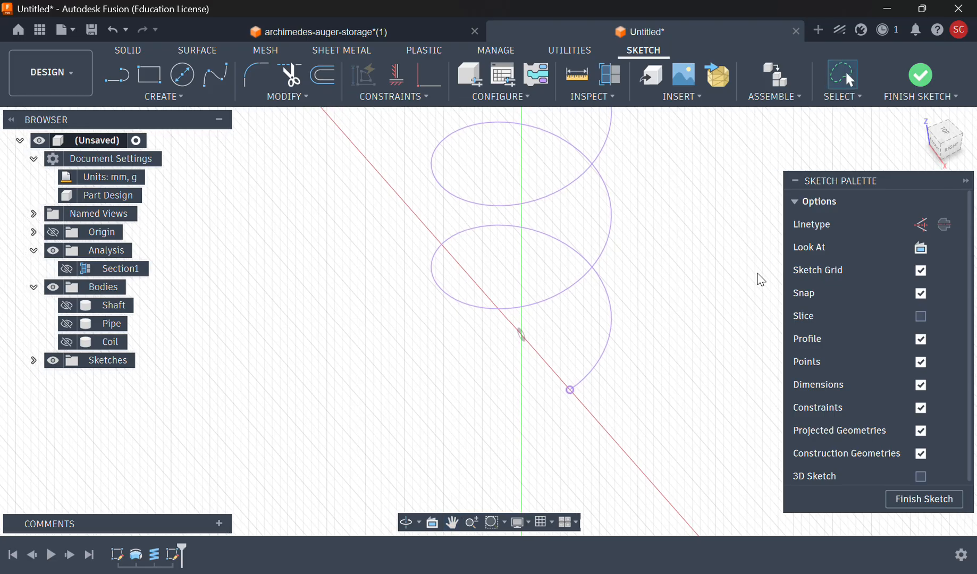
{"action": "left_click_drag", "start_coordinate": [923, 150], "coordinate": [937, 147]}
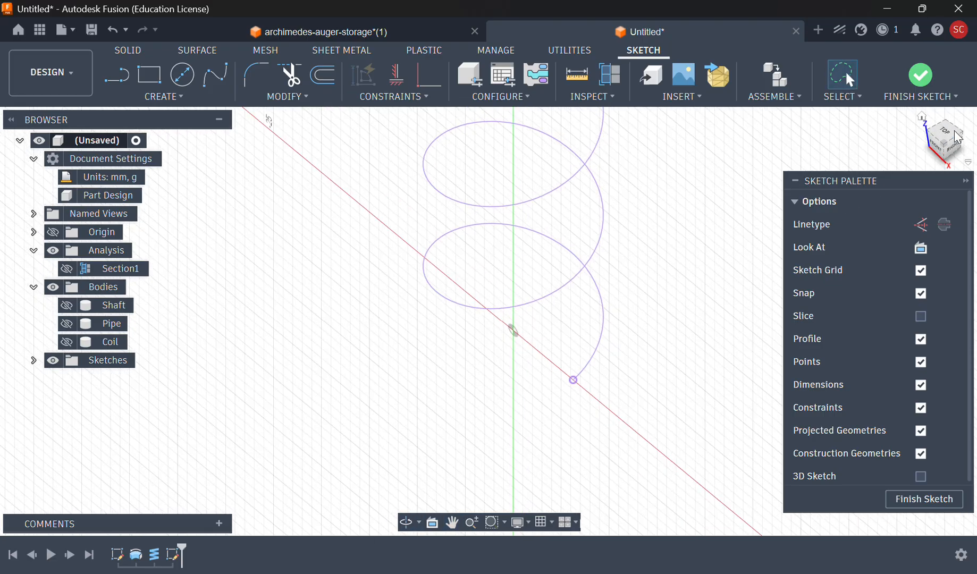
{"action": "left_click", "coordinate": [935, 150]}
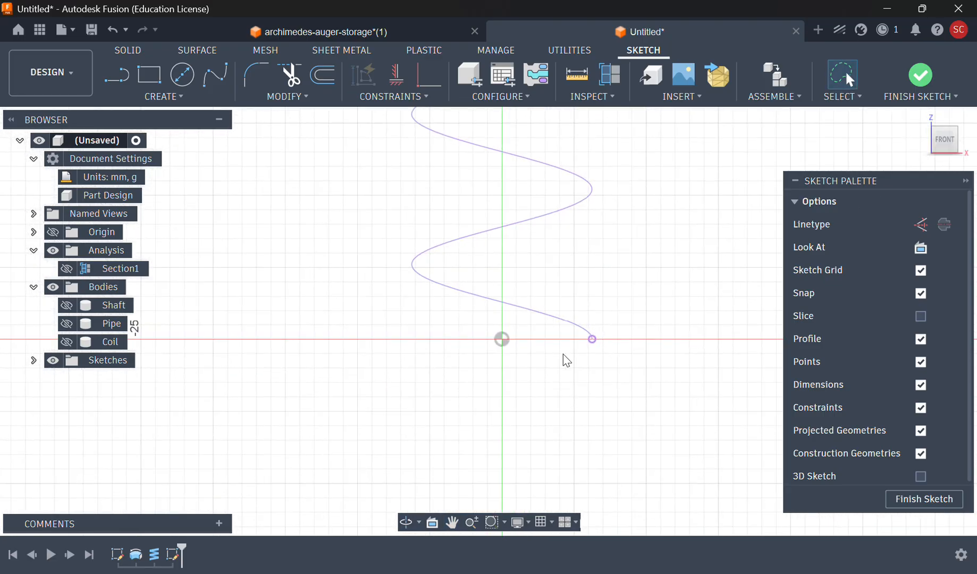
{"action": "left_click", "coordinate": [149, 74]}
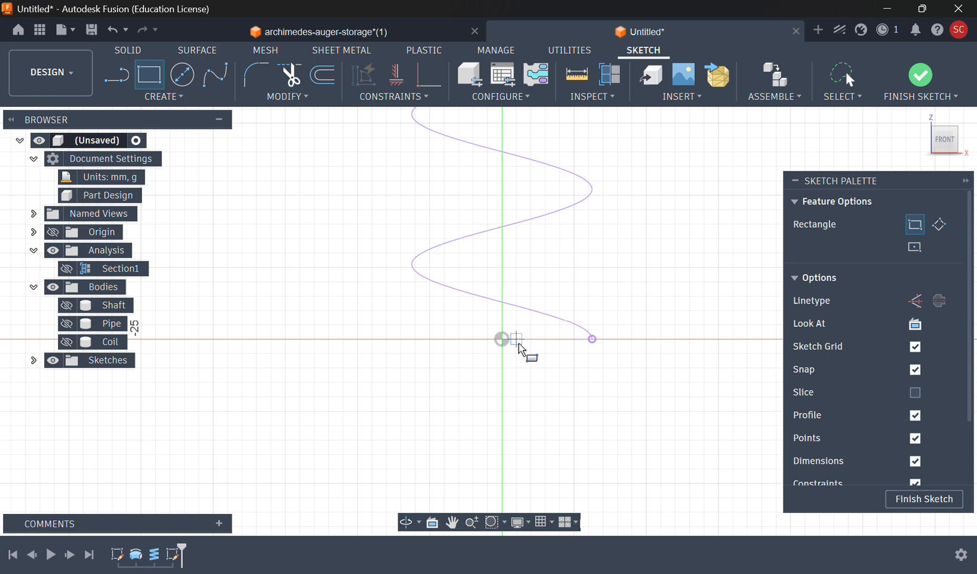
{"action": "left_click", "coordinate": [471, 522]}
{"action": "left_click_drag", "start_coordinate": [552, 408], "coordinate": [547, 500]}
{"action": "mouse_move", "coordinate": [570, 345]}
{"action": "middle_mouse_down"}
{"action": "mouse_move", "coordinate": [338, 290]}
{"action": "mouse_move", "coordinate": [324, 313]}
{"action": "middle_mouse_up"}
{"action": "key", "text": "r"}
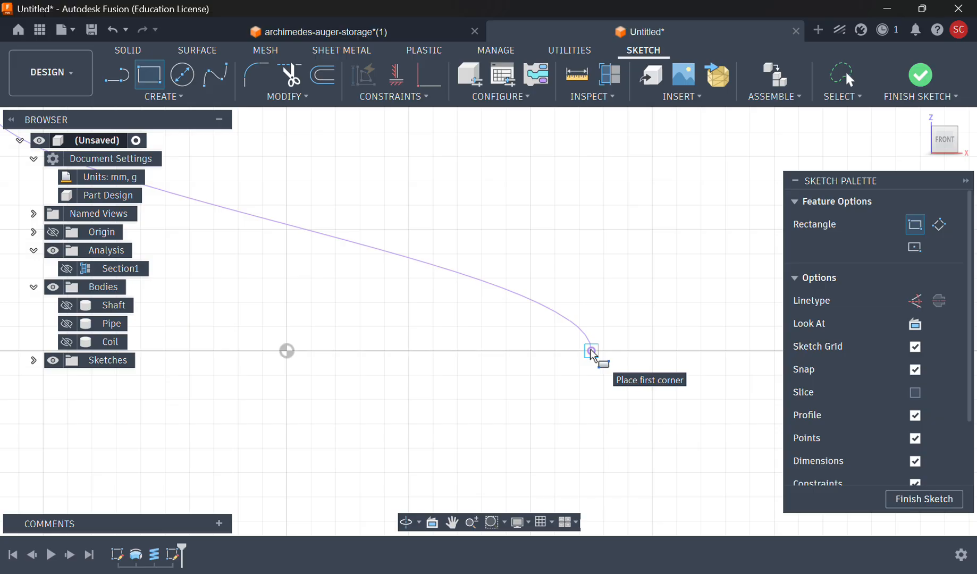
{"action": "left_click", "coordinate": [591, 351]}
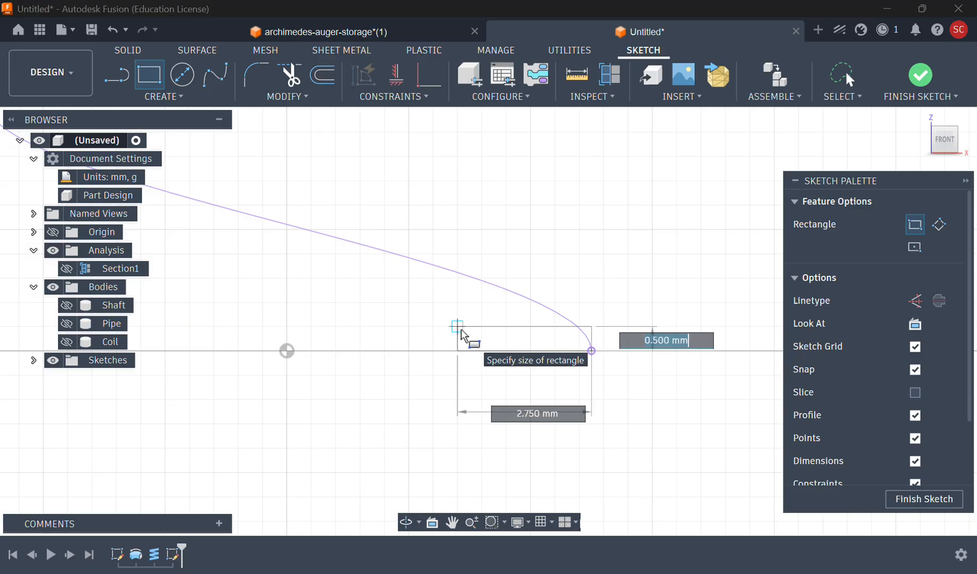
{"action": "type", "text": "0.5"}
{"action": "key", "text": "Tab"}
{"action": "key", "text": "Tab"}
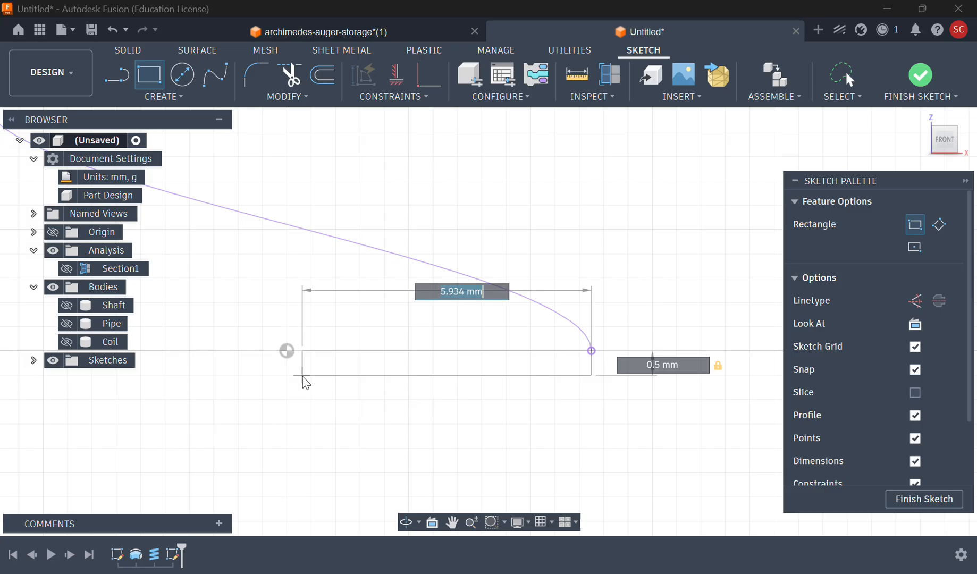
{"action": "key", "text": "Escape"}
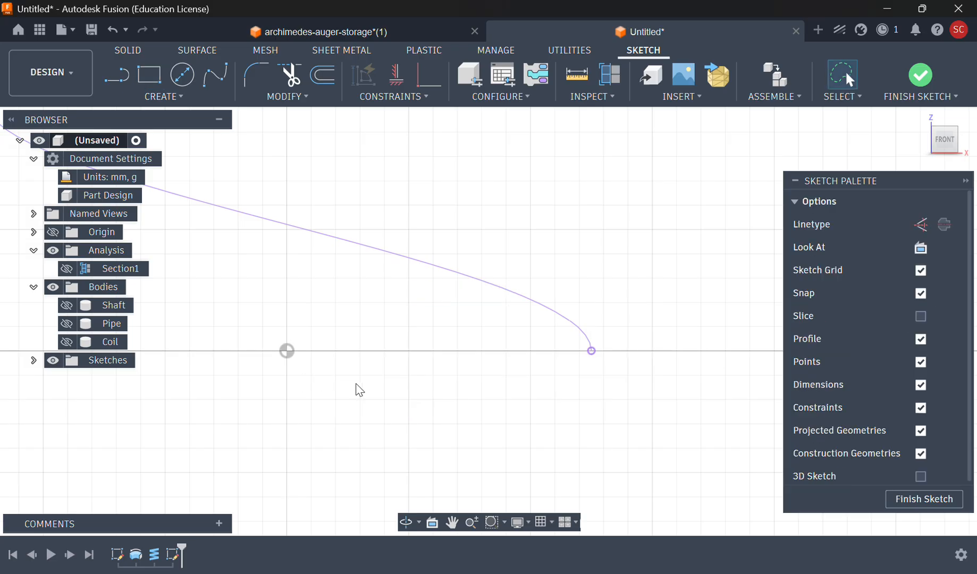
Step: Draw a construction rectangle 0.4 mm wide and 0.5 mm high, starting at the sketch origin and extending up along the shaft axis
{"action": "left_click", "coordinate": [153, 77]}
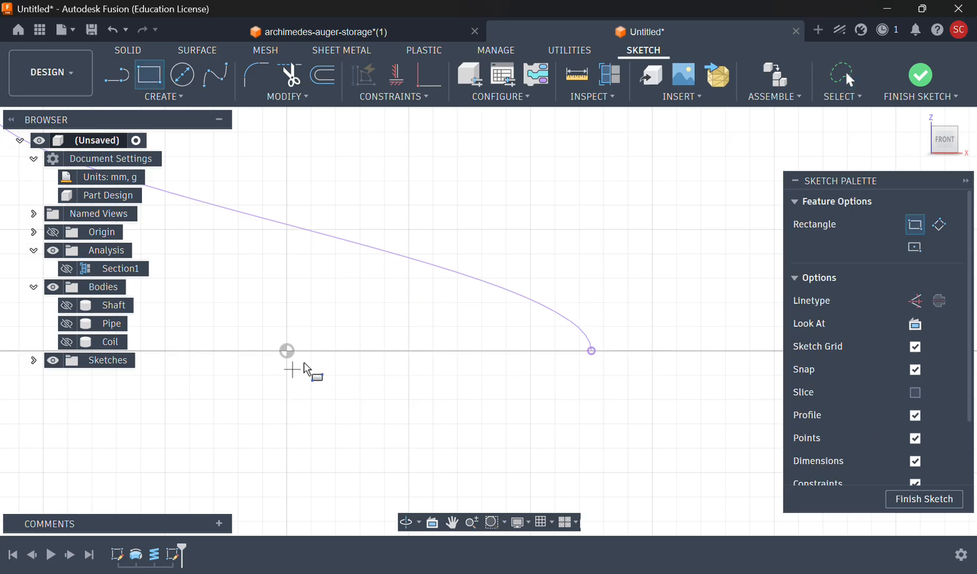
{"action": "left_click", "coordinate": [916, 301]}
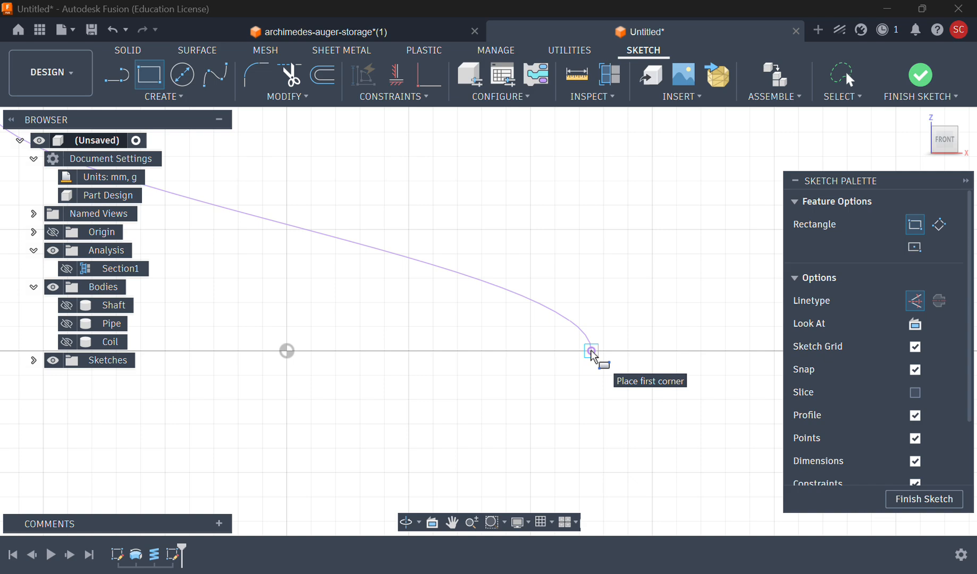
{"action": "left_click", "coordinate": [592, 351]}
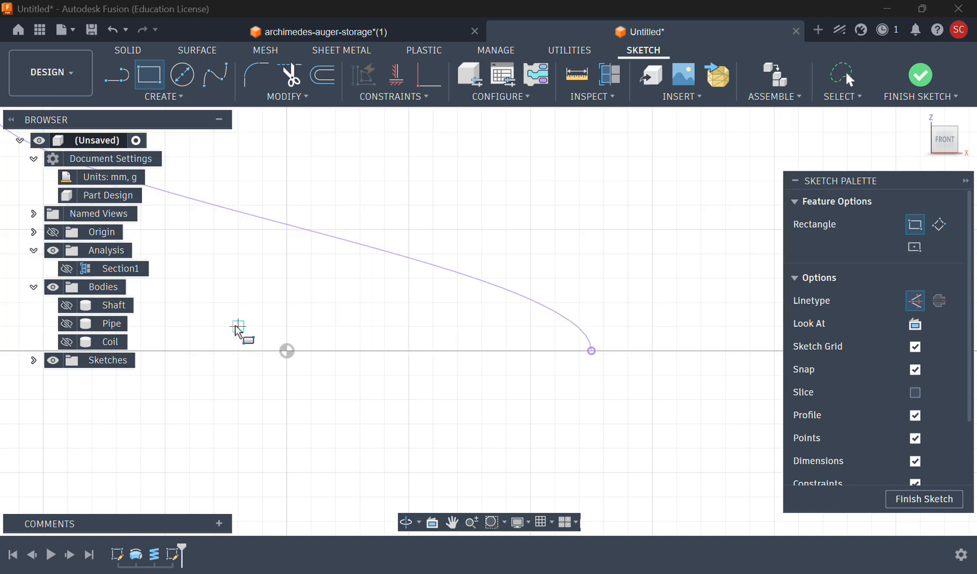
{"action": "left_click", "coordinate": [287, 352]}
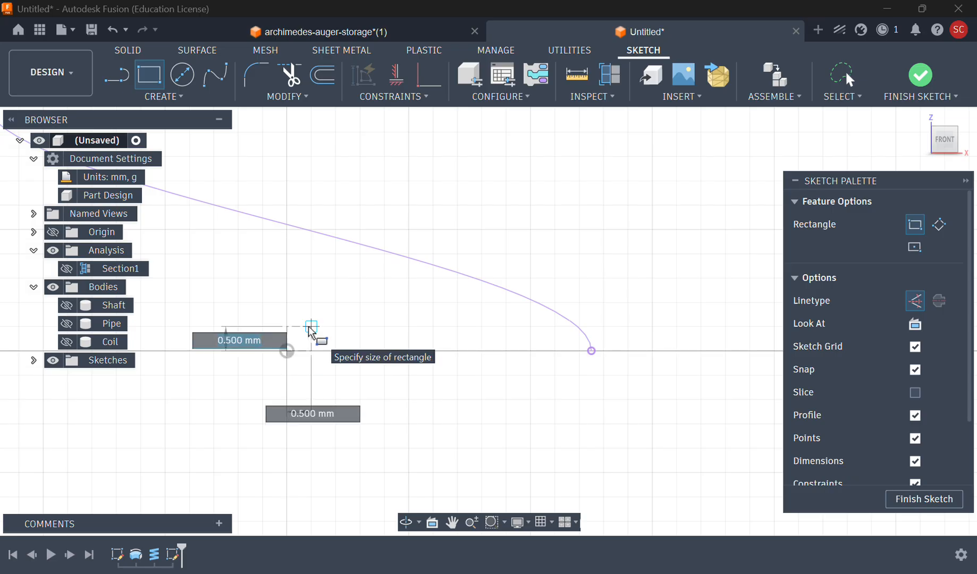
{"action": "type", "text": "0.5"}
{"action": "key", "text": "Tab"}
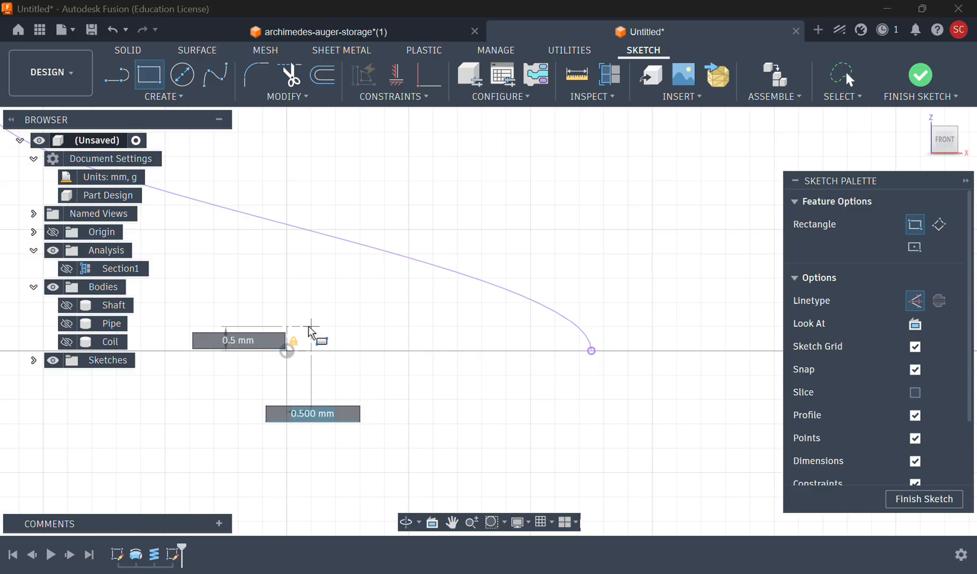
{"action": "type", "text": "0.4"}
{"action": "key", "text": "Tab"}
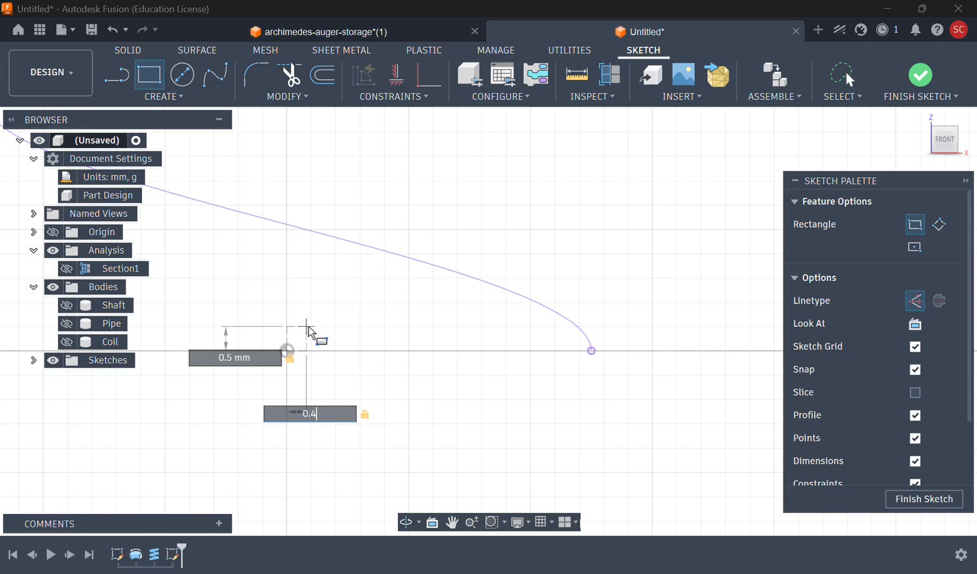
{"action": "key", "text": "Return"}
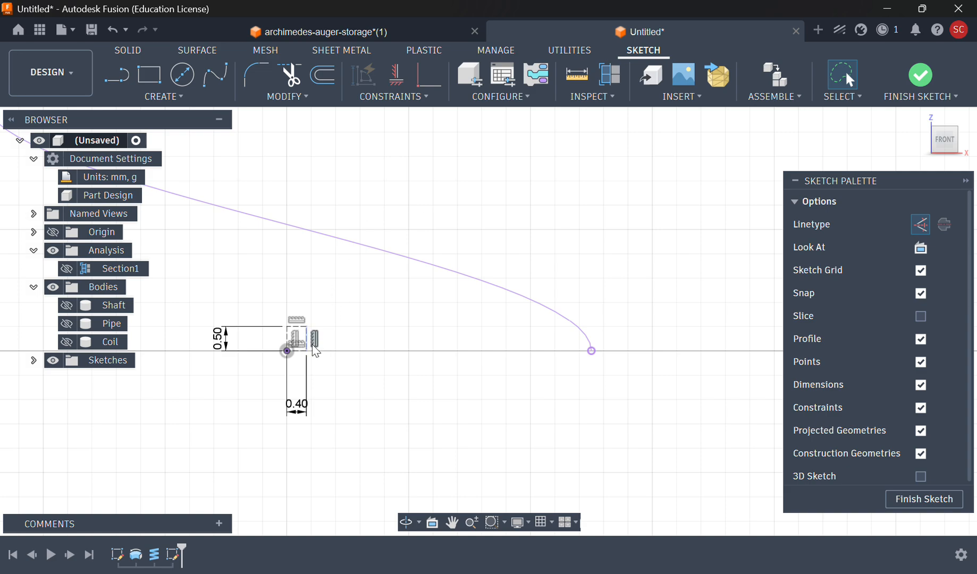
Step: Draw an 11.1 mm wide, 0.5 mm high profile rectangle outward from the construction rectangle's lower outer corner and finish the sketch
{"action": "left_click", "coordinate": [360, 37]}
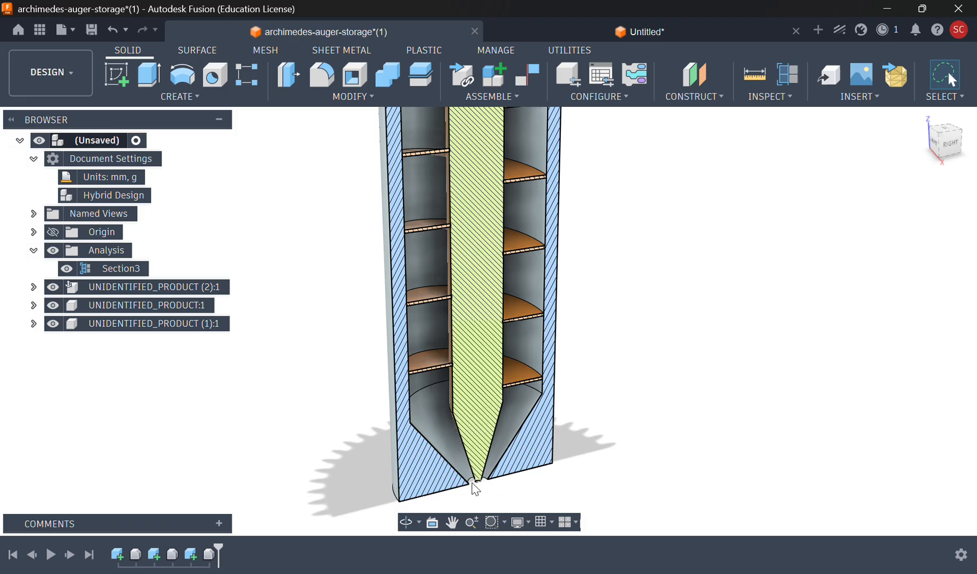
{"action": "left_click", "coordinate": [661, 30]}
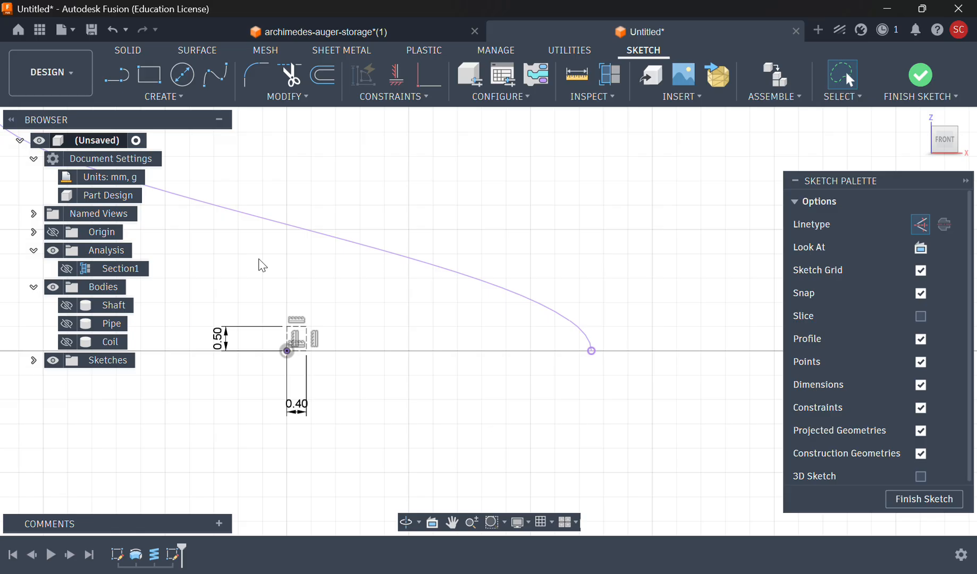
{"action": "left_click", "coordinate": [149, 74]}
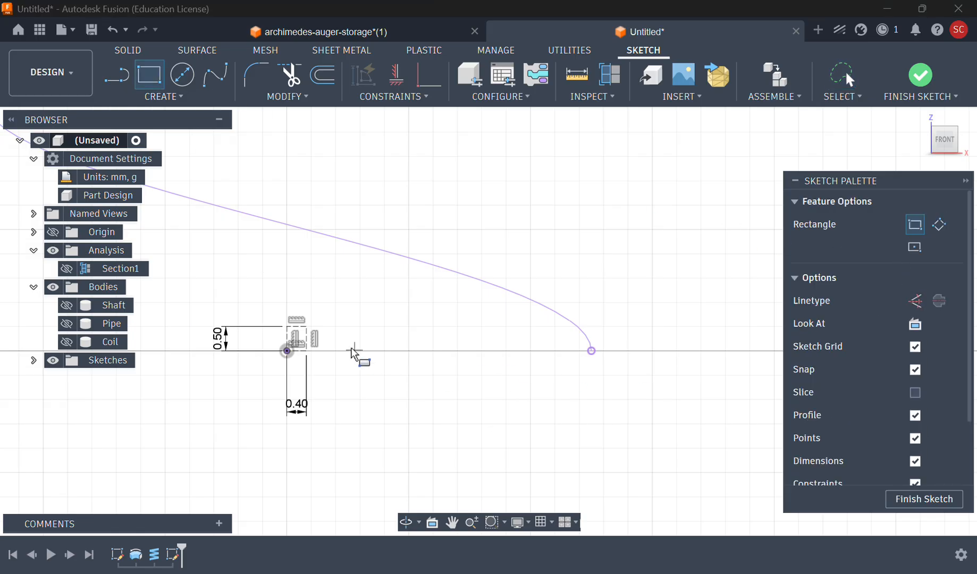
{"action": "left_click", "coordinate": [306, 351]}
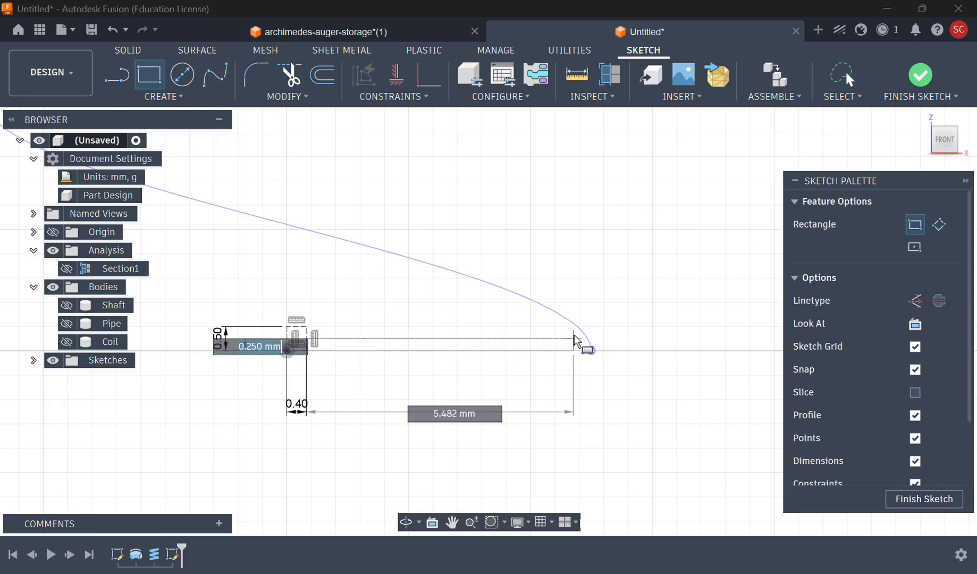
{"action": "type", "text": "0.5"}
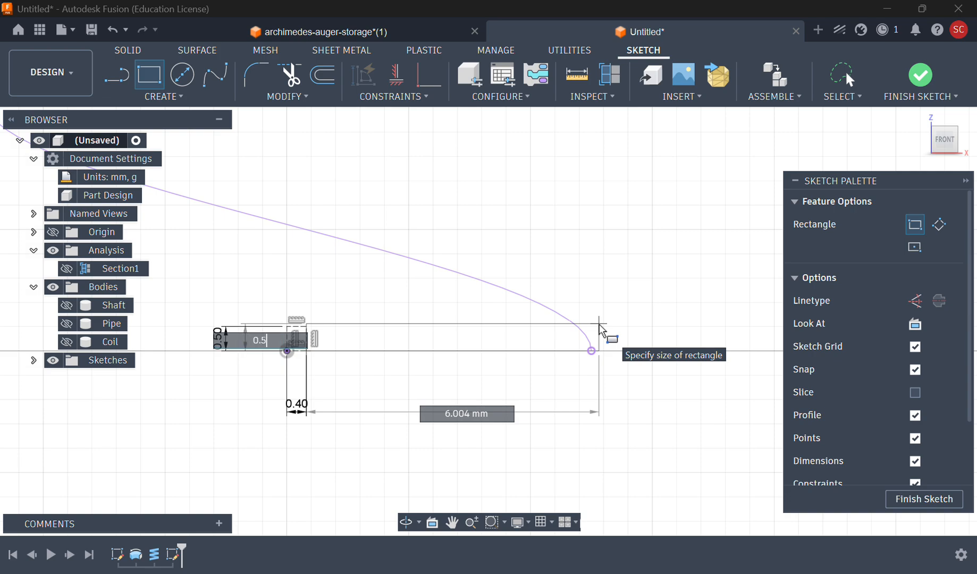
{"action": "key", "text": "Tab"}
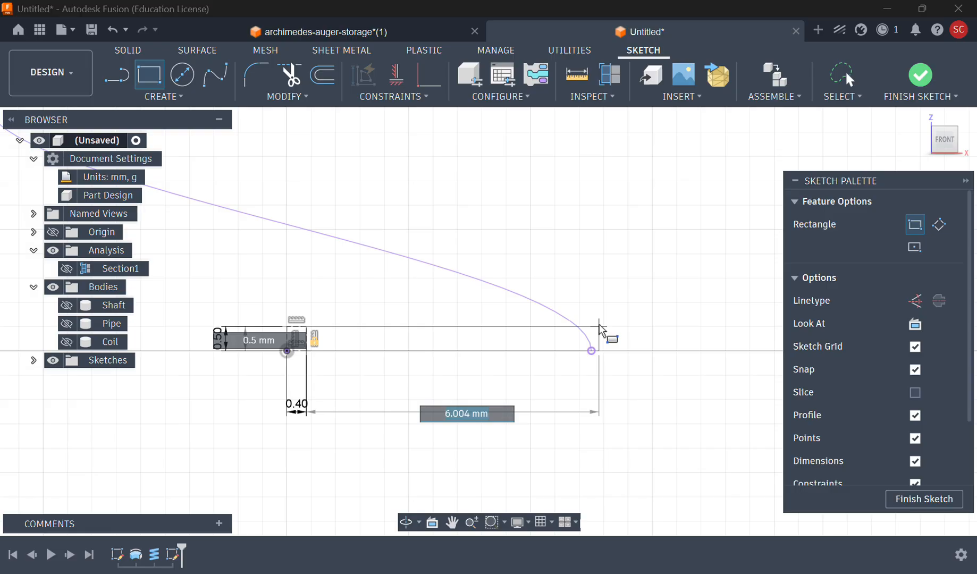
{"action": "type", "text": "11.1"}
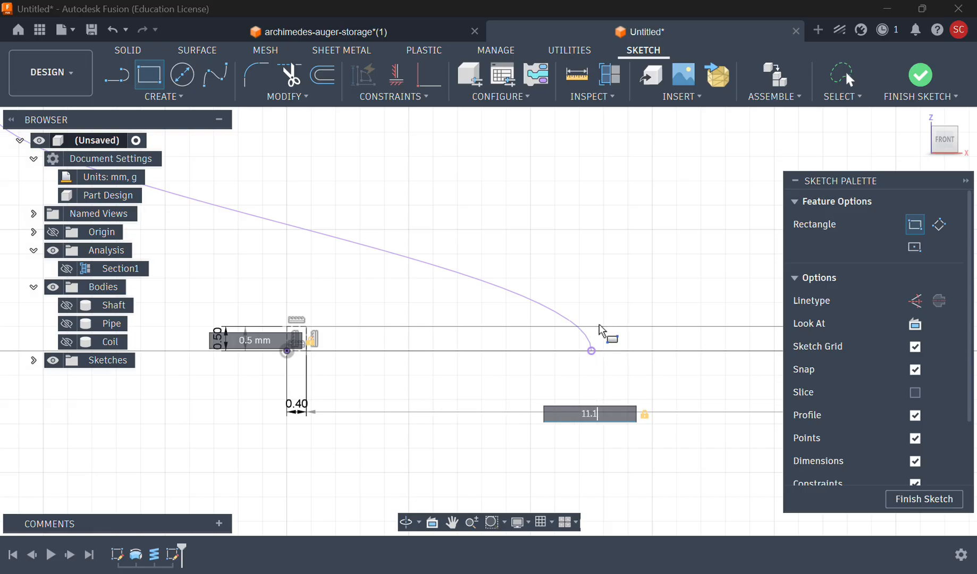
{"action": "key", "text": "Return"}
{"action": "key", "text": "Escape"}
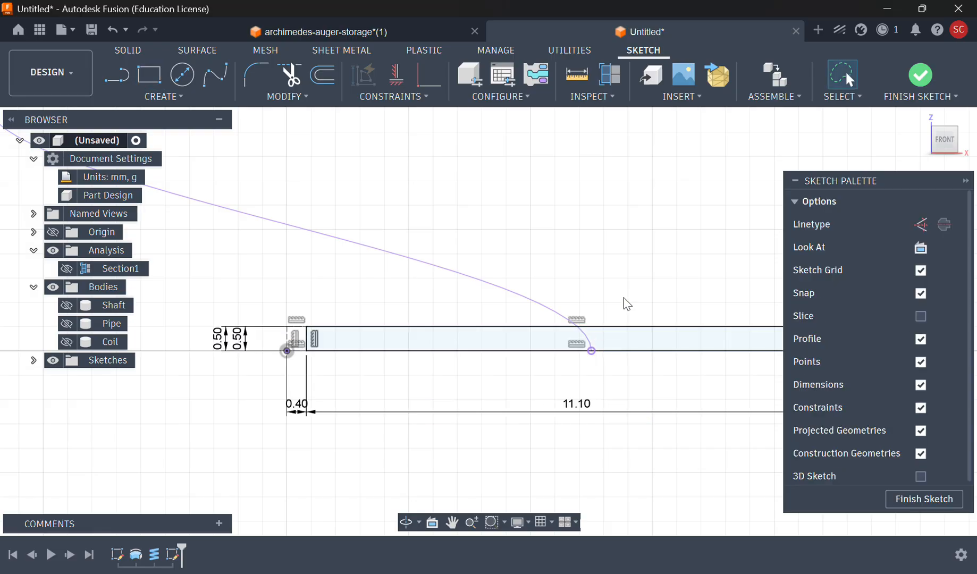
{"action": "mouse_move", "coordinate": [627, 303]}
{"action": "middle_mouse_down"}
{"action": "mouse_move", "coordinate": [567, 283]}
{"action": "mouse_move", "coordinate": [477, 286]}
{"action": "middle_mouse_up"}
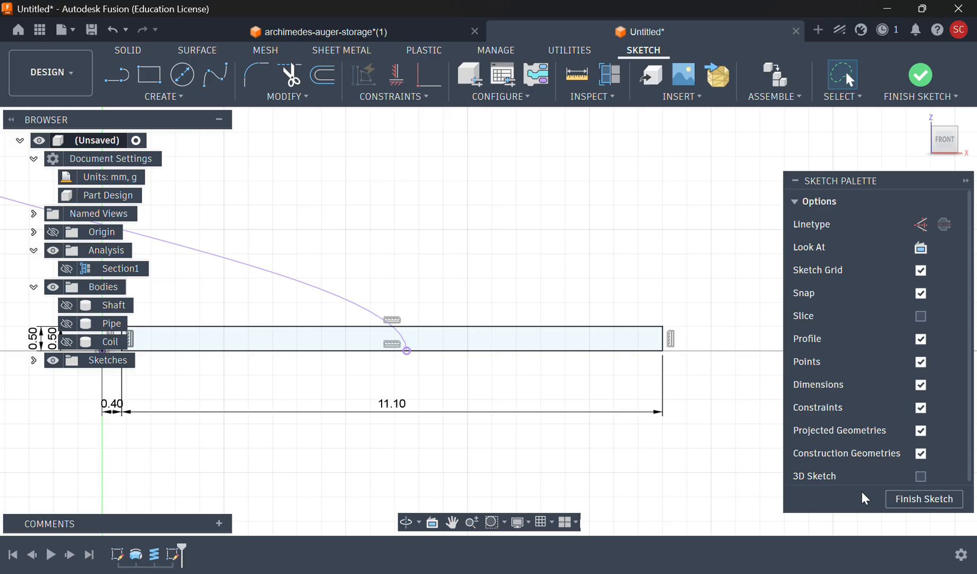
{"action": "middle_click_drag", "start_coordinate": [467, 256], "coordinate": [538, 246]}
{"action": "left_click", "coordinate": [925, 80]}
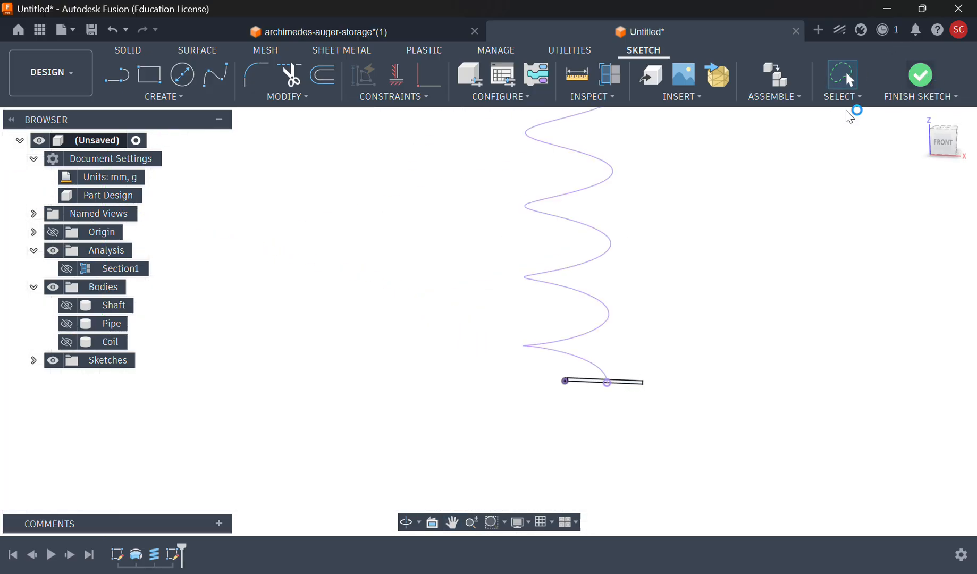
Step: Turn on the Section1 analysis and show the Shaft and Pipe bodies, keeping the Coil hidden
{"action": "left_click", "coordinate": [66, 269]}
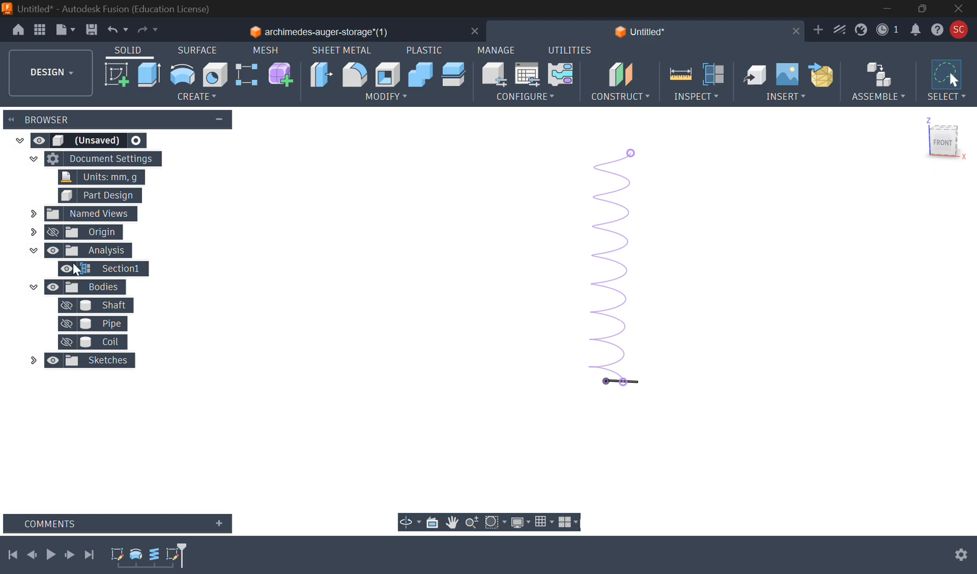
{"action": "left_click", "coordinate": [66, 305]}
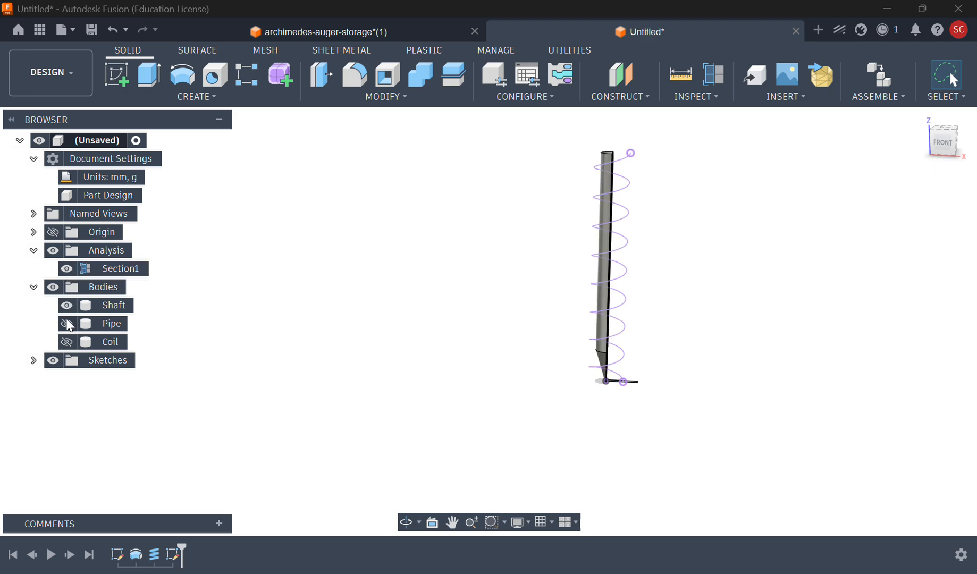
{"action": "left_click", "coordinate": [66, 342]}
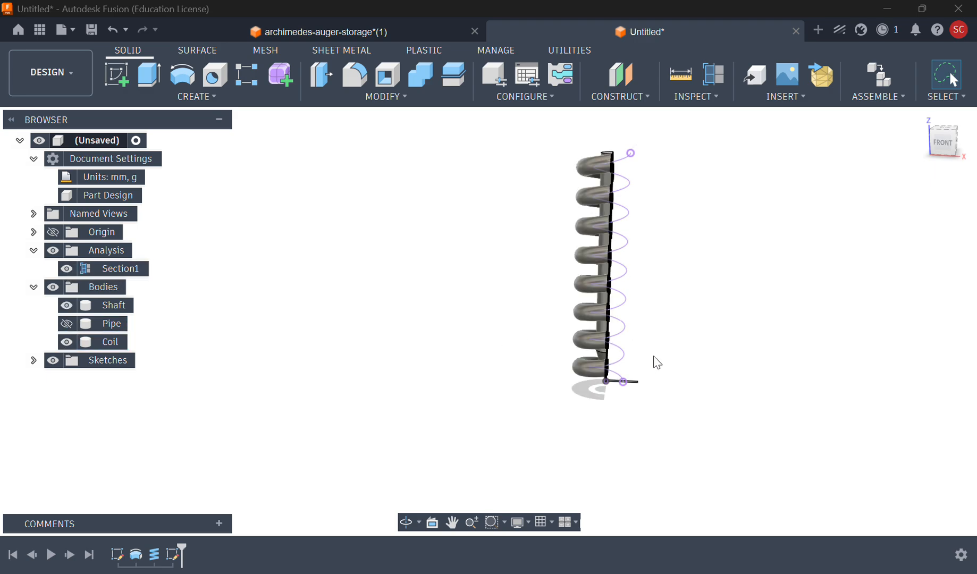
{"action": "left_click", "coordinate": [66, 342]}
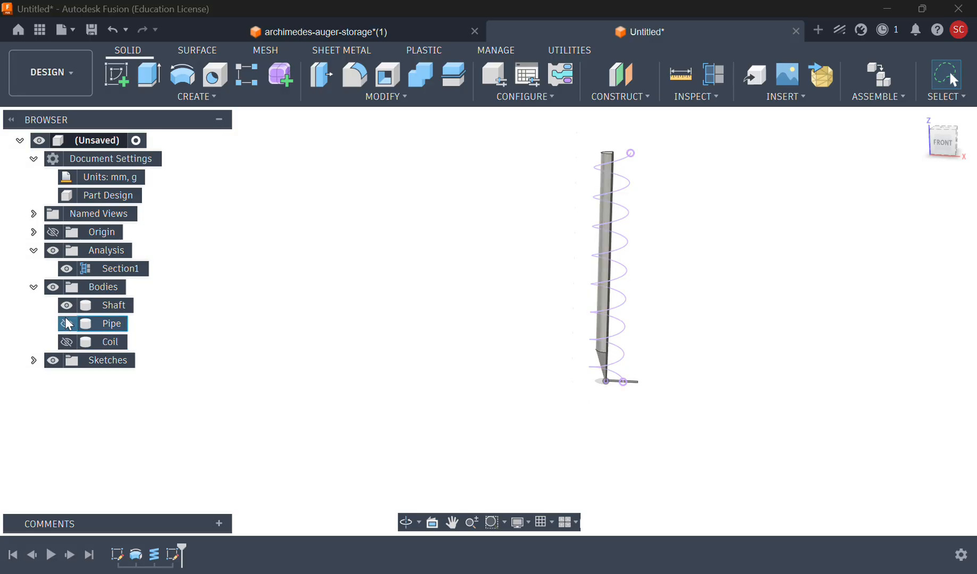
{"action": "left_click", "coordinate": [66, 323]}
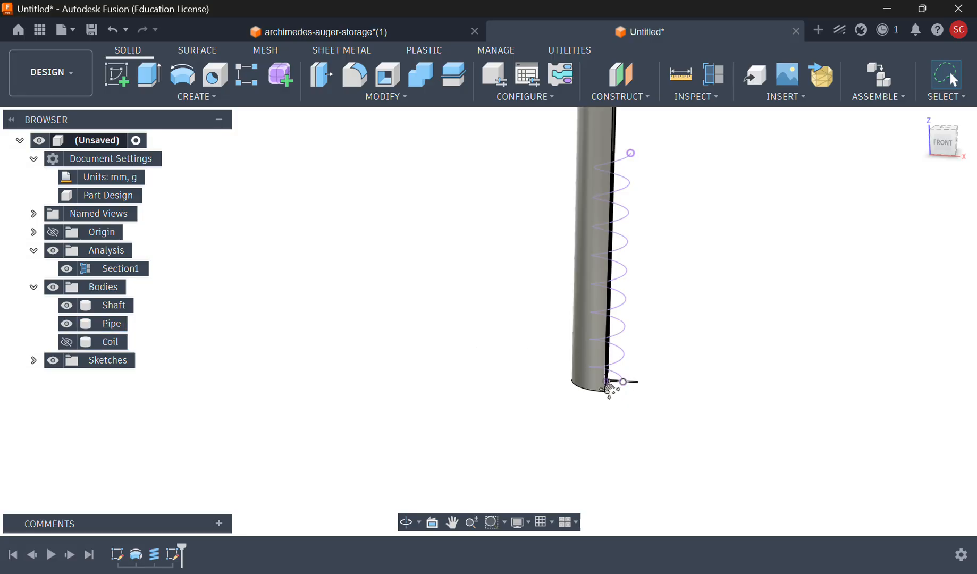
Step: Examine in the section view how the thin rectangular profile and helix start sit relative to the shaft tip and pipe outlet
{"action": "mouse_move", "coordinate": [617, 384]}
{"action": "middle_mouse_down"}
{"action": "mouse_move", "coordinate": [539, 386]}
{"action": "mouse_move", "coordinate": [473, 358]}
{"action": "mouse_move", "coordinate": [456, 362]}
{"action": "mouse_move", "coordinate": [458, 371]}
{"action": "middle_mouse_up"}
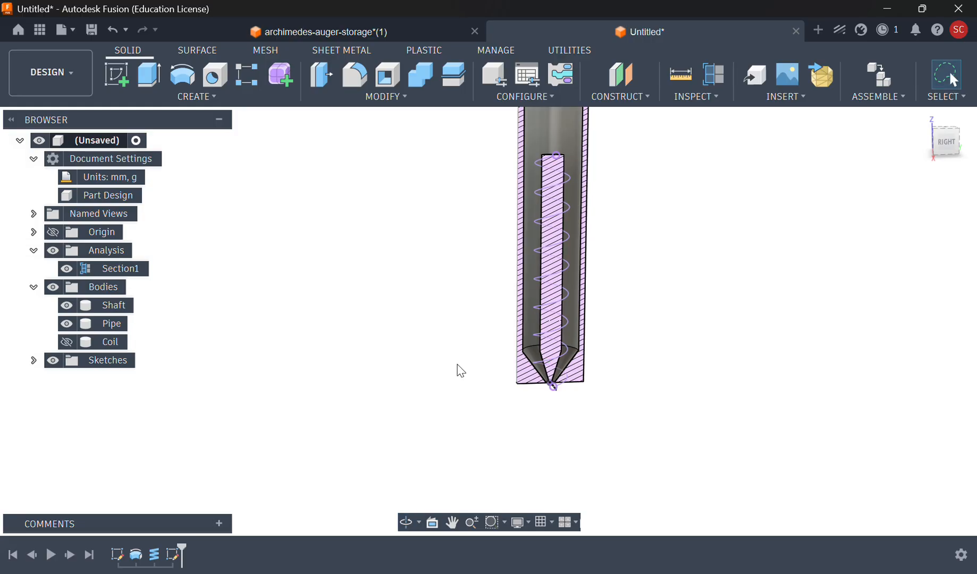
{"action": "left_click", "coordinate": [469, 524]}
{"action": "left_click_drag", "start_coordinate": [534, 444], "coordinate": [522, 569]}
{"action": "middle_click_drag", "start_coordinate": [804, 378], "coordinate": [460, 292]}
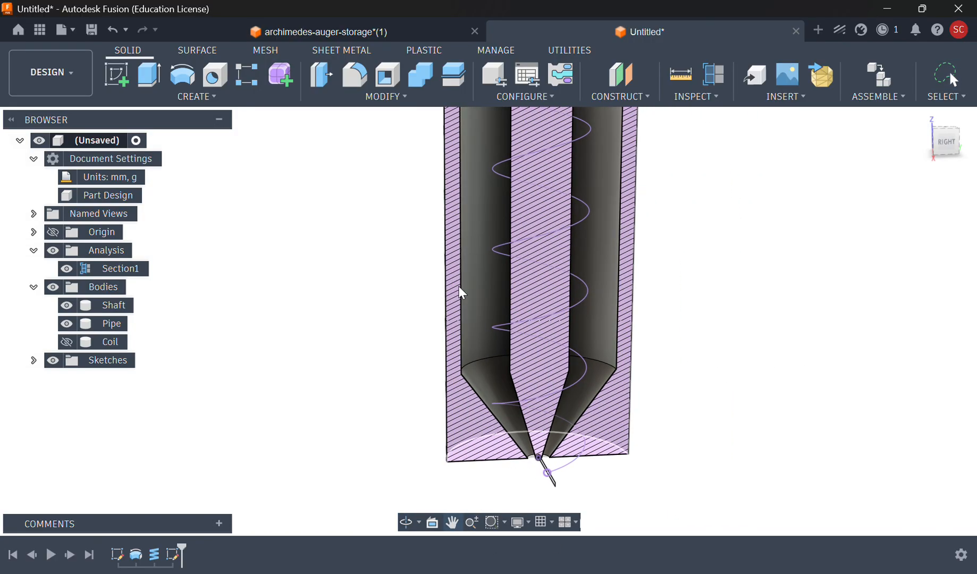
{"action": "middle_click_drag", "start_coordinate": [670, 373], "coordinate": [714, 385], "text": "shift"}
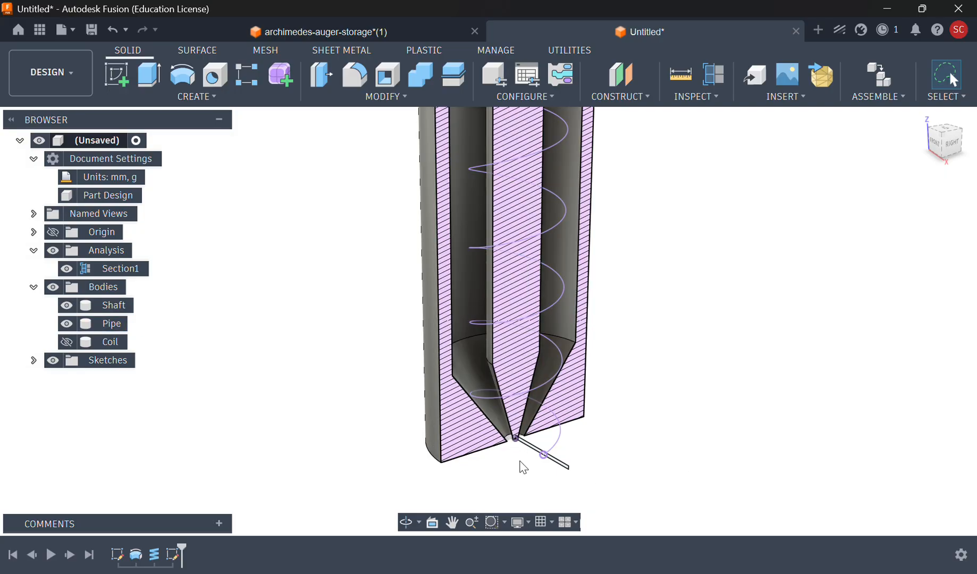
{"action": "left_click", "coordinate": [473, 525]}
{"action": "left_click_drag", "start_coordinate": [519, 471], "coordinate": [554, 518]}
{"action": "middle_click_drag", "start_coordinate": [598, 361], "coordinate": [583, 197]}
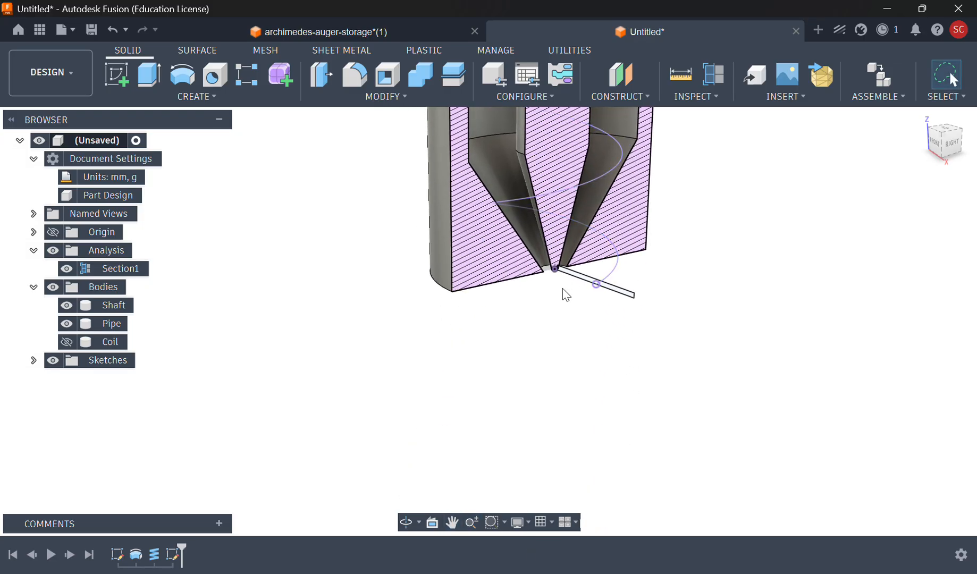
{"action": "left_click", "coordinate": [471, 522]}
{"action": "left_click_drag", "start_coordinate": [573, 244], "coordinate": [563, 552]}
{"action": "middle_click_drag", "start_coordinate": [549, 333], "coordinate": [546, 335]}
{"action": "middle_click_drag", "start_coordinate": [571, 292], "coordinate": [536, 345]}
{"action": "middle_click_drag", "start_coordinate": [498, 379], "coordinate": [526, 382], "text": "shift"}
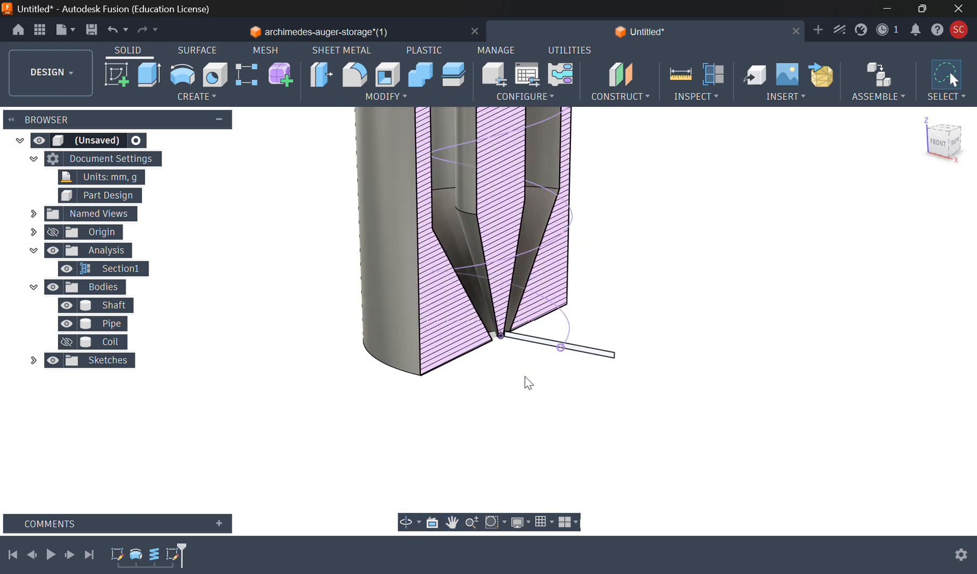
Step: Turn off the Section1 analysis and hide the Pipe and Shaft bodies so only the sketches remain
{"action": "left_click", "coordinate": [66, 269]}
{"action": "left_click", "coordinate": [66, 324]}
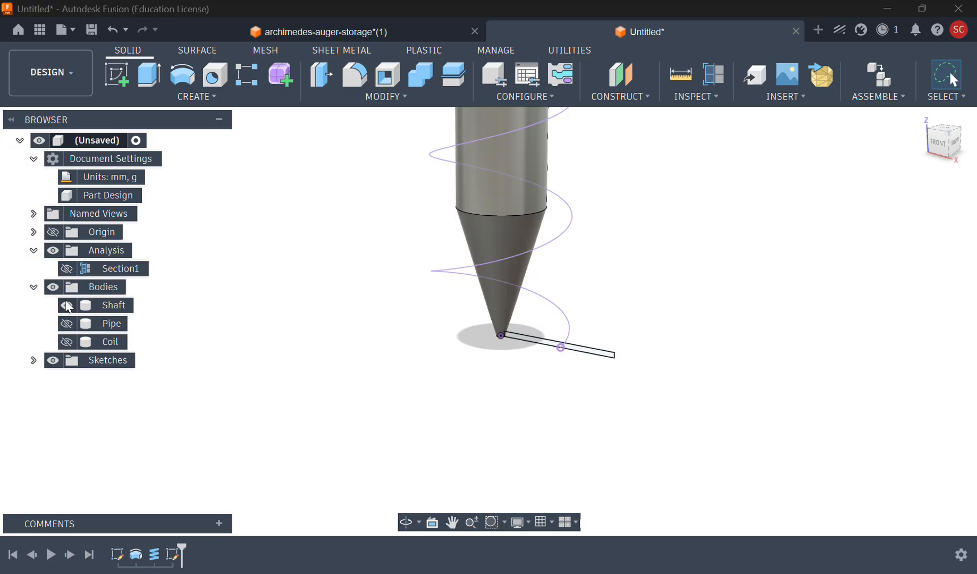
{"action": "left_click", "coordinate": [66, 305]}
Step: Start a Path + Guide Surface sweep with the thin rectangle as the profile and the helix as the path
{"action": "left_click", "coordinate": [208, 98]}
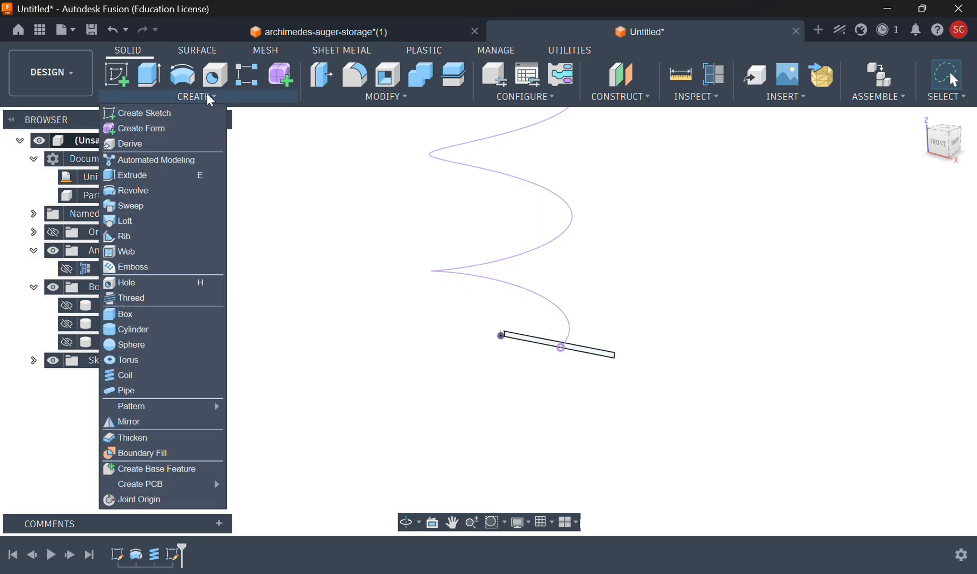
{"action": "left_click", "coordinate": [130, 205]}
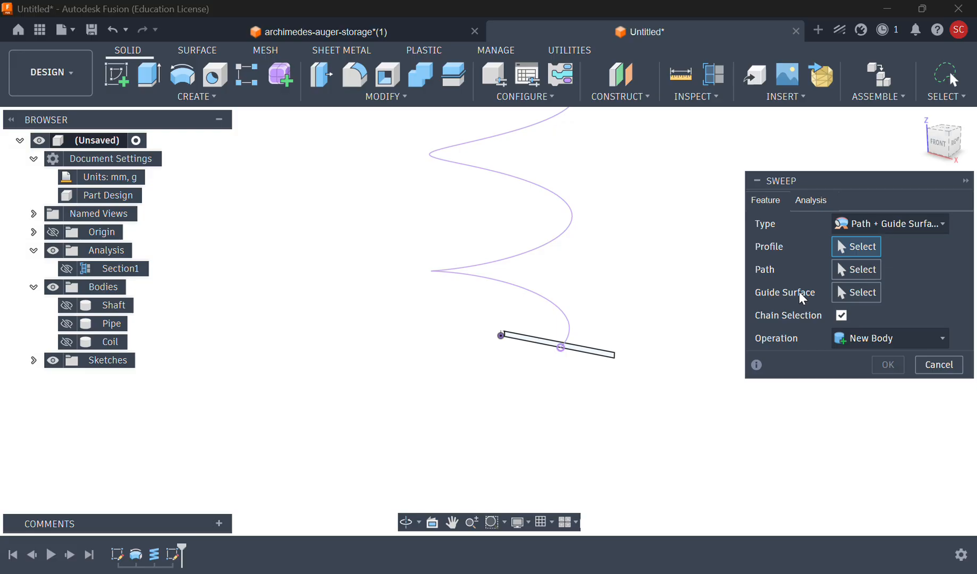
{"action": "left_click", "coordinate": [928, 226]}
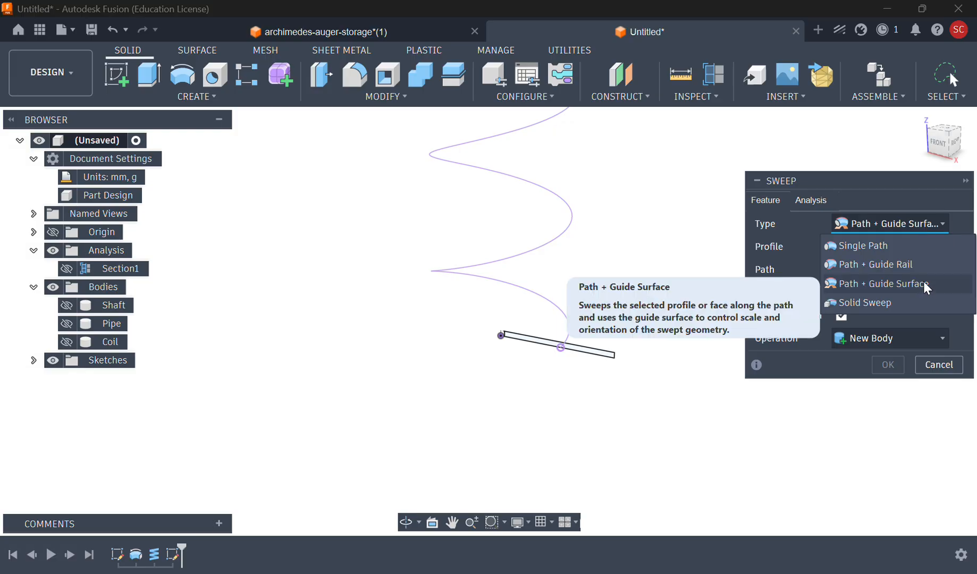
{"action": "left_click", "coordinate": [901, 284]}
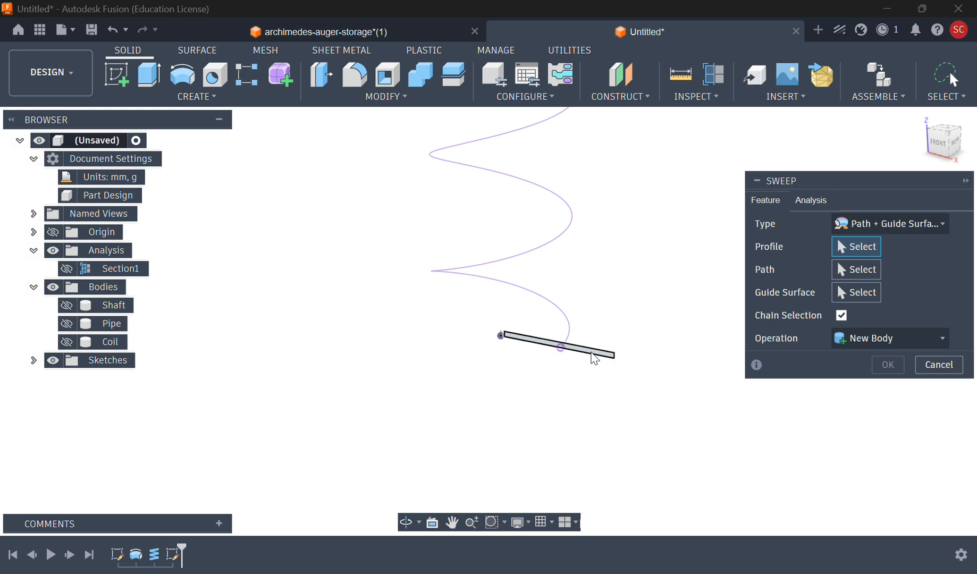
{"action": "left_click", "coordinate": [595, 361]}
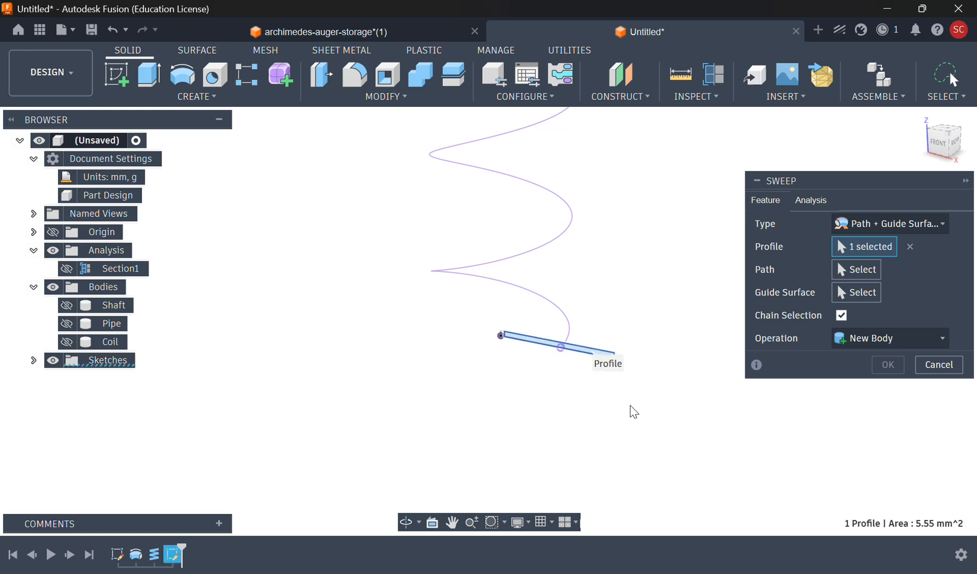
{"action": "middle_click_drag", "start_coordinate": [634, 412], "coordinate": [585, 332], "text": "shift"}
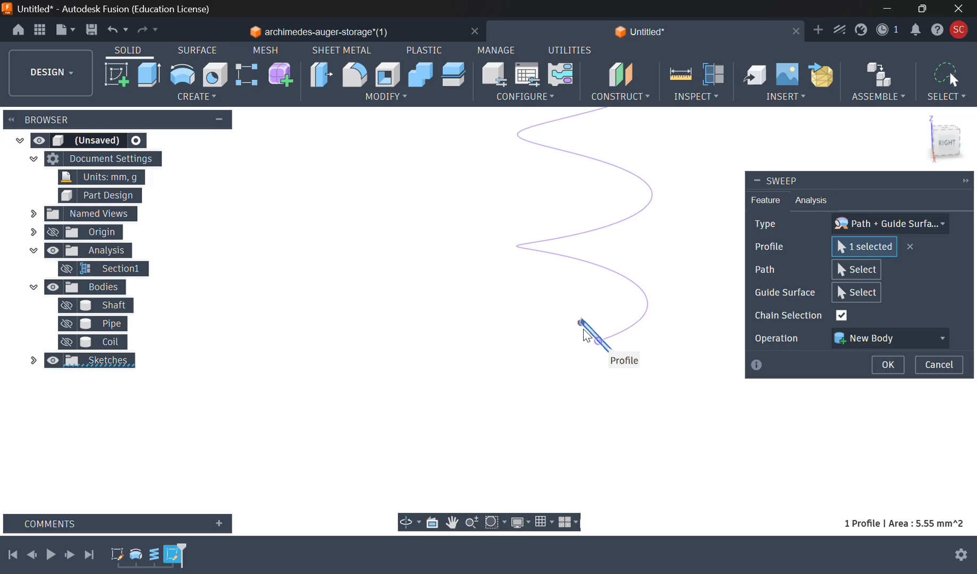
{"action": "left_click", "coordinate": [854, 268]}
{"action": "left_click", "coordinate": [643, 289]}
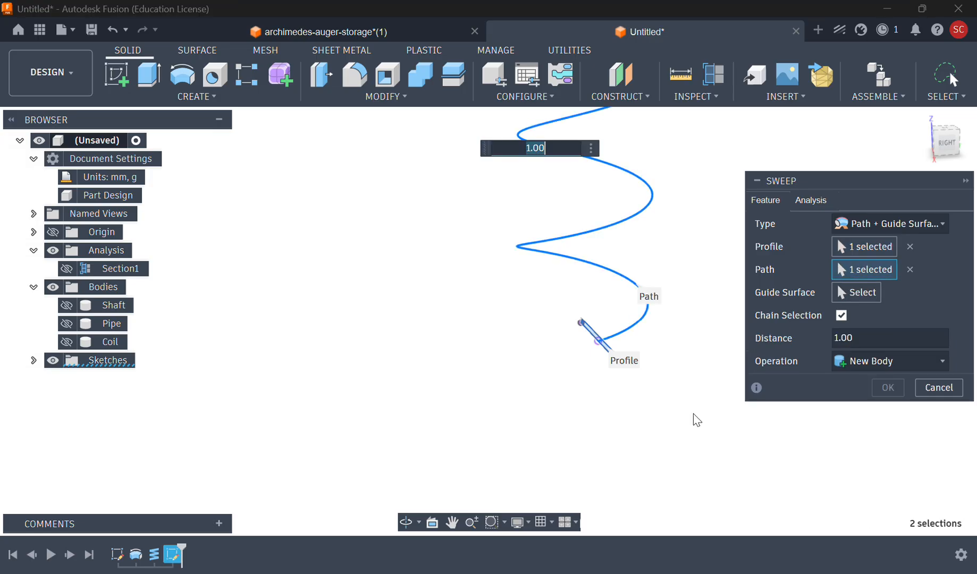
Step: Show the Pipe body and pick its flat outlet-end face as the sweep's guide surface
{"action": "left_click", "coordinate": [864, 301]}
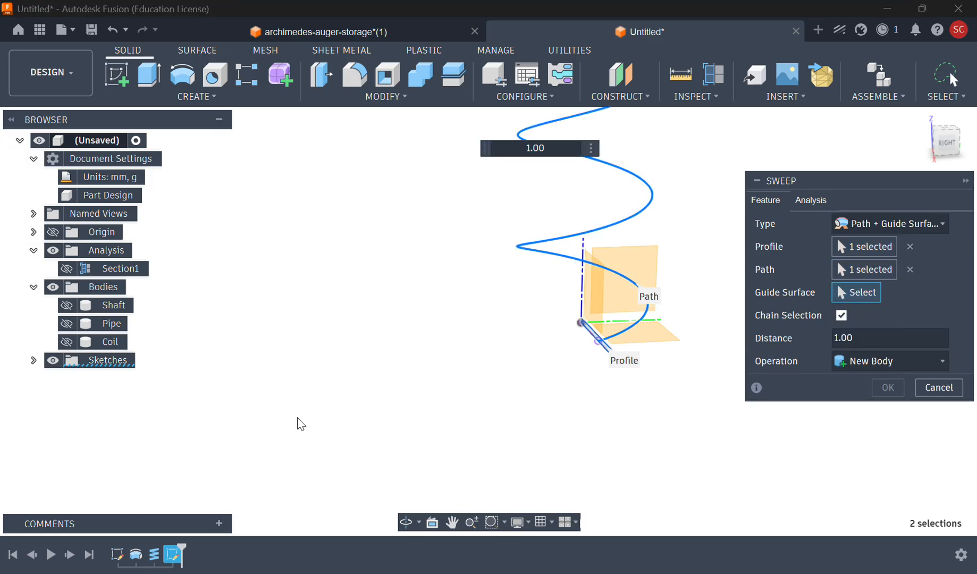
{"action": "left_click", "coordinate": [67, 323]}
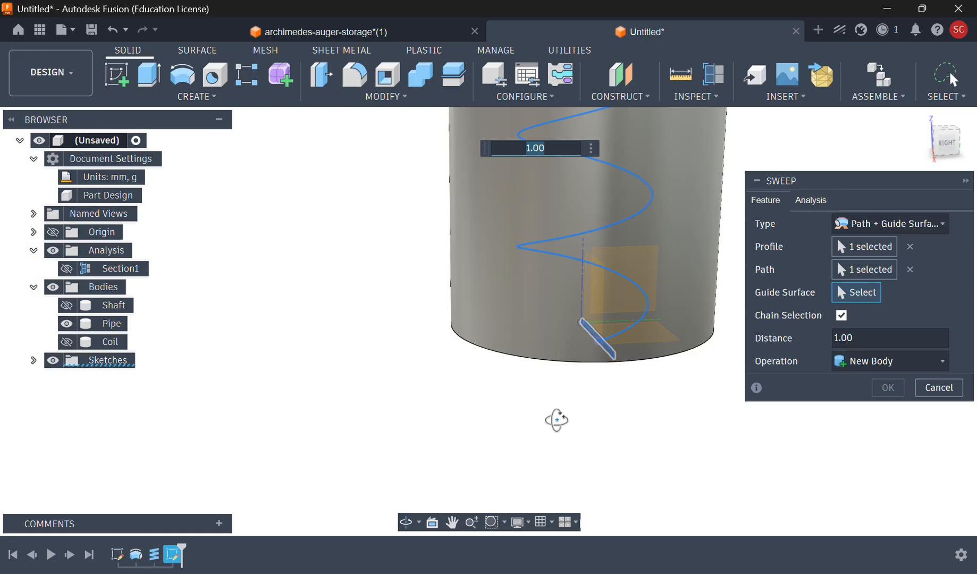
{"action": "middle_click_drag", "start_coordinate": [557, 419], "coordinate": [554, 334], "text": "shift"}
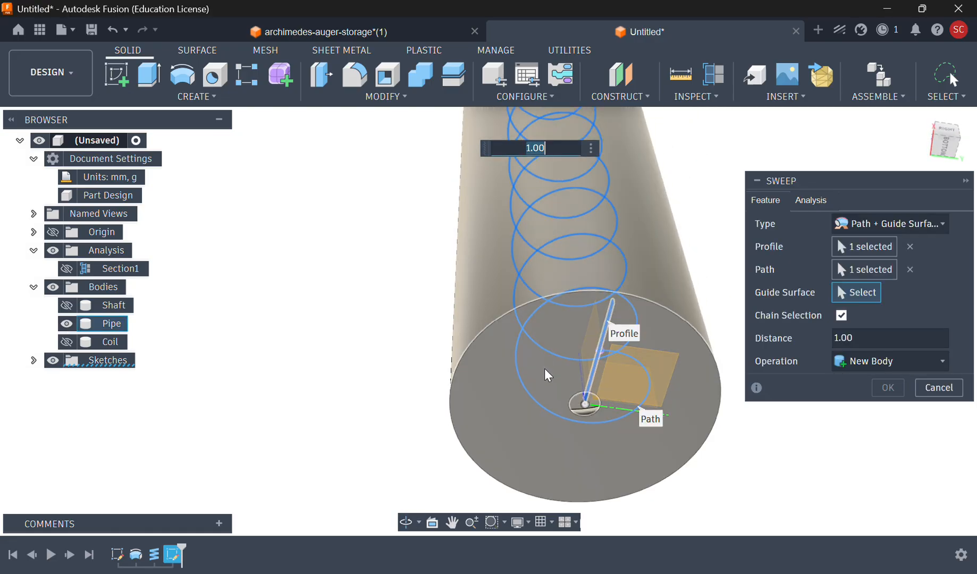
{"action": "left_click", "coordinate": [662, 366]}
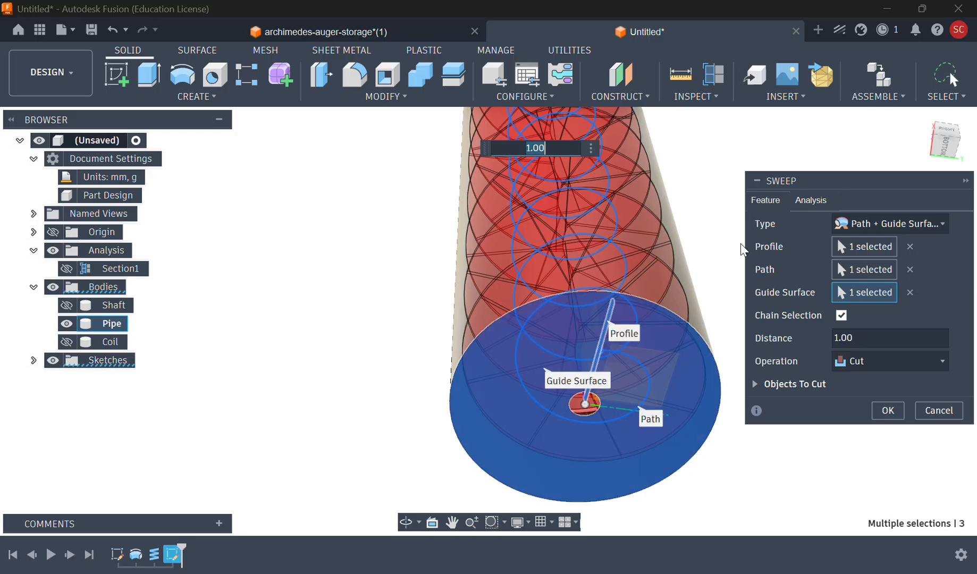
Step: Turn on the Section1 analysis and show the Shaft body to inspect the sweep preview inside the pipe
{"action": "middle_click_drag", "start_coordinate": [690, 178], "coordinate": [686, 257], "text": "shift"}
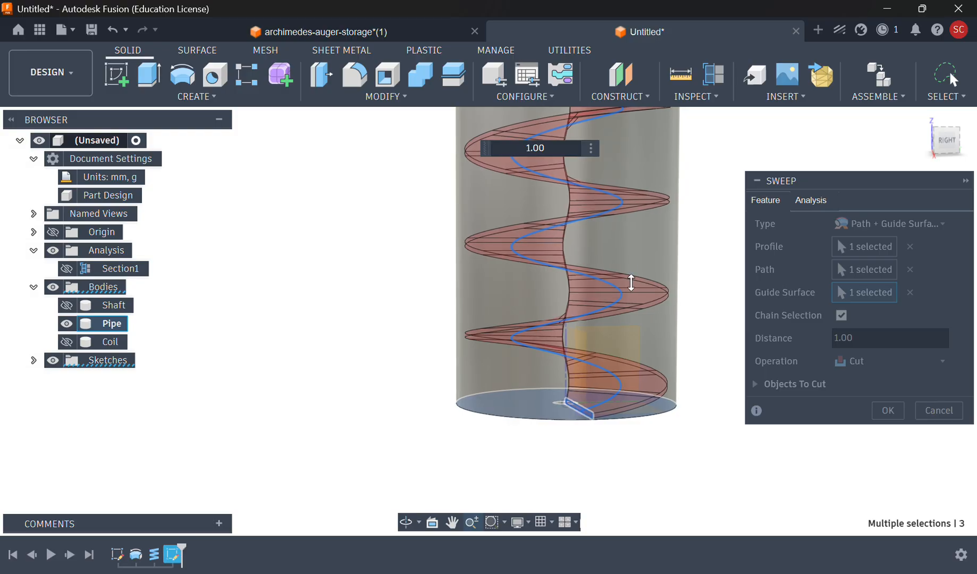
{"action": "left_click_drag", "start_coordinate": [645, 475], "coordinate": [658, 180]}
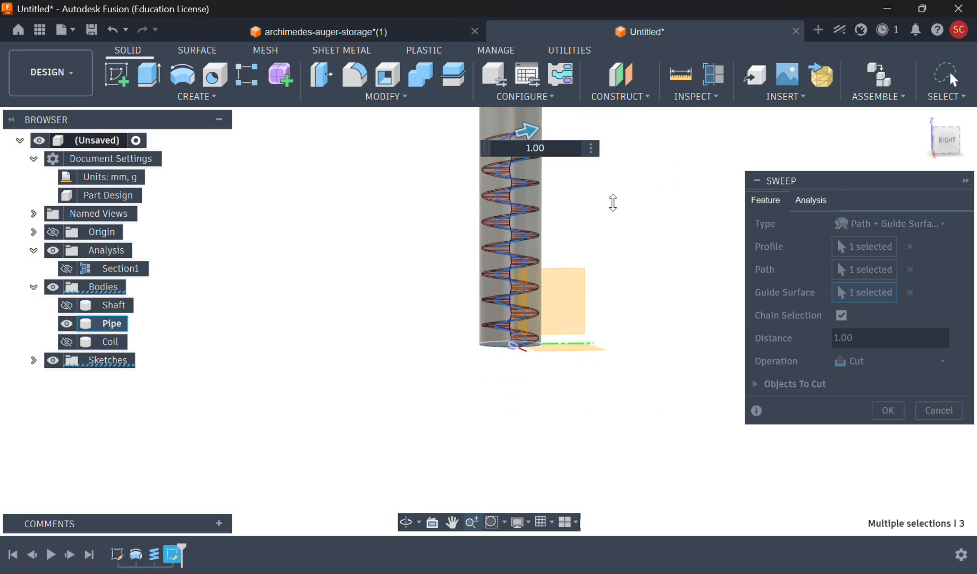
{"action": "middle_click_drag", "start_coordinate": [613, 203], "coordinate": [556, 344], "text": "shift"}
{"action": "left_click", "coordinate": [67, 270]}
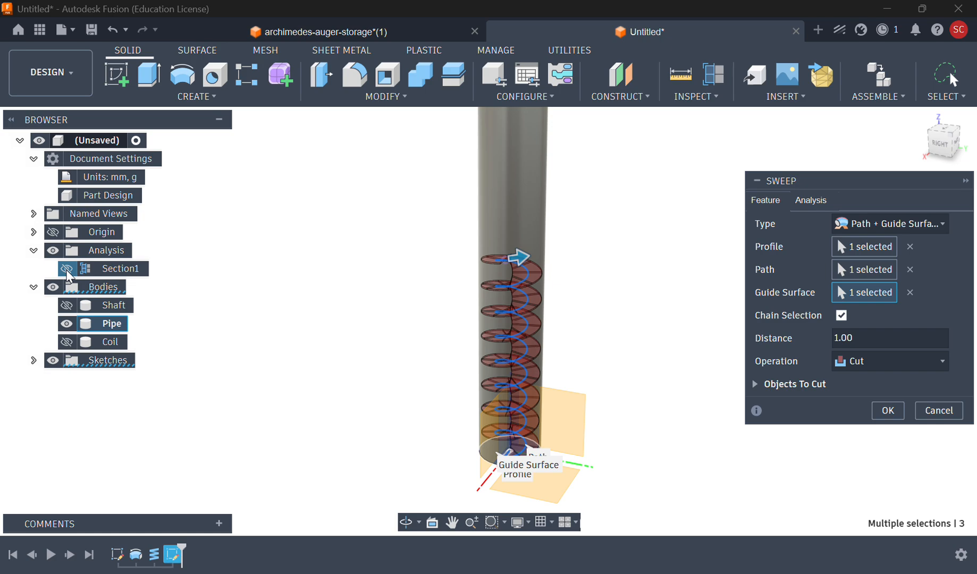
{"action": "left_click", "coordinate": [67, 270]}
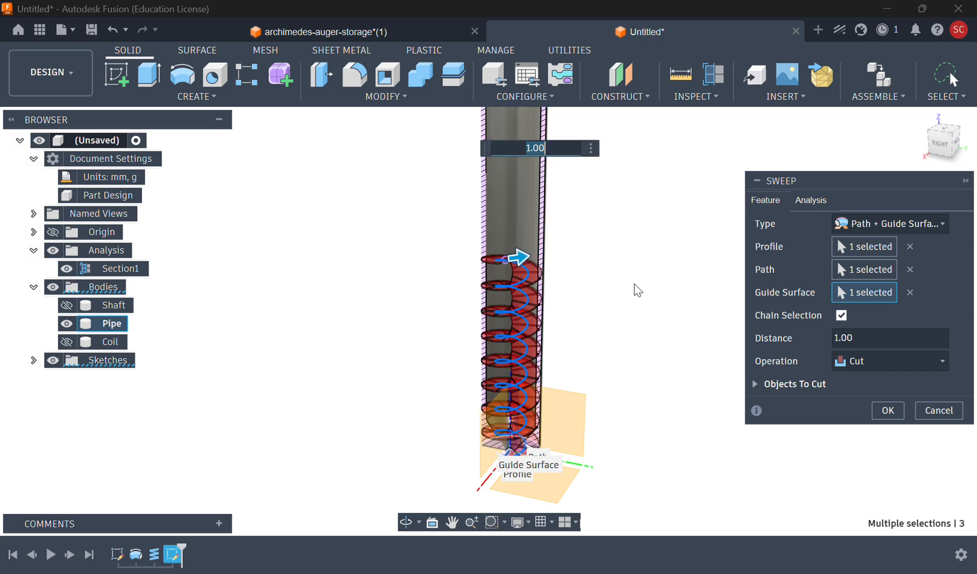
{"action": "middle_click_drag", "start_coordinate": [634, 287], "coordinate": [704, 279], "text": "shift"}
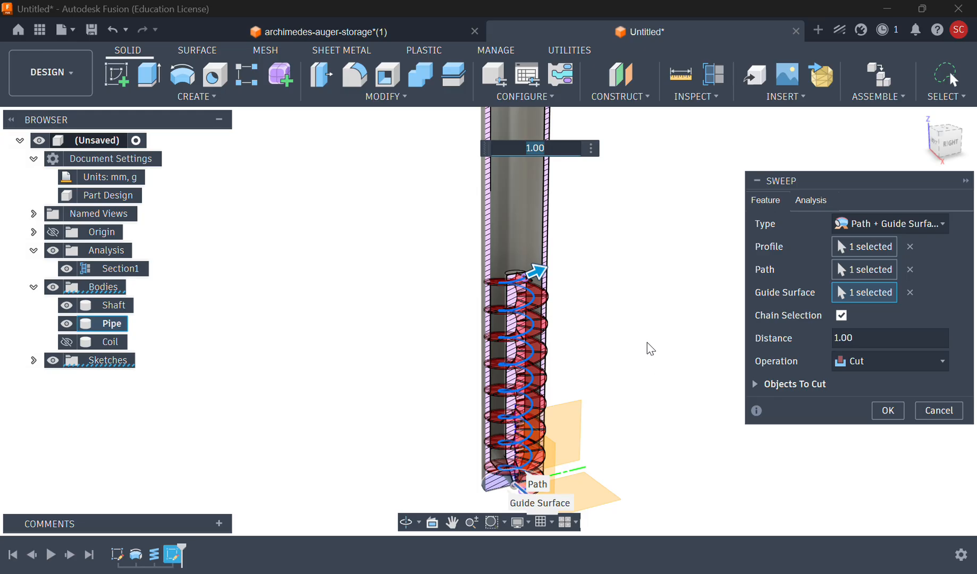
Step: Set the sweep operation to Join, check the thread preview with the pipe hidden, restore the pipe and complete the sweep
{"action": "left_click", "coordinate": [911, 361]}
{"action": "left_click", "coordinate": [882, 388]}
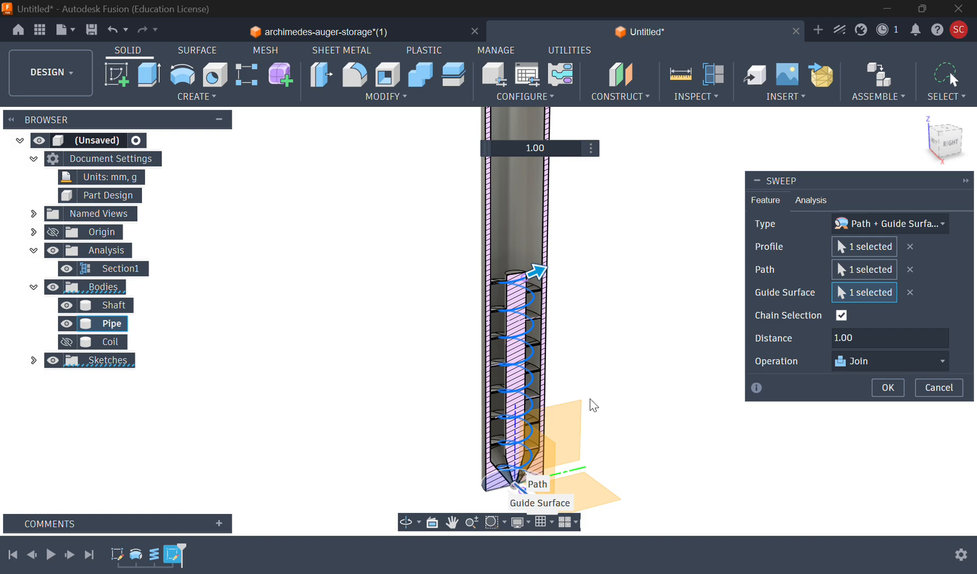
{"action": "left_click", "coordinate": [67, 323]}
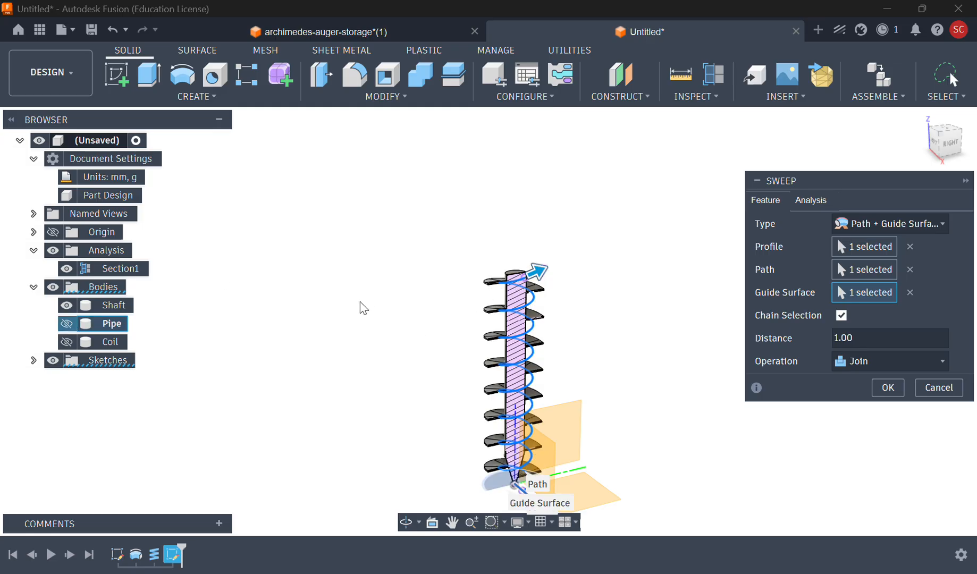
{"action": "key", "text": "v"}
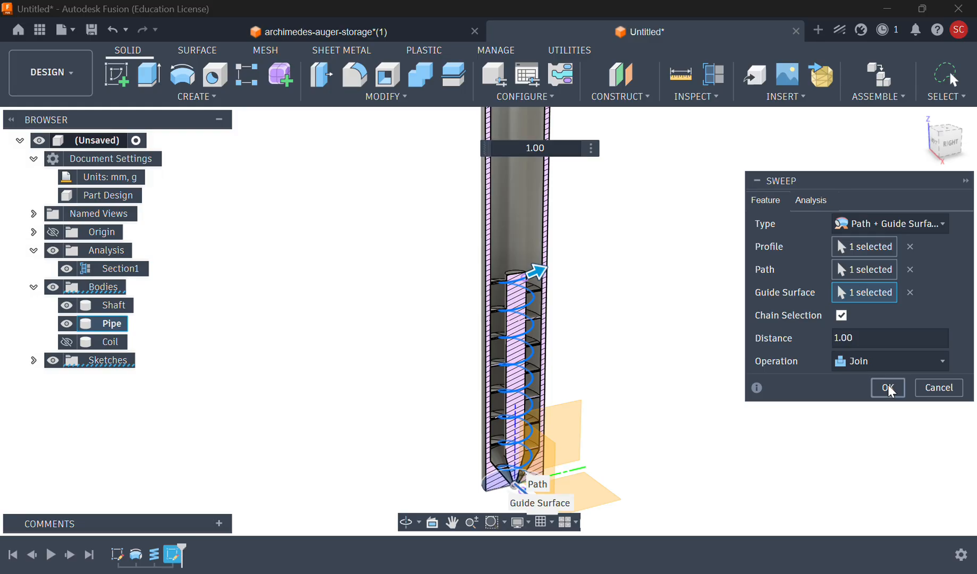
{"action": "left_click", "coordinate": [888, 388]}
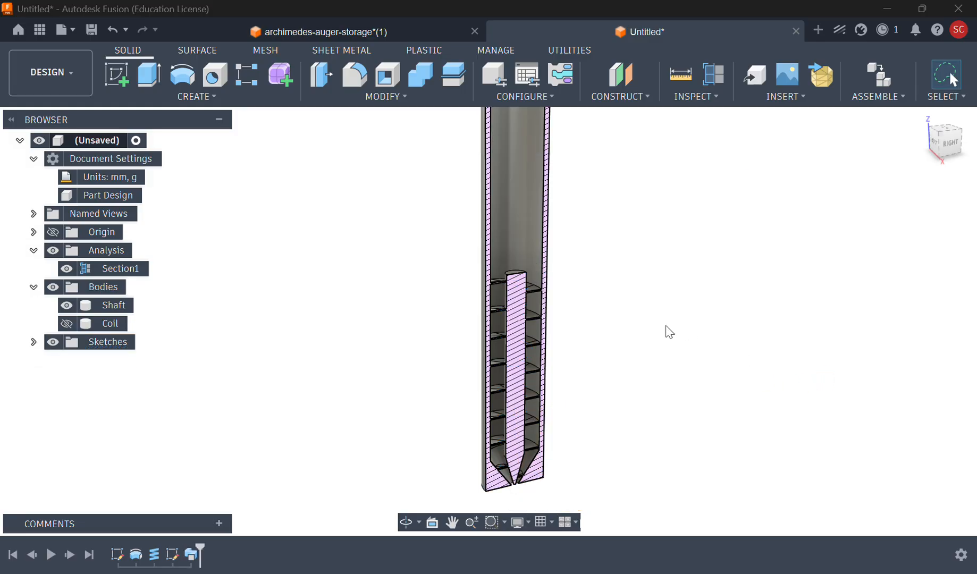
Step: Examine the sectioned auger from the conical outlet up to the open pipe end, checking how the thread meets the shaft and pipe wall
{"action": "middle_click_drag", "start_coordinate": [669, 332], "coordinate": [631, 352], "text": "shift"}
{"action": "middle_click_drag", "start_coordinate": [620, 395], "coordinate": [620, 189]}
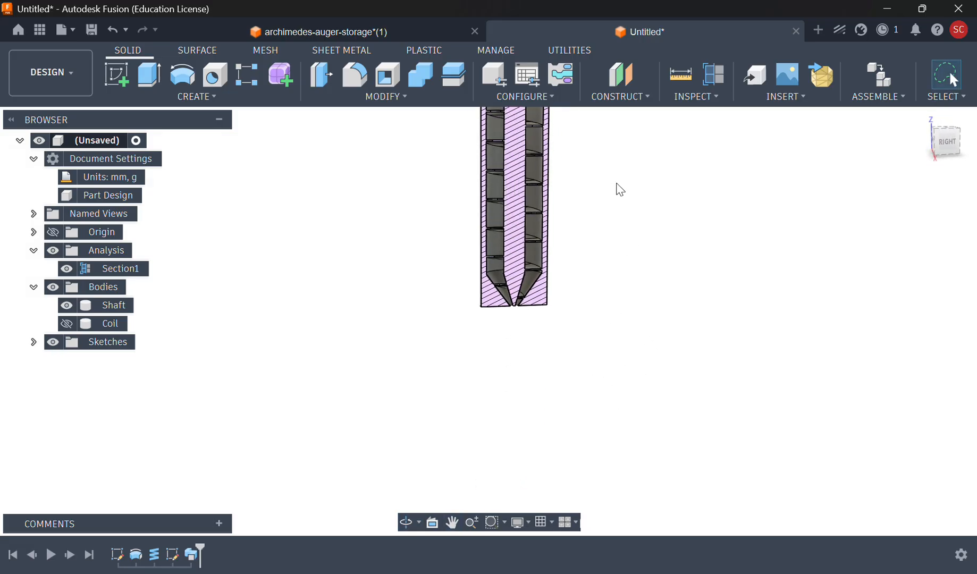
{"action": "left_click", "coordinate": [471, 522]}
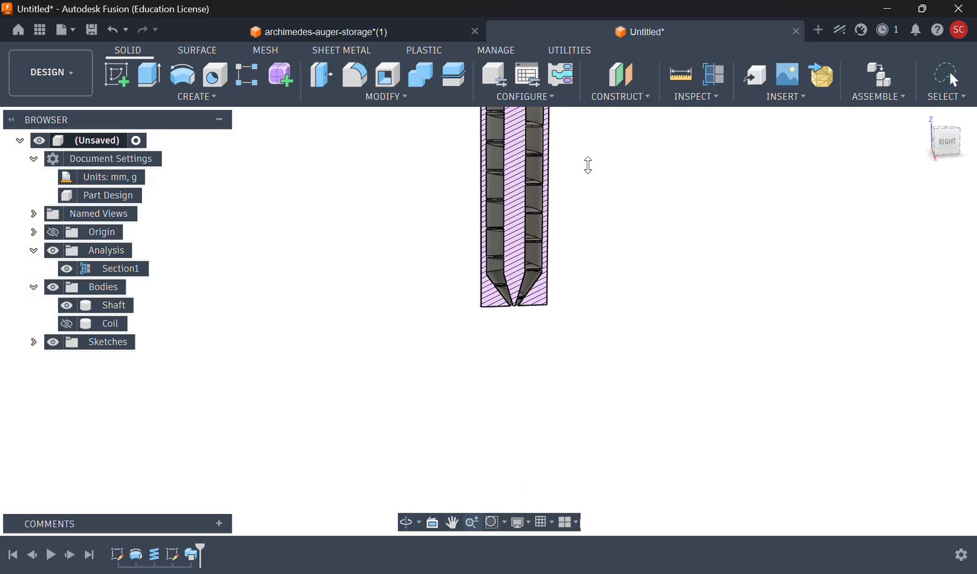
{"action": "left_click_drag", "start_coordinate": [588, 165], "coordinate": [592, 468]}
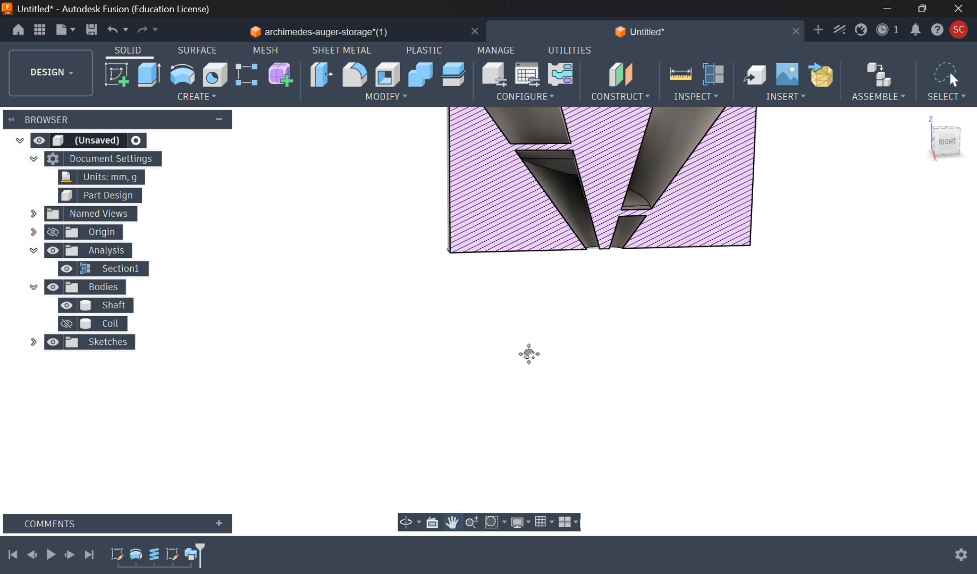
{"action": "mouse_move", "coordinate": [529, 353]}
{"action": "left_mouse_down"}
{"action": "mouse_move", "coordinate": [538, 342]}
{"action": "mouse_move", "coordinate": [546, 353]}
{"action": "mouse_move", "coordinate": [528, 371]}
{"action": "left_mouse_up"}
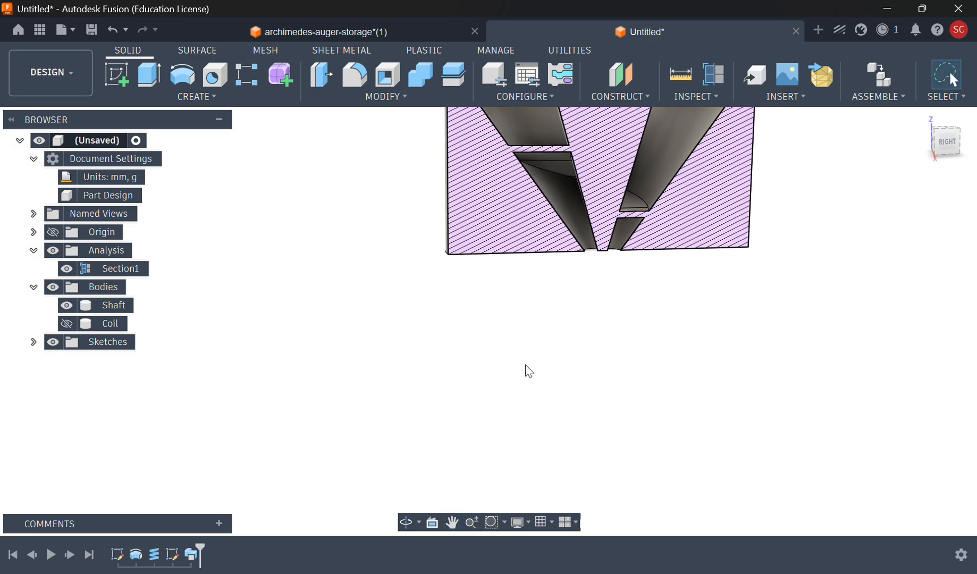
{"action": "left_click", "coordinate": [461, 519]}
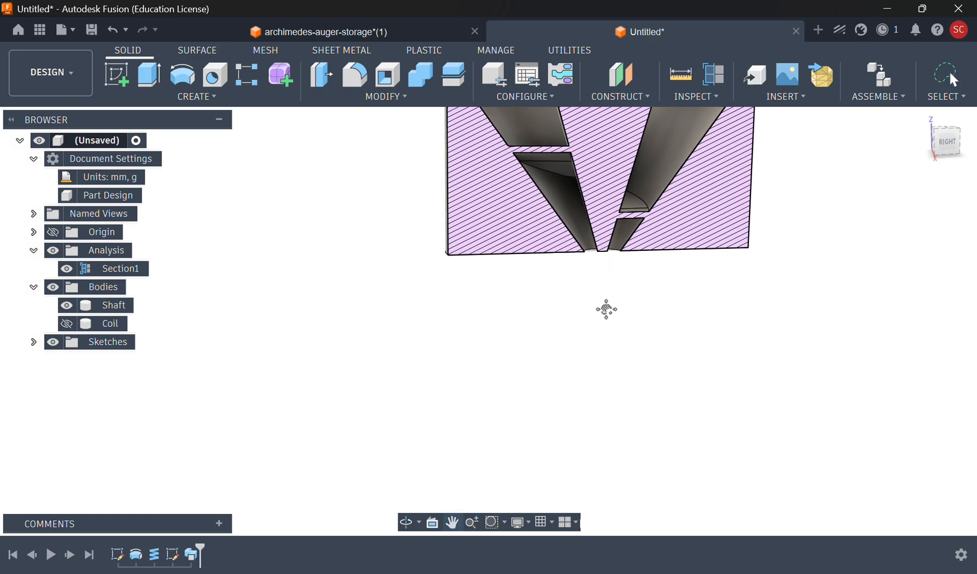
{"action": "key", "text": "Escape"}
{"action": "middle_click_drag", "start_coordinate": [649, 206], "coordinate": [481, 346]}
{"action": "left_click", "coordinate": [471, 521]}
{"action": "left_click_drag", "start_coordinate": [529, 403], "coordinate": [550, 72]}
{"action": "left_click_drag", "start_coordinate": [513, 263], "coordinate": [491, 159]}
{"action": "middle_click_drag", "start_coordinate": [501, 239], "coordinate": [576, 353]}
{"action": "middle_click_drag", "start_coordinate": [576, 352], "coordinate": [482, 308], "text": "shift"}
{"action": "middle_click_drag", "start_coordinate": [549, 175], "coordinate": [490, 429]}
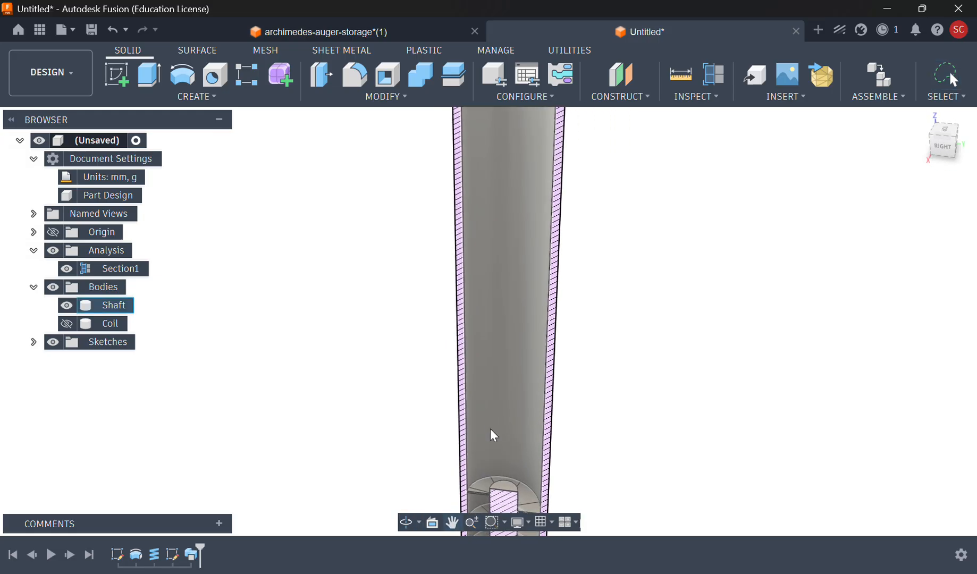
{"action": "left_click", "coordinate": [471, 522]}
{"action": "left_click_drag", "start_coordinate": [523, 403], "coordinate": [523, 312]}
{"action": "middle_click_drag", "start_coordinate": [480, 339], "coordinate": [473, 217]}
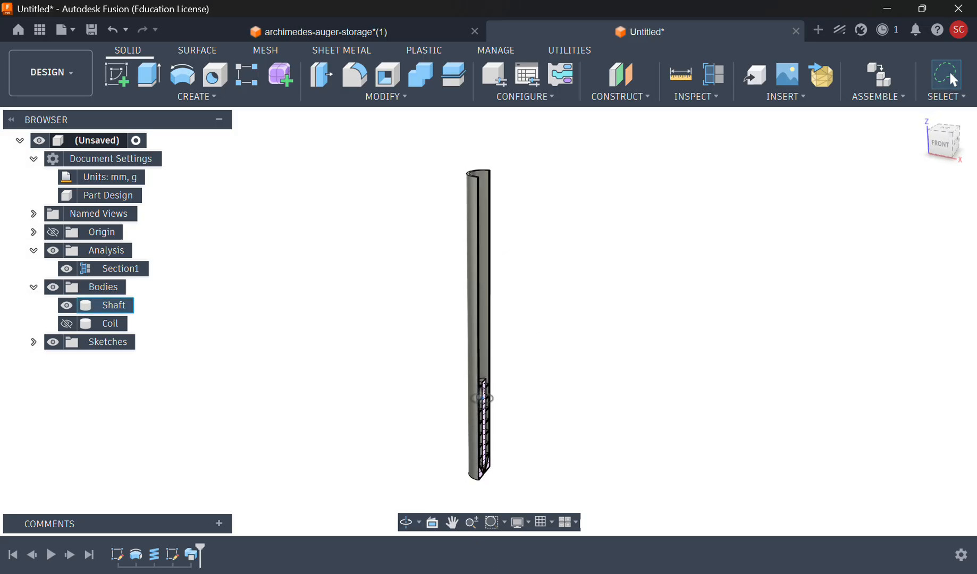
{"action": "middle_click_drag", "start_coordinate": [484, 331], "coordinate": [435, 378], "text": "shift"}
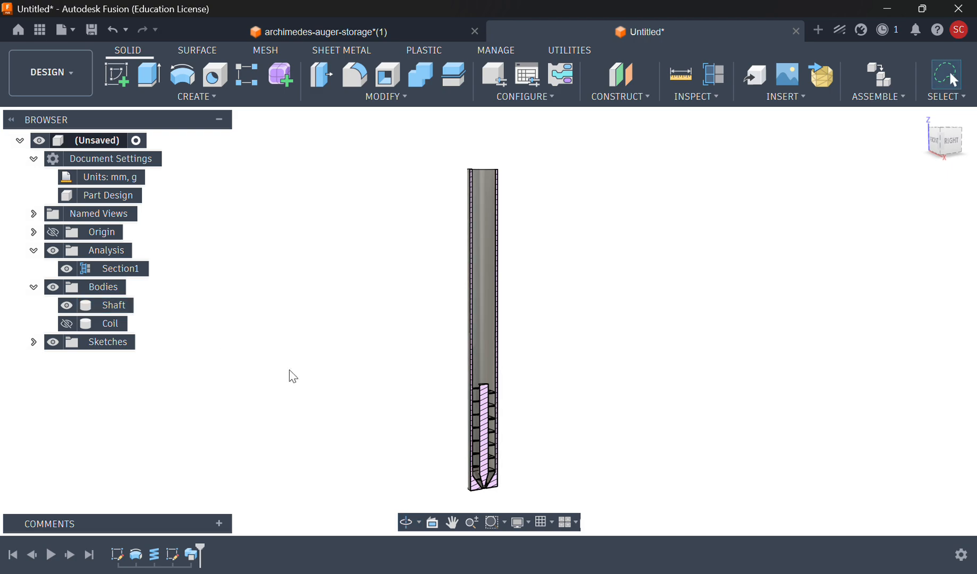
Step: Inspect the auger's exterior with the Section1 analysis off, and restore the section view of its interior
{"action": "left_click", "coordinate": [67, 268]}
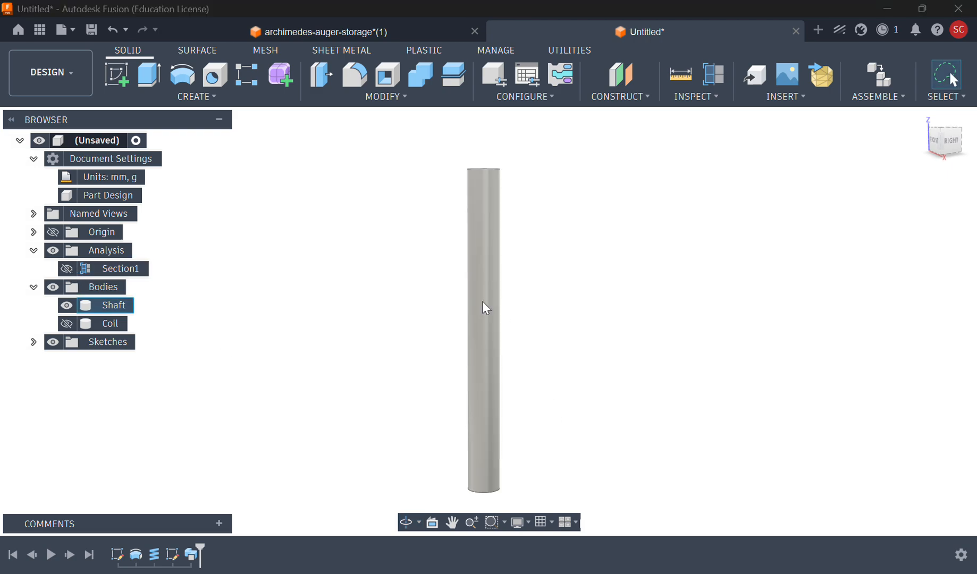
{"action": "middle_click_drag", "start_coordinate": [483, 301], "coordinate": [585, 330], "text": "shift"}
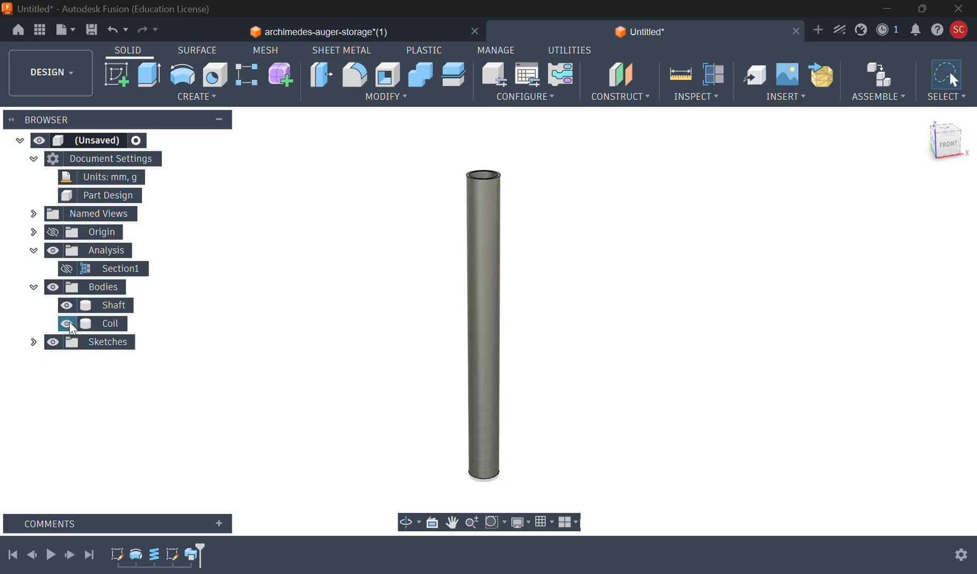
{"action": "left_click", "coordinate": [67, 270]}
{"action": "middle_click_drag", "start_coordinate": [451, 354], "coordinate": [334, 330], "text": "shift"}
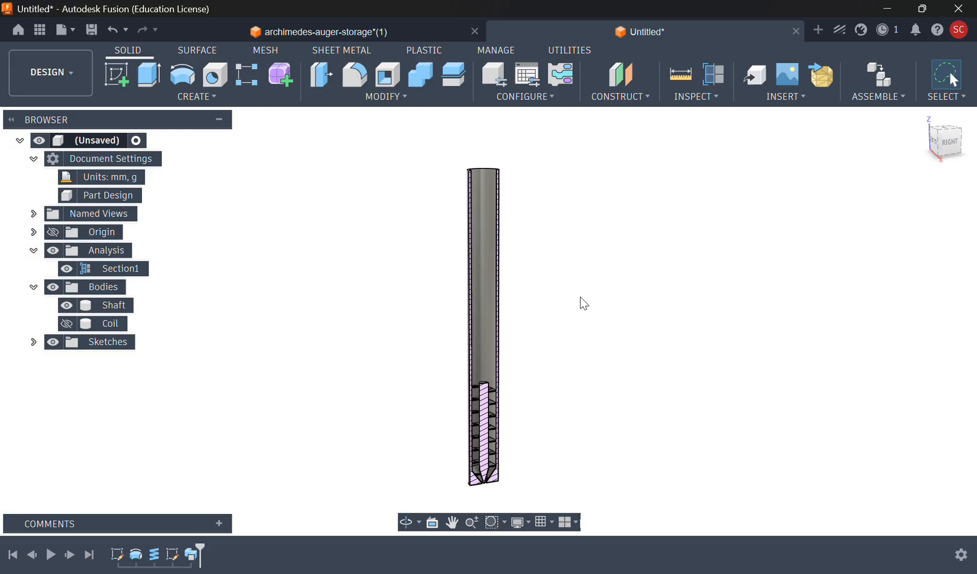
Step: Save the new part as Auger Simple Storage in the Powder Doser project, checking the project's existing files for naming
{"action": "key", "text": "ctrl+s"}
{"action": "left_click", "coordinate": [744, 295]}
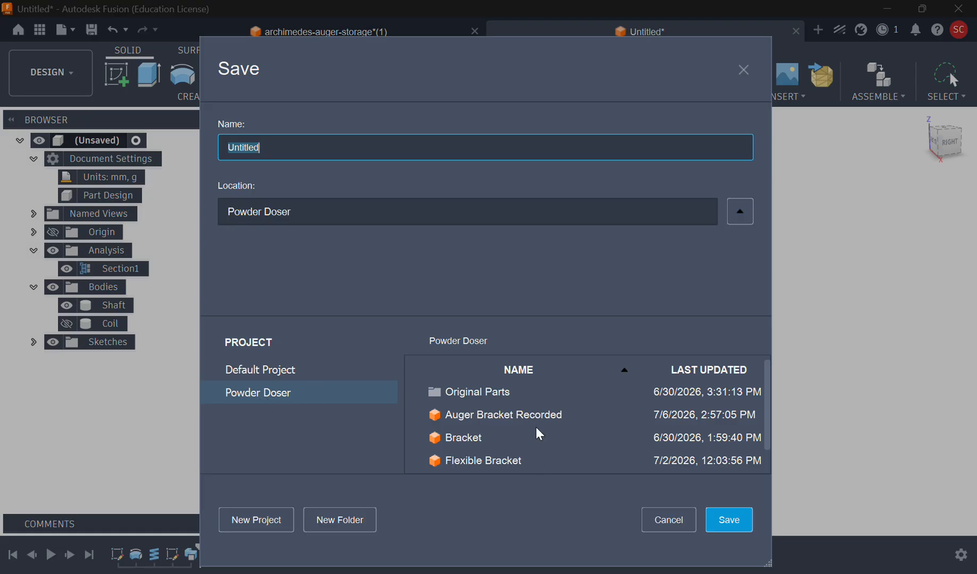
{"action": "scroll", "coordinate": [770, 400], "scroll_direction": "down", "scroll_amount": 1}
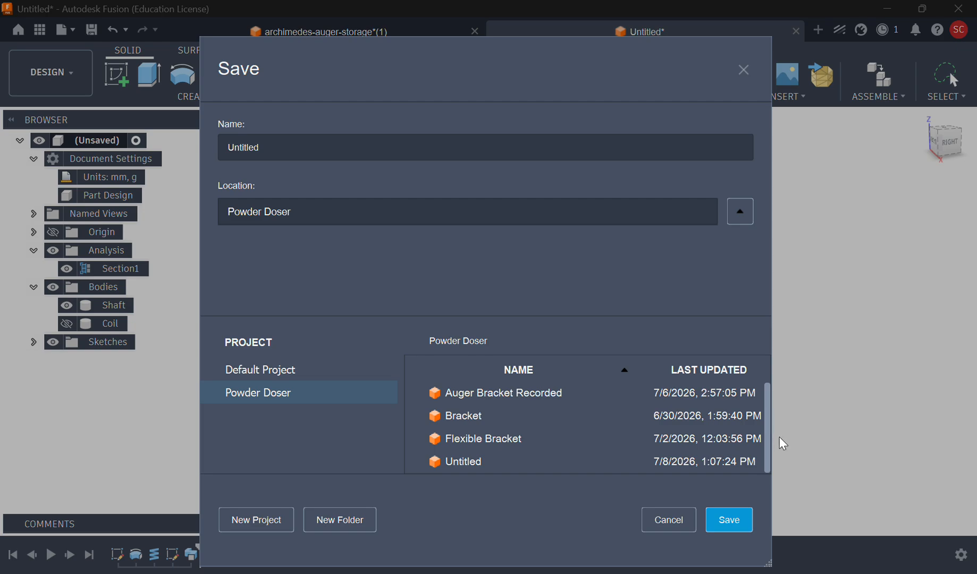
{"action": "scroll", "coordinate": [779, 424], "scroll_direction": "up", "scroll_amount": 1}
{"action": "scroll", "coordinate": [708, 453], "scroll_direction": "down", "scroll_amount": 1}
{"action": "scroll", "coordinate": [767, 410], "scroll_direction": "up", "scroll_amount": 1}
{"action": "double_click", "coordinate": [292, 139]}
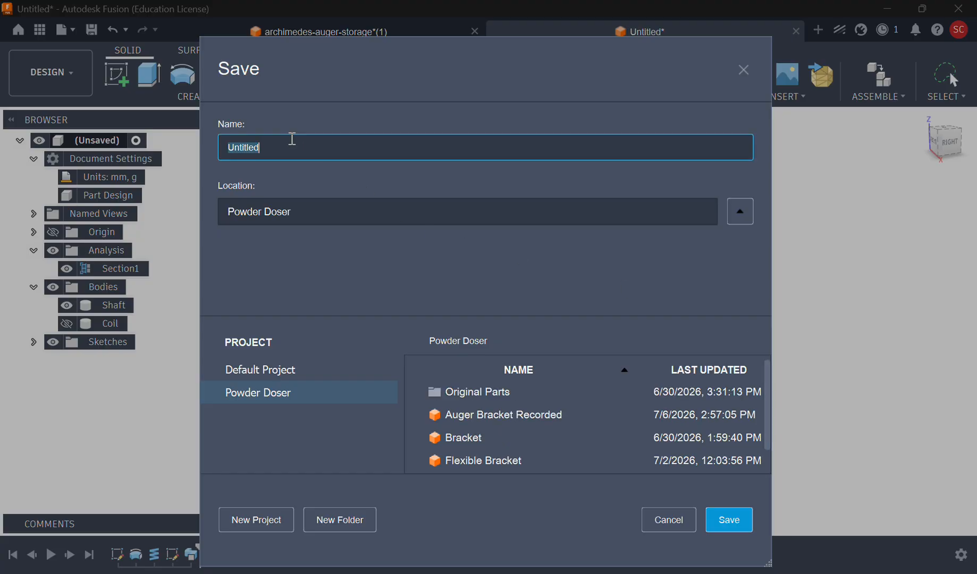
{"action": "type", "text": "Auger"}
{"action": "mouse_move", "coordinate": [768, 365]}
{"action": "left_mouse_down"}
{"action": "mouse_move", "coordinate": [769, 422]}
{"action": "mouse_move", "coordinate": [768, 367]}
{"action": "left_mouse_up"}
{"action": "left_click", "coordinate": [613, 145]}
{"action": "key", "text": "BackSpace"}
{"action": "type", "text": "Simple"}
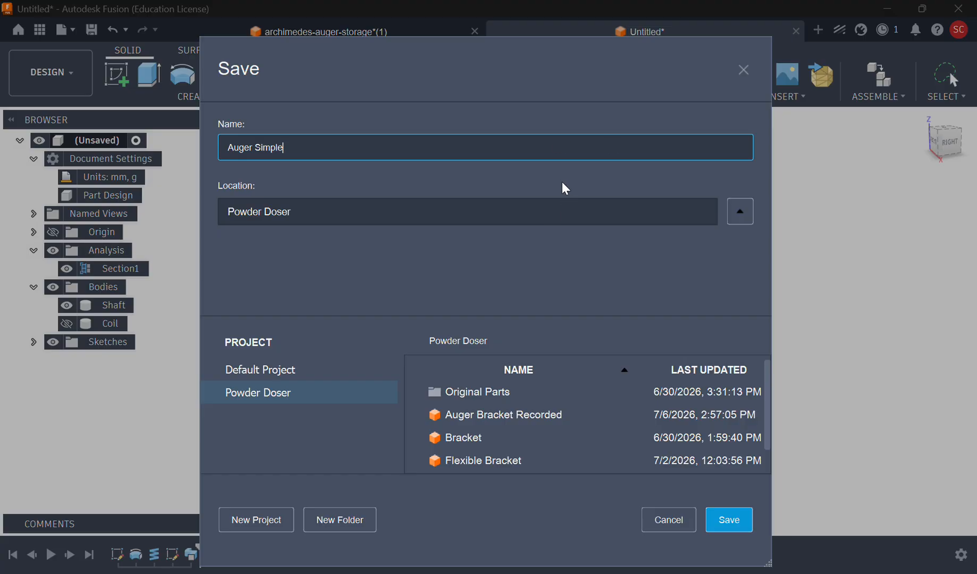
{"action": "type", "text": "Storage"}
{"action": "left_click", "coordinate": [726, 516]}
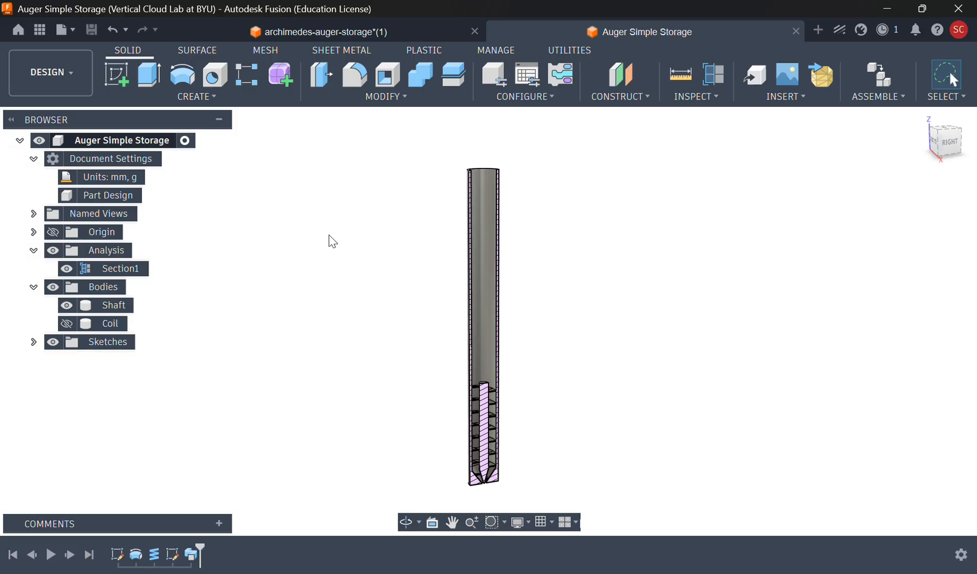
Step: Switch to the reference auger design and save it as archimedes-auger-storage-step in Powder Doser's Original Parts folder
{"action": "left_click", "coordinate": [291, 33]}
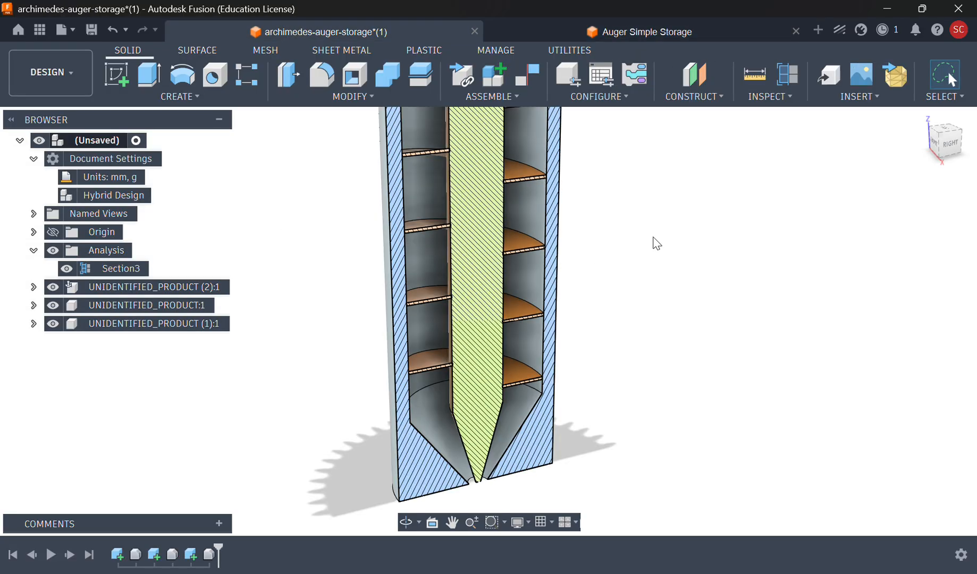
{"action": "key", "text": "ctrl+s"}
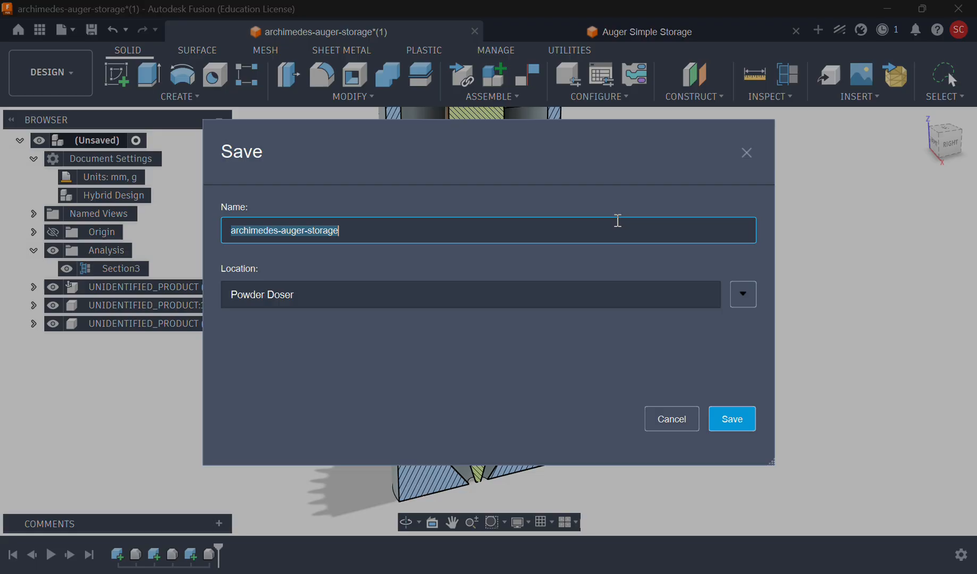
{"action": "left_click", "coordinate": [743, 296]}
{"action": "double_click", "coordinate": [448, 472]}
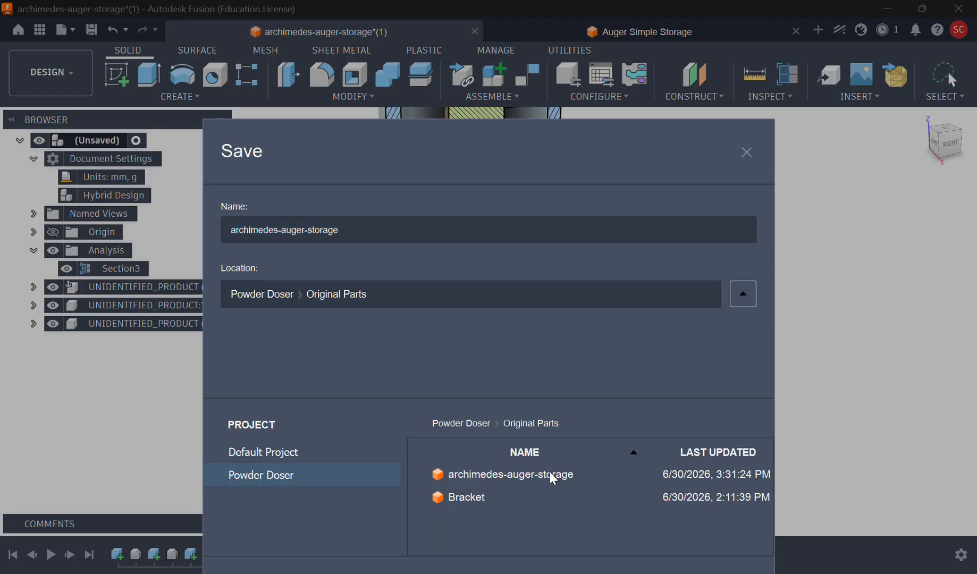
{"action": "left_click_drag", "start_coordinate": [546, 160], "coordinate": [547, 88]}
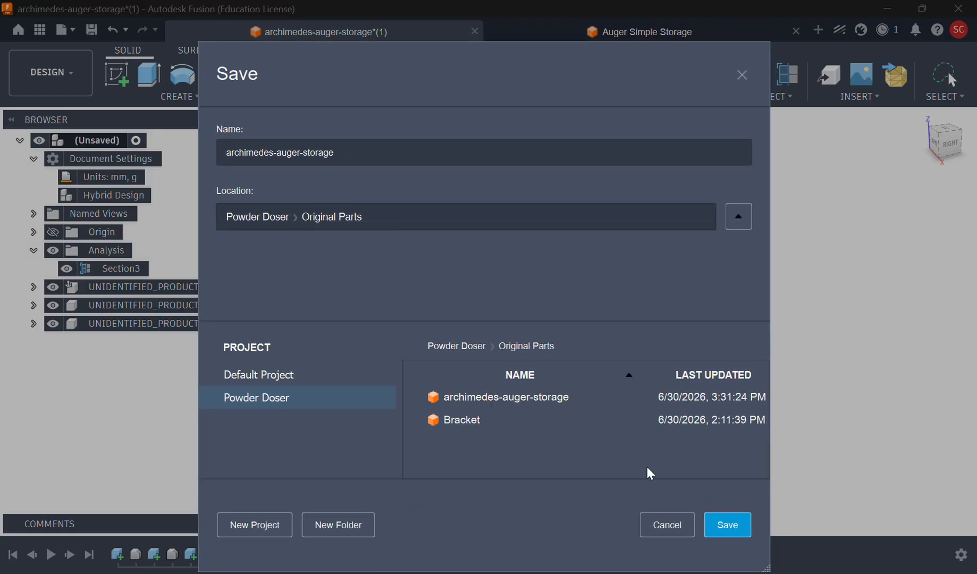
{"action": "left_click", "coordinate": [474, 146]}
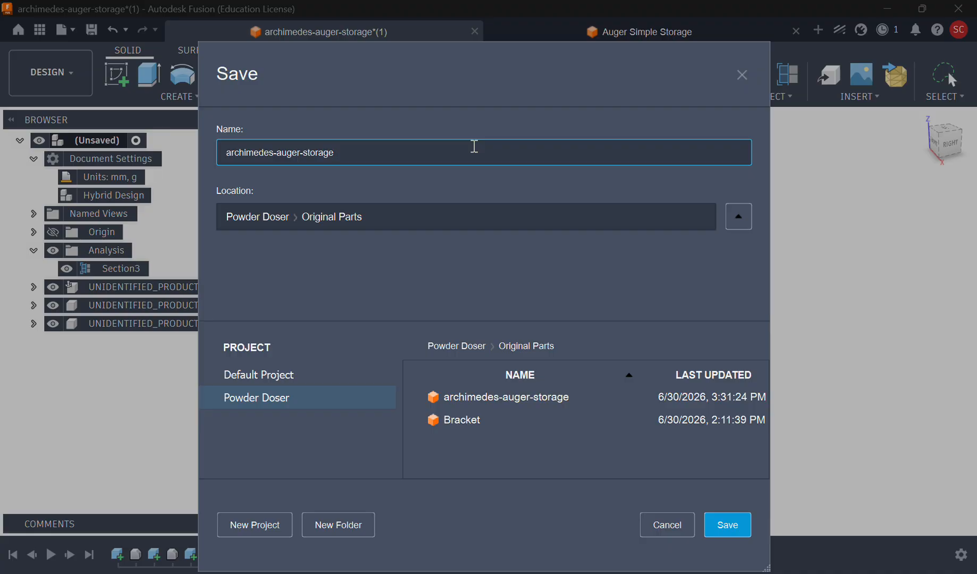
{"action": "type", "text": "-step"}
{"action": "left_click", "coordinate": [726, 530]}
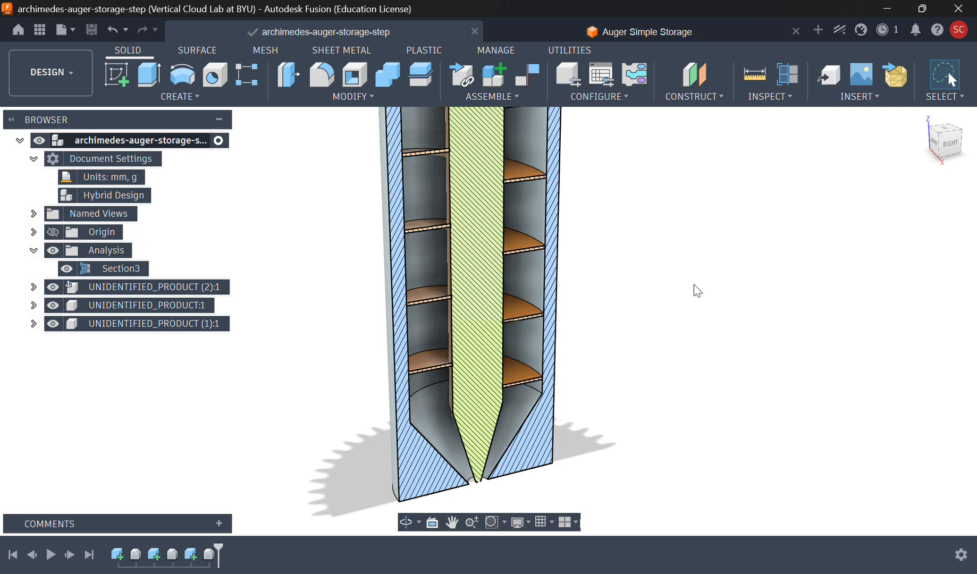
Step: Return to the Auger Simple Storage design, open and close its first profile sketch for review, and save the design
{"action": "left_click", "coordinate": [706, 32]}
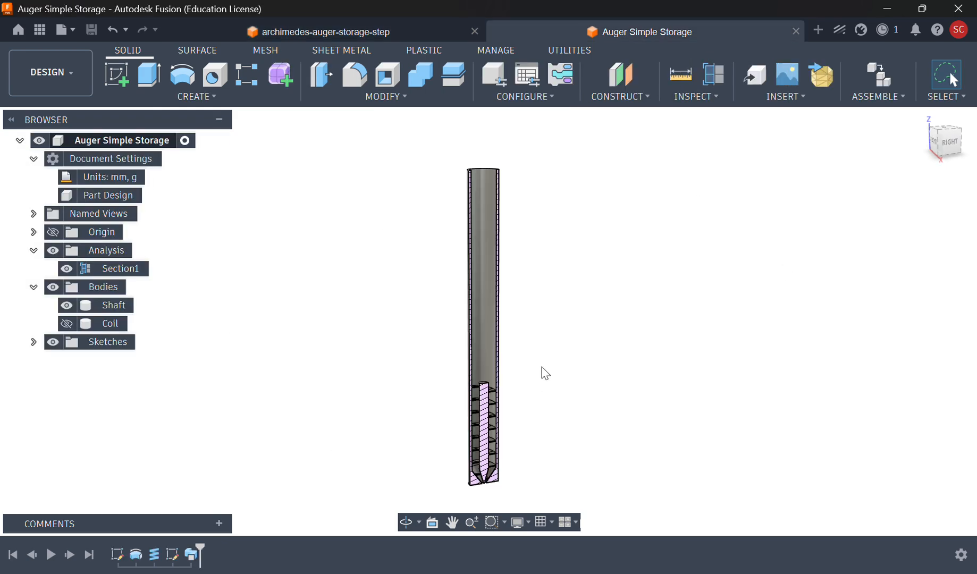
{"action": "right_click", "coordinate": [123, 558]}
{"action": "left_click", "coordinate": [159, 367]}
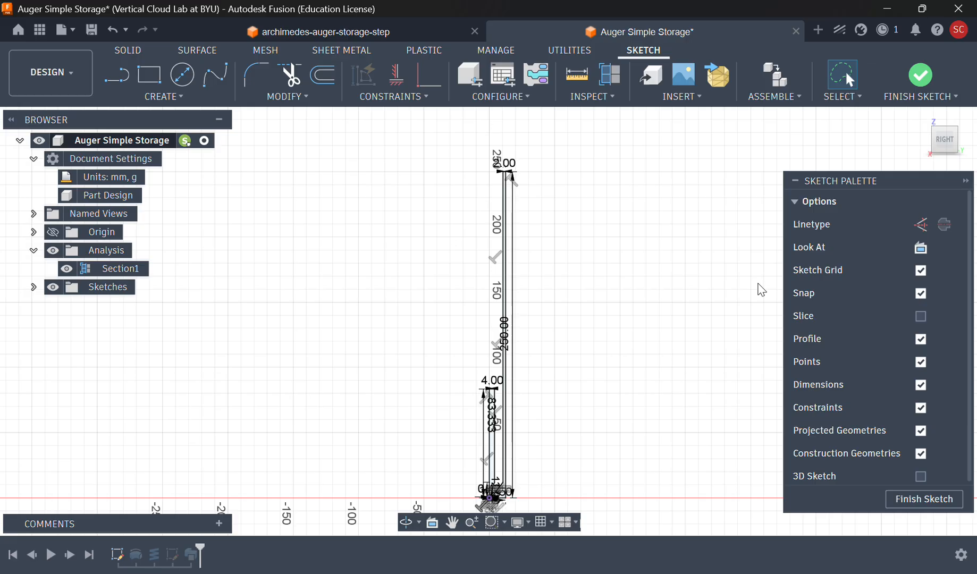
{"action": "left_click", "coordinate": [920, 78]}
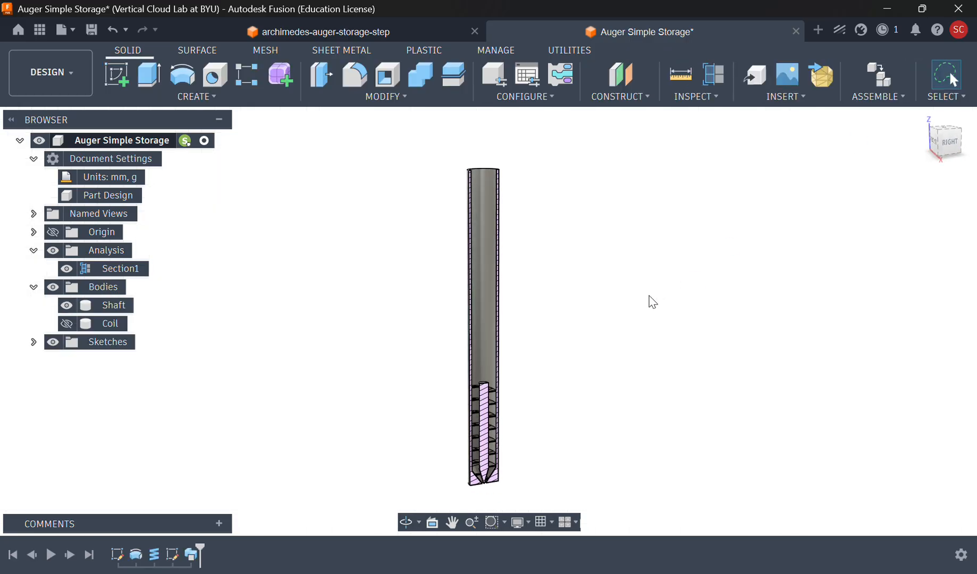
{"action": "key", "text": "ctrl+s"}
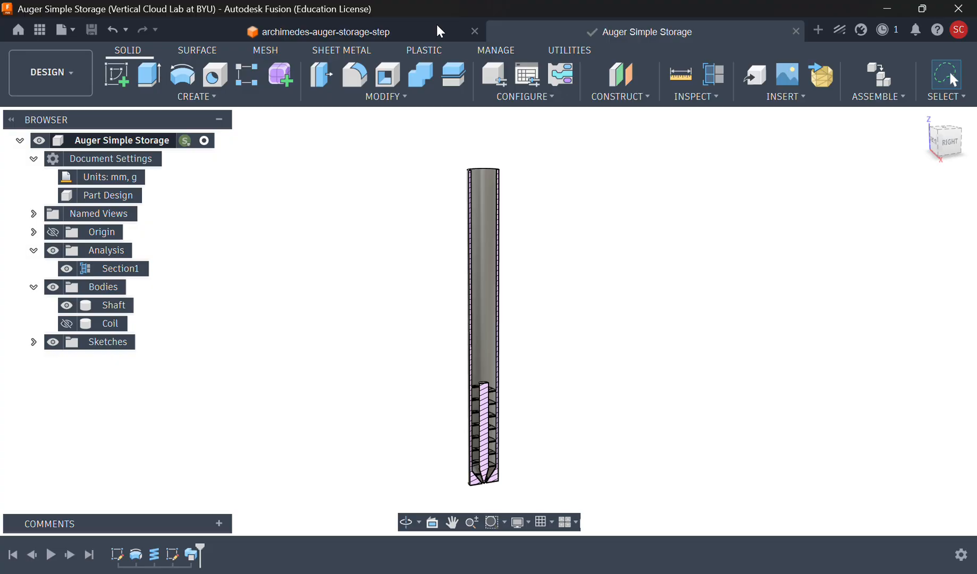